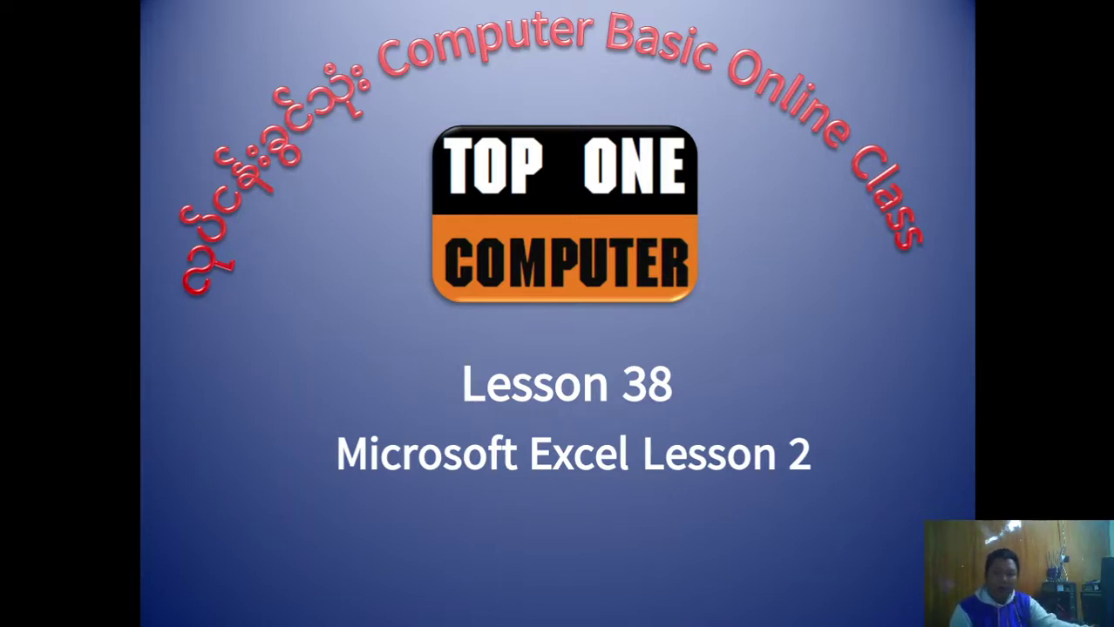
- Advance the slideshow to the sample form slide, end the show and close PowerPoint
{"action": "right_click", "coordinate": [836, 219]}
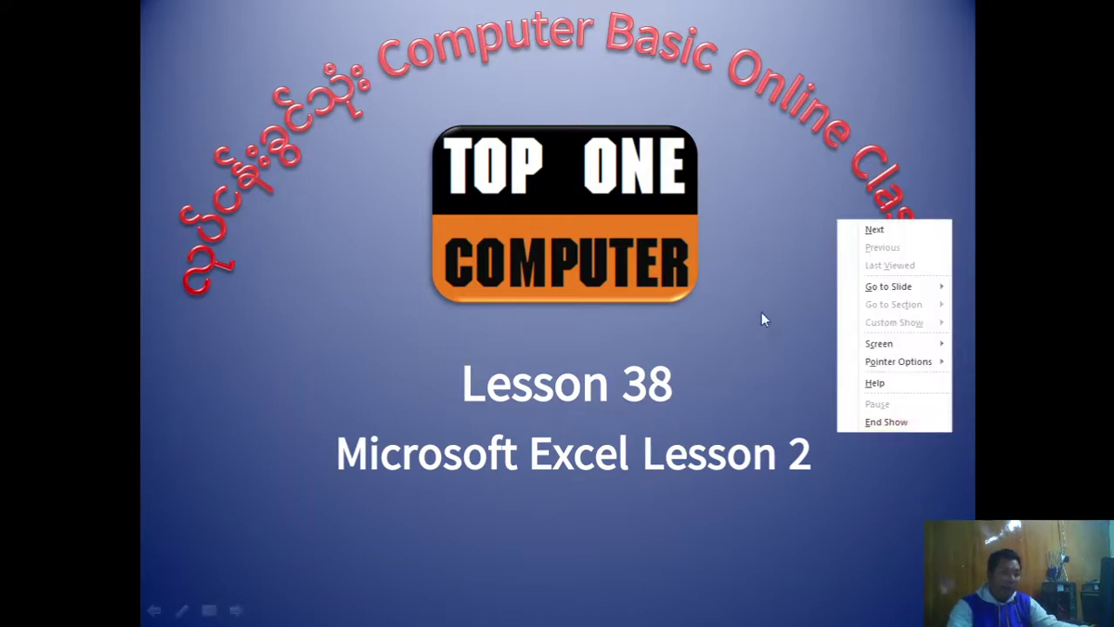
{"action": "left_click", "coordinate": [874, 229]}
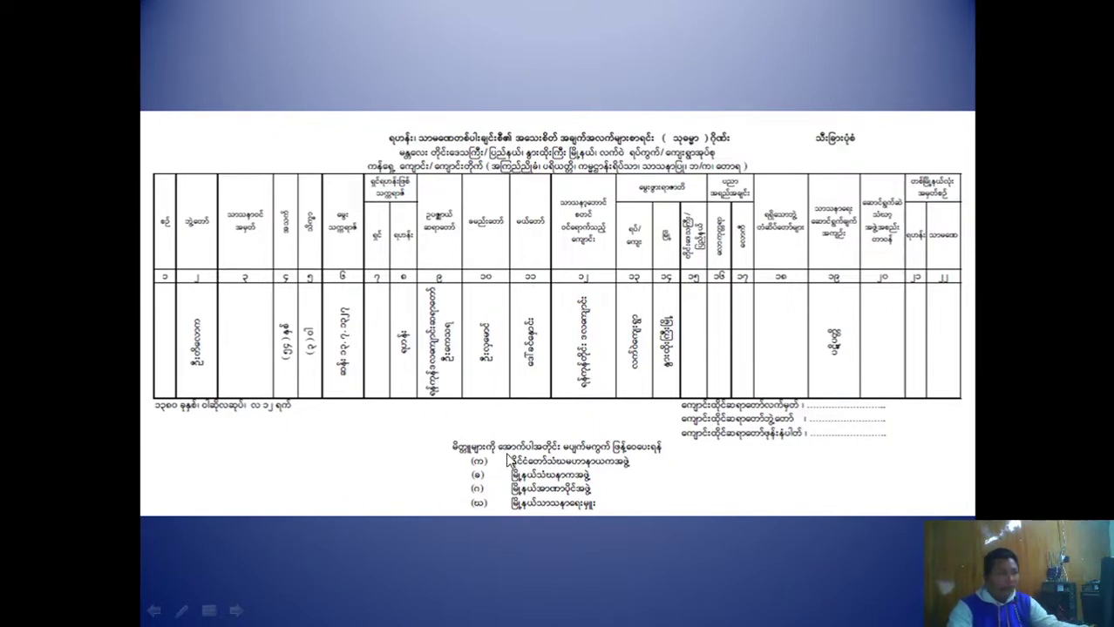
{"action": "right_click", "coordinate": [541, 359]}
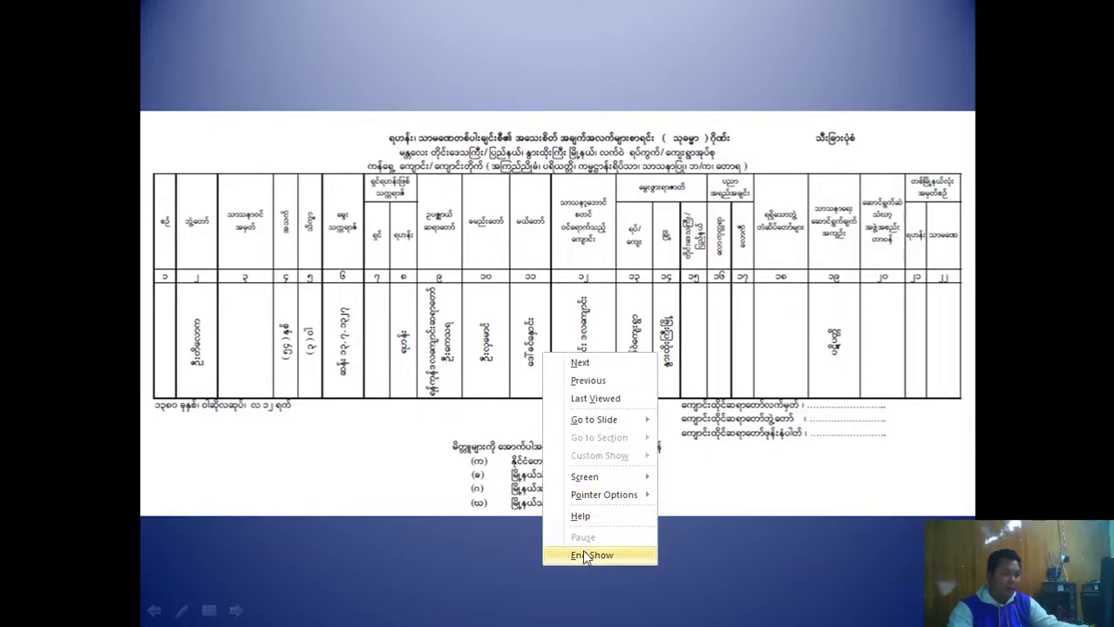
{"action": "left_click", "coordinate": [589, 554]}
{"action": "left_click", "coordinate": [1094, 9]}
- Save the presentation and browse to D:\Data > Top One Computer Basic Online Class > MS Excel Lesson
{"action": "left_click", "coordinate": [487, 324]}
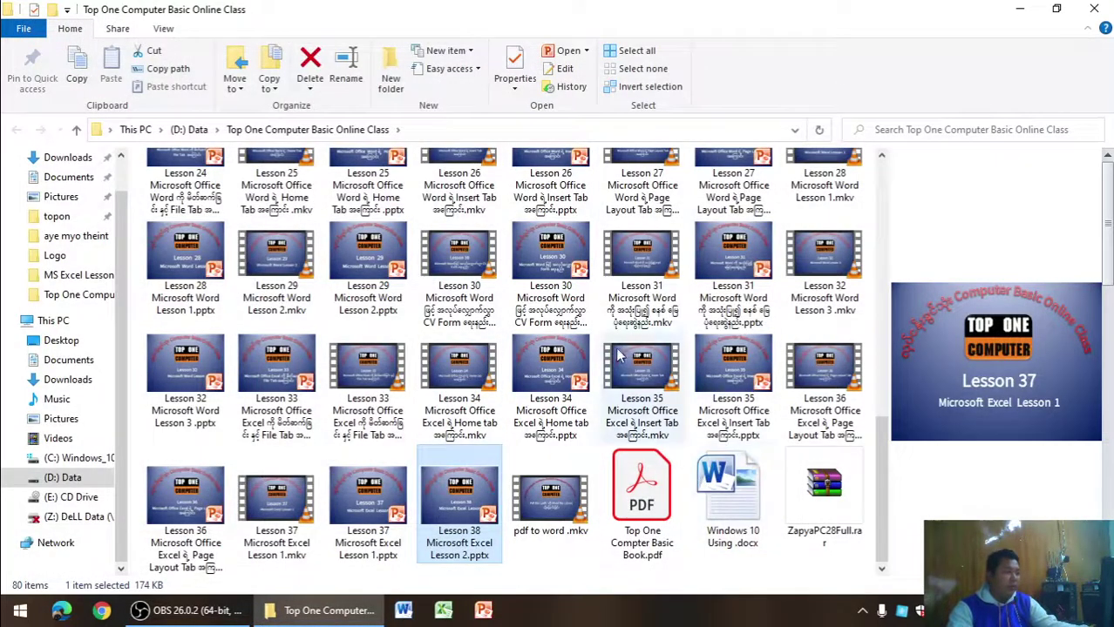
{"action": "left_click", "coordinate": [77, 130]}
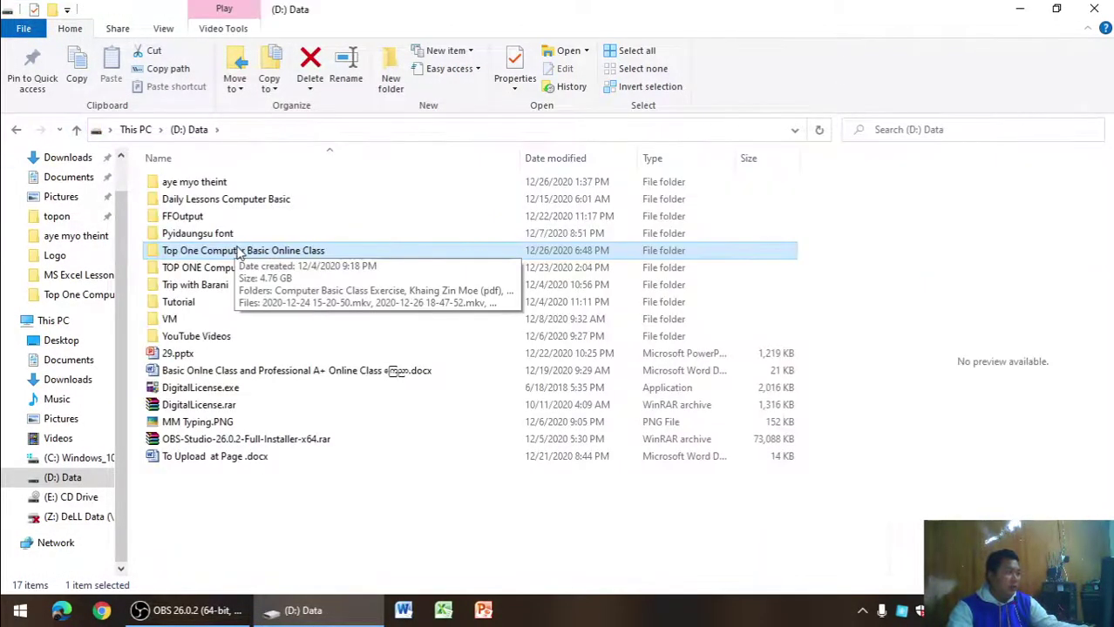
{"action": "double_click", "coordinate": [240, 251]}
{"action": "double_click", "coordinate": [367, 201]}
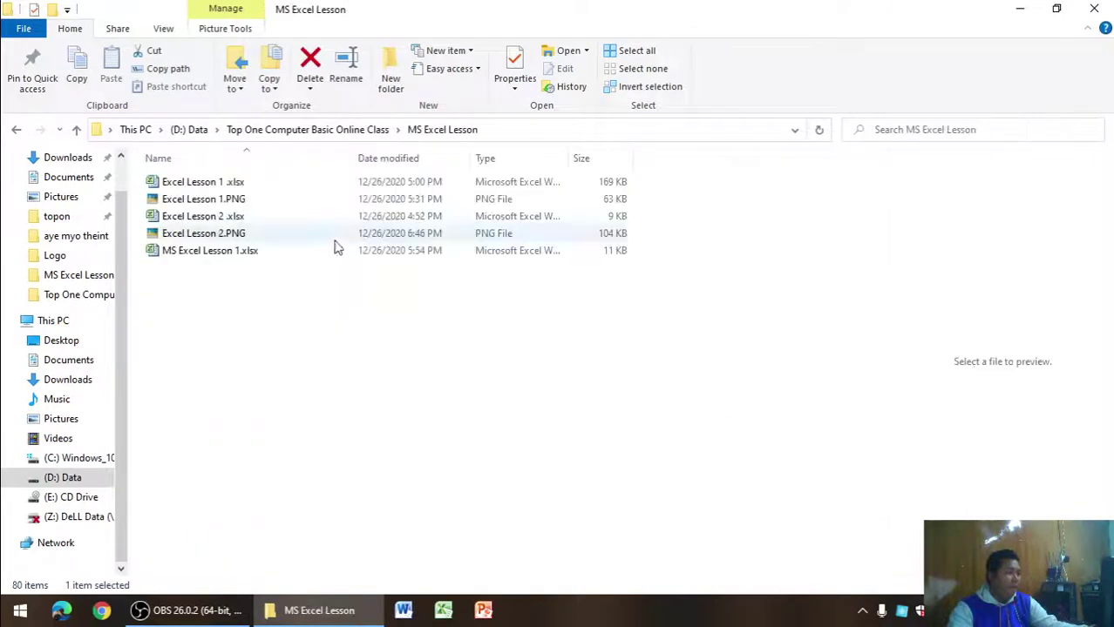
- Create a new Excel worksheet named MS Excel Lesson 2.xlsx and open it
{"action": "right_click", "coordinate": [270, 290]}
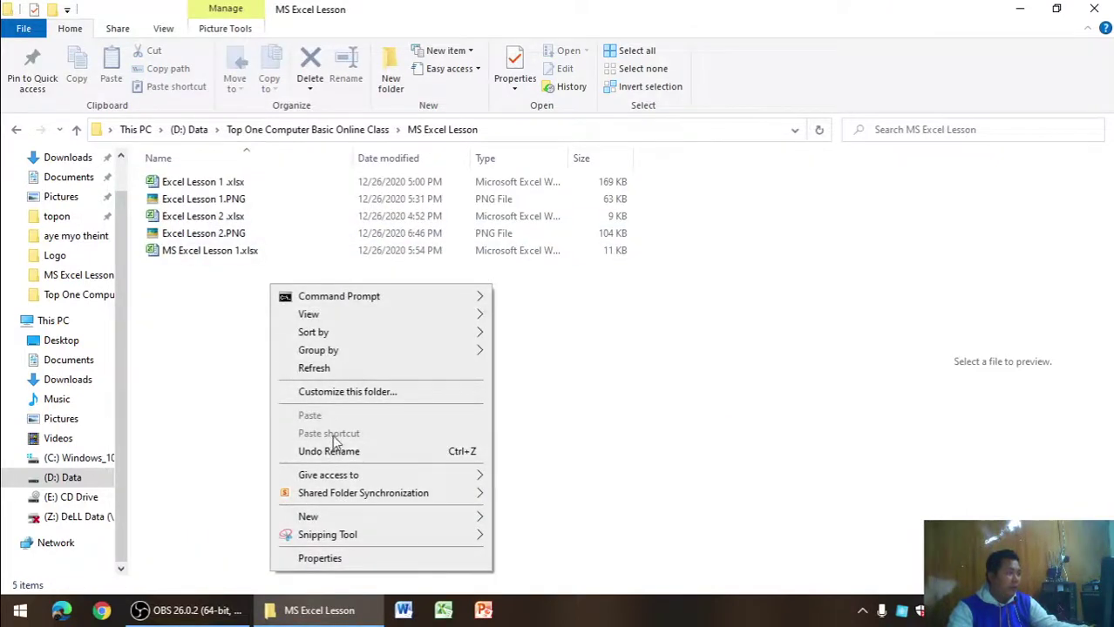
{"action": "mouse_move", "coordinate": [308, 517]}
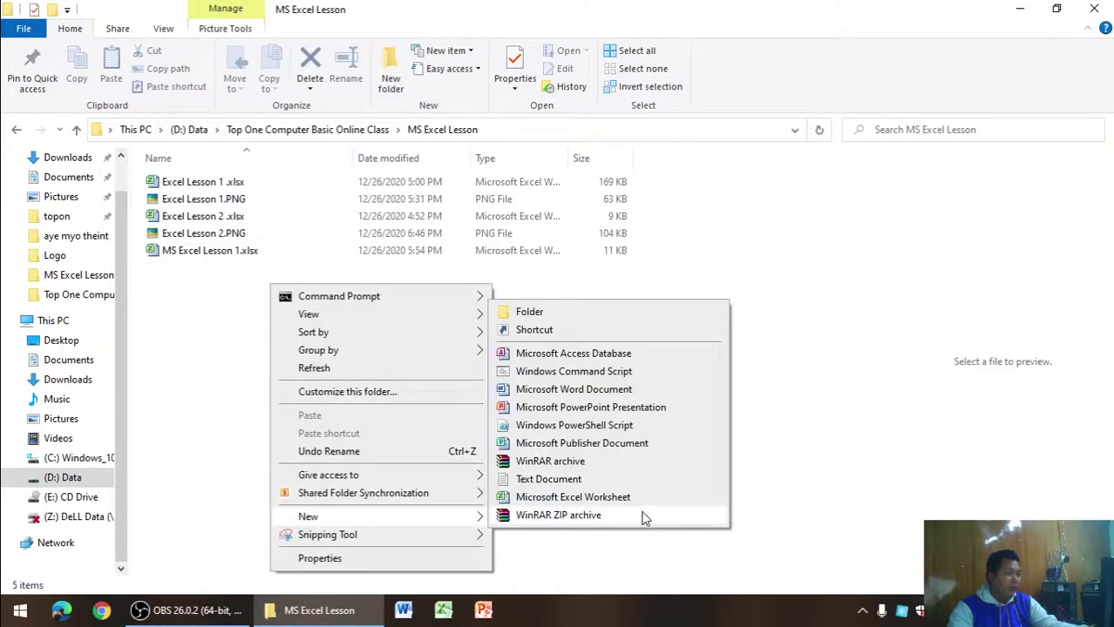
{"action": "left_click", "coordinate": [641, 500]}
{"action": "type", "text": "MS "}
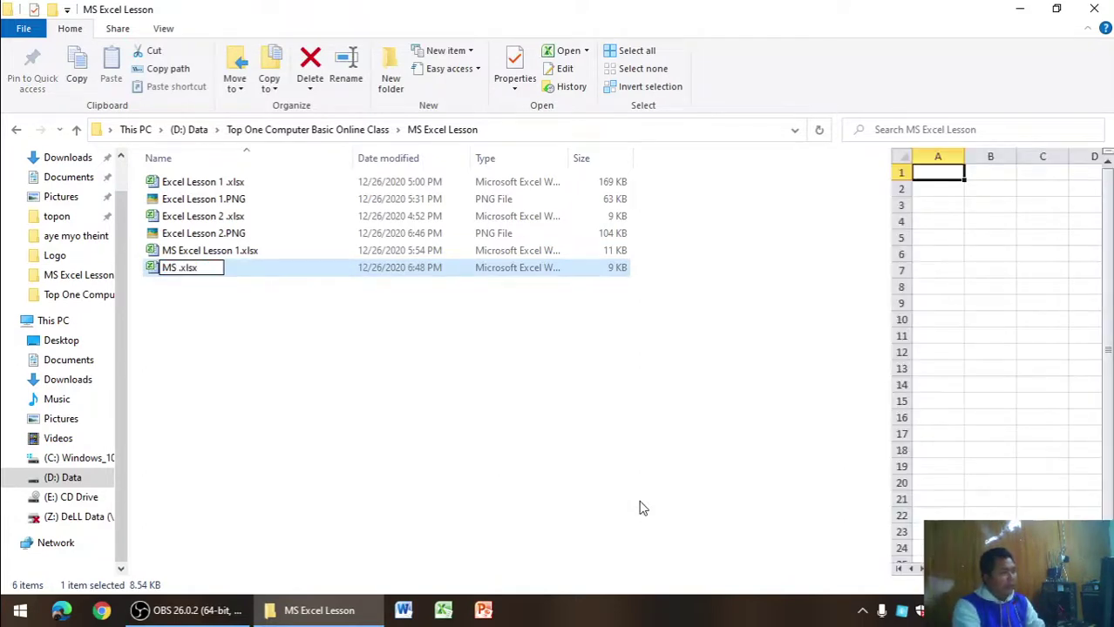
{"action": "type", "text": "Excel Le"}
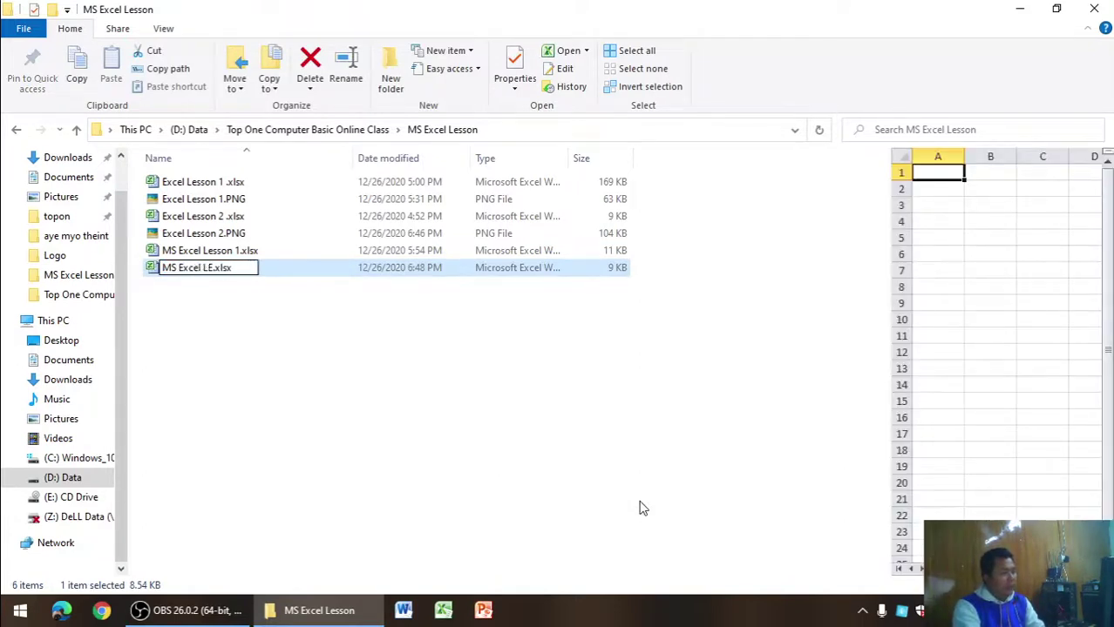
{"action": "type", "text": "sso"}
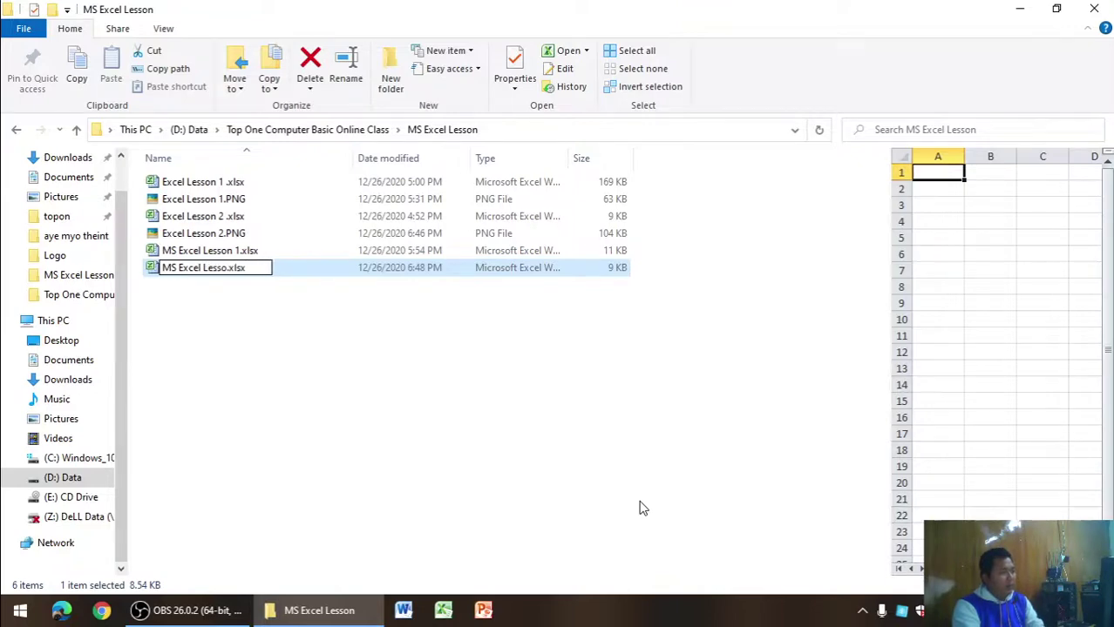
{"action": "type", "text": "n 2"}
{"action": "key", "text": "Return"}
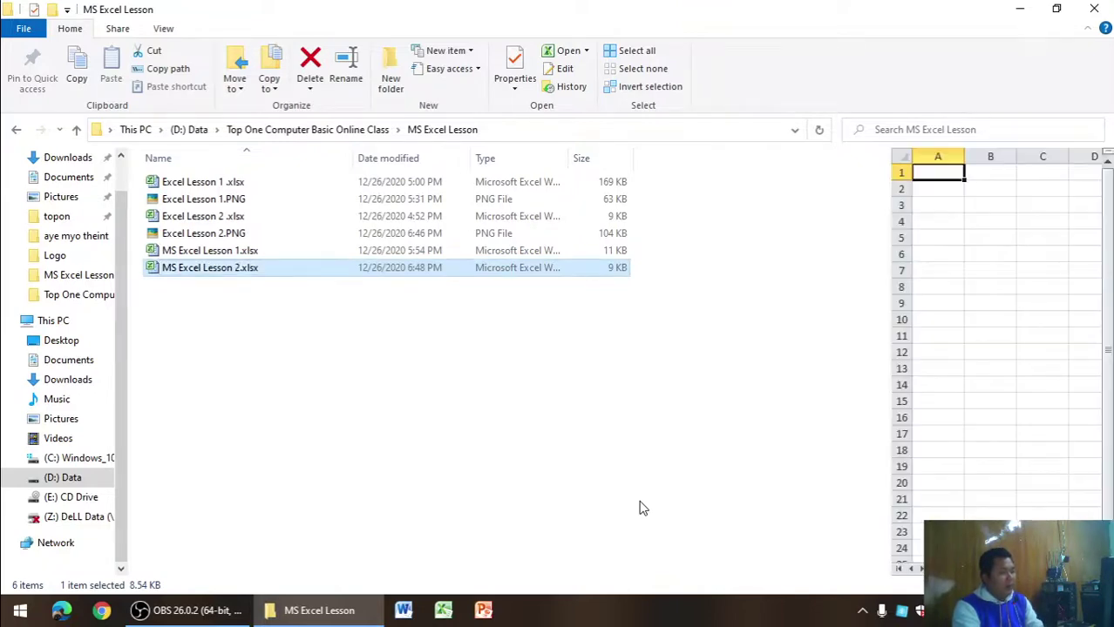
{"action": "key", "text": "Return"}
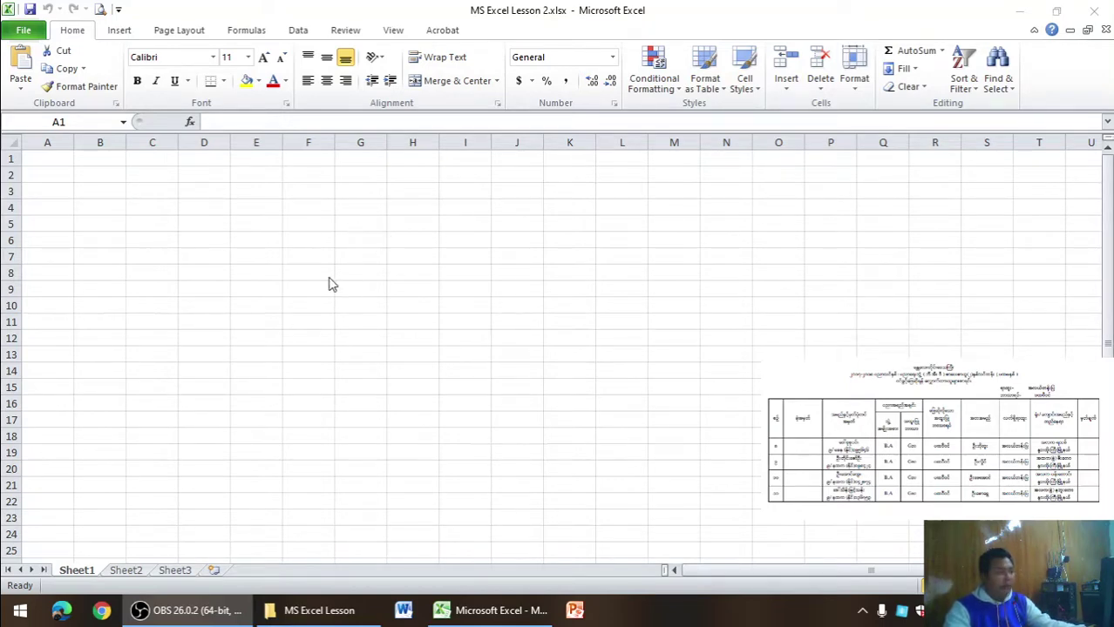
- Give the page Narrow margins, Landscape orientation and Legal paper size
{"action": "left_click", "coordinate": [179, 30]}
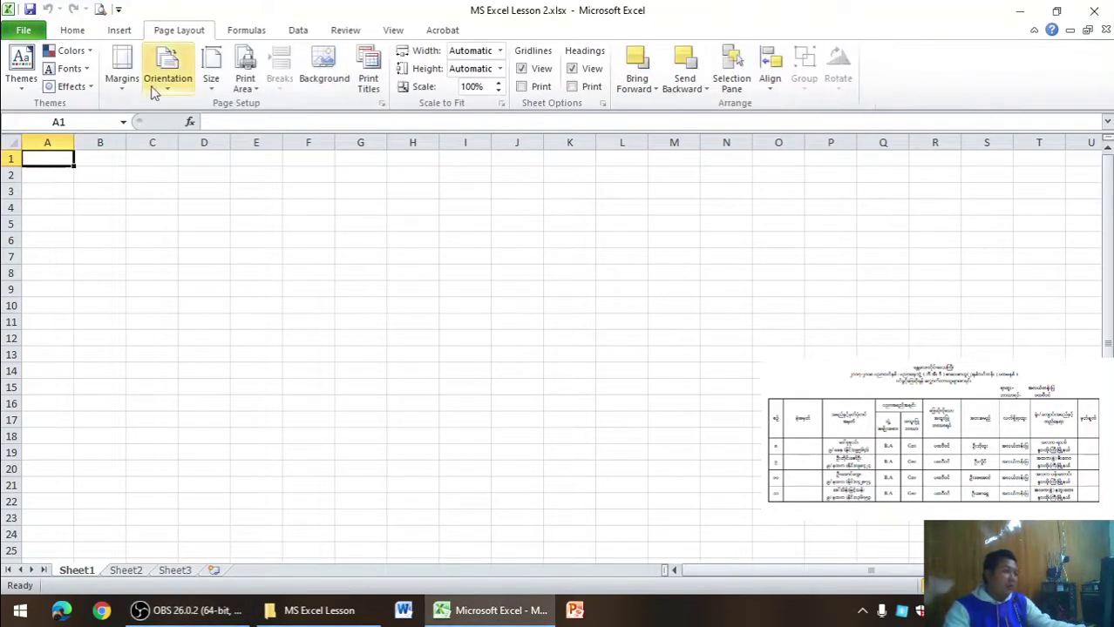
{"action": "left_click", "coordinate": [122, 80]}
{"action": "left_click", "coordinate": [170, 294]}
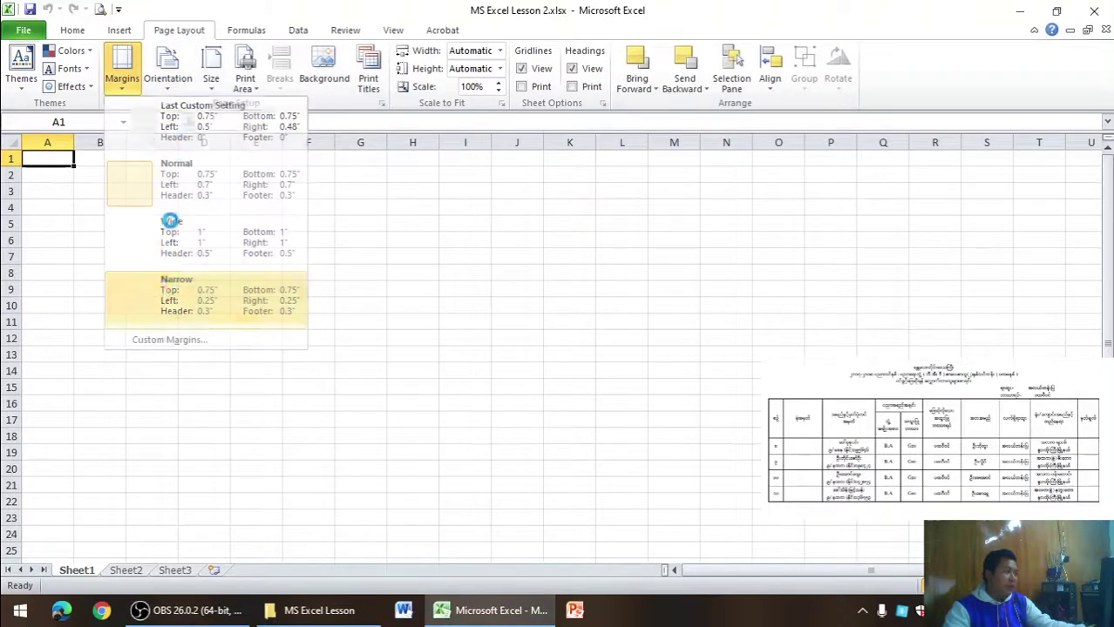
{"action": "left_click", "coordinate": [169, 77]}
{"action": "left_click", "coordinate": [187, 149]}
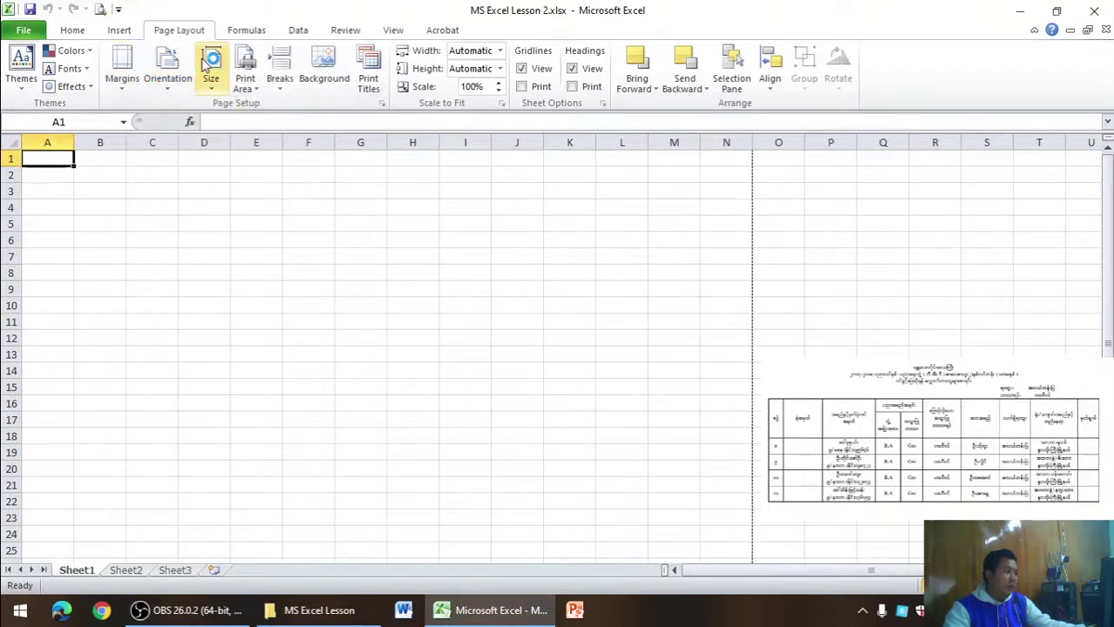
{"action": "left_click", "coordinate": [205, 63]}
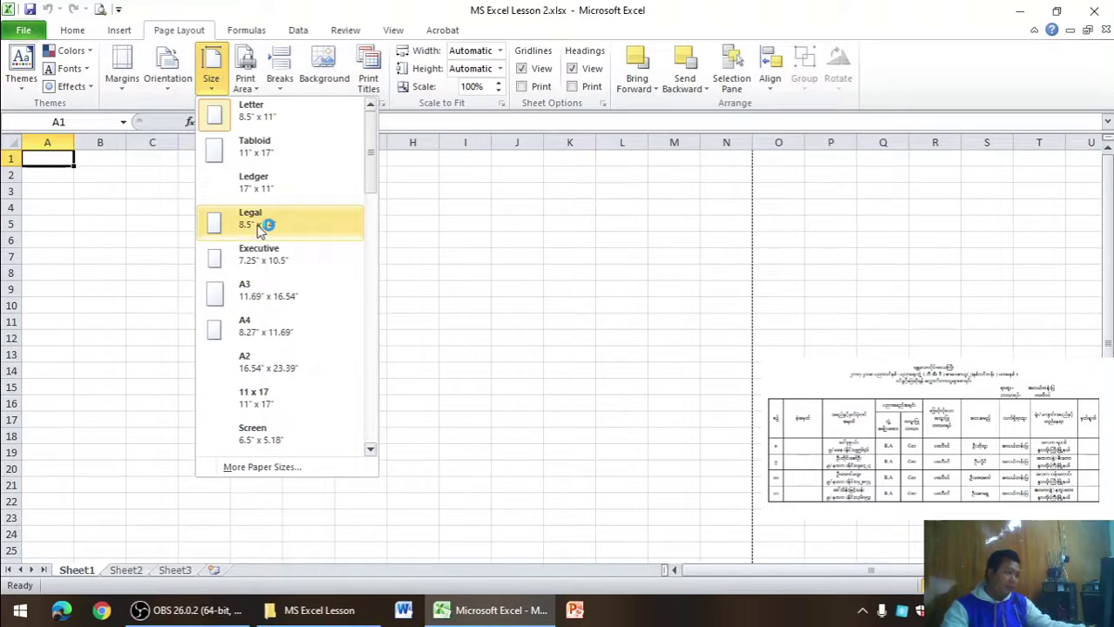
{"action": "left_click", "coordinate": [258, 225]}
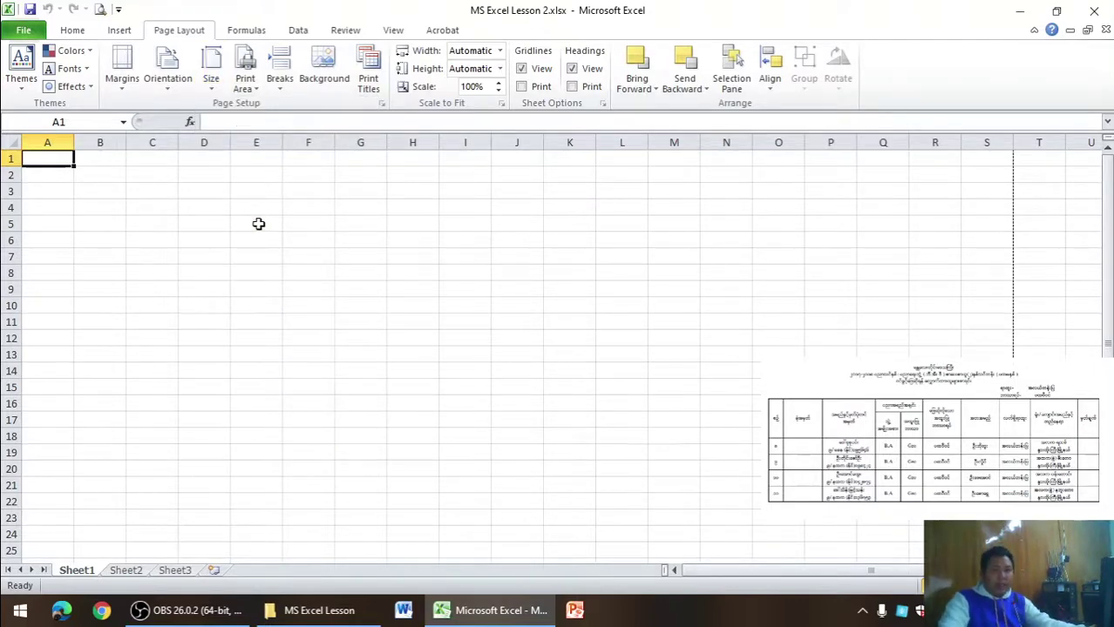
- Open Excel Lesson 2.PNG in Picasa, then minimize it to reveal the Excel sheet
{"action": "left_click", "coordinate": [326, 614]}
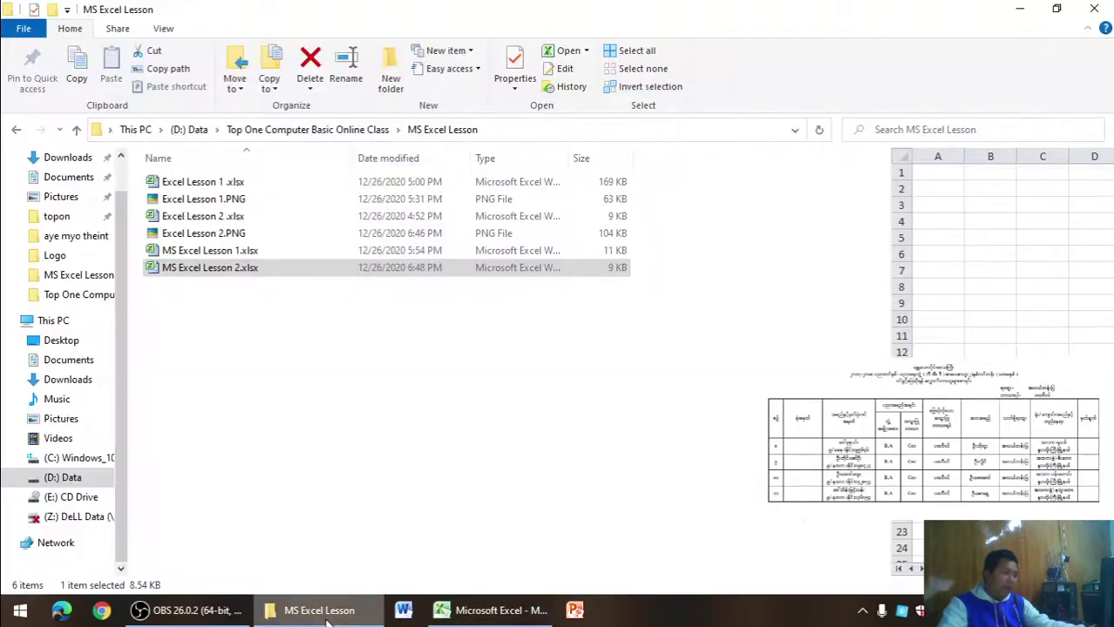
{"action": "double_click", "coordinate": [257, 233]}
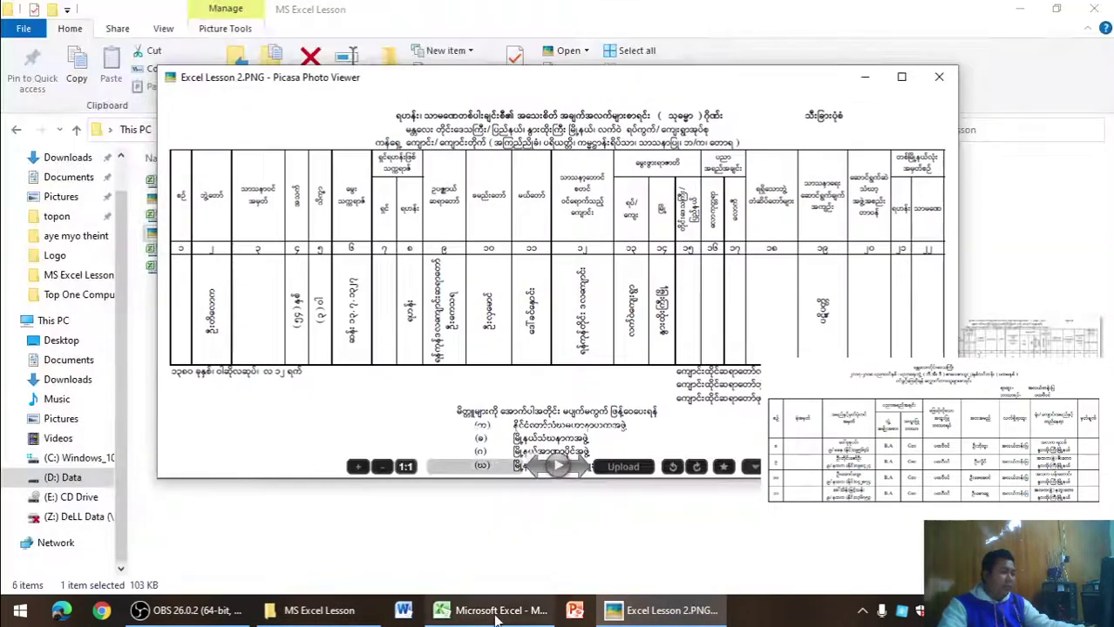
{"action": "left_click", "coordinate": [496, 614]}
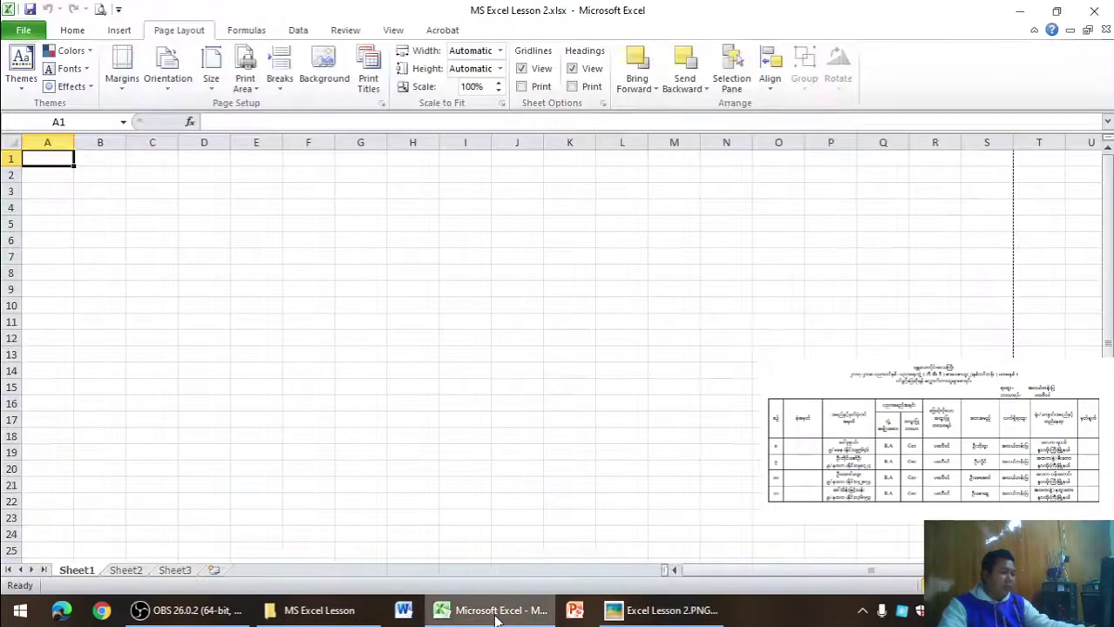
{"action": "left_click", "coordinate": [659, 614]}
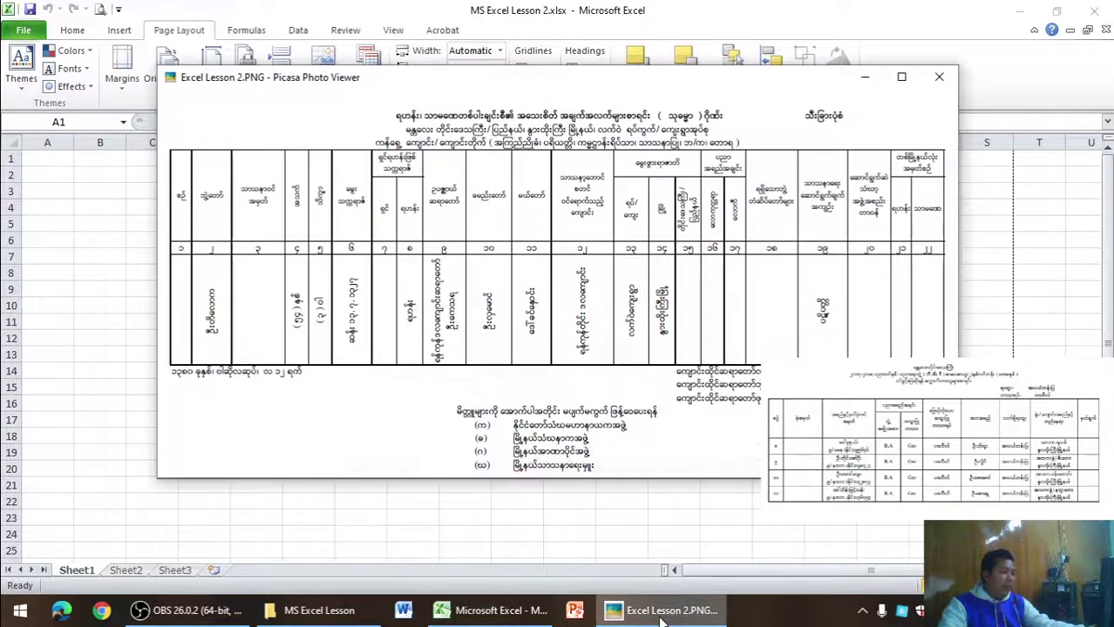
{"action": "left_click", "coordinate": [659, 614]}
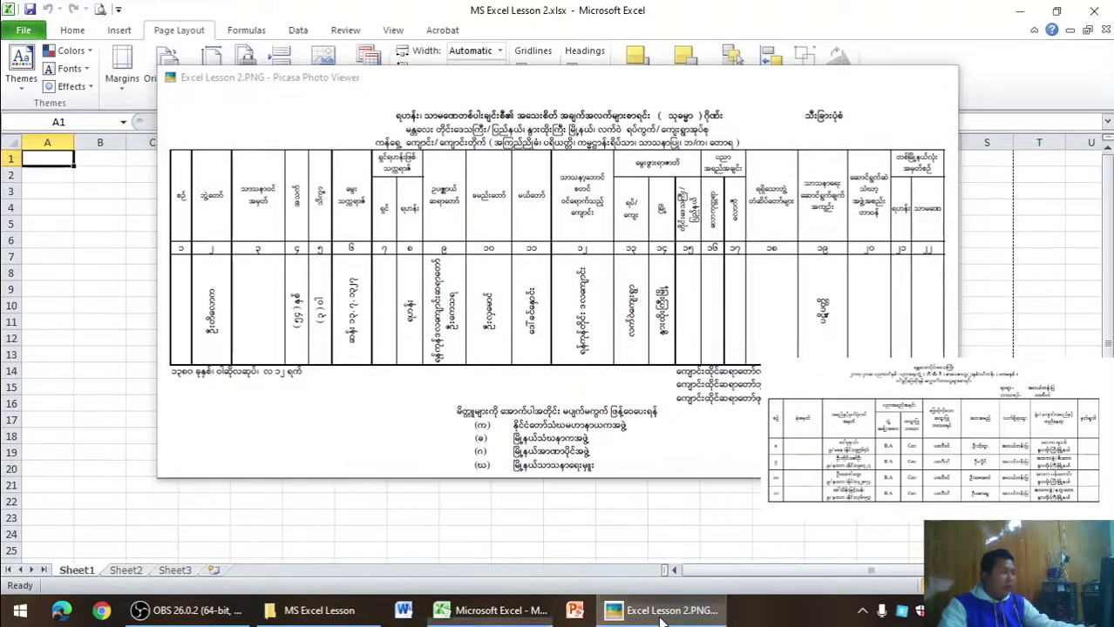
- Set the entire sheet's font to Pyidaungsu, then bring up the reference form image
{"action": "left_click", "coordinate": [13, 142]}
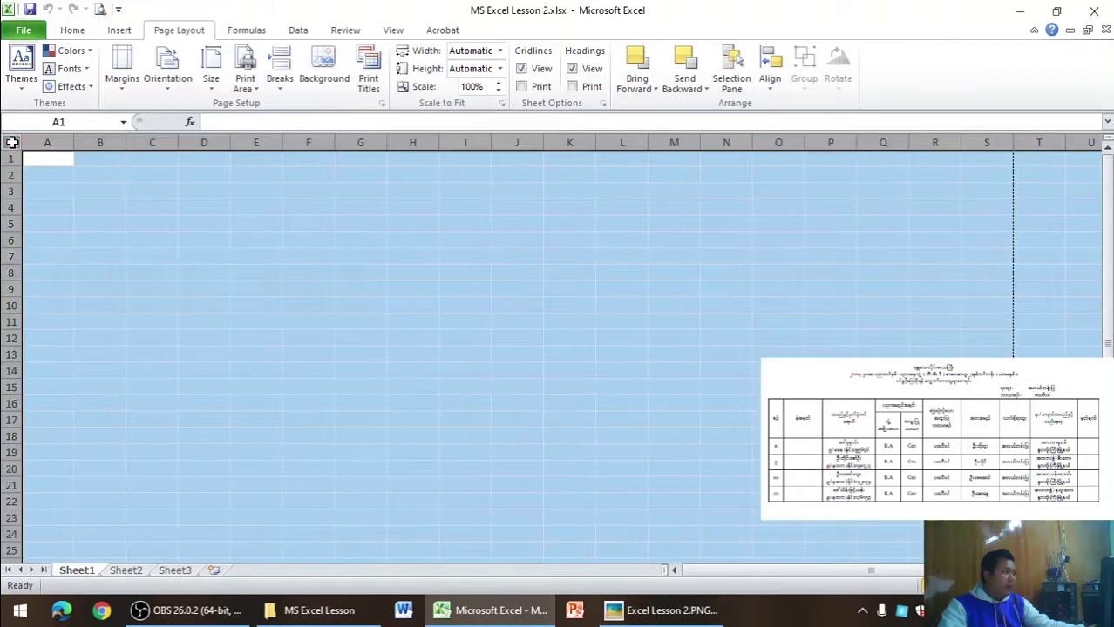
{"action": "left_click", "coordinate": [74, 30]}
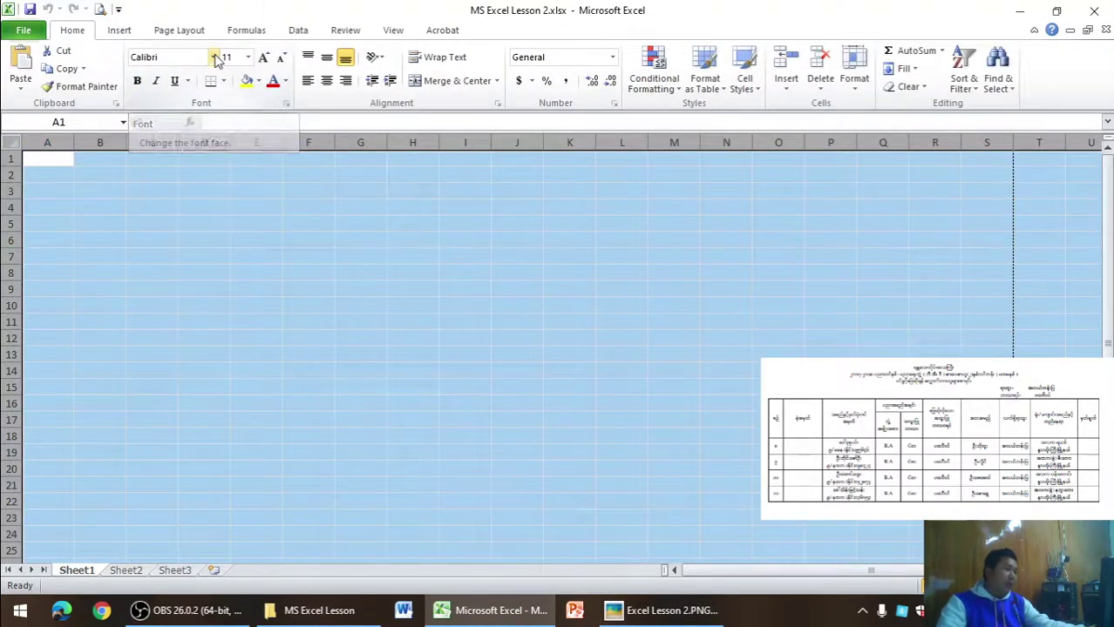
{"action": "left_click", "coordinate": [214, 57]}
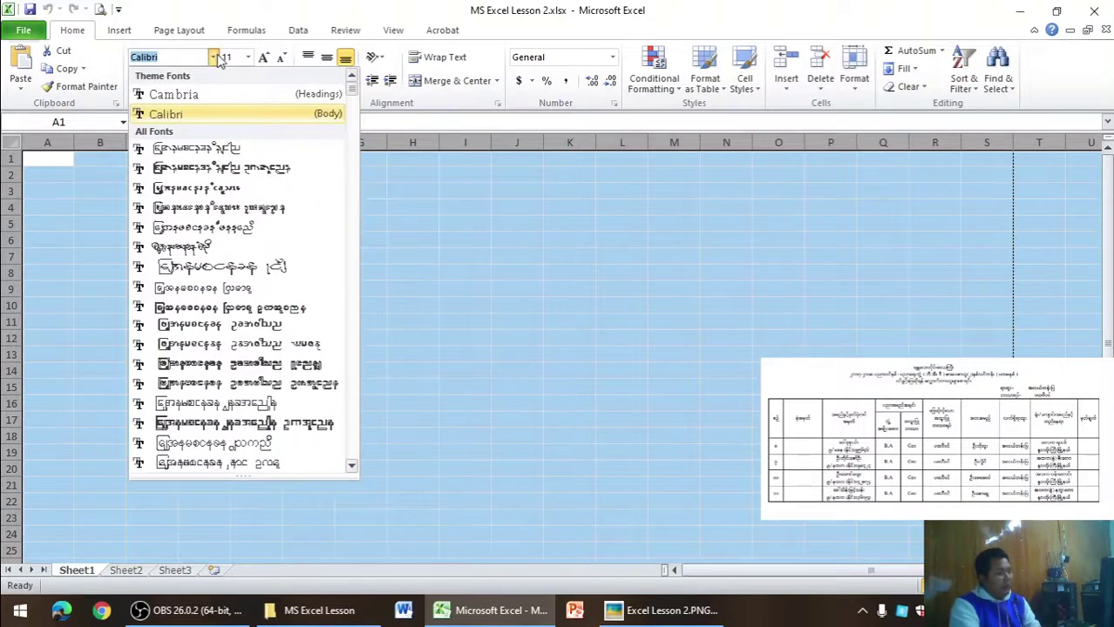
{"action": "type", "text": "Pyidaungsu"}
{"action": "key", "text": "Return"}
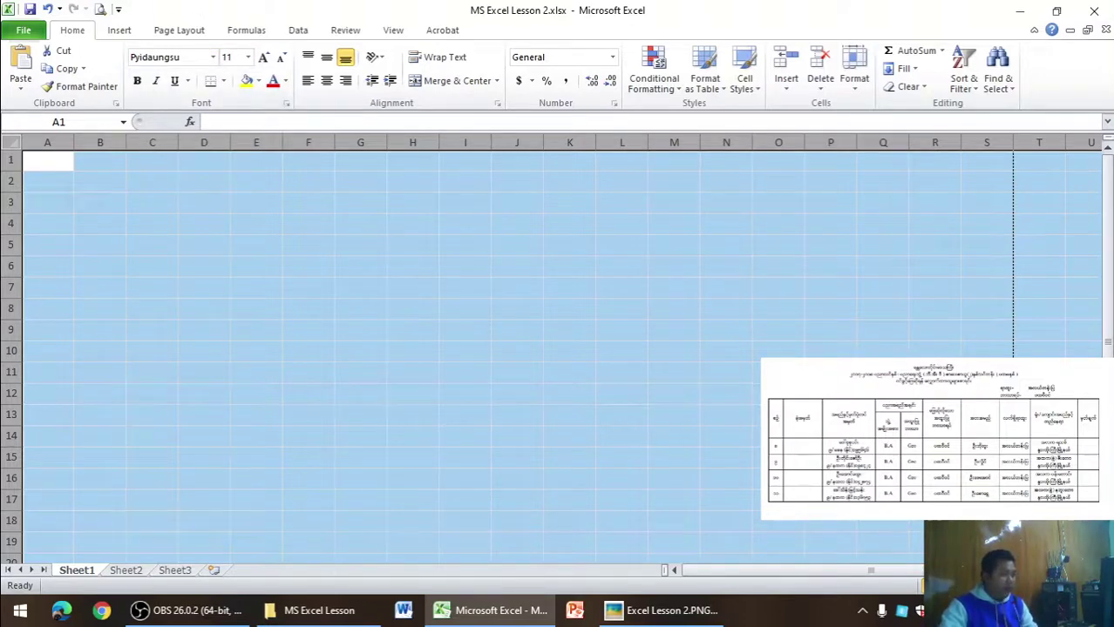
{"action": "left_click", "coordinate": [695, 610]}
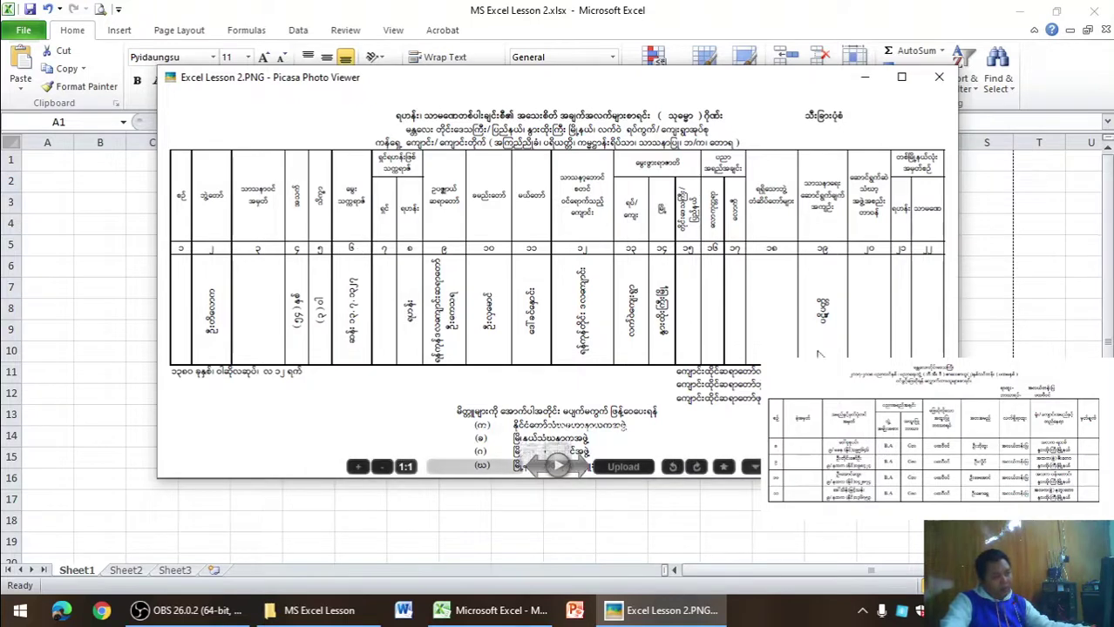
- Box cells A4:A5 with a border, check the print preview, and narrow column A
{"action": "left_click", "coordinate": [865, 79]}
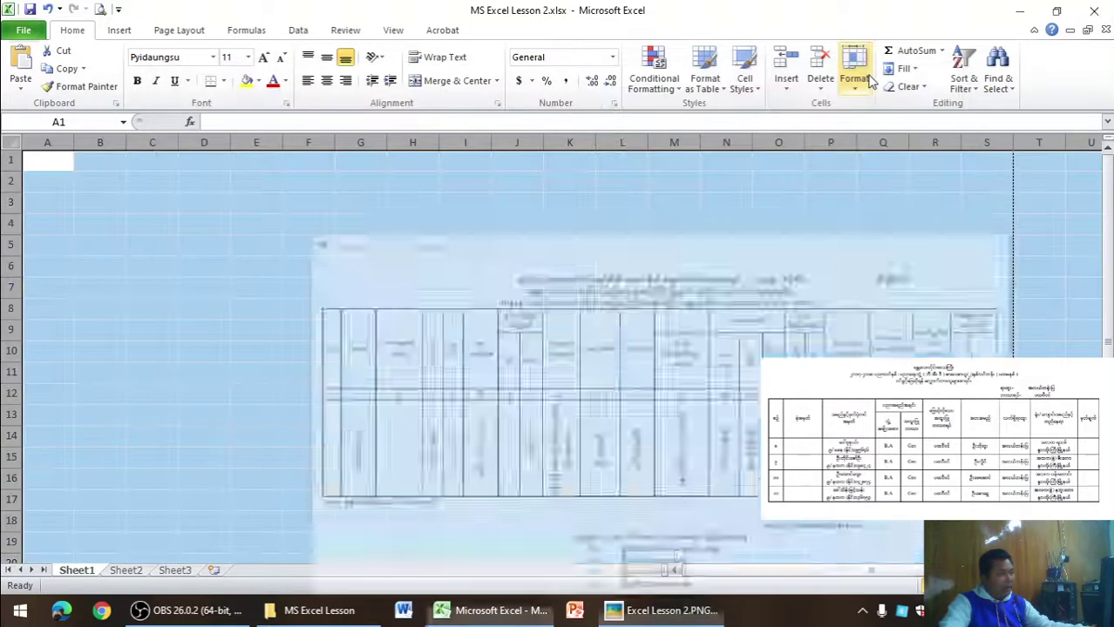
{"action": "left_click", "coordinate": [28, 199]}
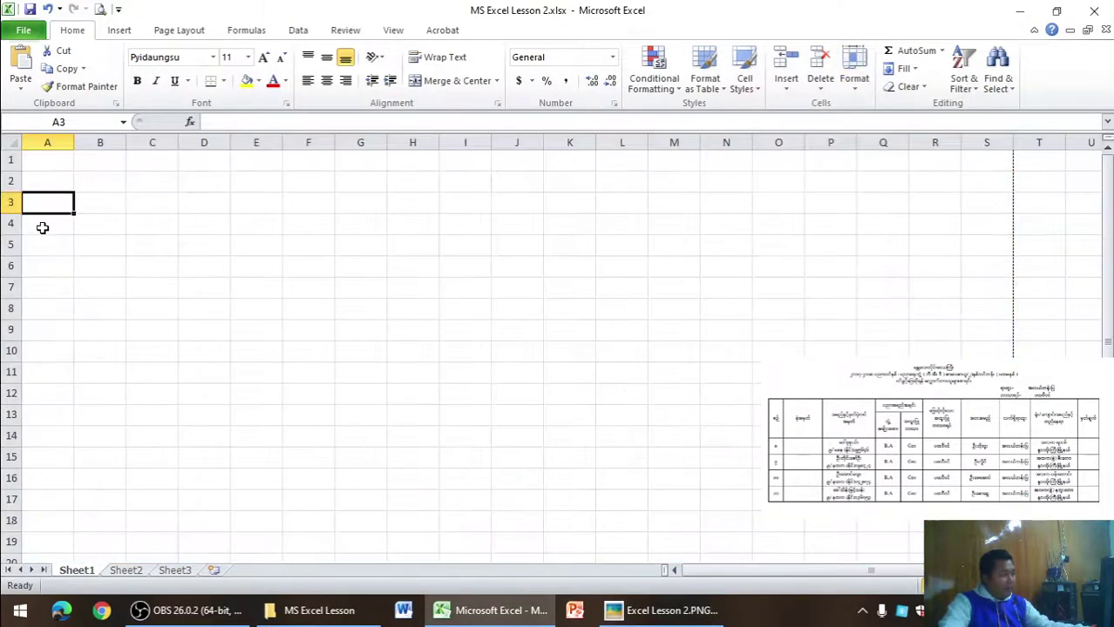
{"action": "left_click_drag", "start_coordinate": [43, 227], "coordinate": [43, 248]}
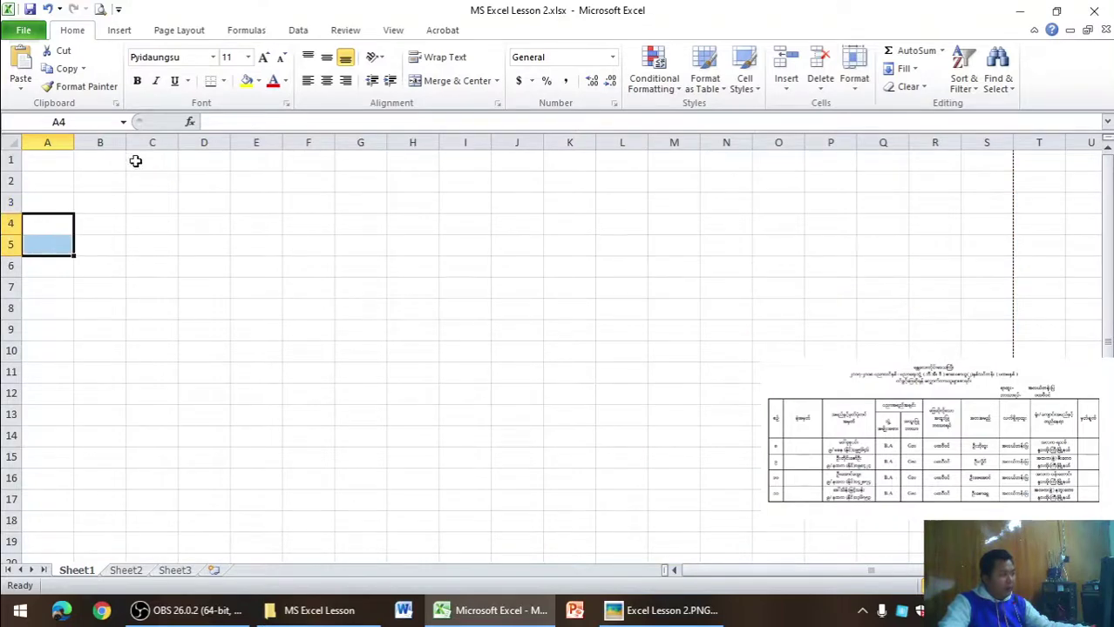
{"action": "left_click", "coordinate": [223, 81]}
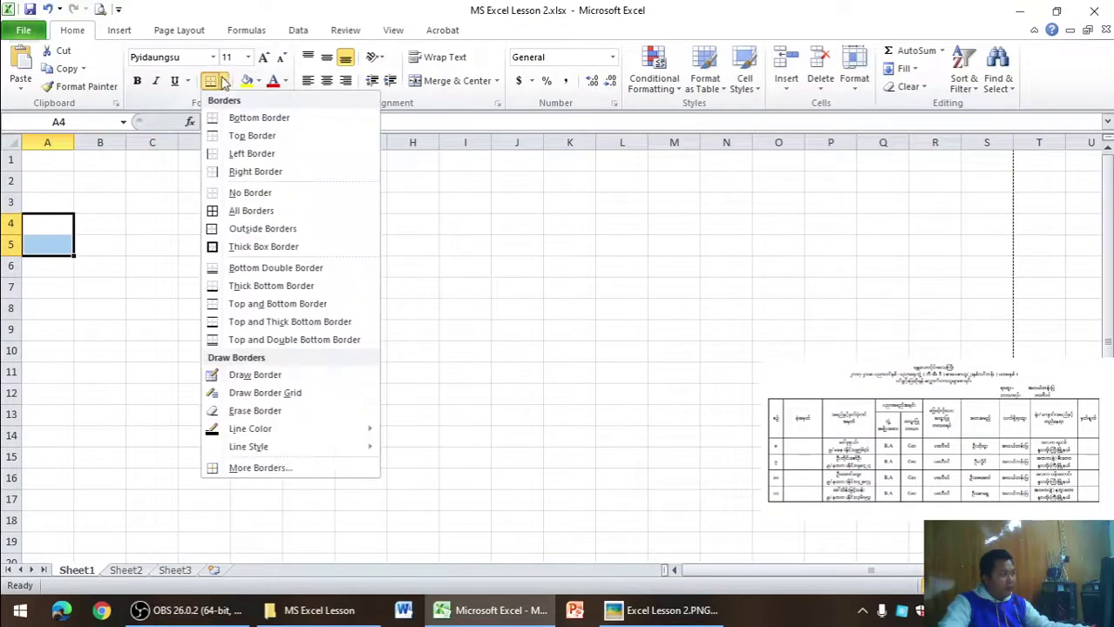
{"action": "left_click", "coordinate": [252, 228]}
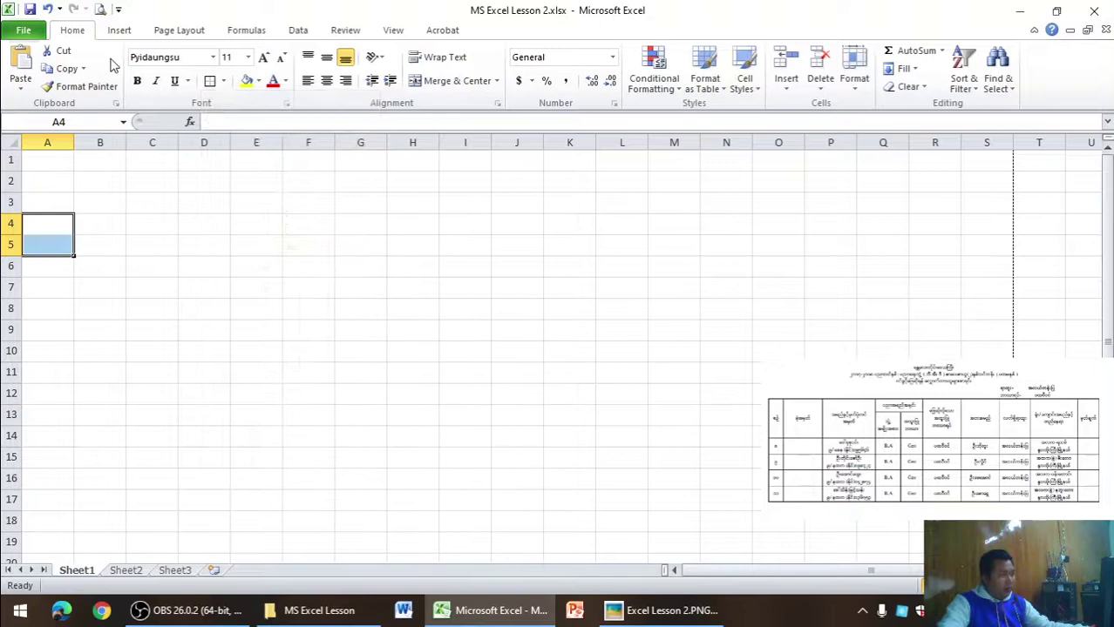
{"action": "left_click", "coordinate": [96, 9]}
{"action": "left_click", "coordinate": [73, 30]}
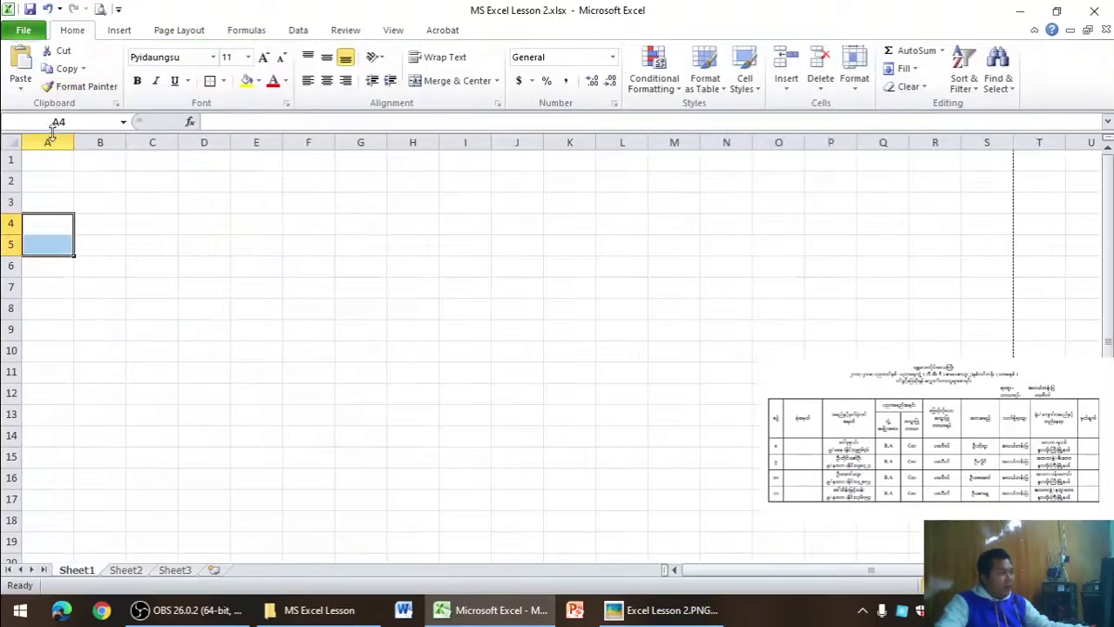
{"action": "left_click_drag", "start_coordinate": [74, 143], "coordinate": [50, 144]}
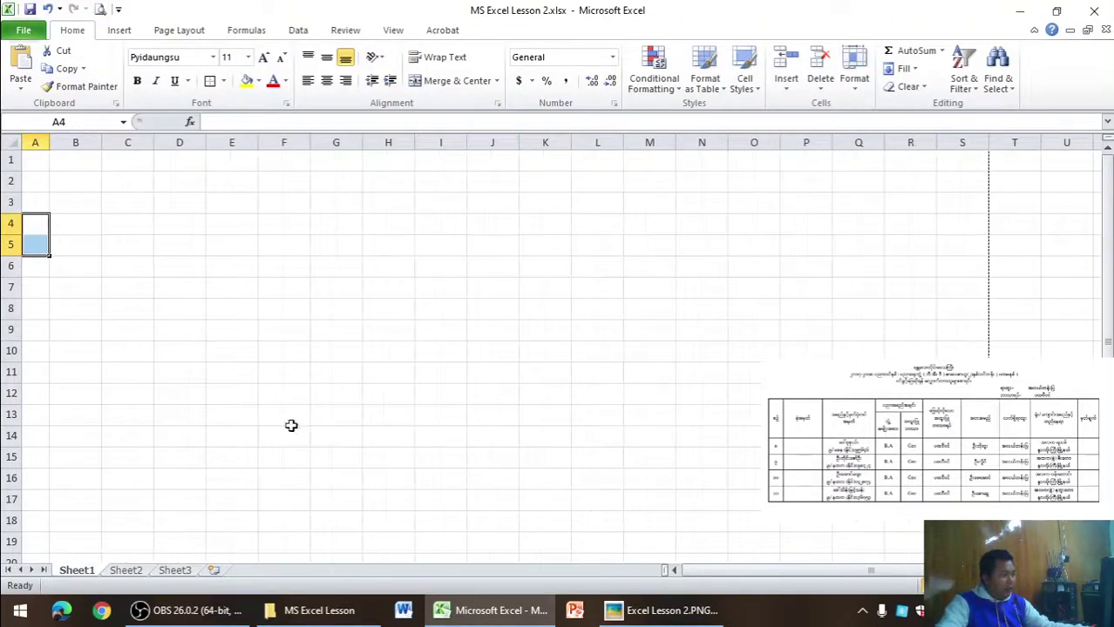
- Switch between the workbook and the reference form image to compare them
{"action": "left_click", "coordinate": [492, 614]}
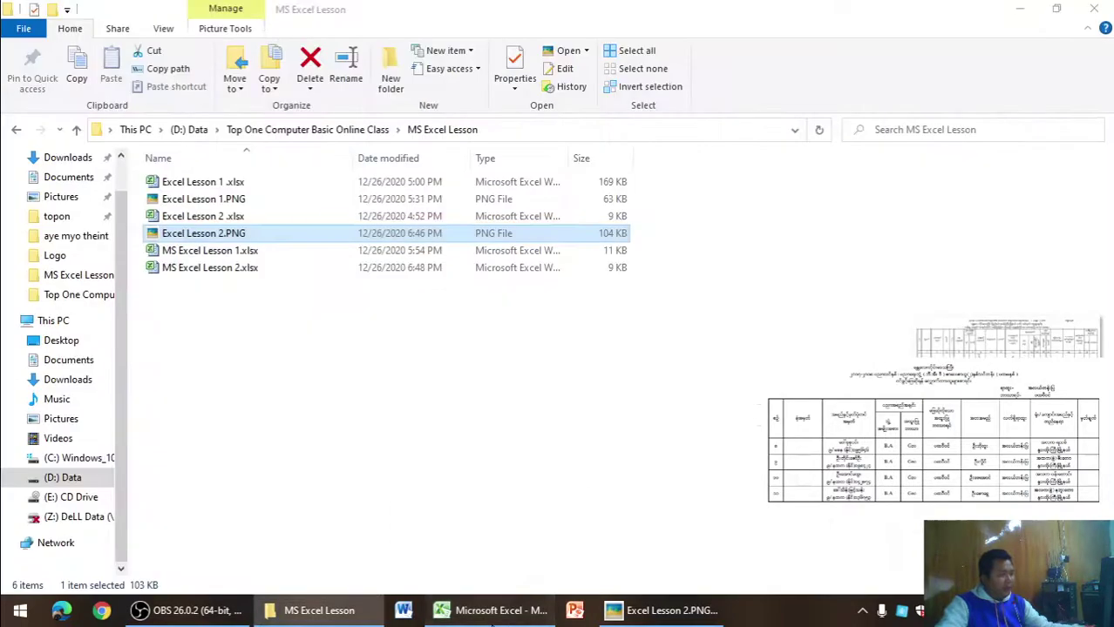
{"action": "left_click", "coordinate": [492, 614]}
{"action": "key", "text": "alt+Tab"}
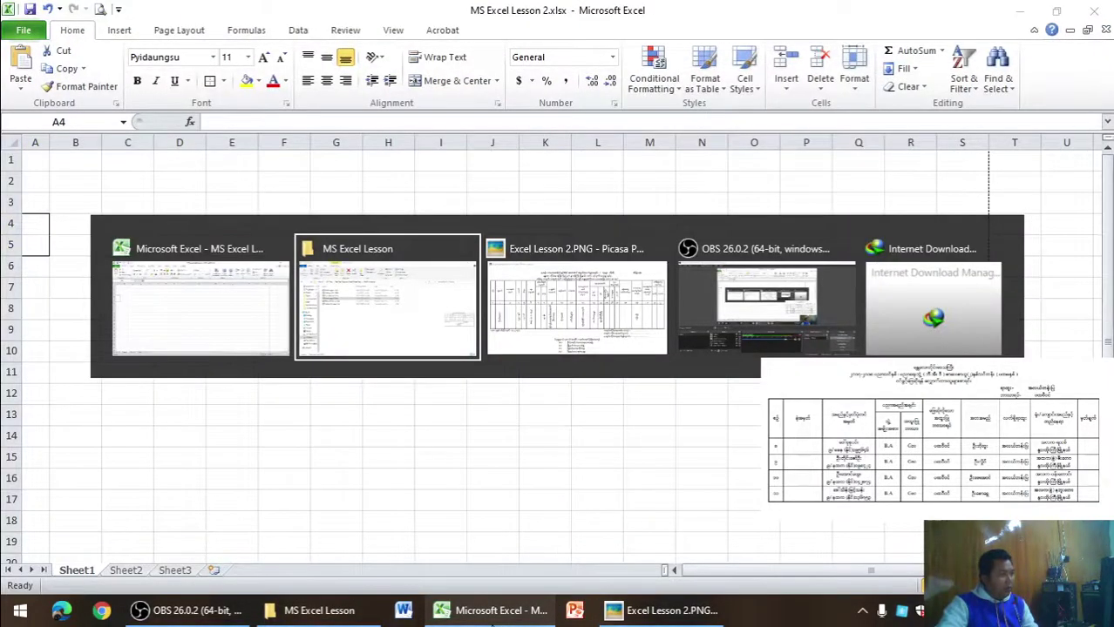
{"action": "key", "text": "Escape"}
{"action": "left_click", "coordinate": [662, 613]}
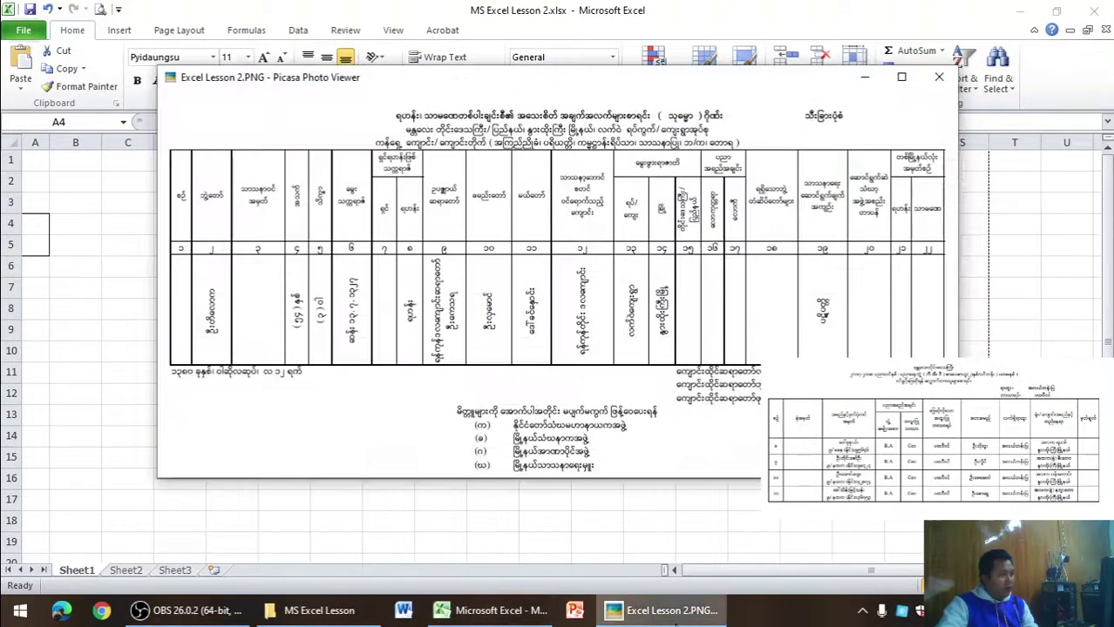
{"action": "left_click", "coordinate": [523, 614]}
{"action": "key", "text": "alt+Tab"}
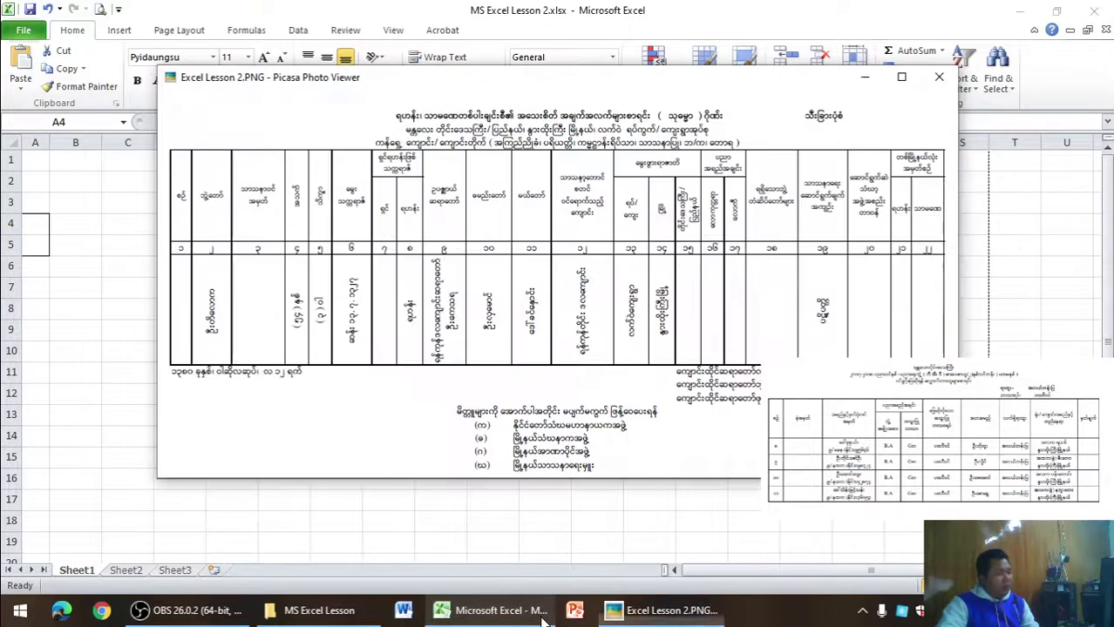
{"action": "left_click", "coordinate": [542, 615]}
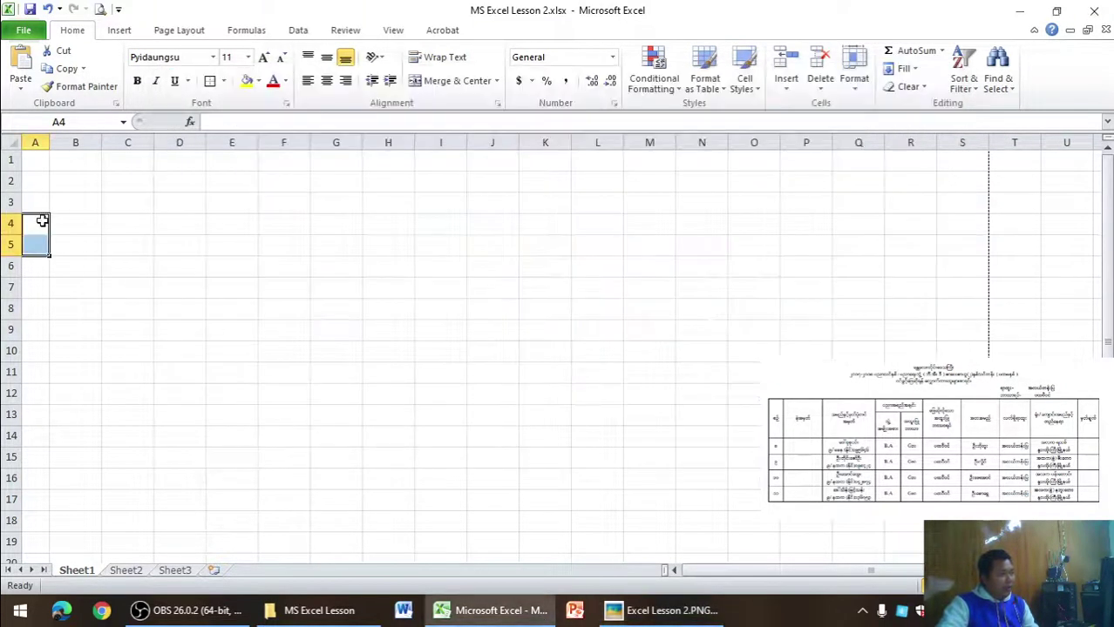
- Select B4:B5 for the next header and check it in print preview against the reference
{"action": "left_click_drag", "start_coordinate": [78, 228], "coordinate": [78, 247]}
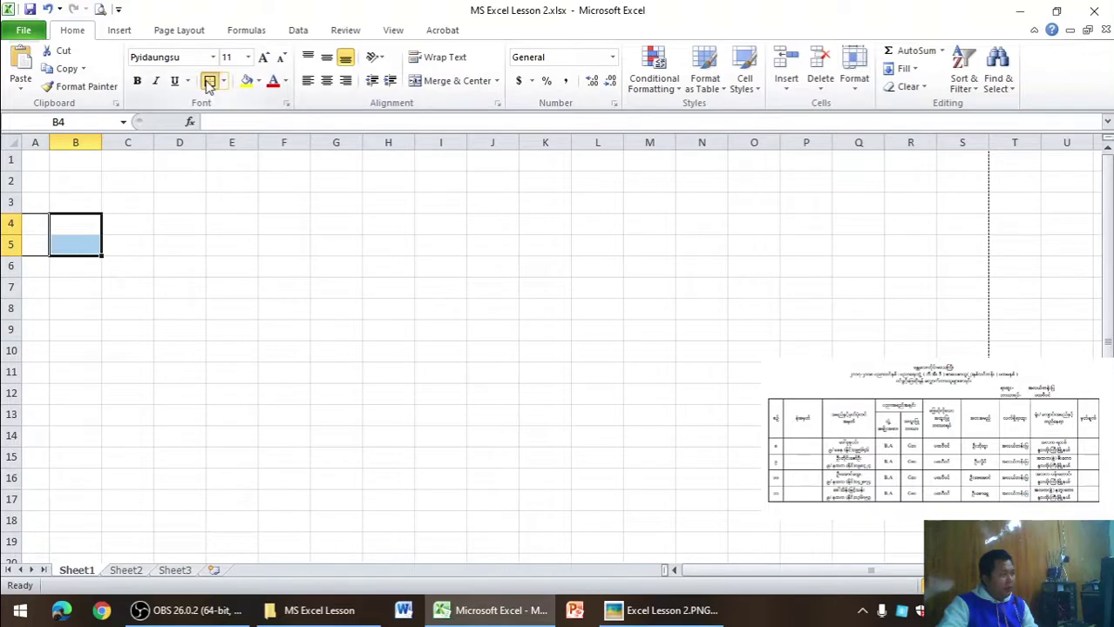
{"action": "key", "text": "alt"}
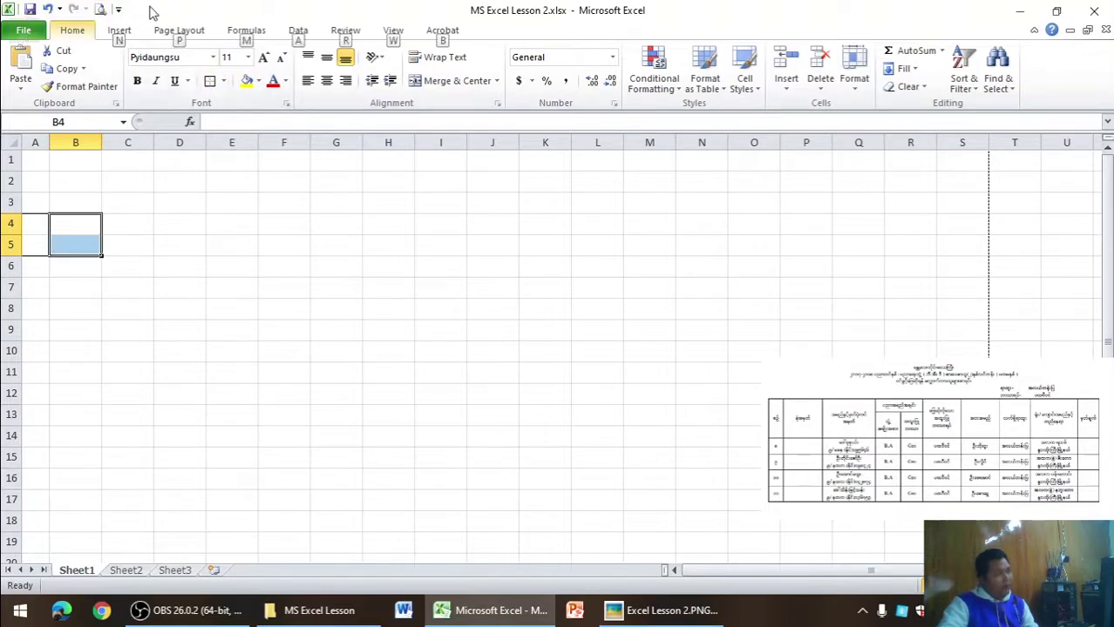
{"action": "left_click", "coordinate": [100, 8]}
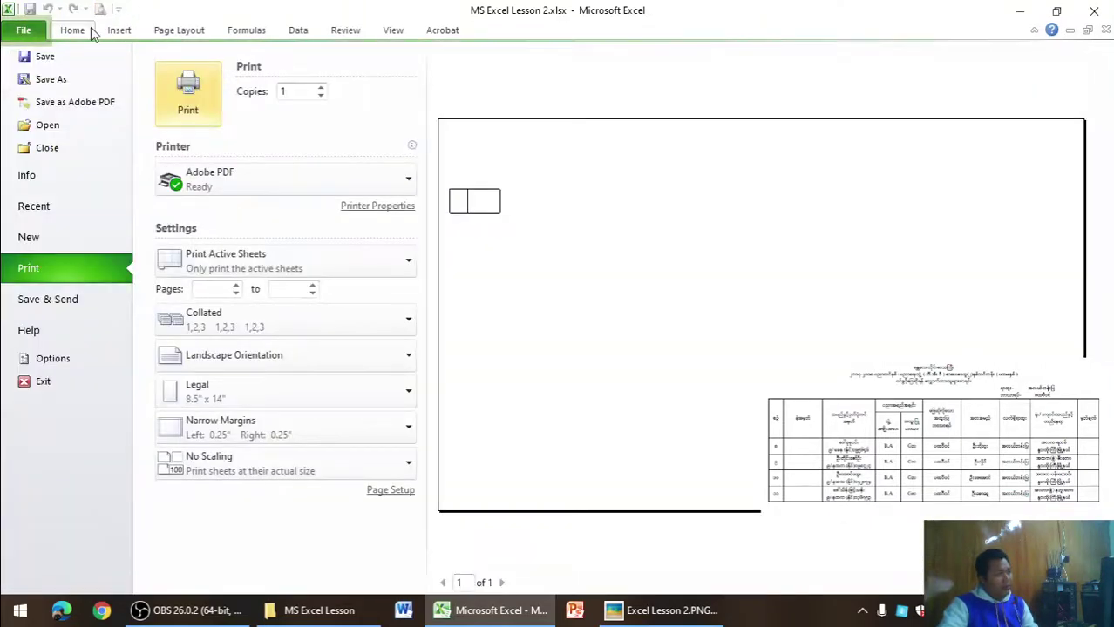
{"action": "left_click", "coordinate": [93, 30]}
{"action": "key", "text": "alt+Tab"}
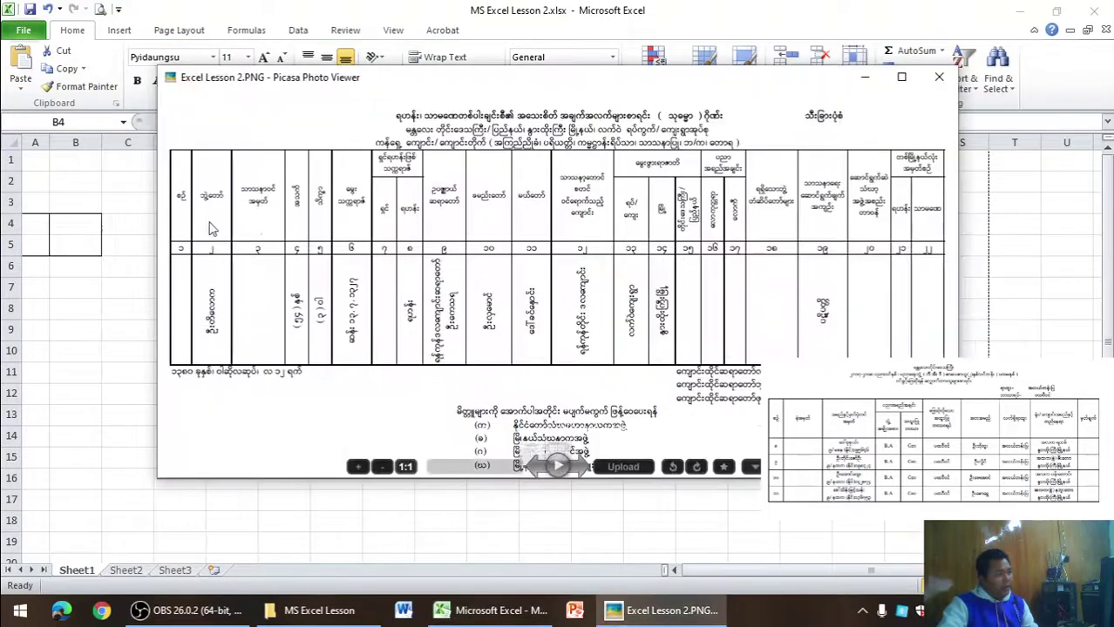
{"action": "key", "text": "alt+Tab"}
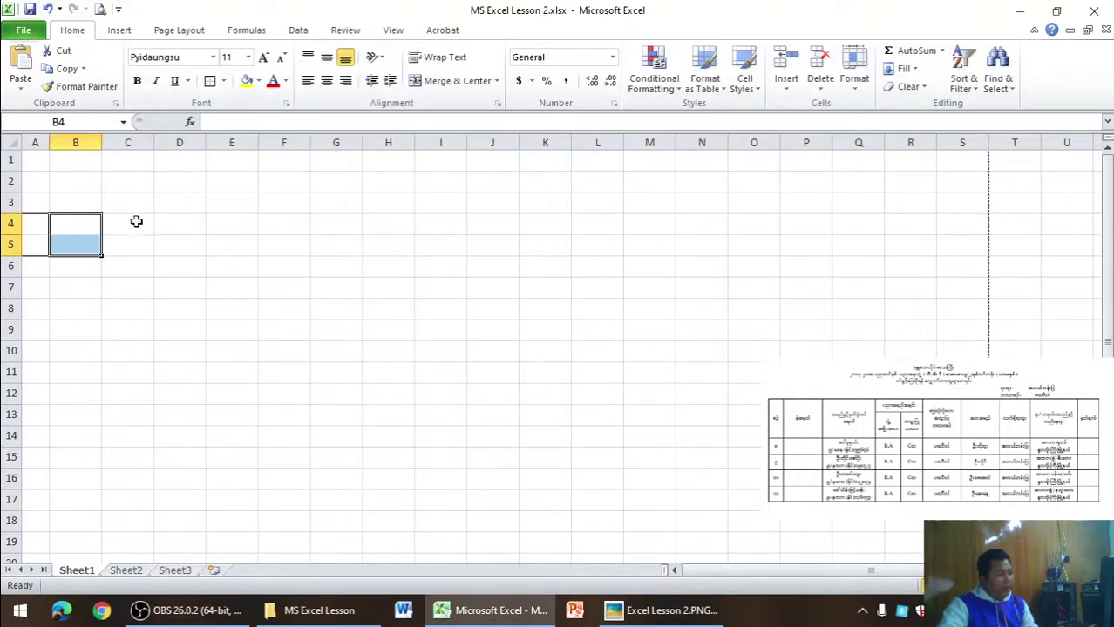
- Select C4:C5 for the next header and compare its print preview with the reference
{"action": "left_click_drag", "start_coordinate": [136, 222], "coordinate": [129, 243]}
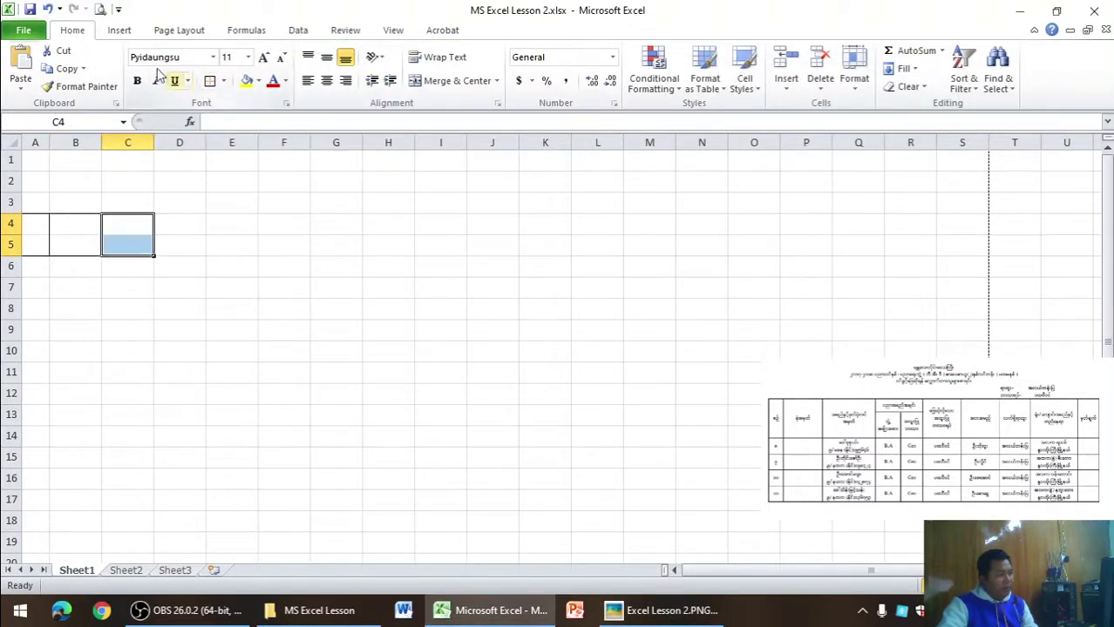
{"action": "left_click", "coordinate": [102, 11]}
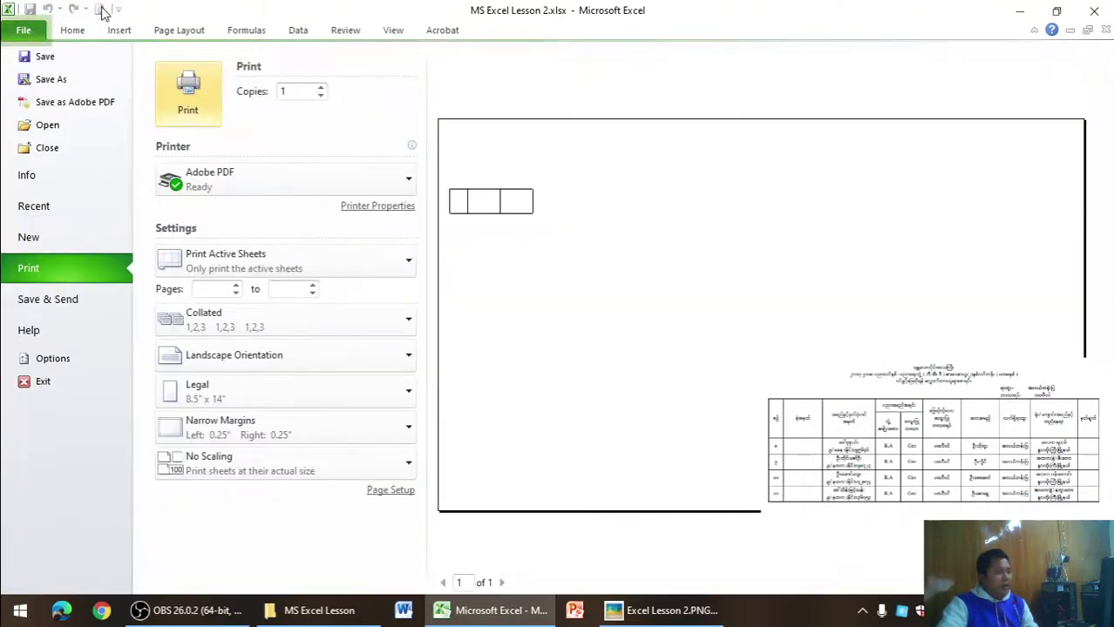
{"action": "key", "text": "alt+Tab"}
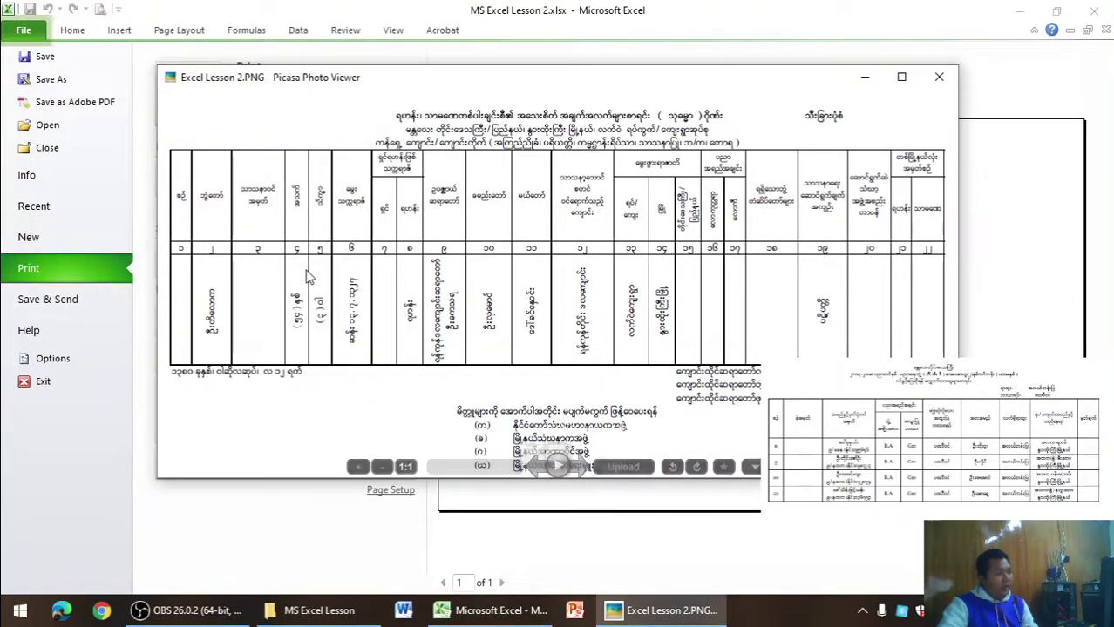
{"action": "key", "text": "alt+Tab"}
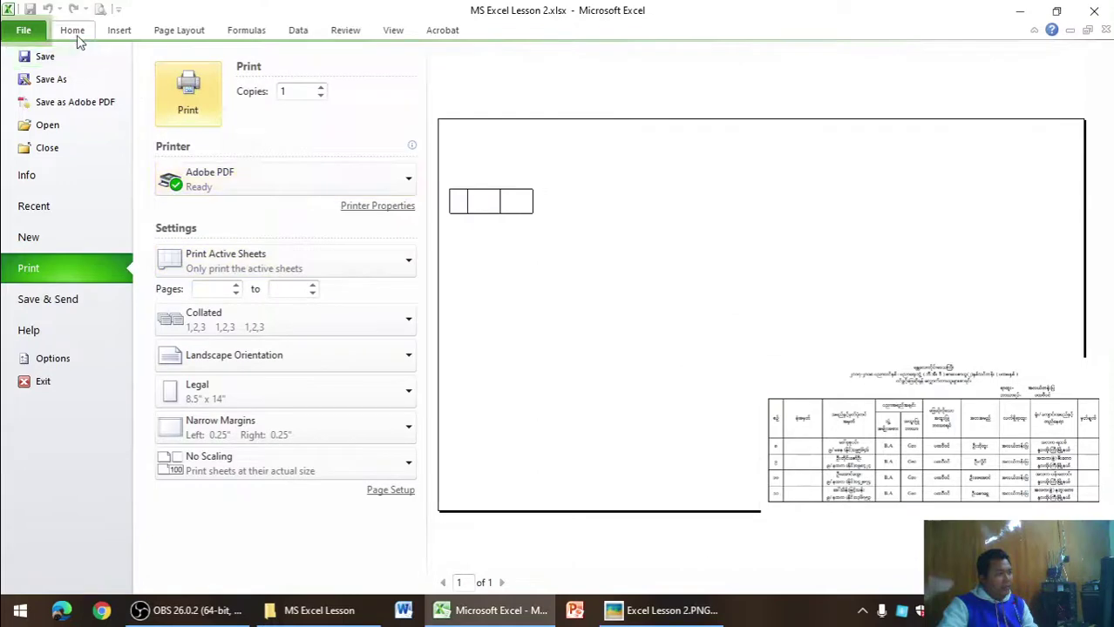
{"action": "left_click", "coordinate": [75, 35]}
- Select D4:D5 and make columns D and E narrower
{"action": "left_click", "coordinate": [188, 225]}
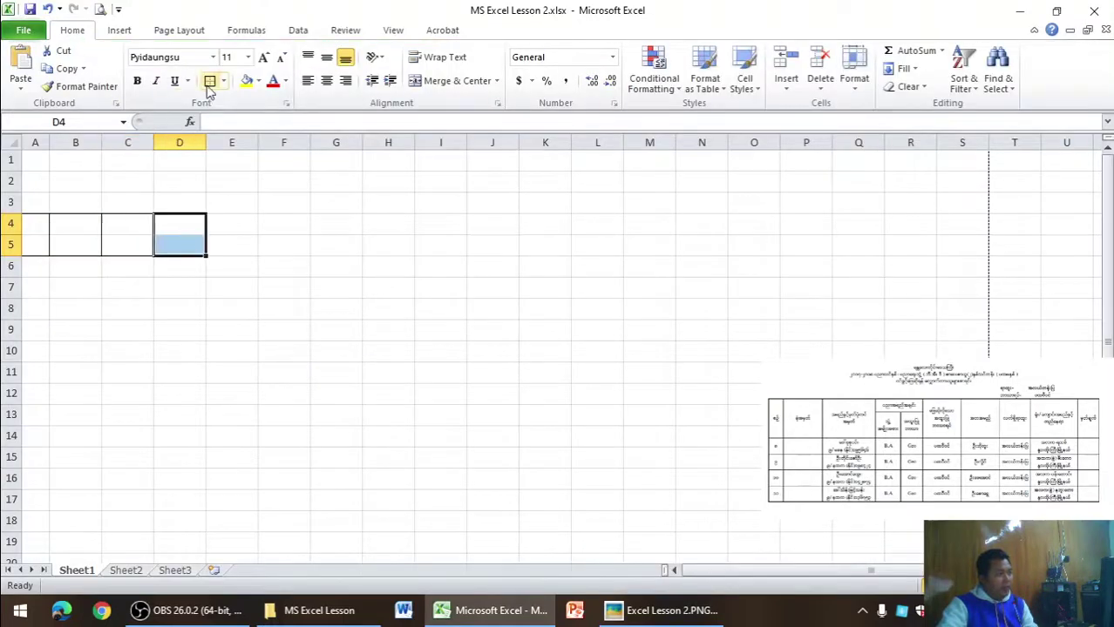
{"action": "left_click_drag", "start_coordinate": [206, 143], "coordinate": [189, 148]}
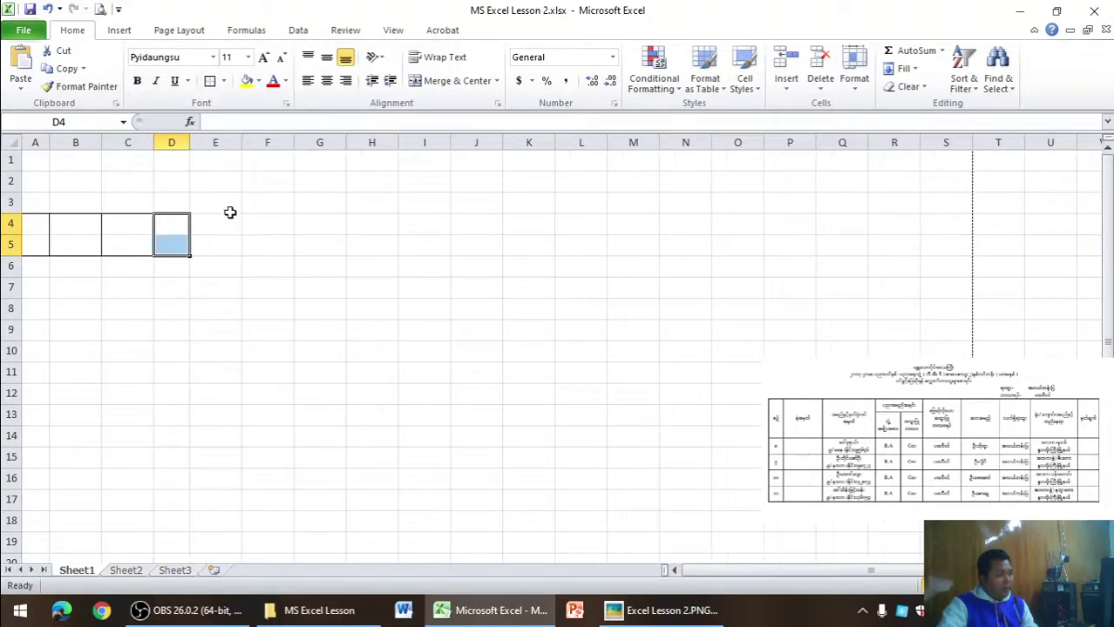
{"action": "left_click_drag", "start_coordinate": [228, 223], "coordinate": [228, 245]}
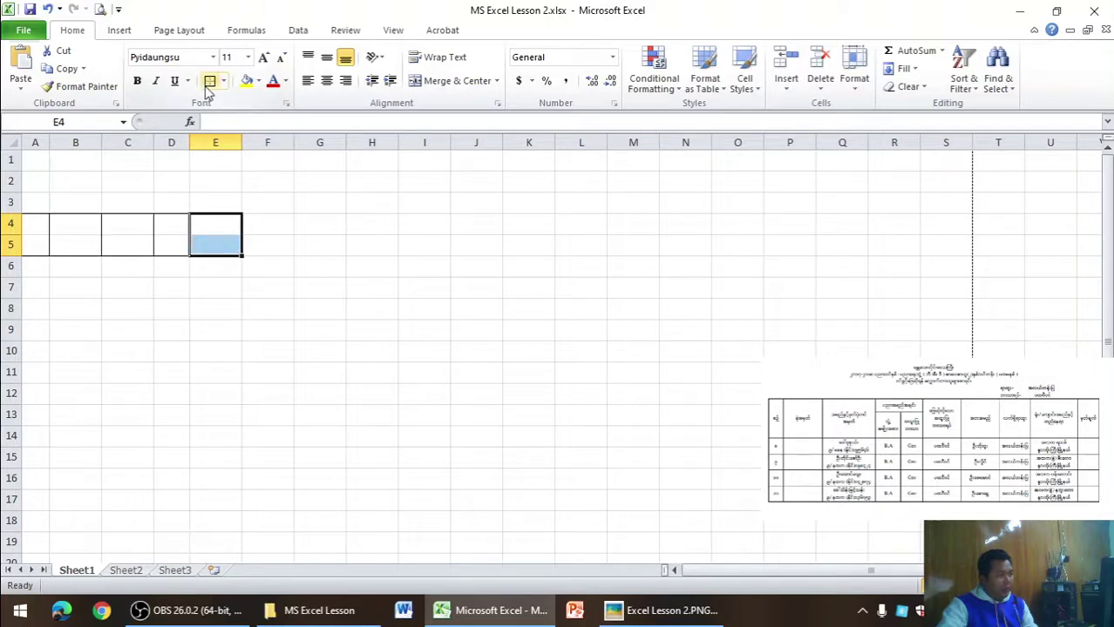
{"action": "left_click_drag", "start_coordinate": [243, 137], "coordinate": [224, 139]}
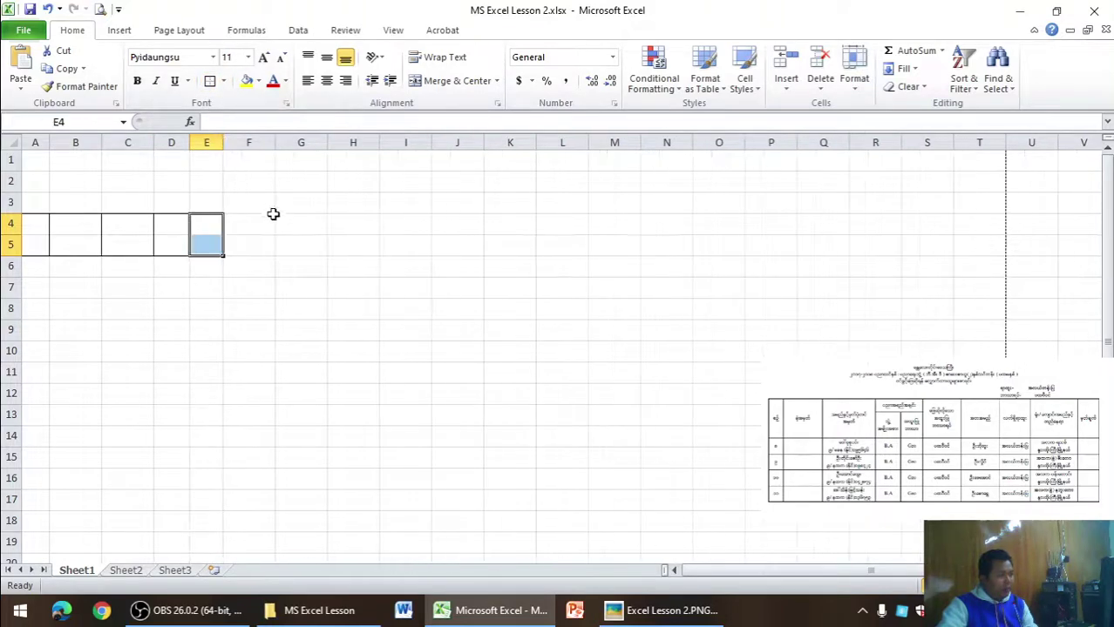
- Select F4:F5 and review the headers in print preview against the reference form
{"action": "left_click_drag", "start_coordinate": [252, 225], "coordinate": [248, 246]}
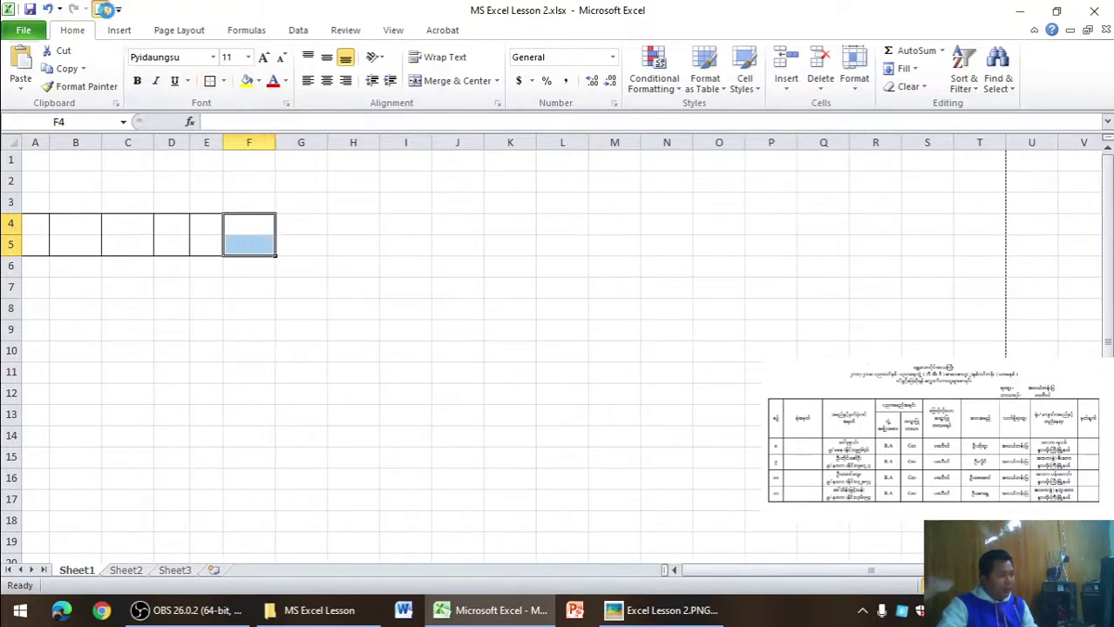
{"action": "left_click", "coordinate": [101, 10]}
{"action": "key", "text": "alt+Tab"}
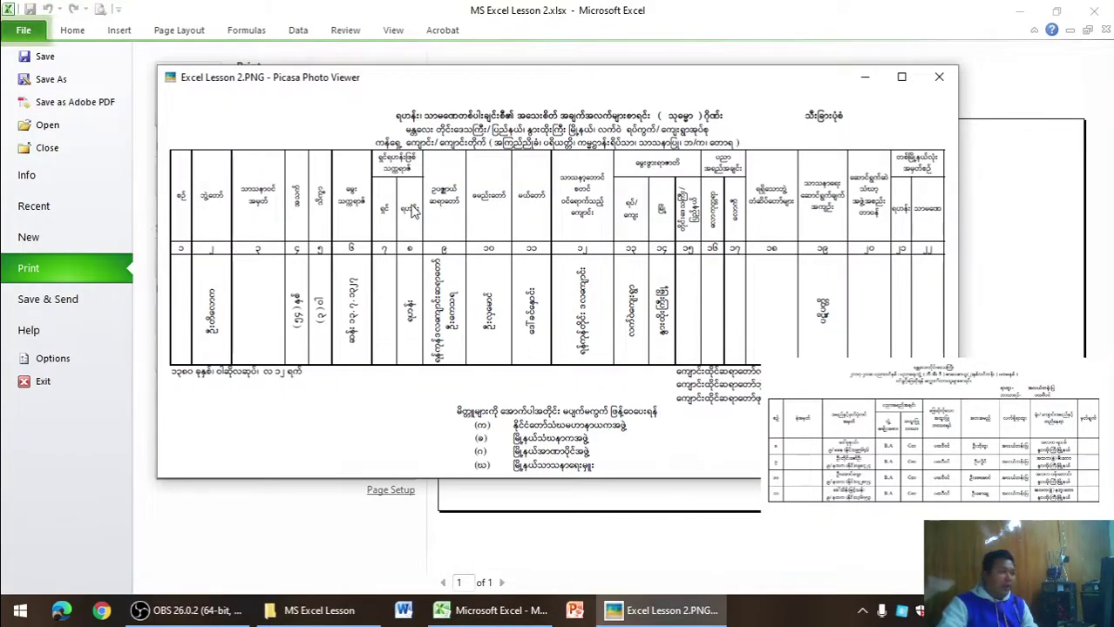
{"action": "key", "text": "alt+Tab"}
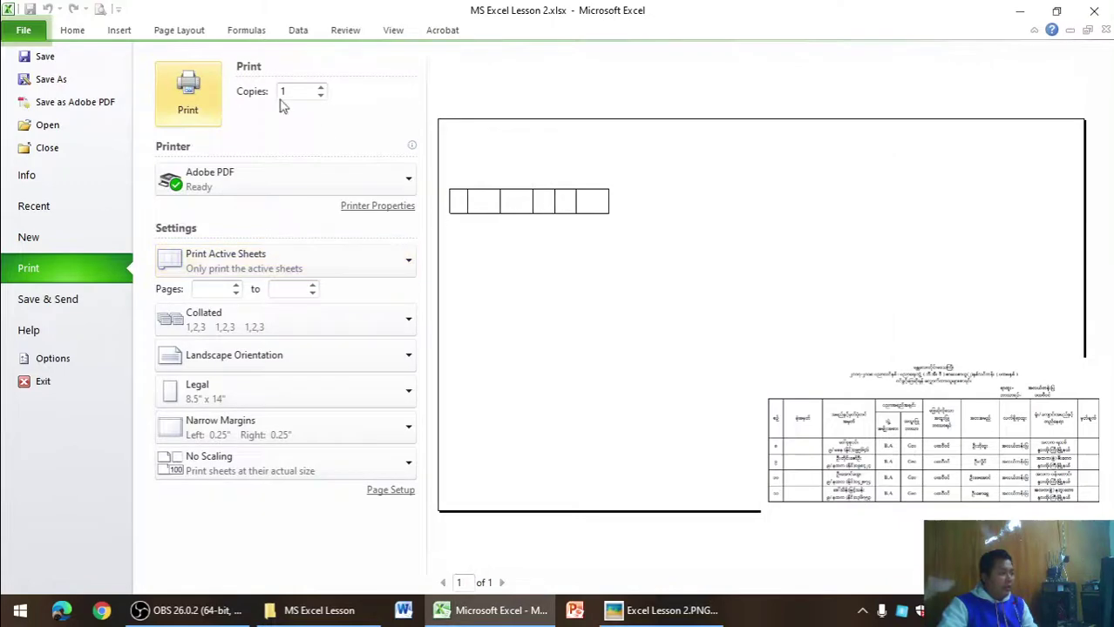
- Select G4:H4 as a spanning header over G5 and H5, and check the print preview
{"action": "left_click", "coordinate": [71, 30]}
{"action": "left_click_drag", "start_coordinate": [310, 230], "coordinate": [335, 228]}
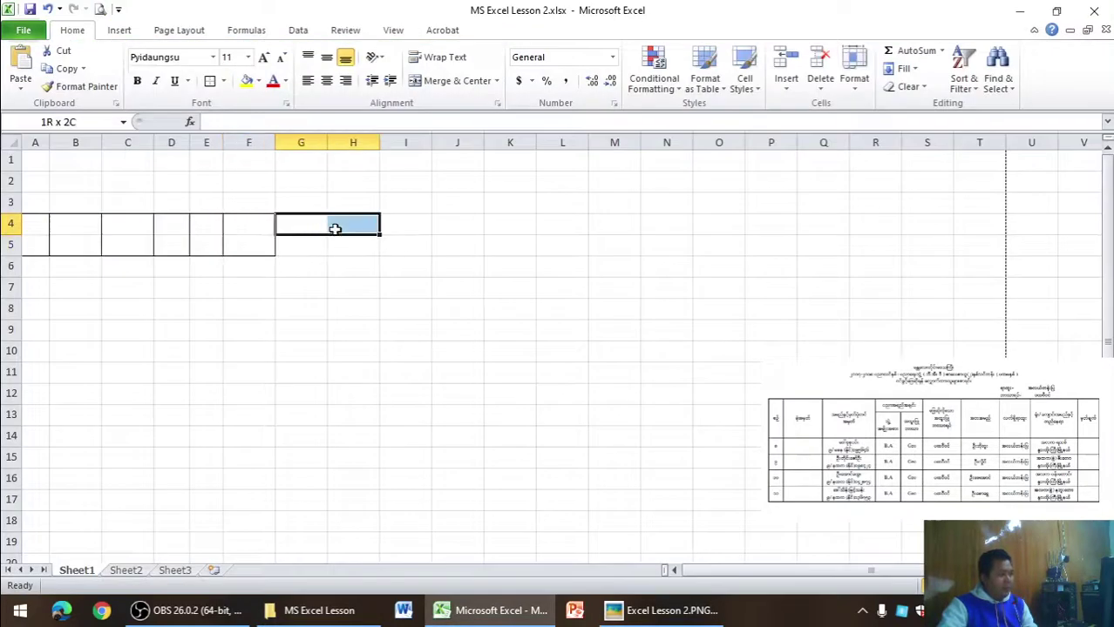
{"action": "left_click", "coordinate": [318, 250]}
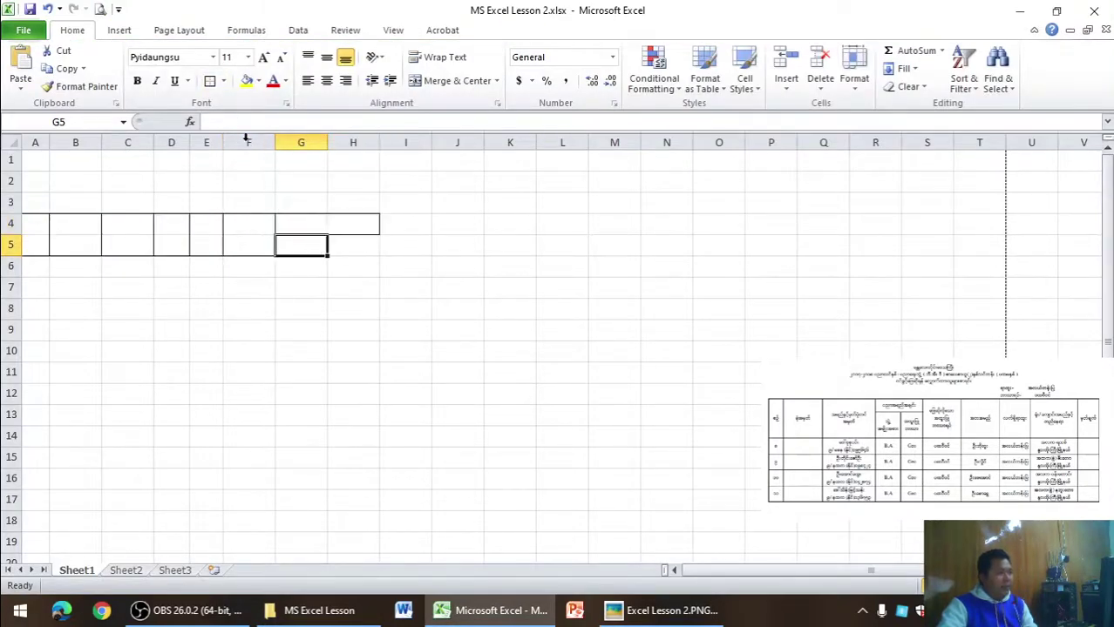
{"action": "left_click", "coordinate": [352, 255]}
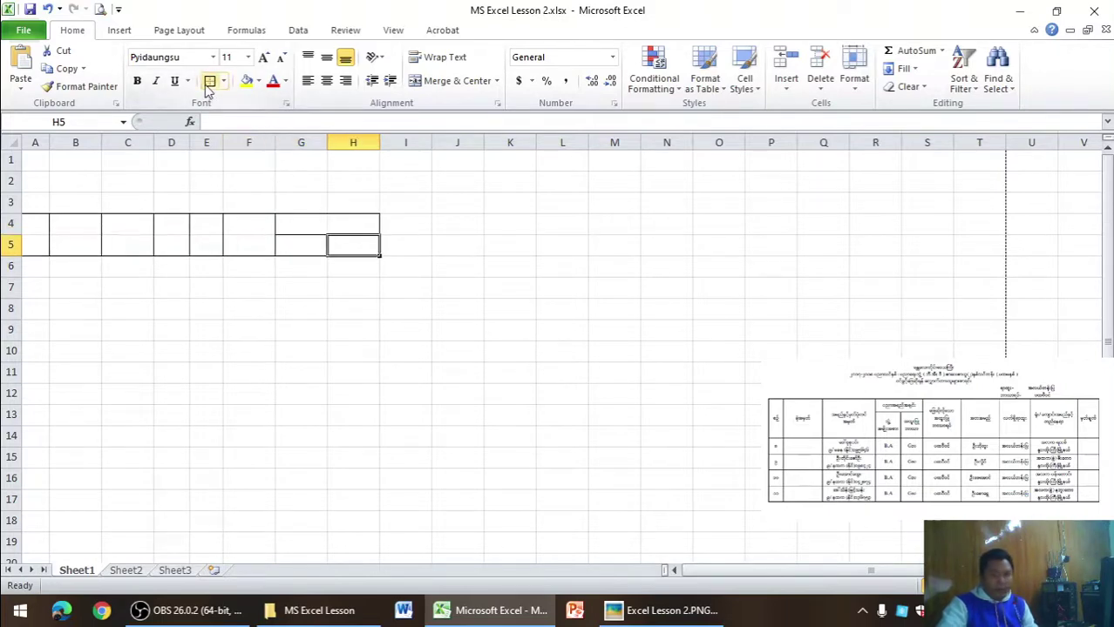
{"action": "left_click", "coordinate": [101, 10]}
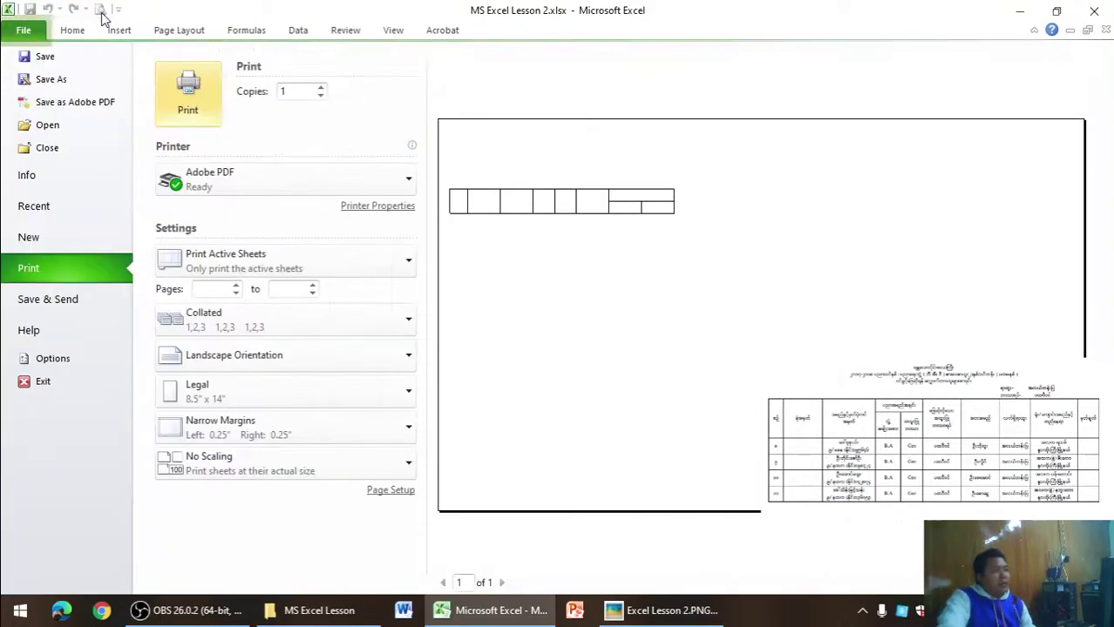
{"action": "key", "text": "alt+Tab"}
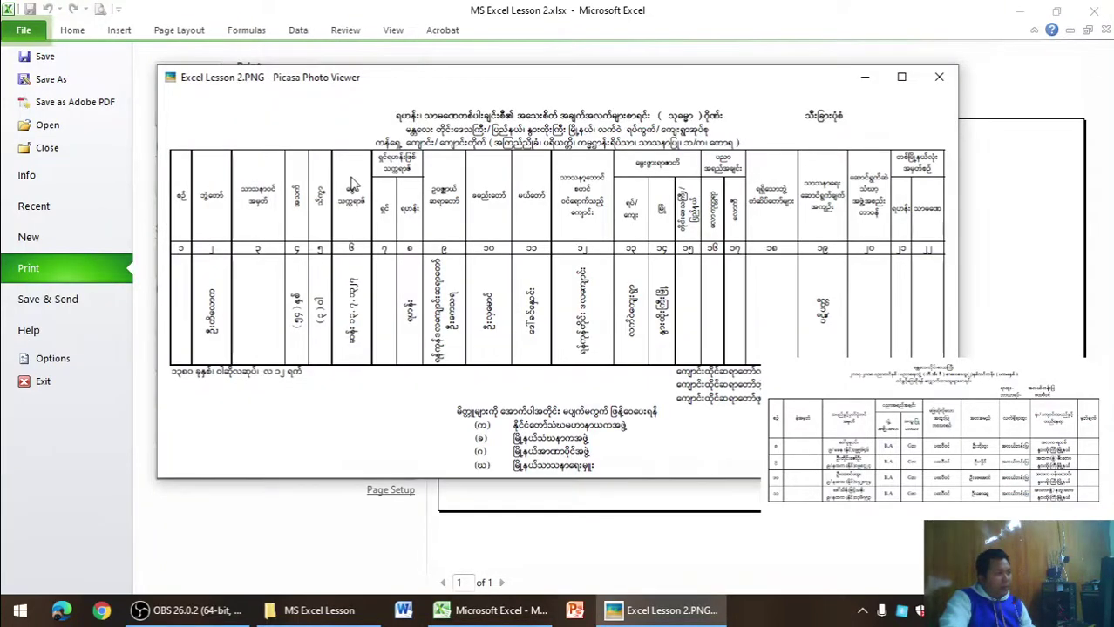
{"action": "key", "text": "alt+Tab"}
{"action": "left_click", "coordinate": [72, 29]}
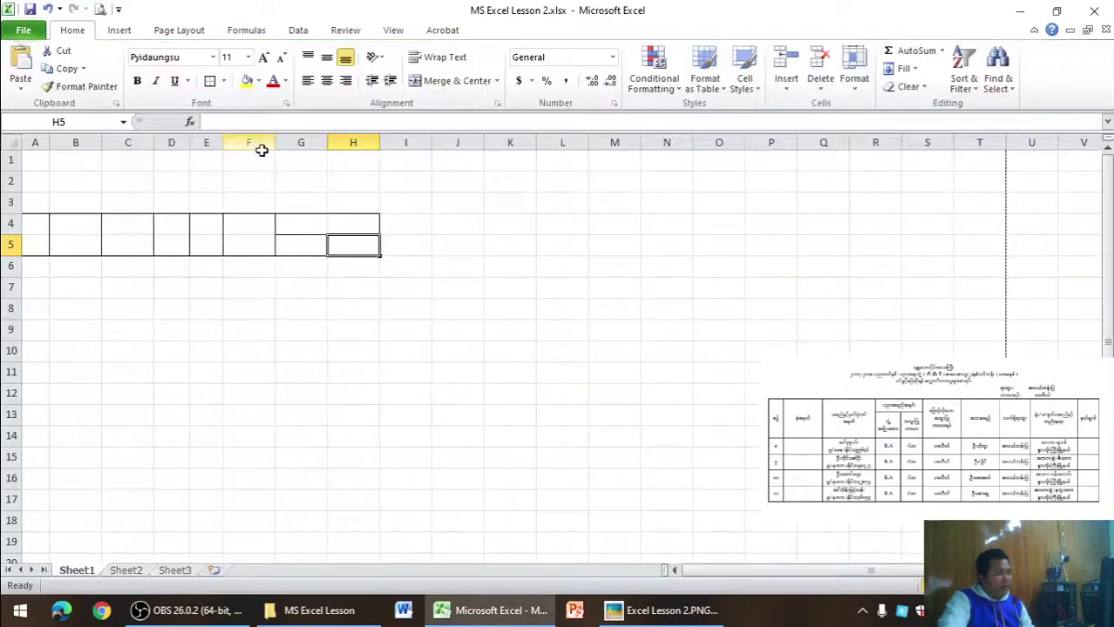
- Narrow columns G and H to 7.71 and pick cell I4
{"action": "mouse_move", "coordinate": [299, 142]}
{"action": "left_mouse_down"}
{"action": "mouse_move", "coordinate": [352, 142]}
{"action": "mouse_move", "coordinate": [317, 146]}
{"action": "left_mouse_up"}
{"action": "left_click", "coordinate": [385, 204]}
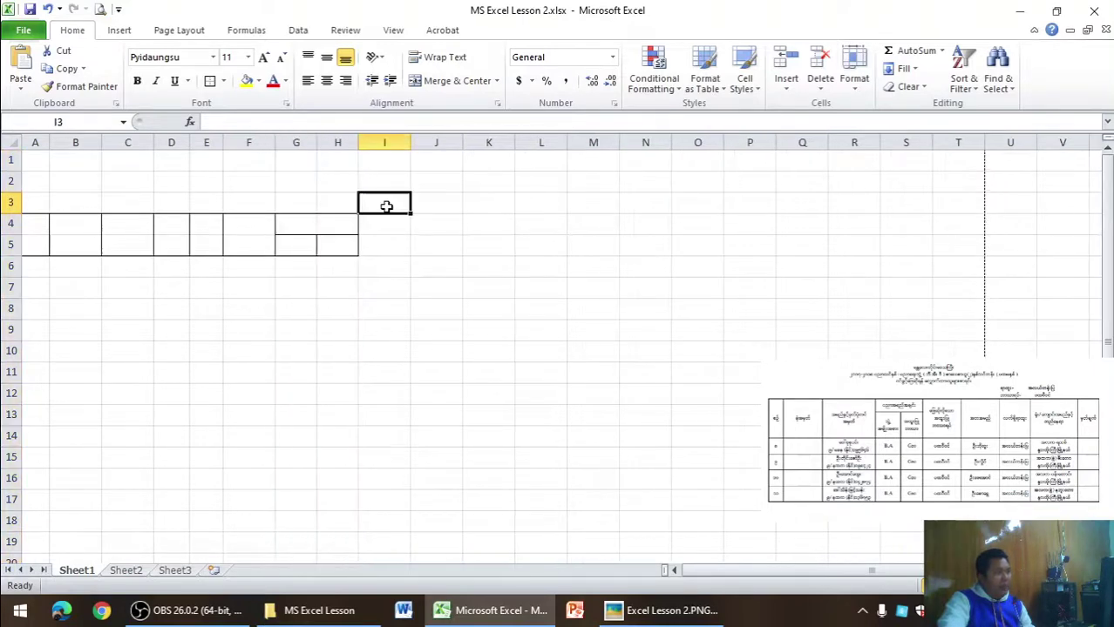
{"action": "left_click", "coordinate": [386, 218]}
{"action": "key", "text": "alt+Tab"}
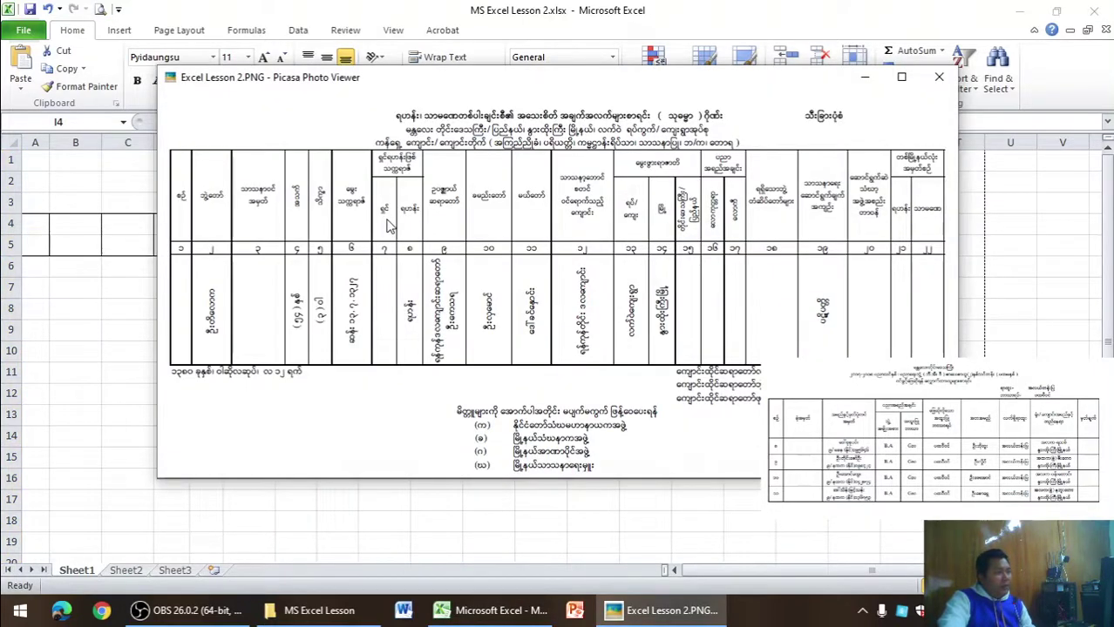
{"action": "key", "text": "alt+Tab"}
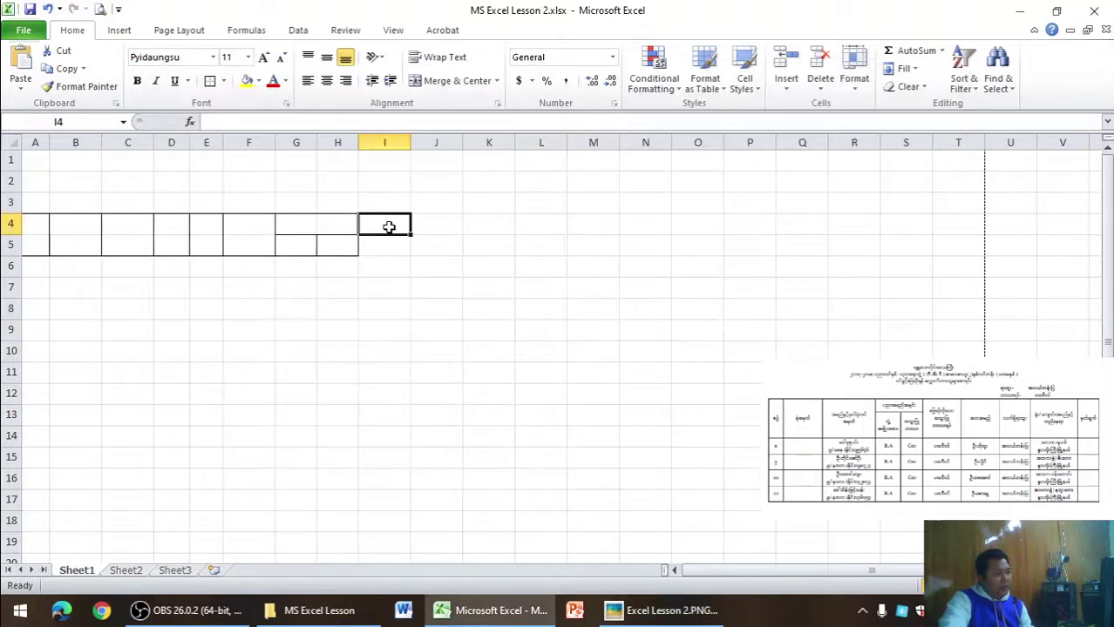
- Outline the I4:I5 and K4:K5 header blocks with borders
{"action": "mouse_move", "coordinate": [386, 224]}
{"action": "left_mouse_down"}
{"action": "mouse_move", "coordinate": [386, 245]}
{"action": "mouse_move", "coordinate": [424, 235]}
{"action": "left_mouse_up"}
{"action": "left_click", "coordinate": [209, 81]}
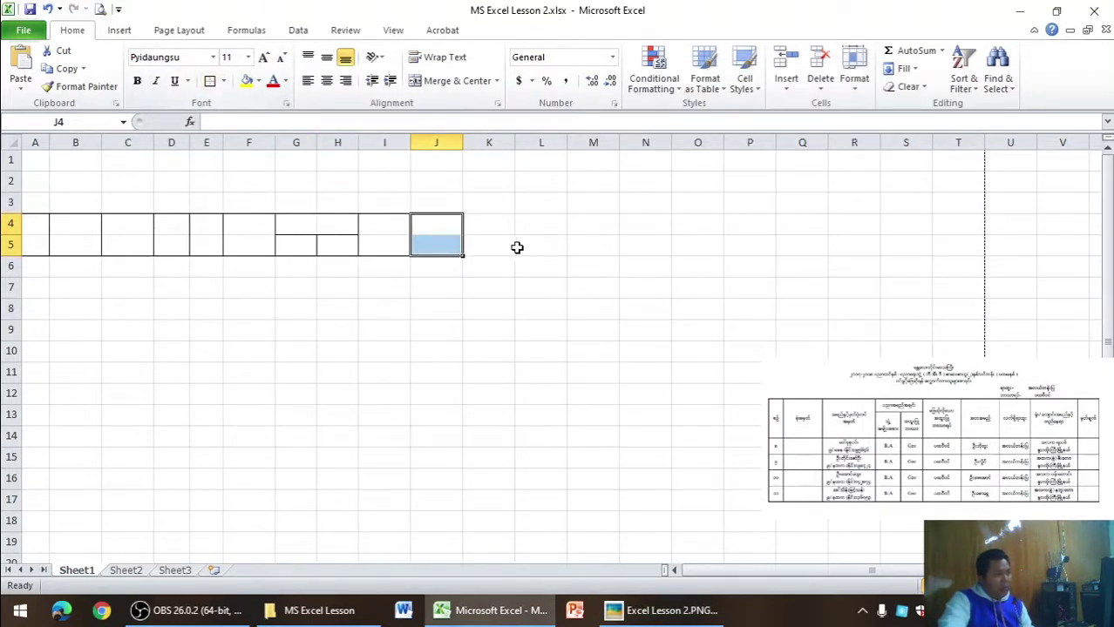
{"action": "left_click_drag", "start_coordinate": [492, 223], "coordinate": [495, 245]}
{"action": "left_click", "coordinate": [209, 80]}
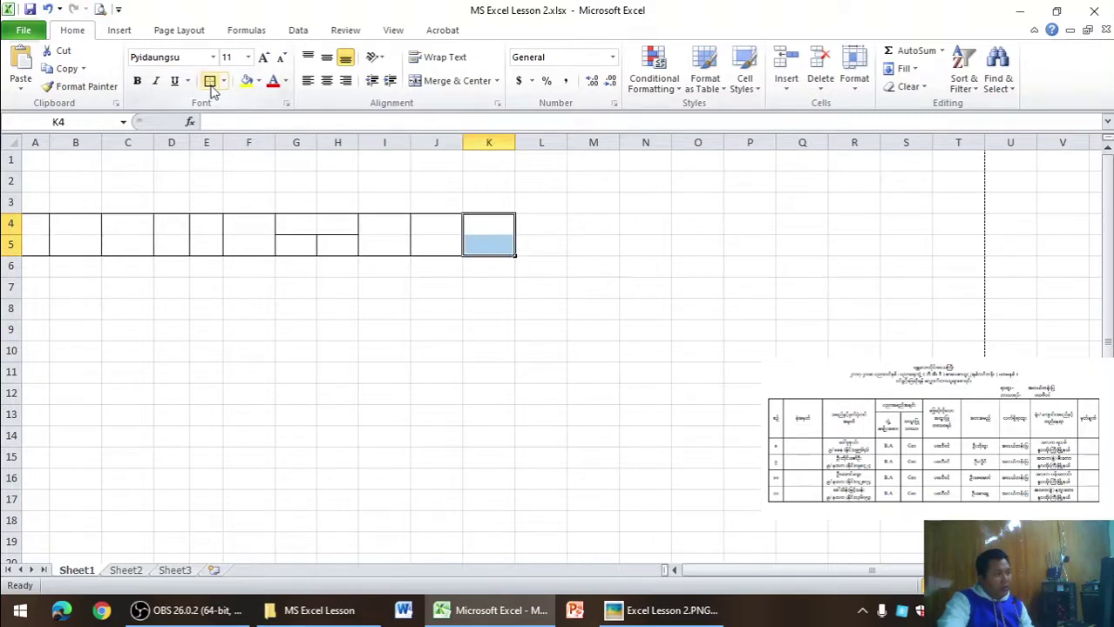
{"action": "key", "text": "alt+Tab"}
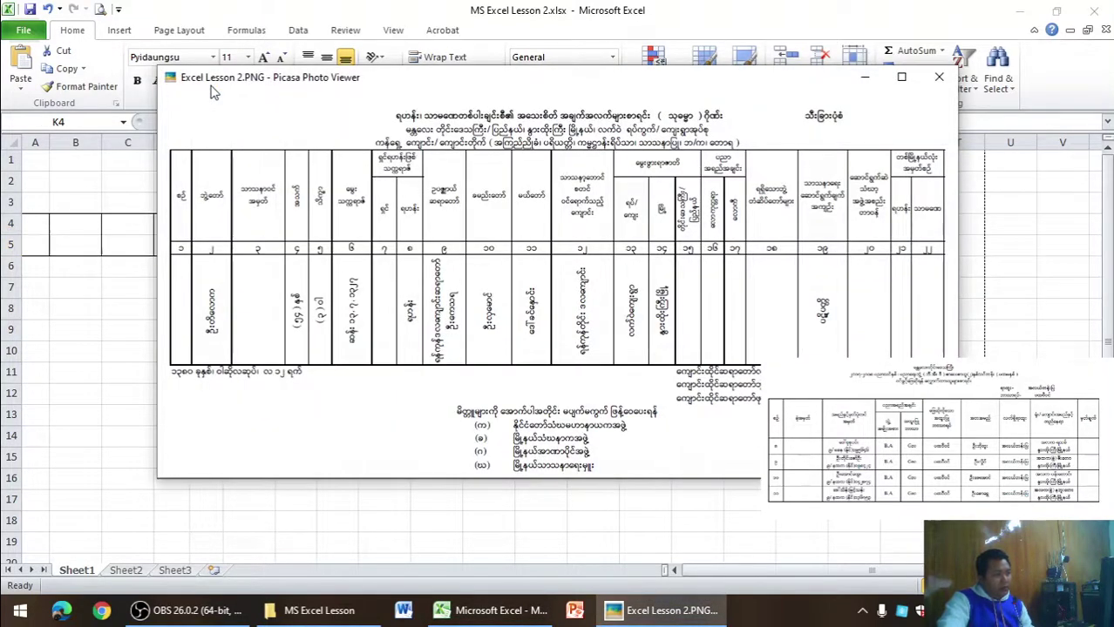
{"action": "key", "text": "alt+Tab"}
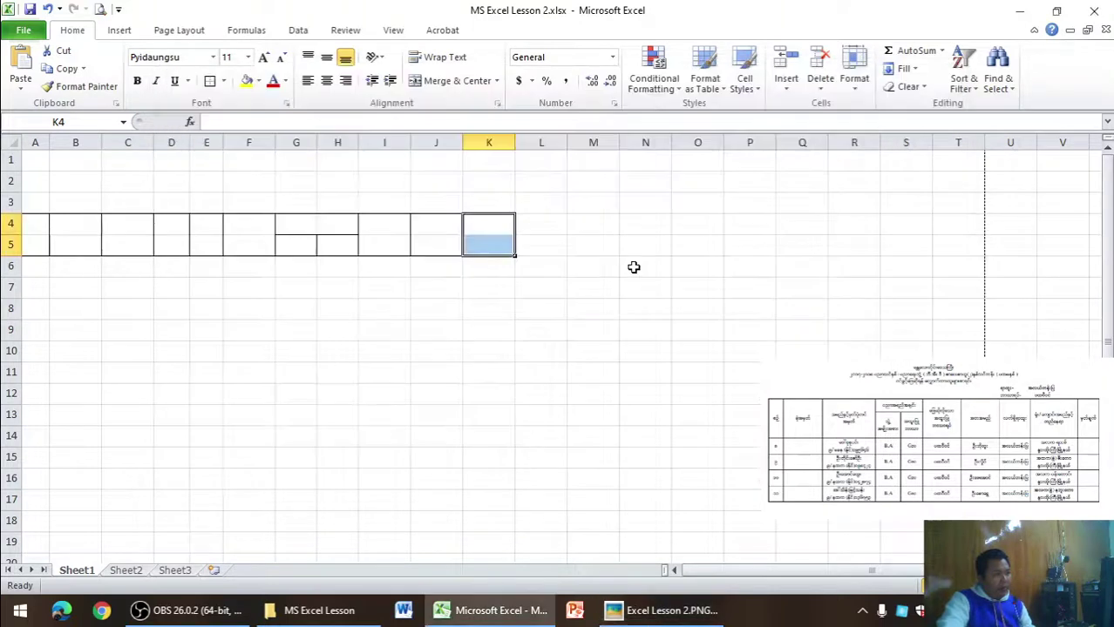
- Outline L4:L5 with a border and widen column L
{"action": "left_click_drag", "start_coordinate": [546, 222], "coordinate": [546, 245]}
{"action": "left_click", "coordinate": [210, 83]}
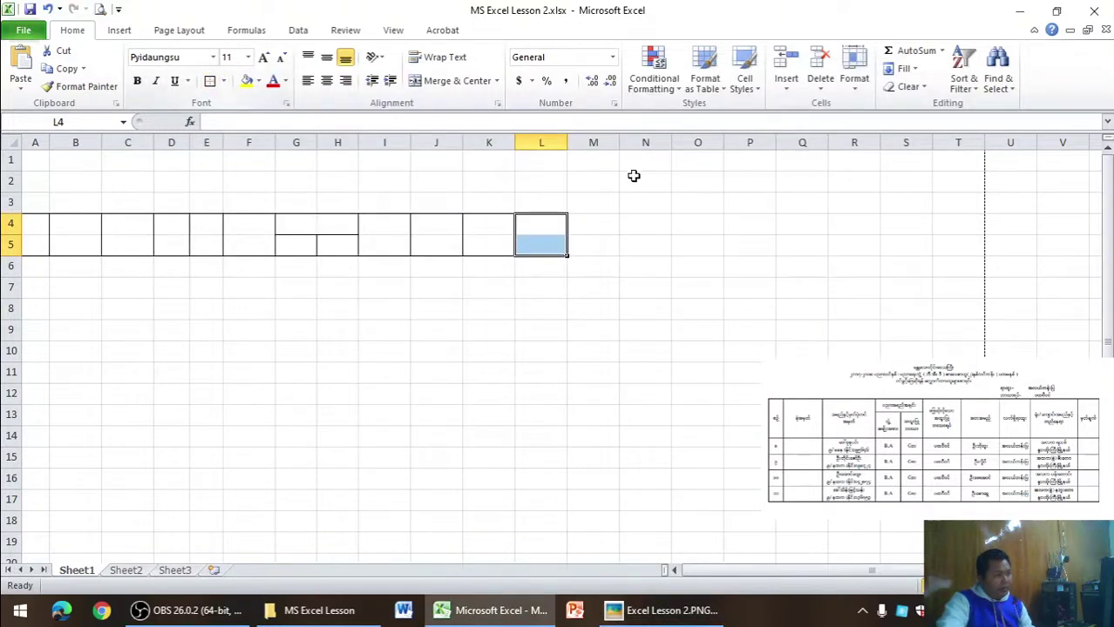
{"action": "left_click", "coordinate": [568, 148]}
{"action": "key", "text": "alt+Tab"}
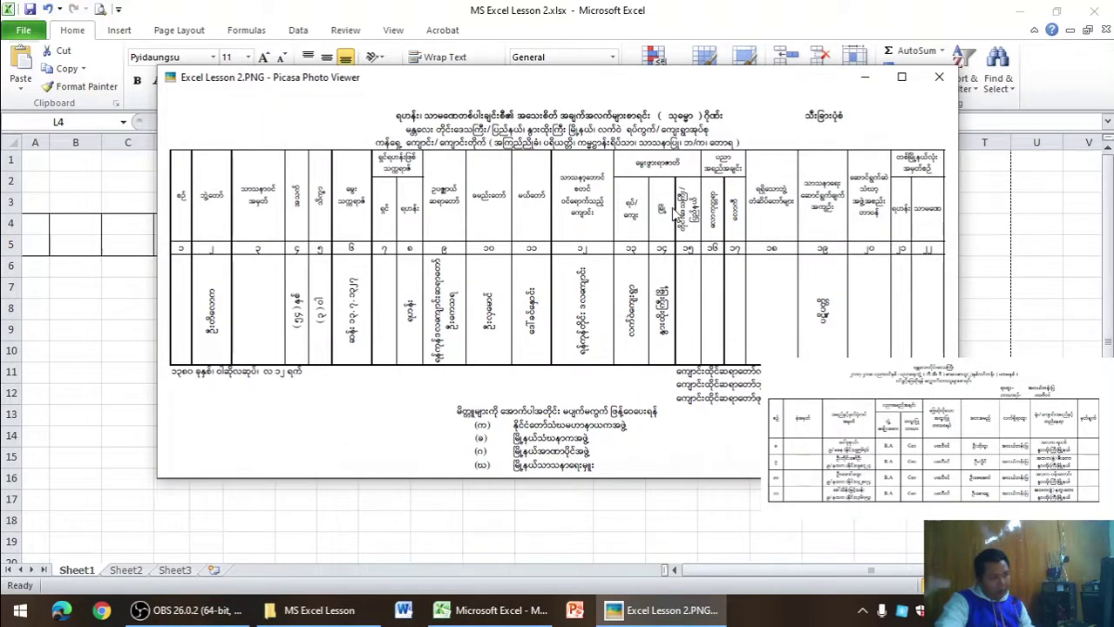
{"action": "key", "text": "alt+Tab"}
- Select M4:O4 as a grouped header and give M5:O5 all borders
{"action": "left_click_drag", "start_coordinate": [612, 218], "coordinate": [723, 222]}
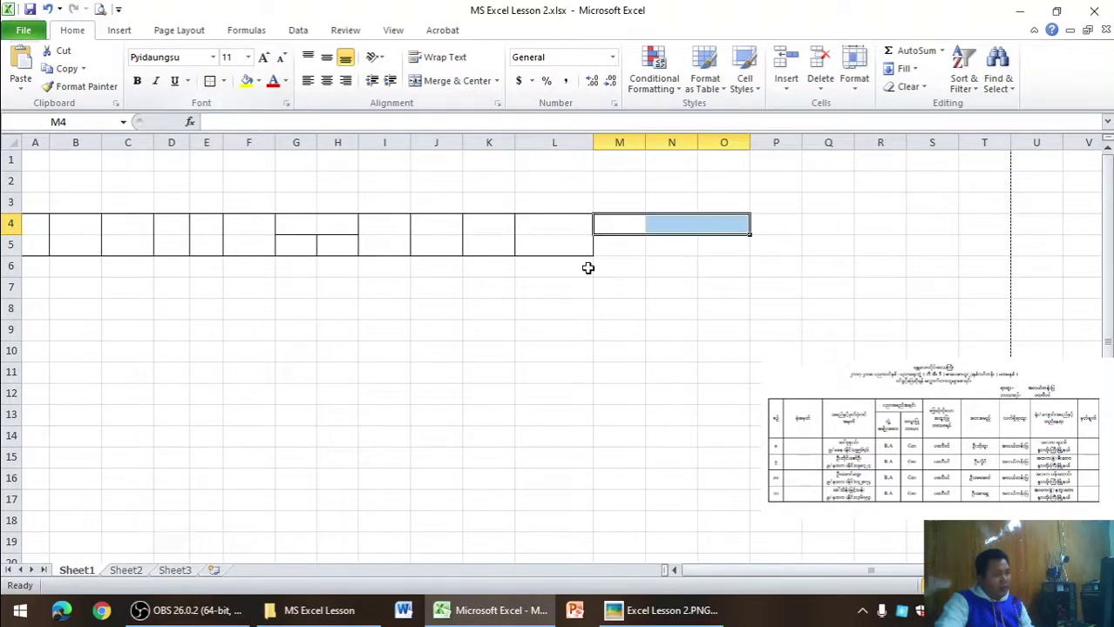
{"action": "key", "text": "alt+Tab"}
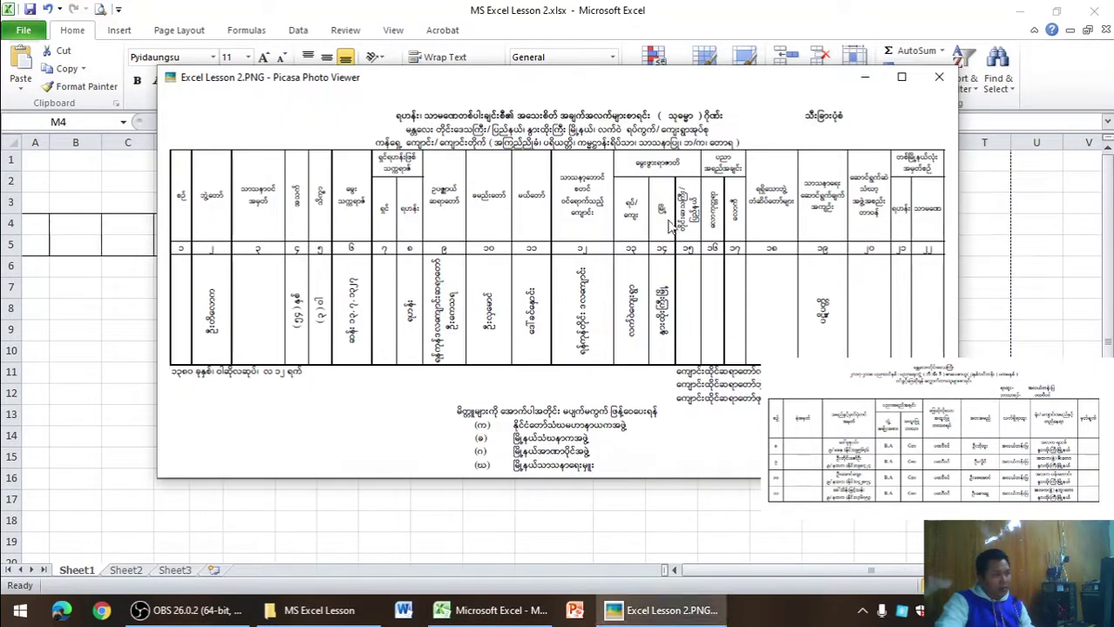
{"action": "key", "text": "alt+Tab"}
{"action": "left_click_drag", "start_coordinate": [618, 245], "coordinate": [732, 246]}
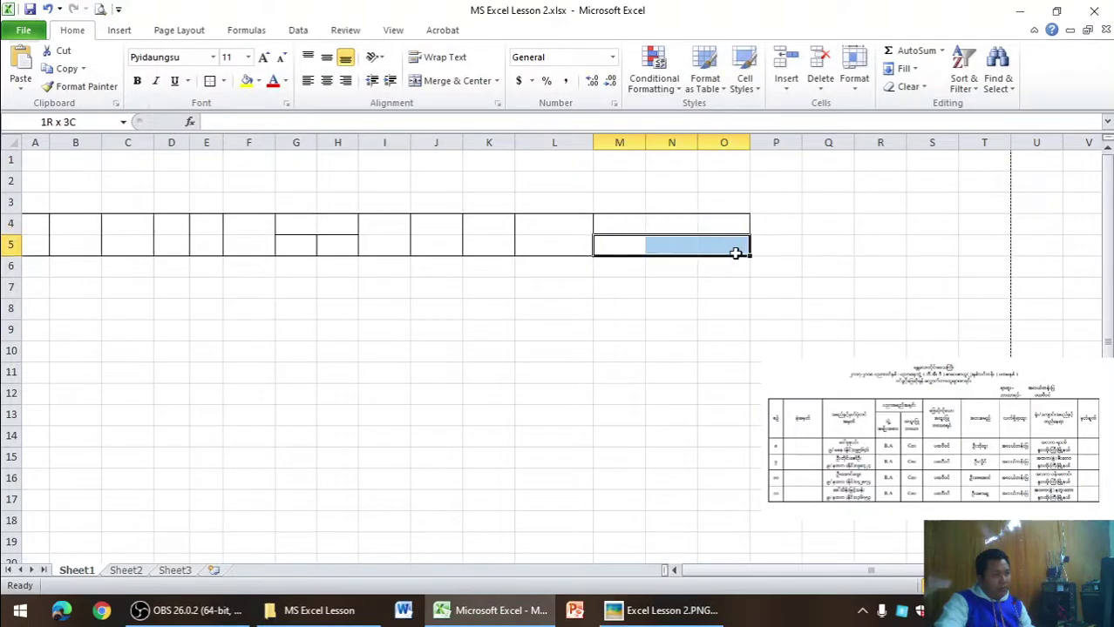
{"action": "left_click", "coordinate": [223, 81]}
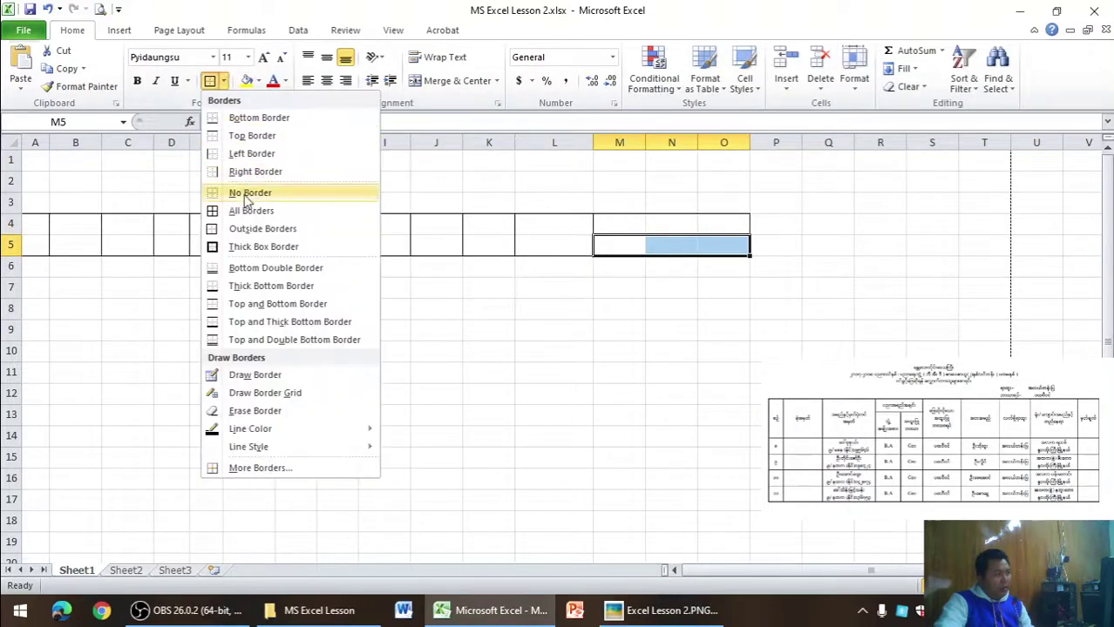
{"action": "left_click", "coordinate": [249, 210]}
{"action": "key", "text": "alt+Tab"}
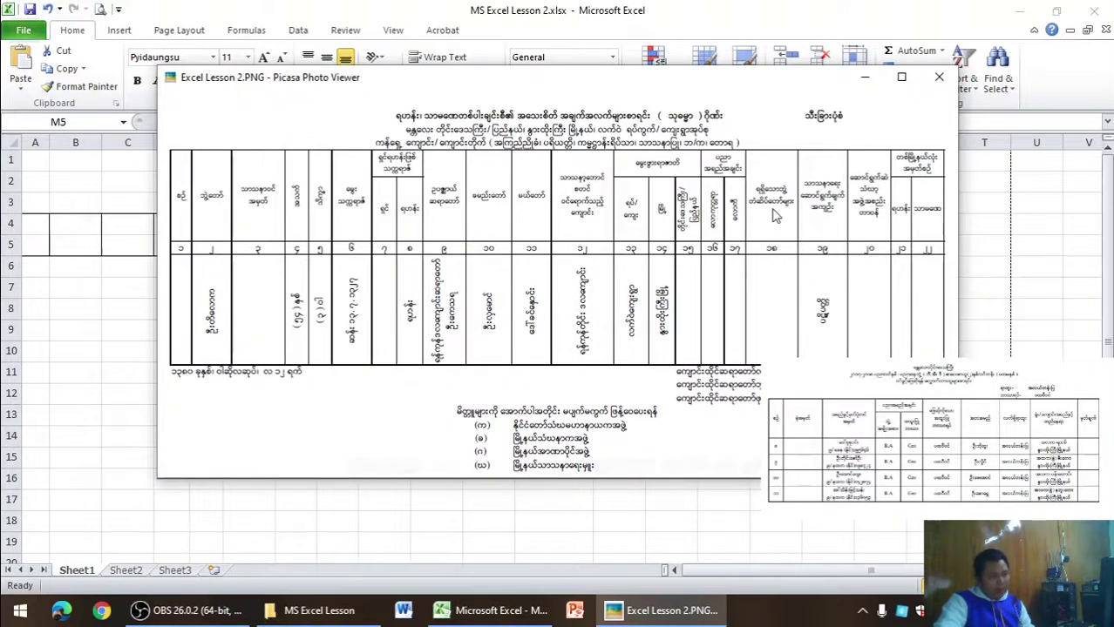
{"action": "key", "text": "alt+Tab"}
- Outline cells P4:P5 with a border
{"action": "left_click_drag", "start_coordinate": [769, 231], "coordinate": [763, 245]}
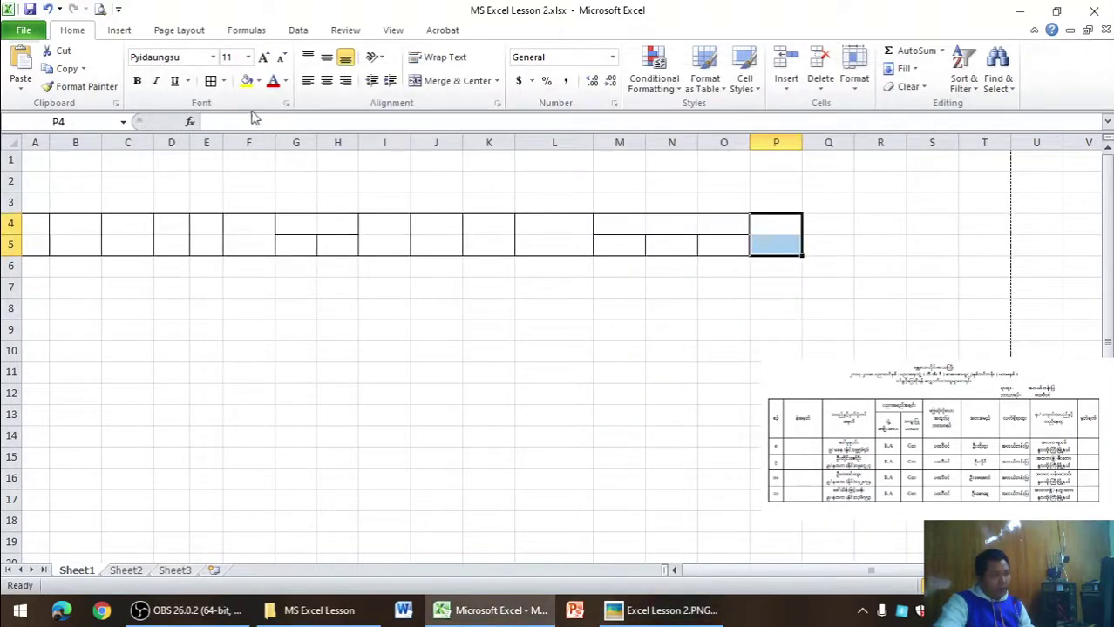
{"action": "key", "text": "alt"}
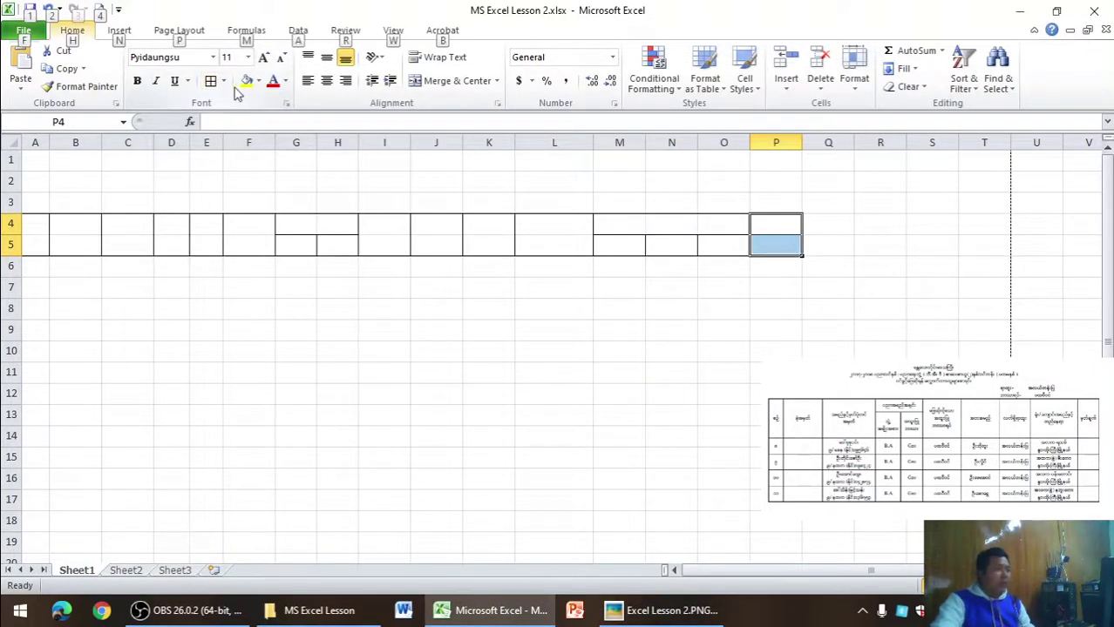
{"action": "left_click", "coordinate": [223, 81]}
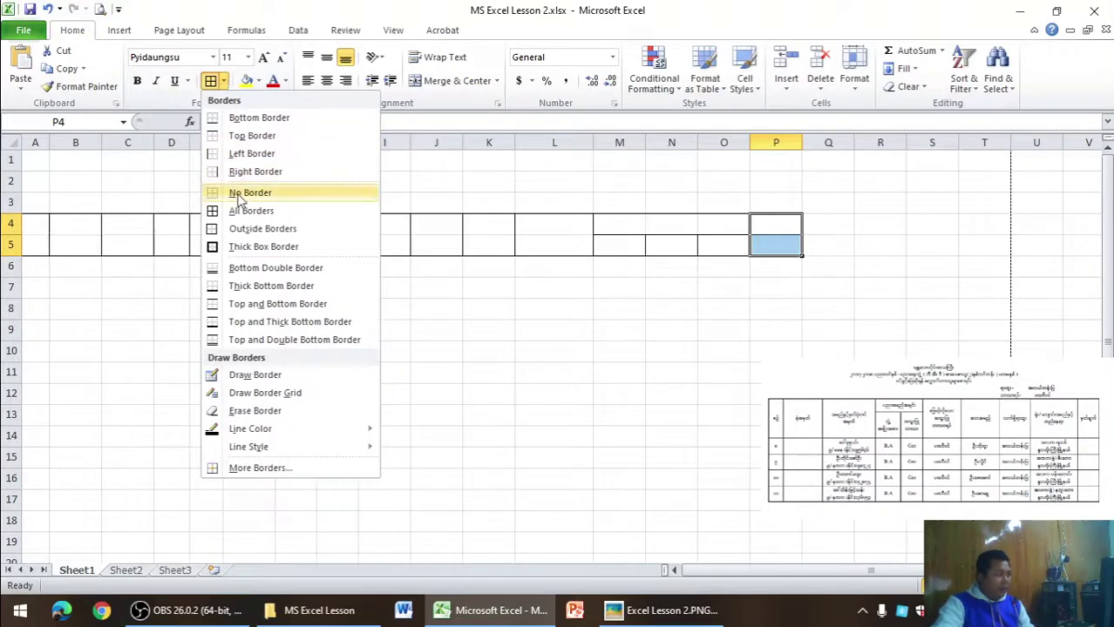
{"action": "left_click", "coordinate": [262, 192]}
{"action": "left_click", "coordinate": [223, 81]}
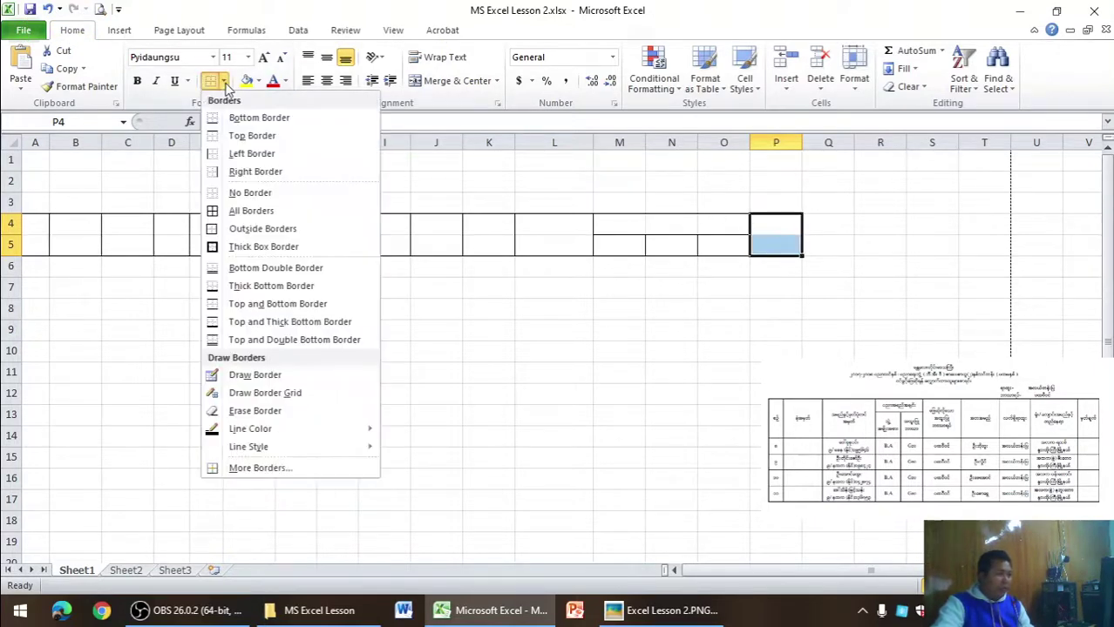
{"action": "left_click", "coordinate": [261, 228]}
{"action": "key", "text": "alt+Tab"}
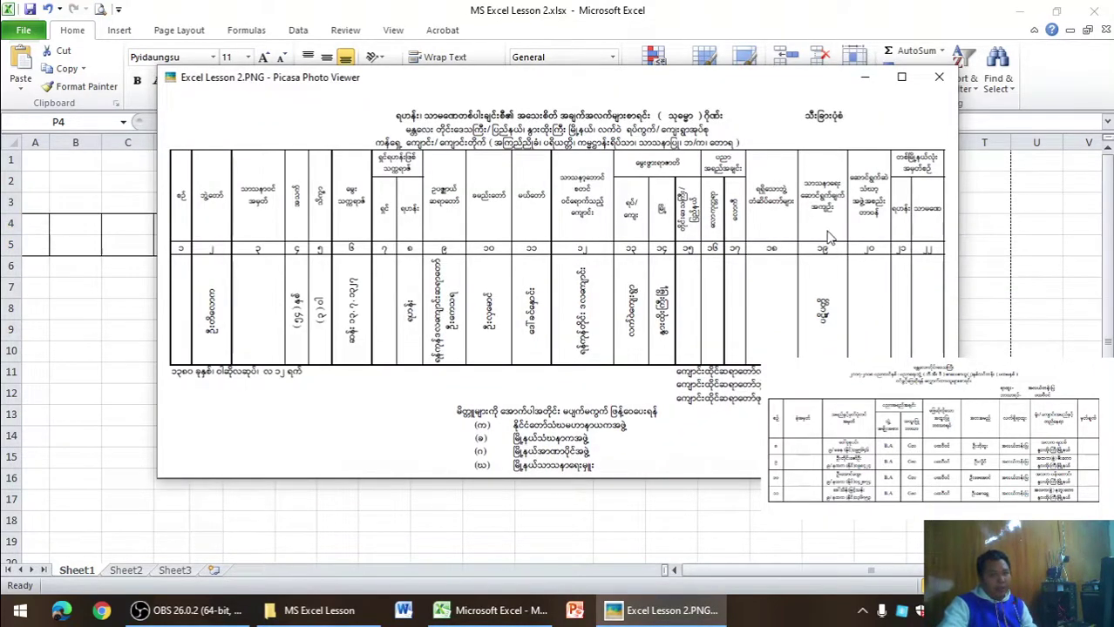
{"action": "key", "text": "alt+Tab"}
- Outline Q4:Q5 and R4:R5 with borders
{"action": "left_click_drag", "start_coordinate": [820, 224], "coordinate": [820, 245]}
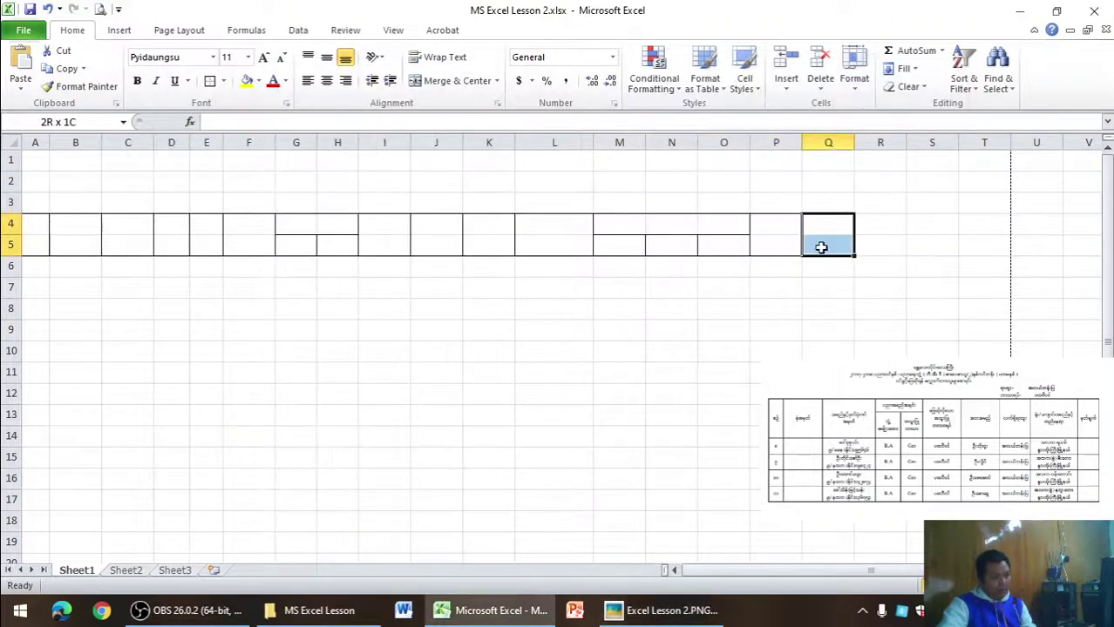
{"action": "left_click", "coordinate": [209, 80]}
{"action": "key", "text": "alt+Tab"}
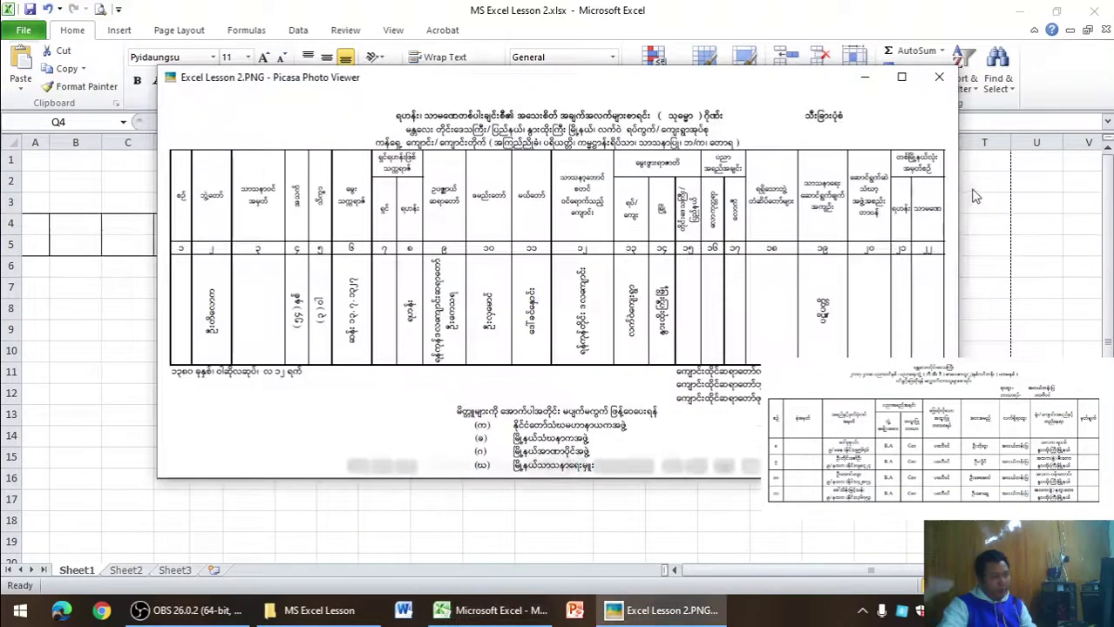
{"action": "key", "text": "alt+Tab"}
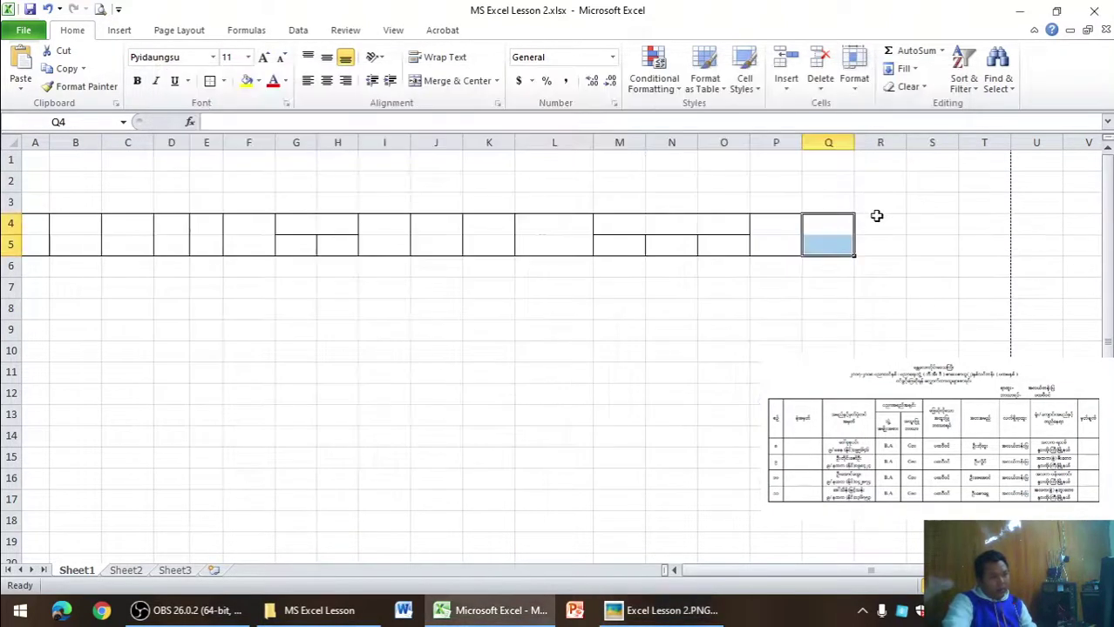
{"action": "left_click_drag", "start_coordinate": [877, 223], "coordinate": [878, 244]}
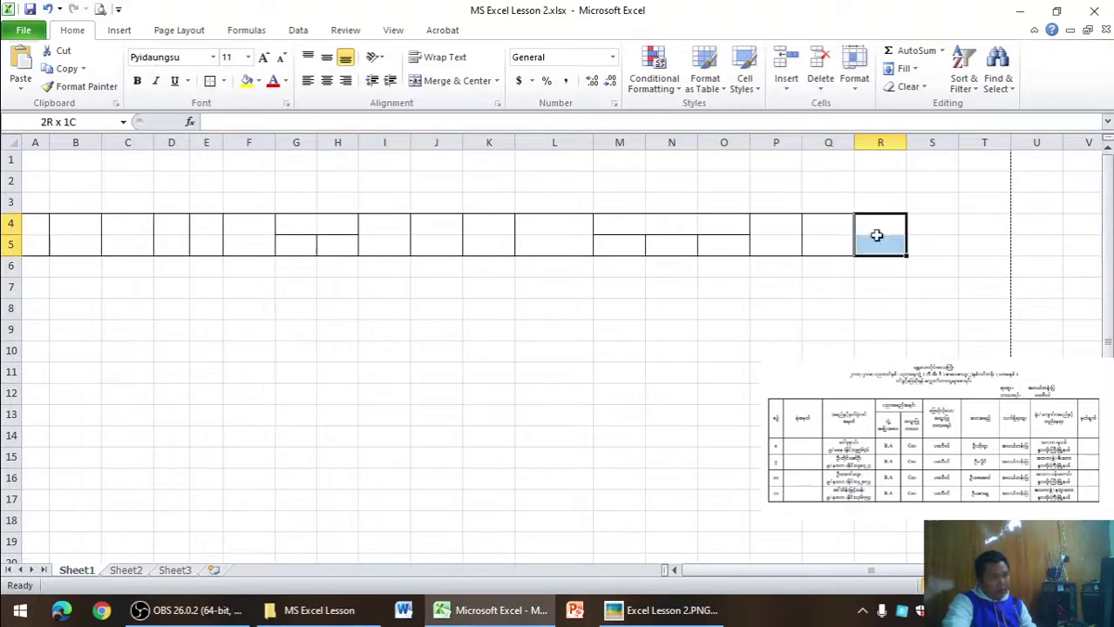
{"action": "left_click", "coordinate": [209, 80]}
{"action": "key", "text": "alt+Tab"}
{"action": "key", "text": "alt+Tab"}
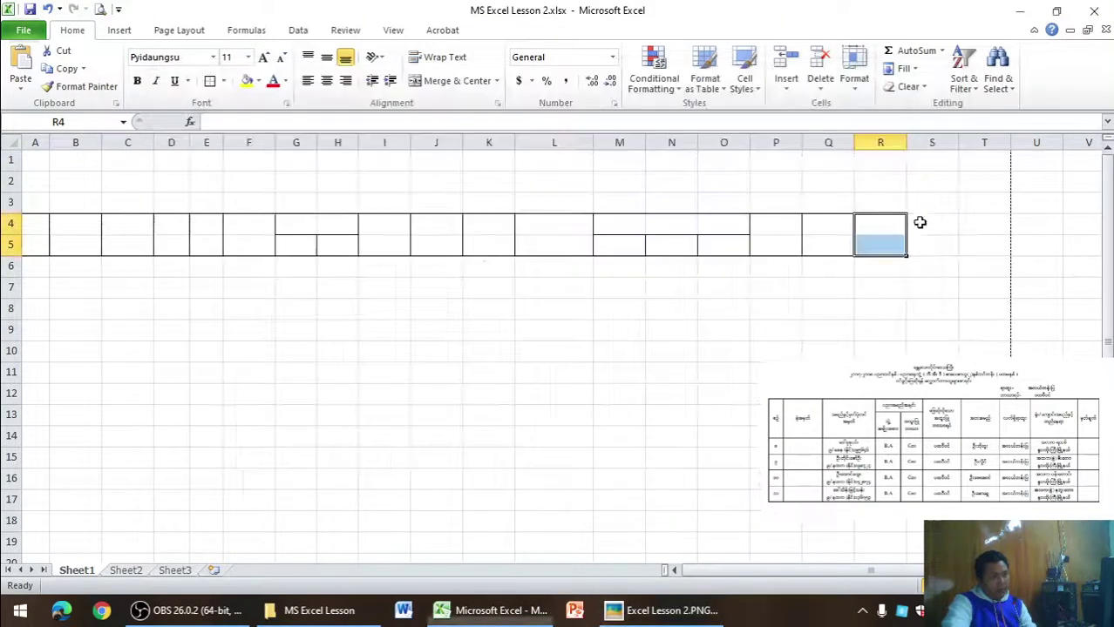
- Outline S4:T4 as a grouped header and give S5:T5 all borders
{"action": "left_click_drag", "start_coordinate": [916, 224], "coordinate": [991, 226]}
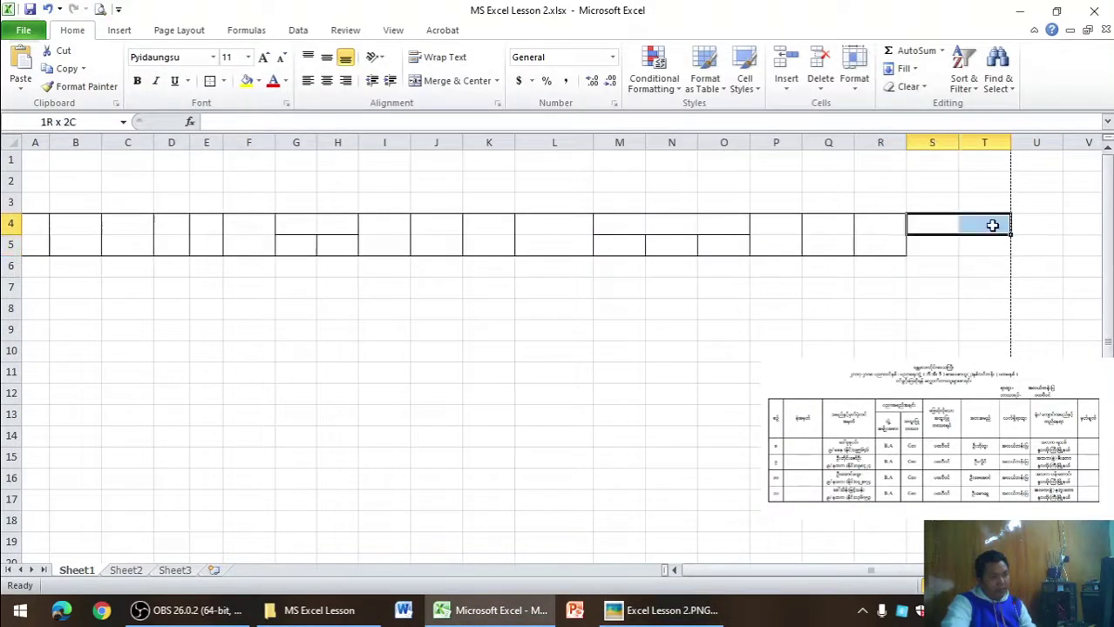
{"action": "left_click", "coordinate": [214, 81]}
{"action": "key", "text": "alt+Tab"}
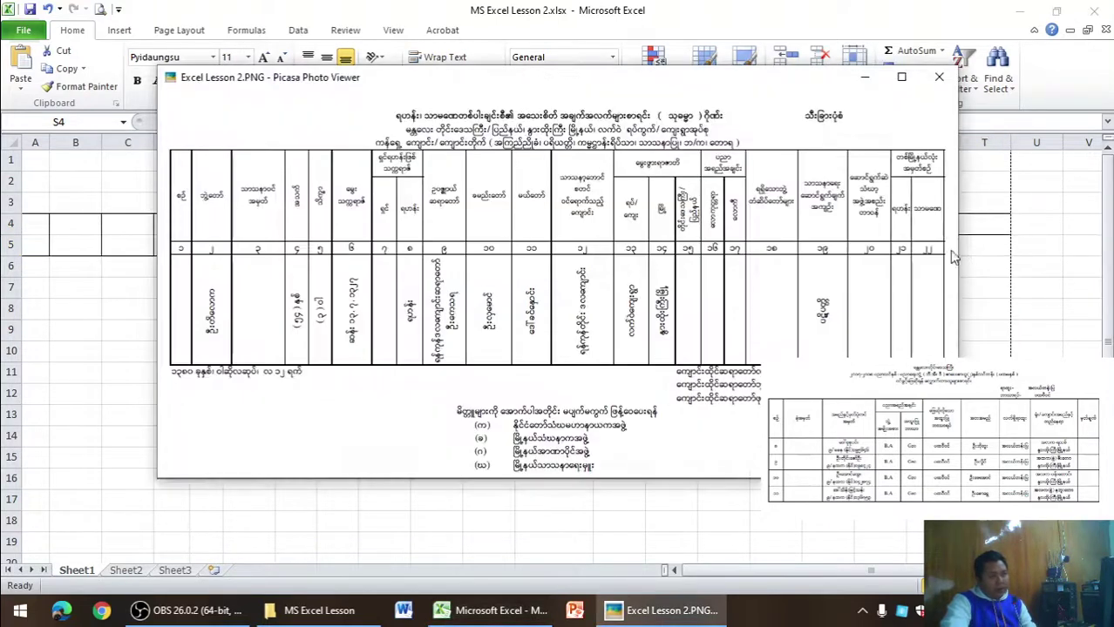
{"action": "key", "text": "alt+Tab"}
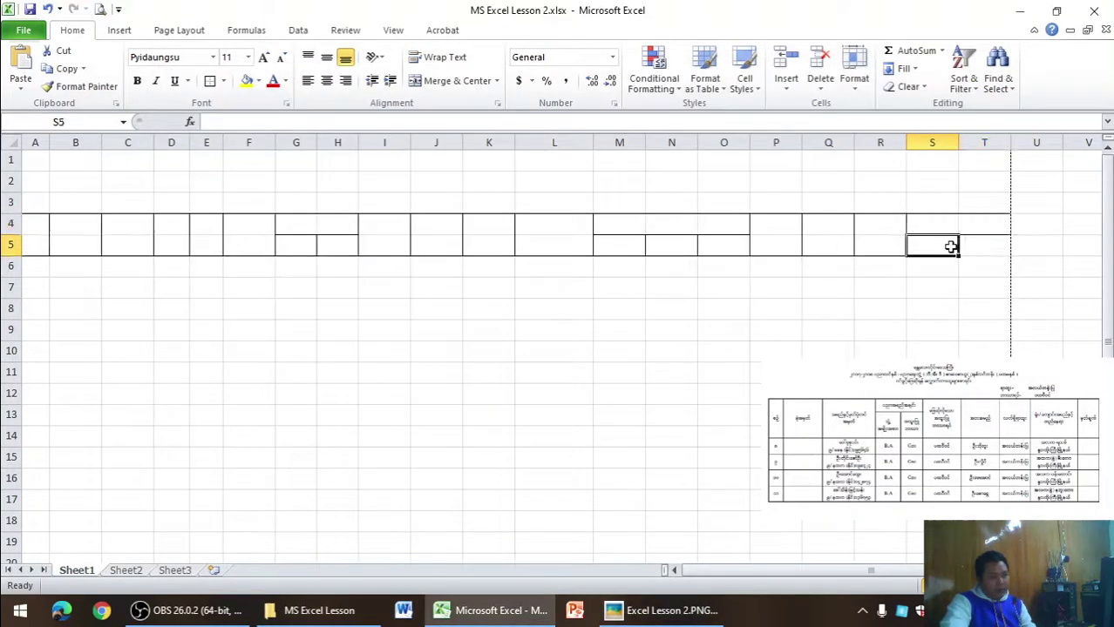
{"action": "left_click_drag", "start_coordinate": [927, 244], "coordinate": [983, 244]}
{"action": "left_click", "coordinate": [223, 81]}
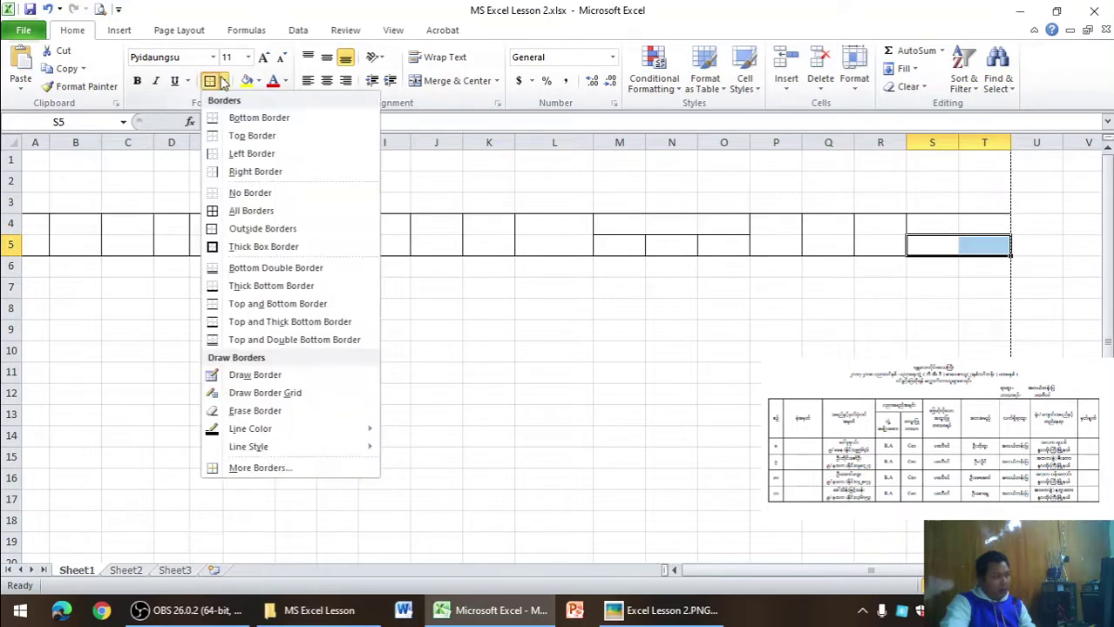
{"action": "left_click", "coordinate": [253, 210]}
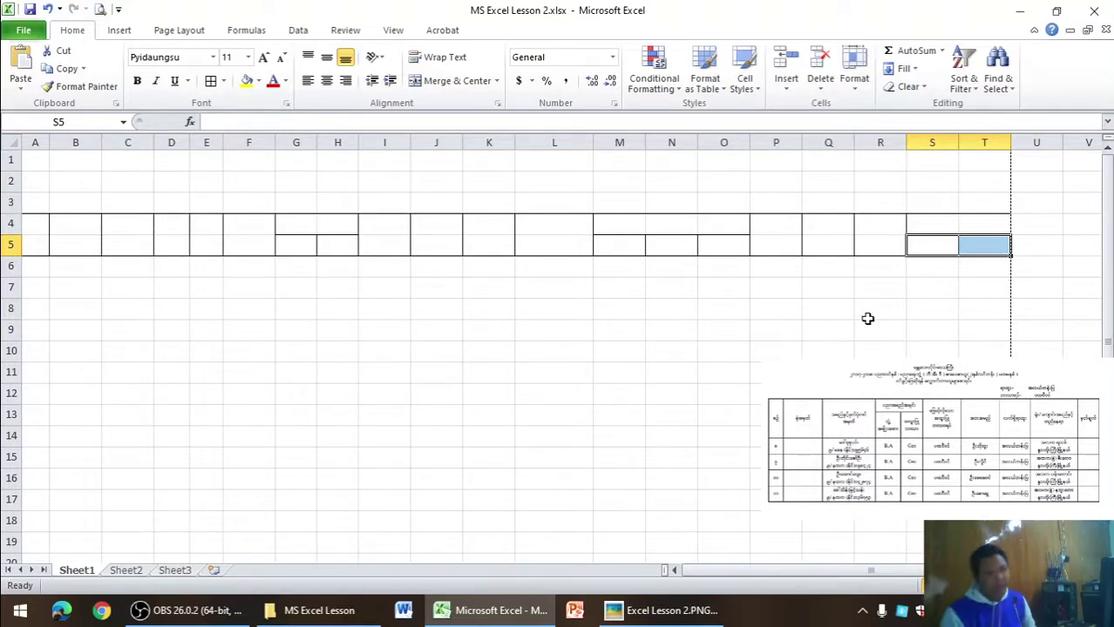
{"action": "left_click", "coordinate": [370, 334]}
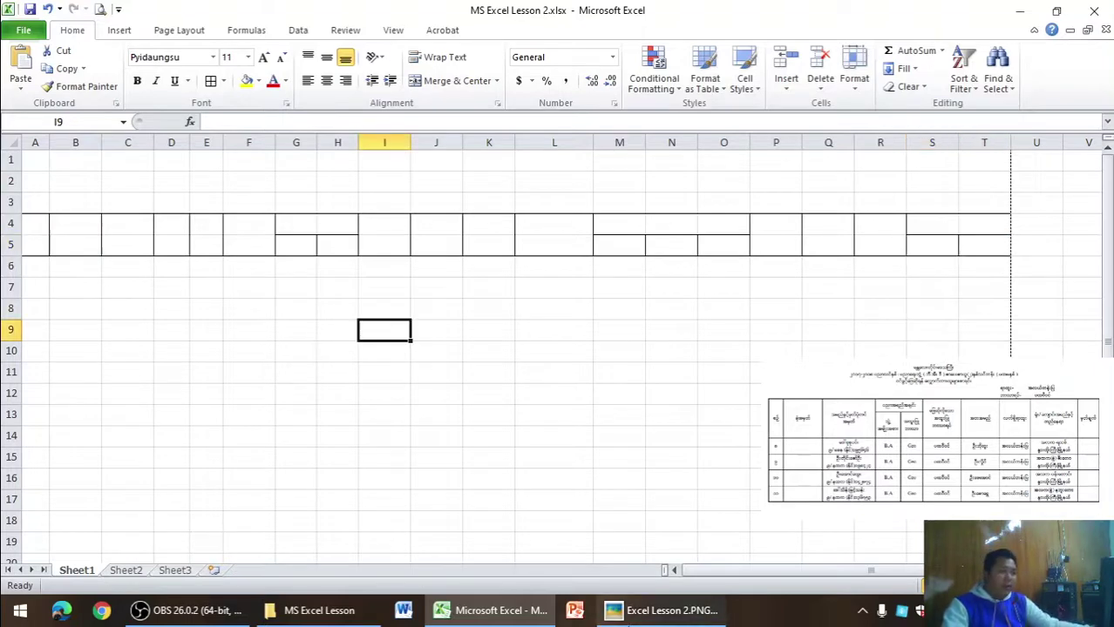
{"action": "left_click", "coordinate": [644, 615]}
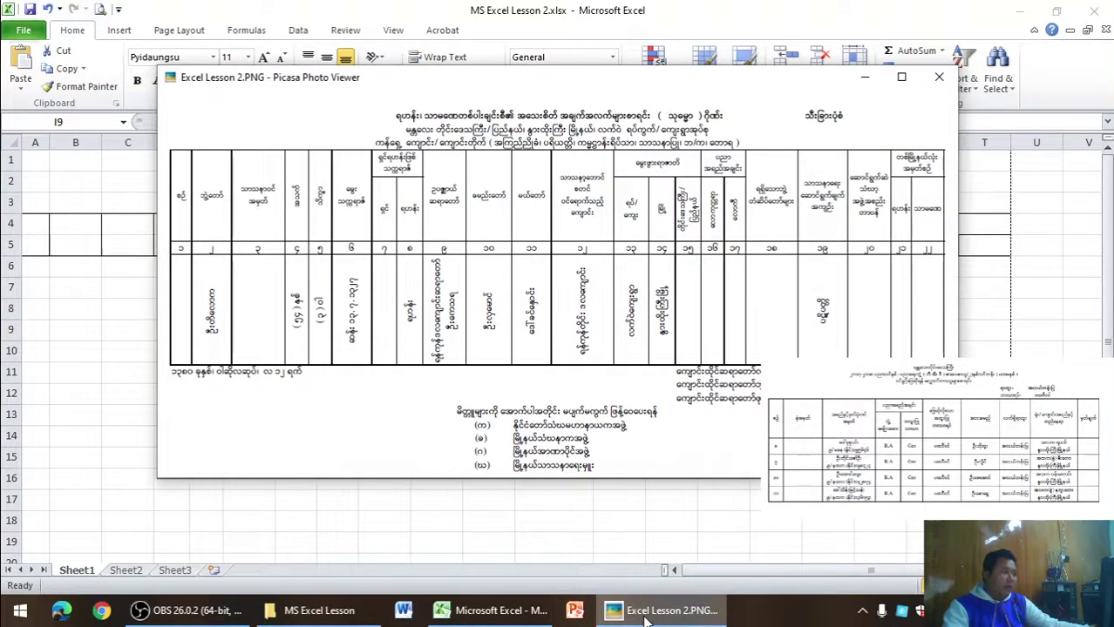
- Put all borders on A6:T7, make row 7 much taller, and check the print preview
{"action": "left_click", "coordinate": [53, 277]}
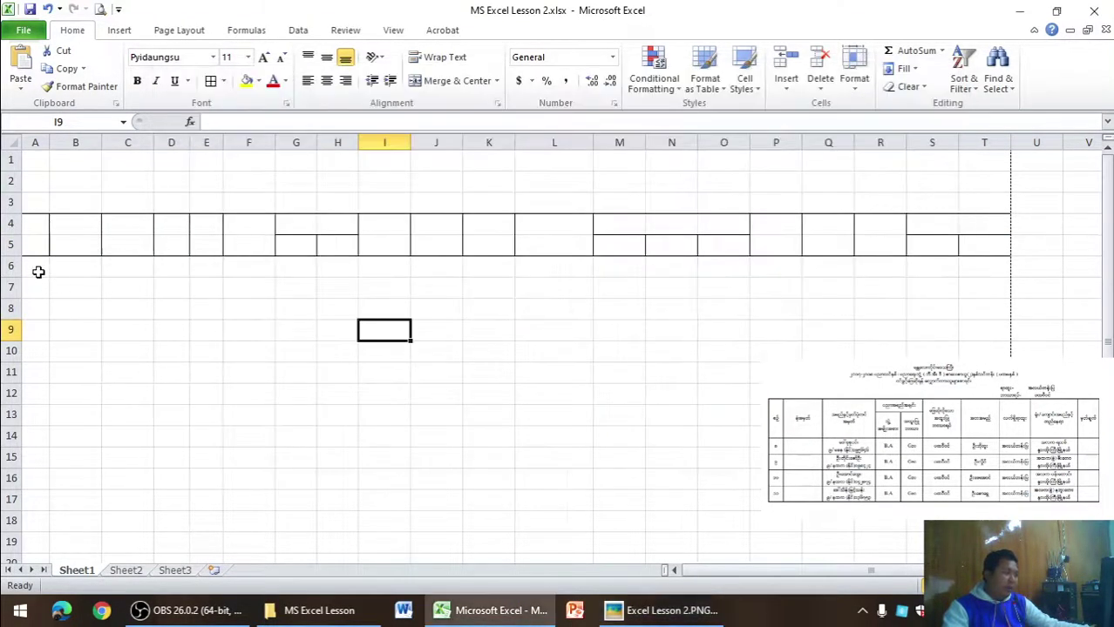
{"action": "mouse_move", "coordinate": [38, 269]}
{"action": "left_mouse_down"}
{"action": "mouse_move", "coordinate": [218, 298]}
{"action": "mouse_move", "coordinate": [976, 277]}
{"action": "left_mouse_up"}
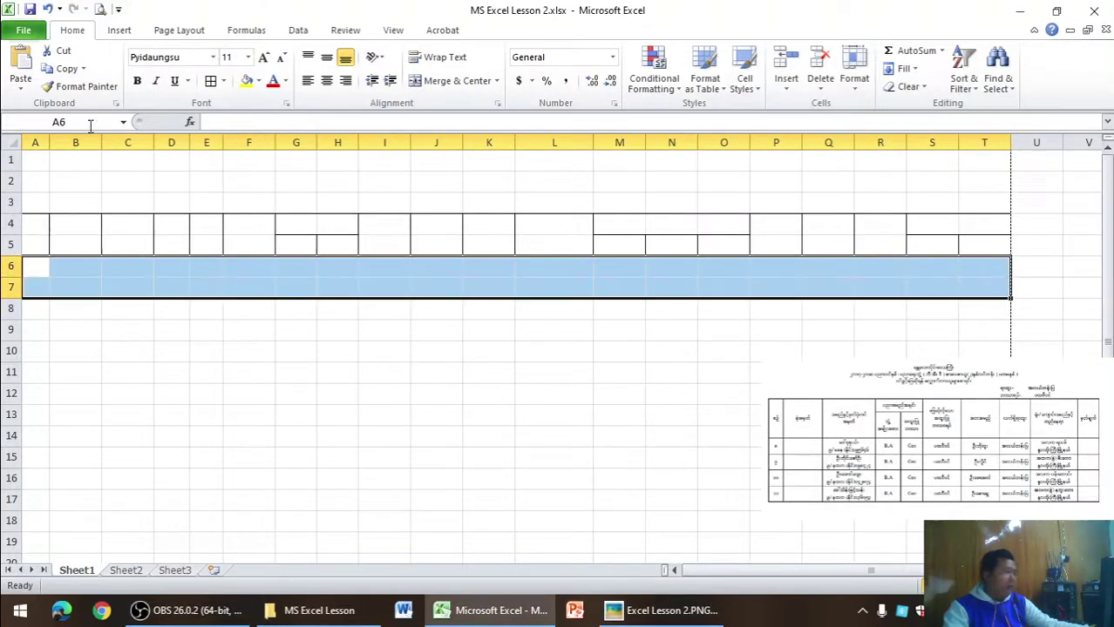
{"action": "left_click", "coordinate": [214, 82]}
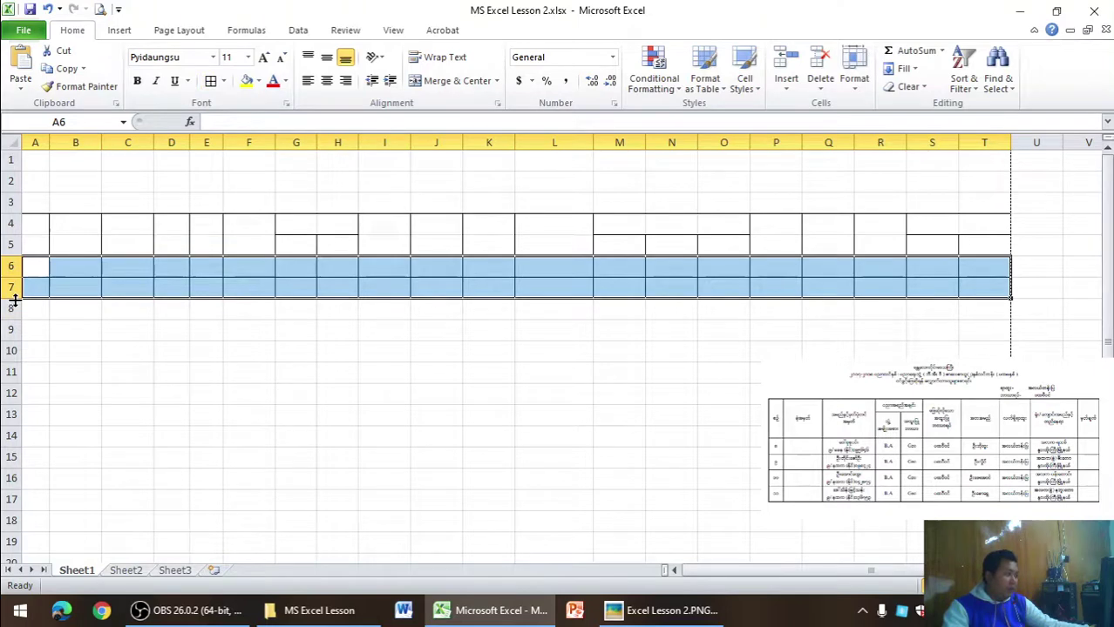
{"action": "left_click_drag", "start_coordinate": [15, 300], "coordinate": [16, 375]}
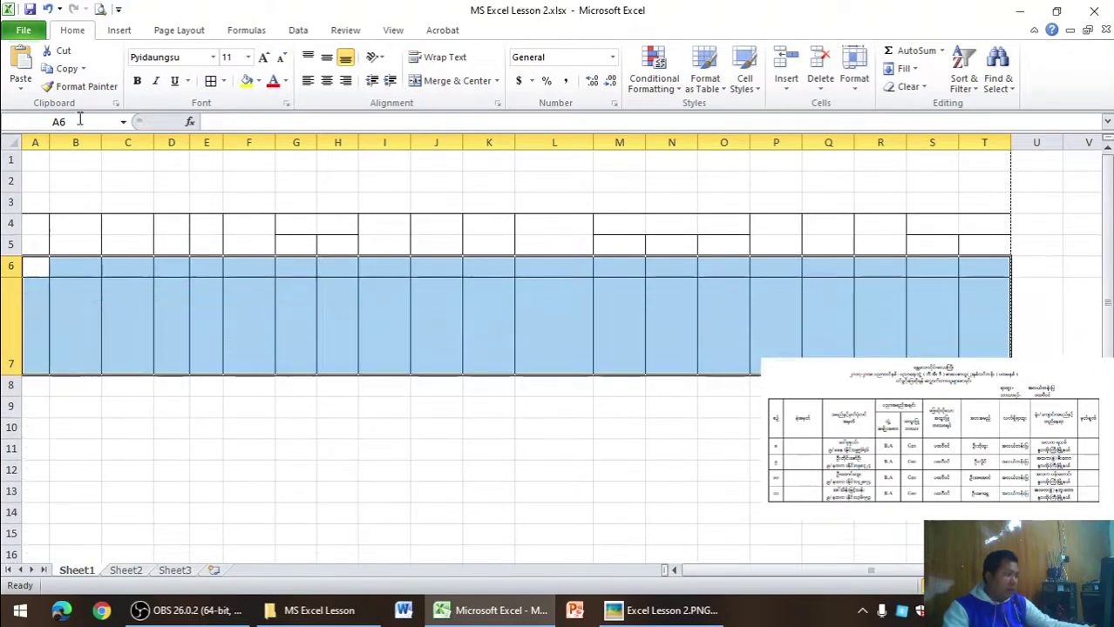
{"action": "left_click", "coordinate": [100, 8]}
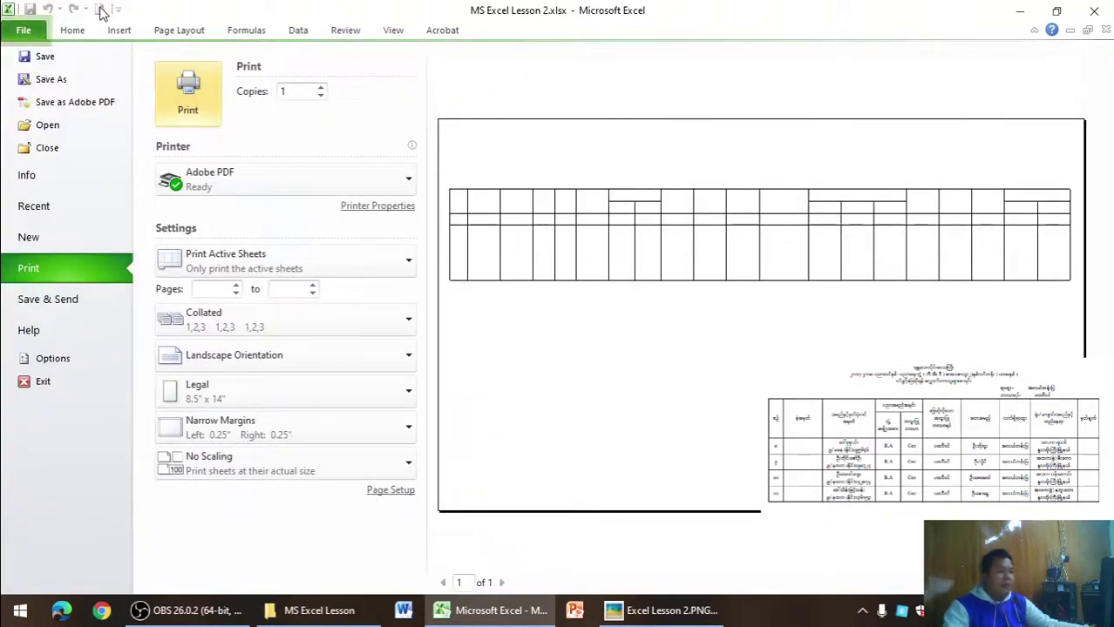
{"action": "left_click", "coordinate": [72, 30]}
- Make header row 5 much taller and select rows 4–5
{"action": "left_click", "coordinate": [658, 612]}
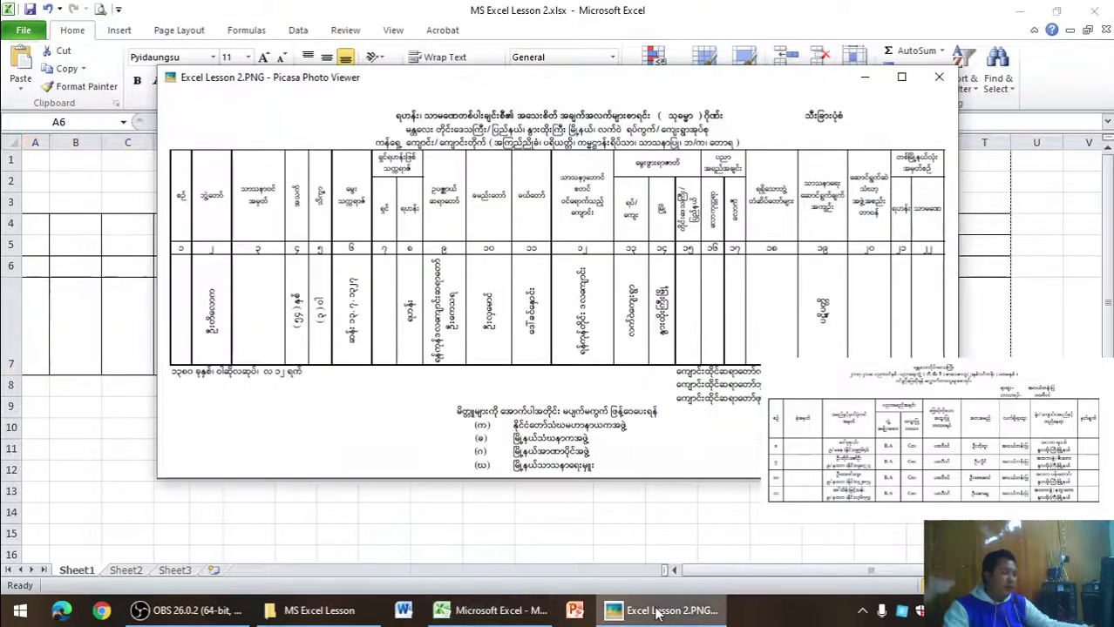
{"action": "left_click", "coordinate": [658, 613]}
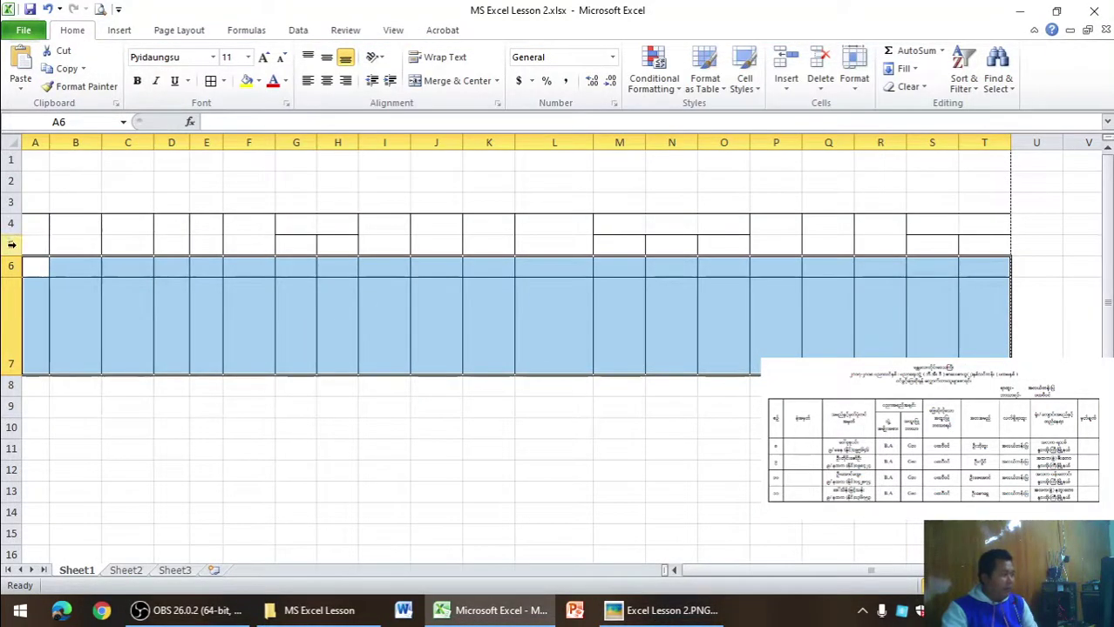
{"action": "left_click_drag", "start_coordinate": [15, 255], "coordinate": [15, 329]}
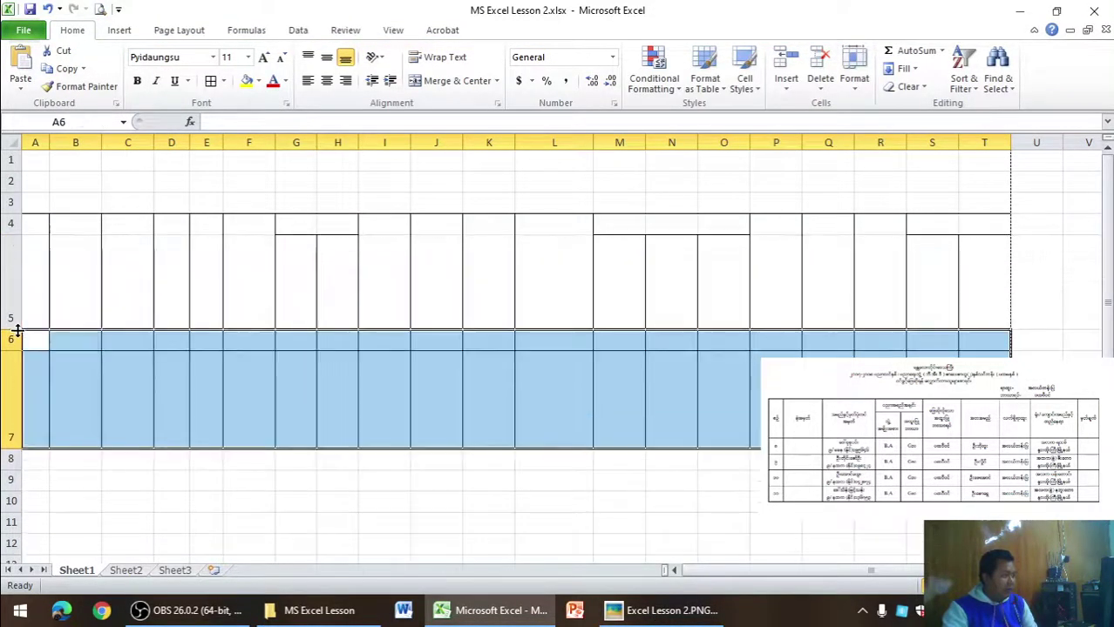
{"action": "left_click_drag", "start_coordinate": [11, 225], "coordinate": [10, 287]}
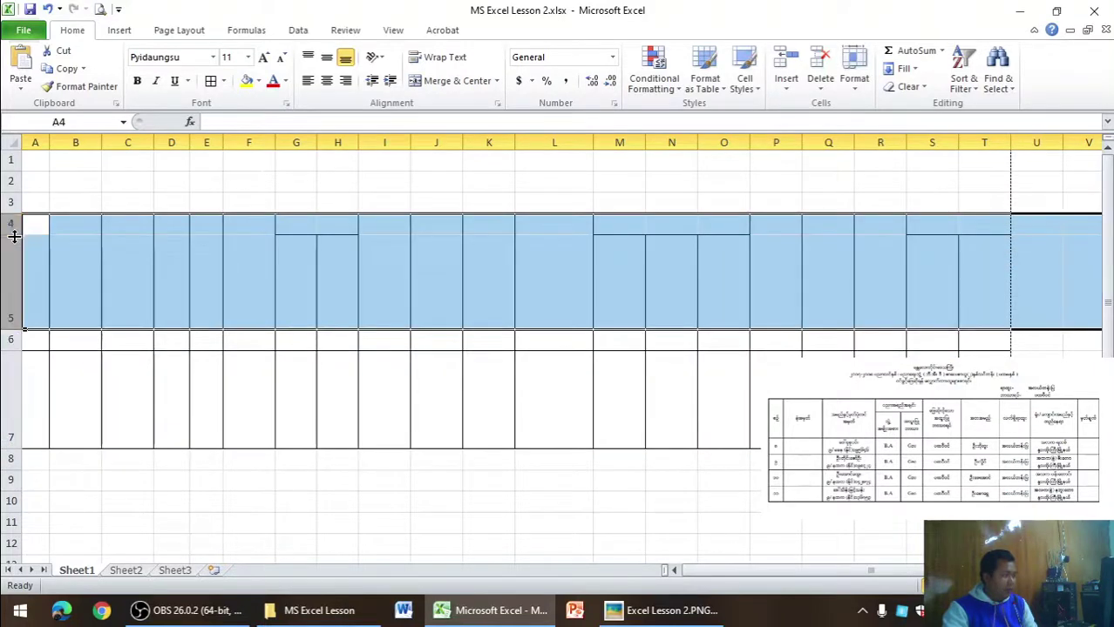
- Resize rows 4 and 5 together, comparing the result against the reference form picture
{"action": "left_click_drag", "start_coordinate": [14, 235], "coordinate": [14, 253]}
{"action": "left_click", "coordinate": [662, 610]}
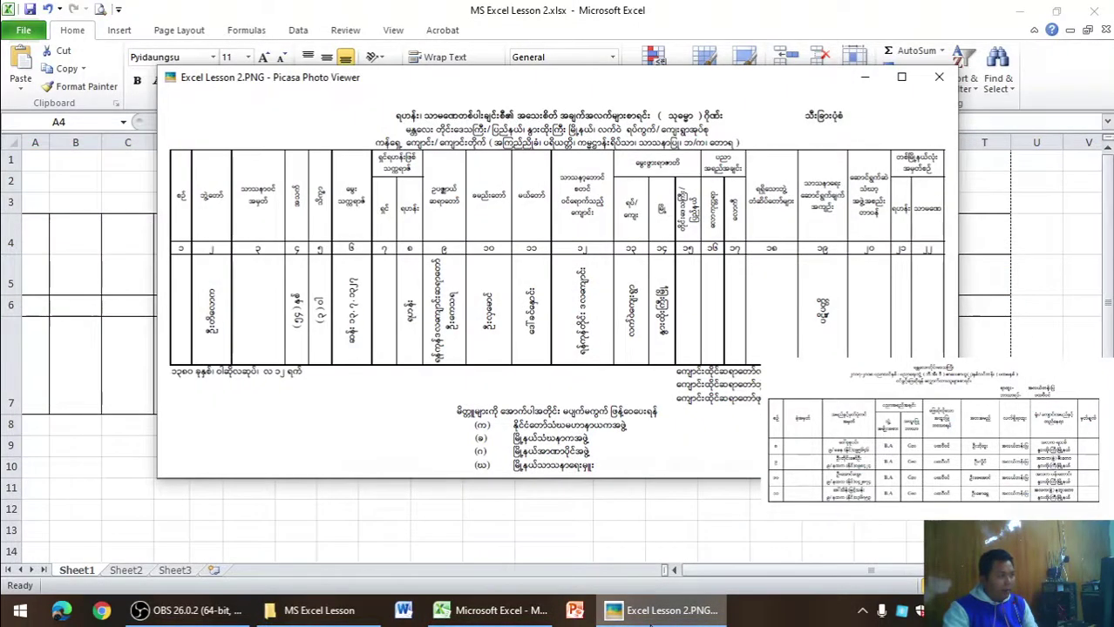
{"action": "left_click", "coordinate": [649, 615]}
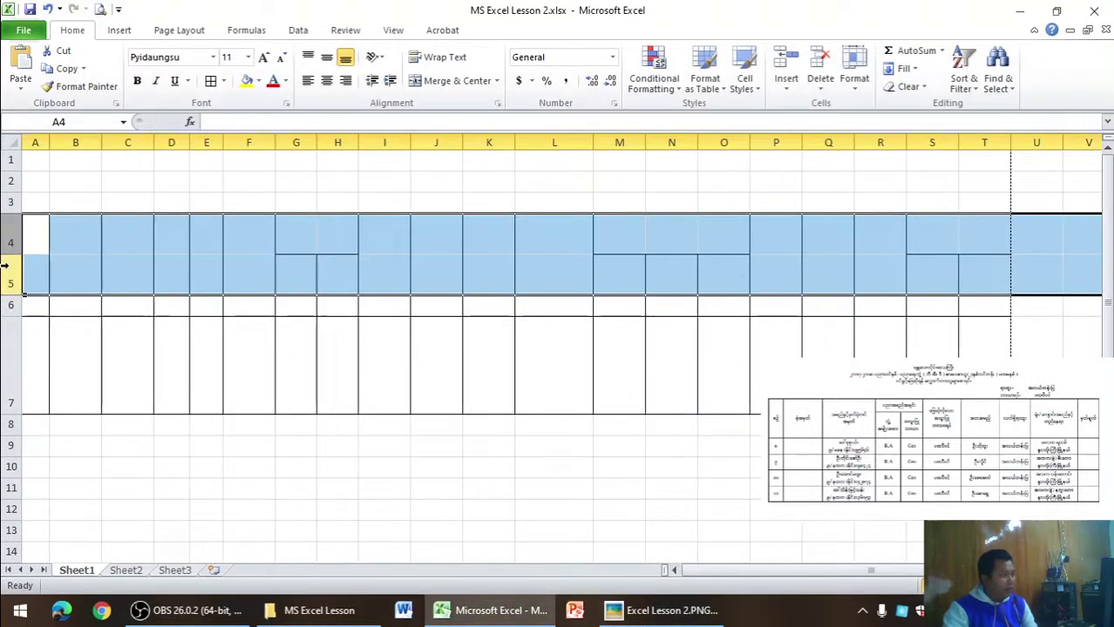
{"action": "left_click_drag", "start_coordinate": [15, 254], "coordinate": [15, 271]}
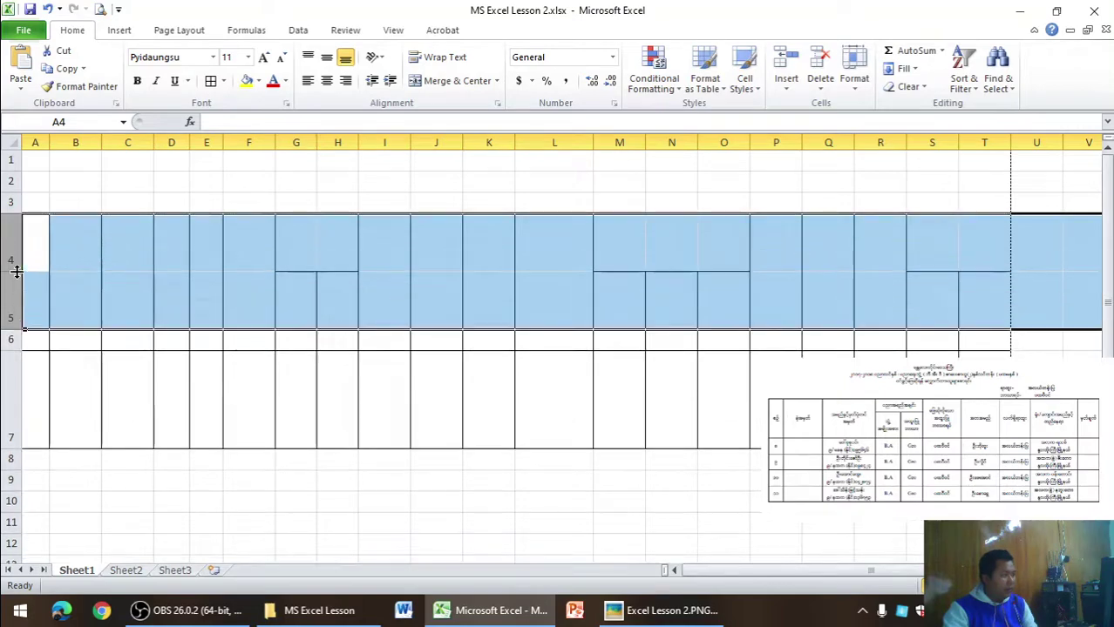
{"action": "left_click", "coordinate": [667, 611]}
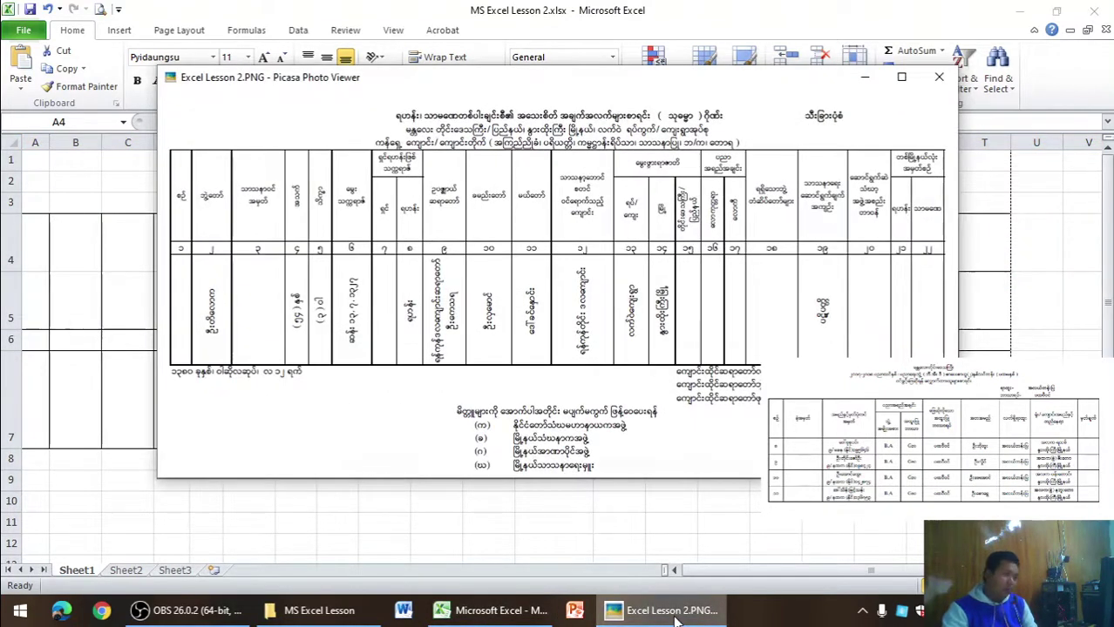
{"action": "left_click", "coordinate": [676, 614]}
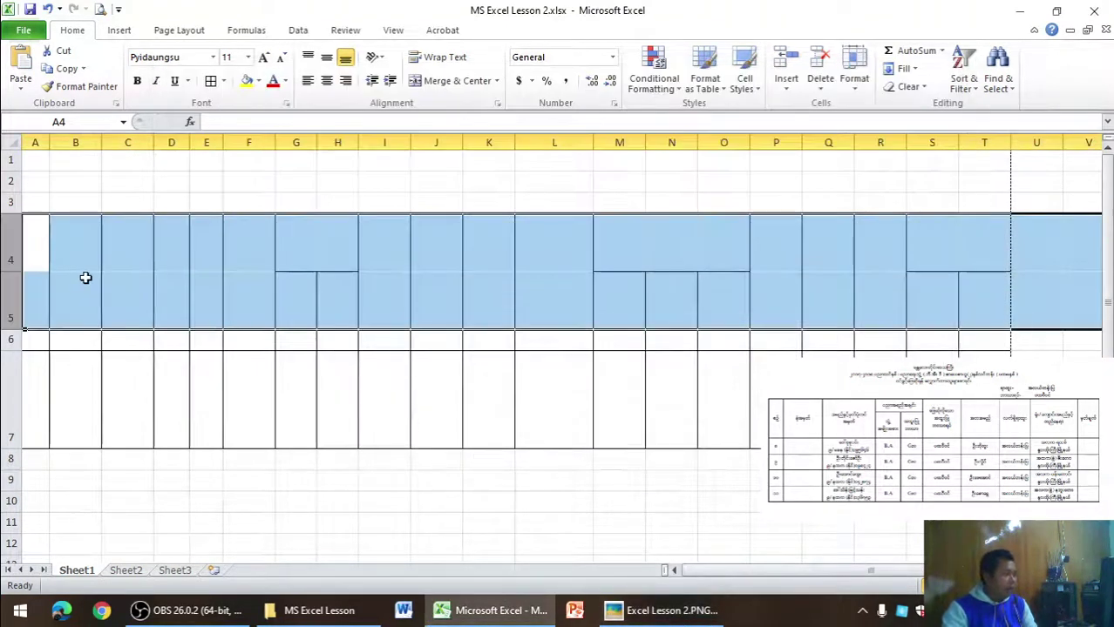
- Shorten row 4 and heighten row 5, check Print Preview, then raise row 7 to 90 points
{"action": "left_click", "coordinate": [43, 256]}
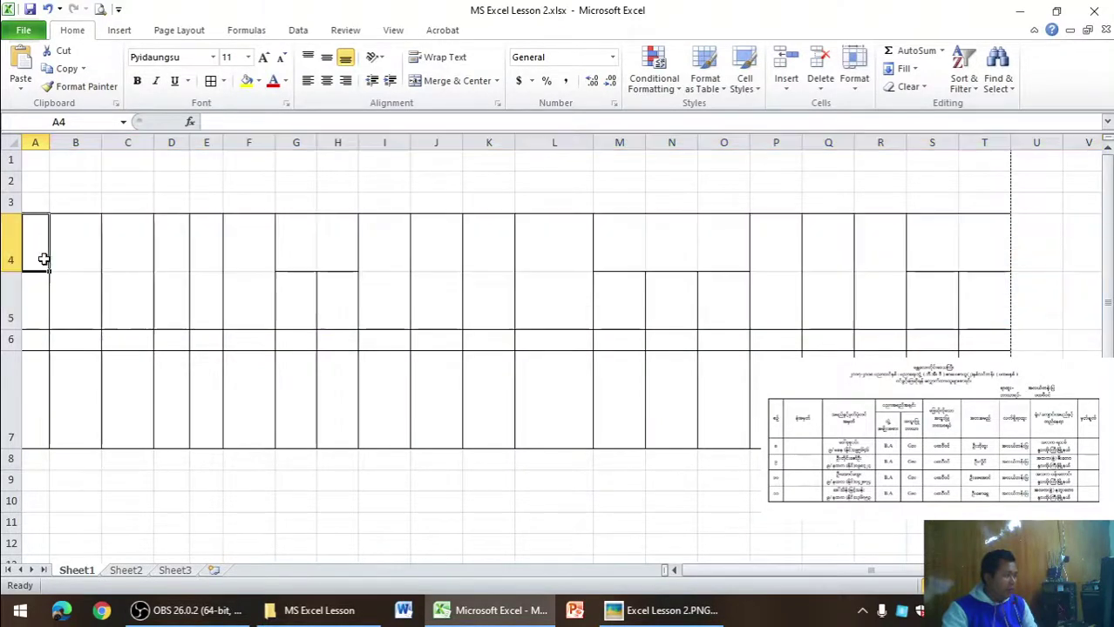
{"action": "left_click_drag", "start_coordinate": [16, 270], "coordinate": [18, 253]}
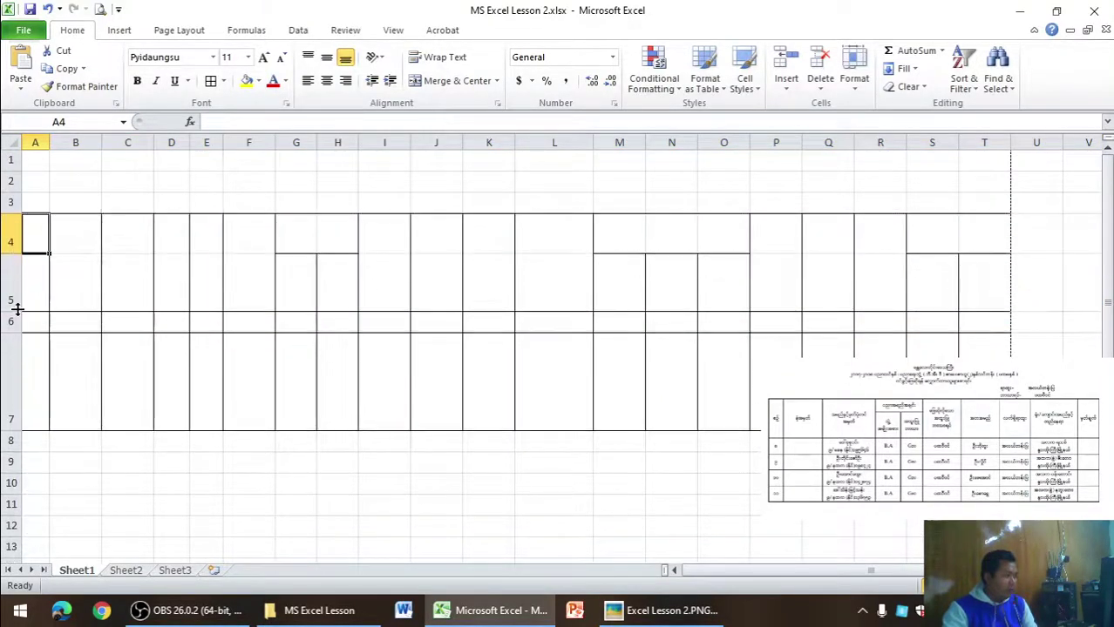
{"action": "left_click_drag", "start_coordinate": [18, 308], "coordinate": [15, 347]}
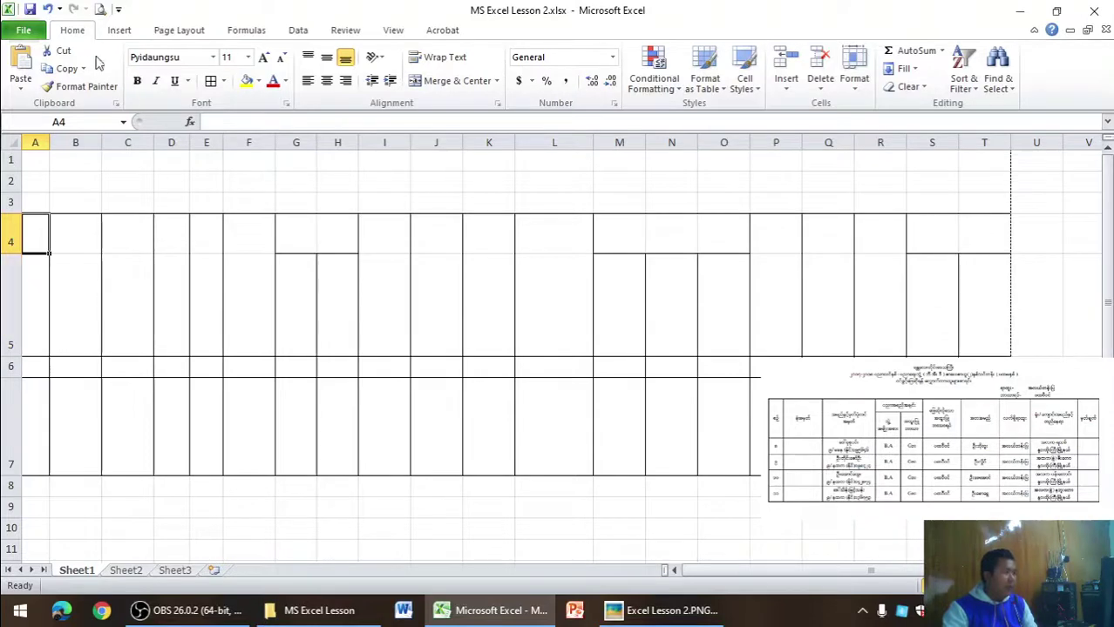
{"action": "left_click", "coordinate": [99, 10]}
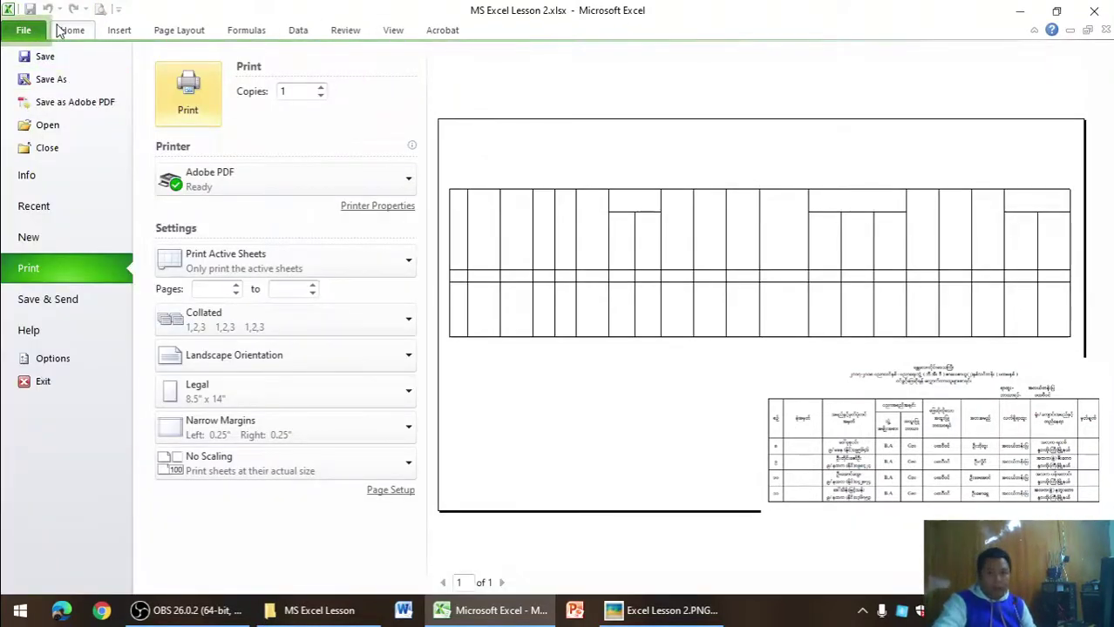
{"action": "left_click", "coordinate": [58, 30]}
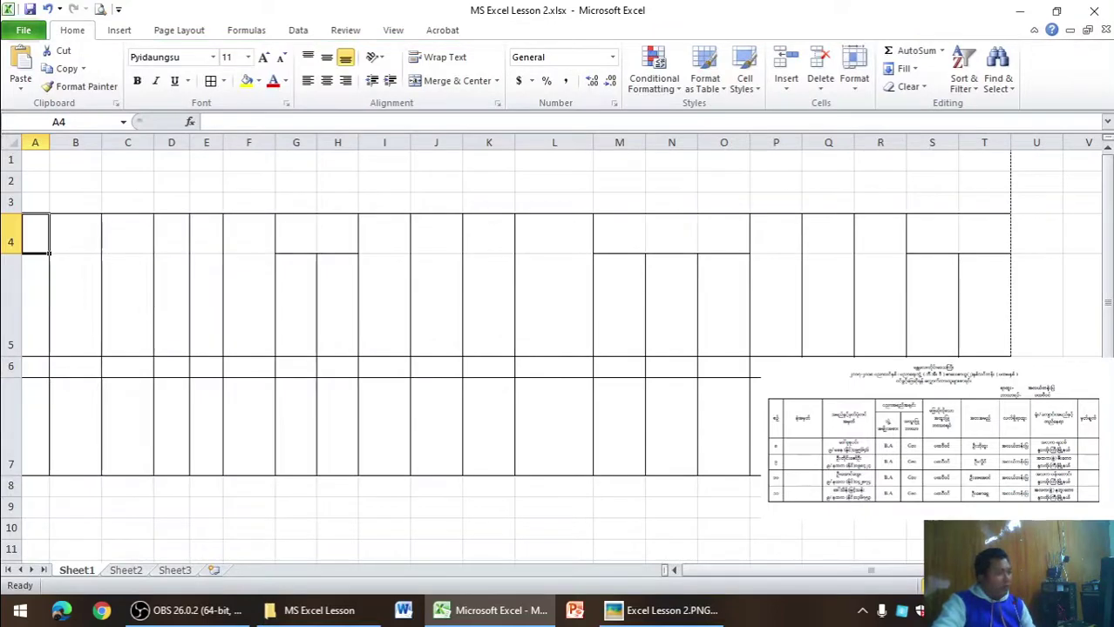
{"action": "left_click_drag", "start_coordinate": [21, 478], "coordinate": [18, 513]}
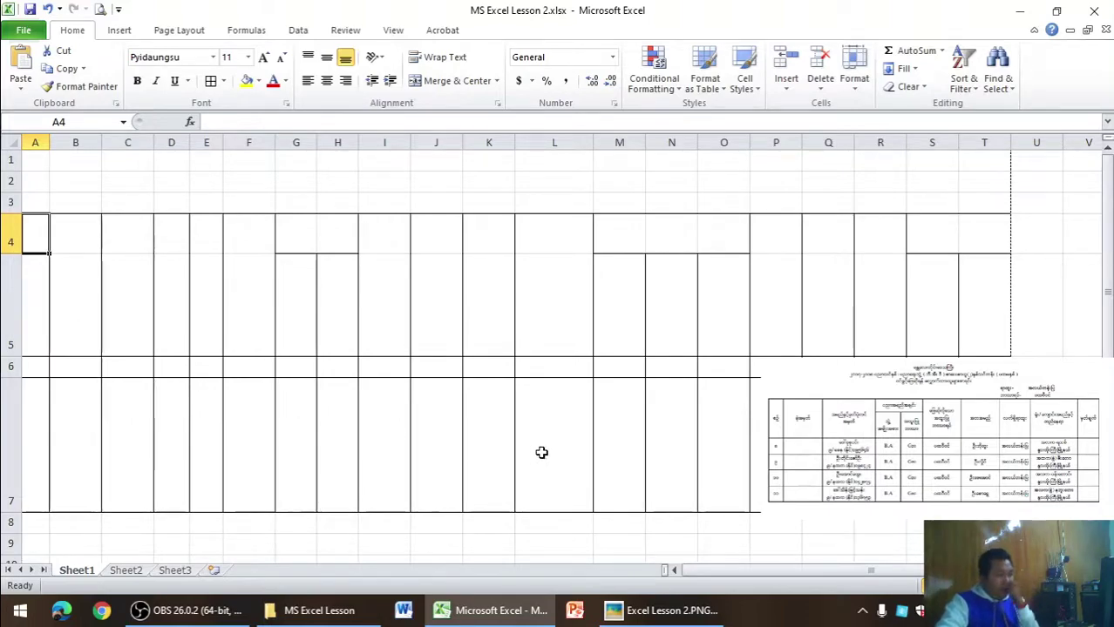
{"action": "left_click", "coordinate": [684, 615]}
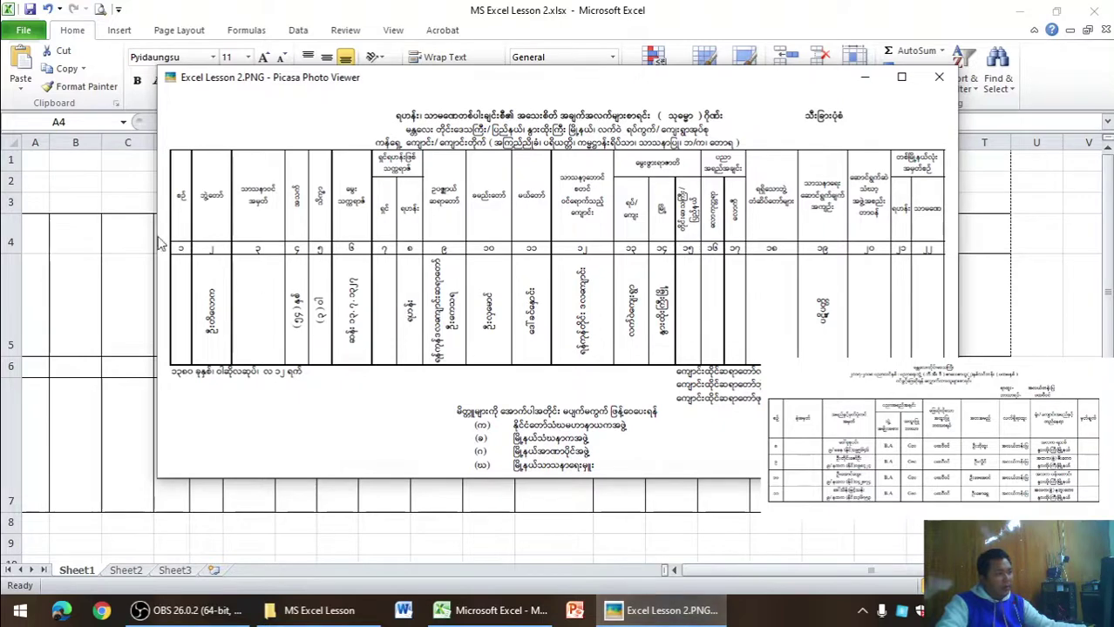
- Type Myanmar digits ၁, ၂, ၃ into A6:C6 using the Pyidaungsu MM keyboard
{"action": "left_click", "coordinate": [55, 350]}
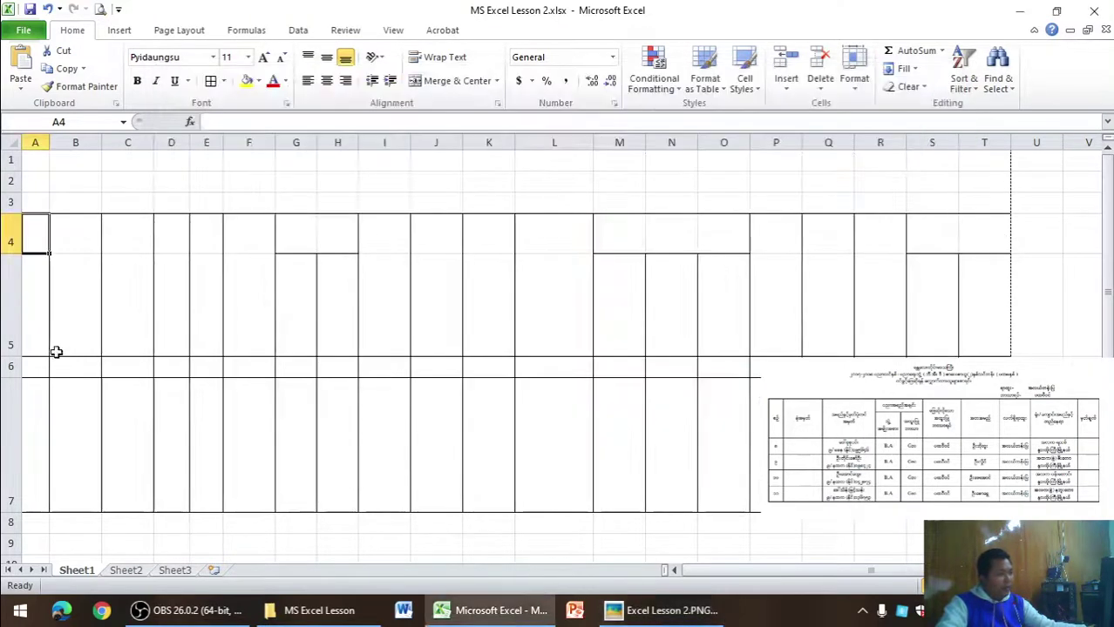
{"action": "left_click", "coordinate": [27, 366]}
{"action": "type", "text": "1"}
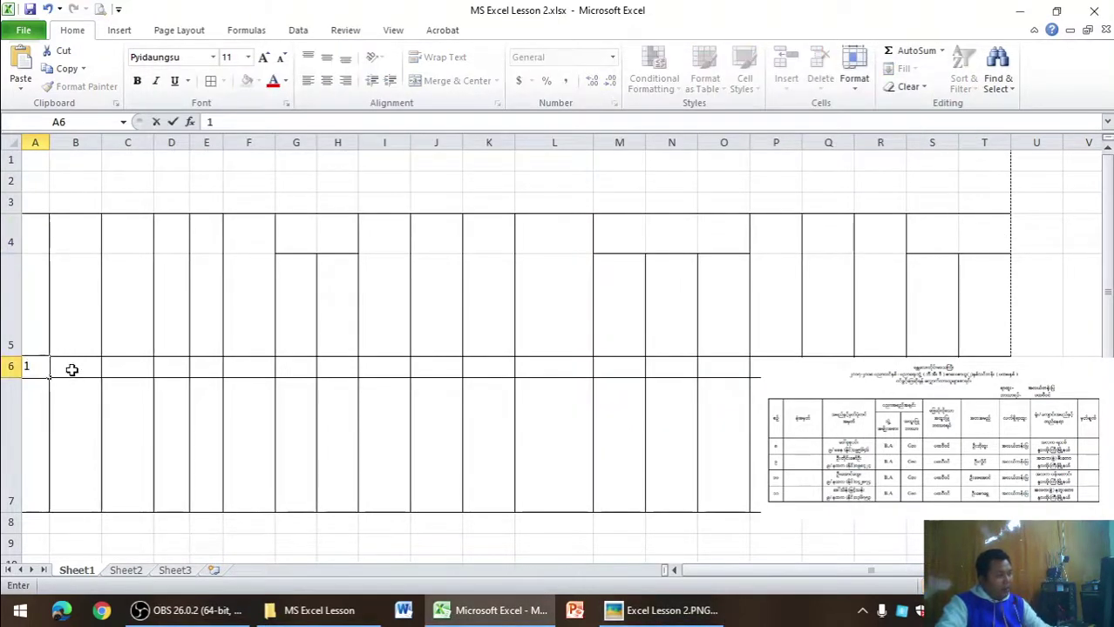
{"action": "key", "text": "BackSpace"}
{"action": "key", "text": "ctrl+shift"}
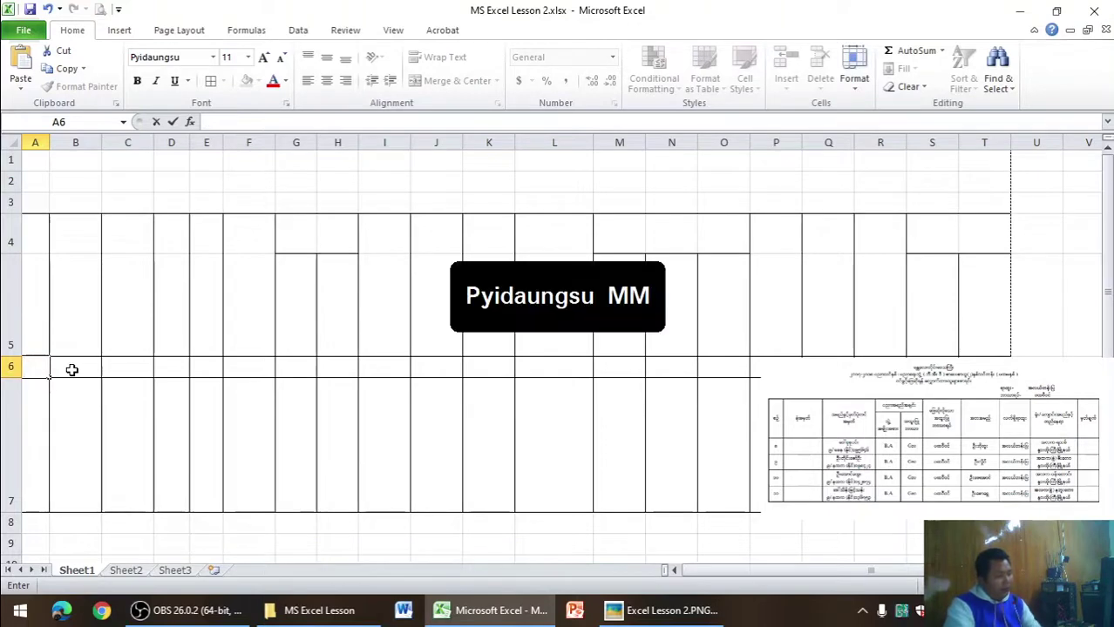
{"action": "type", "text": "၁"}
{"action": "key", "text": "Tab"}
{"action": "type", "text": "၂"}
{"action": "key", "text": "Tab"}
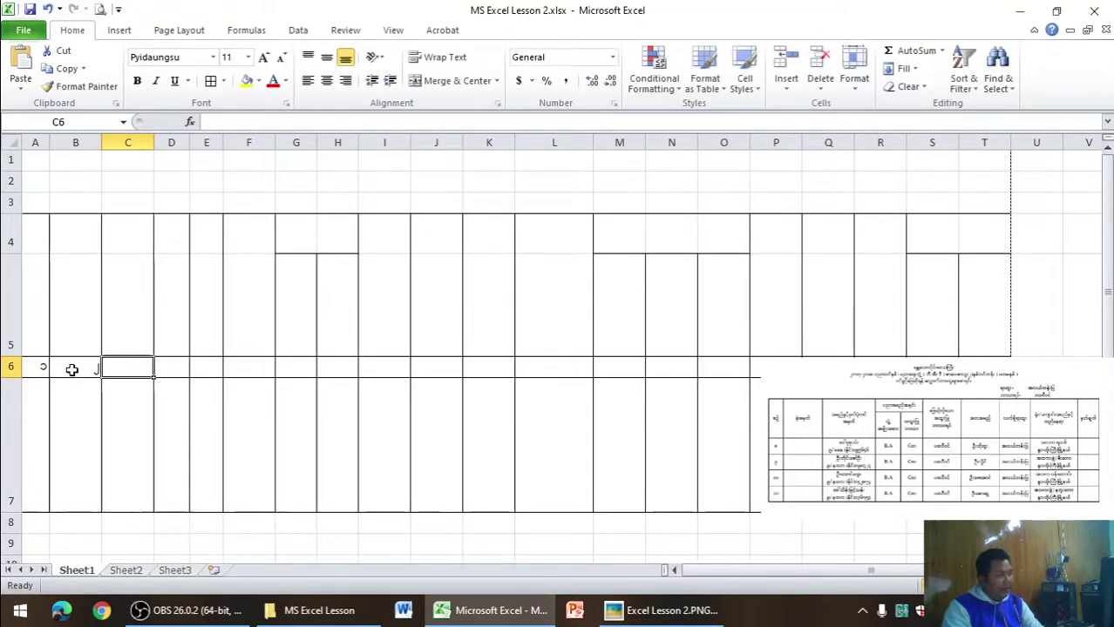
{"action": "type", "text": "၃"}
- Extend the Myanmar number series from A6:C6 across row 6 to column T
{"action": "left_click", "coordinate": [124, 417]}
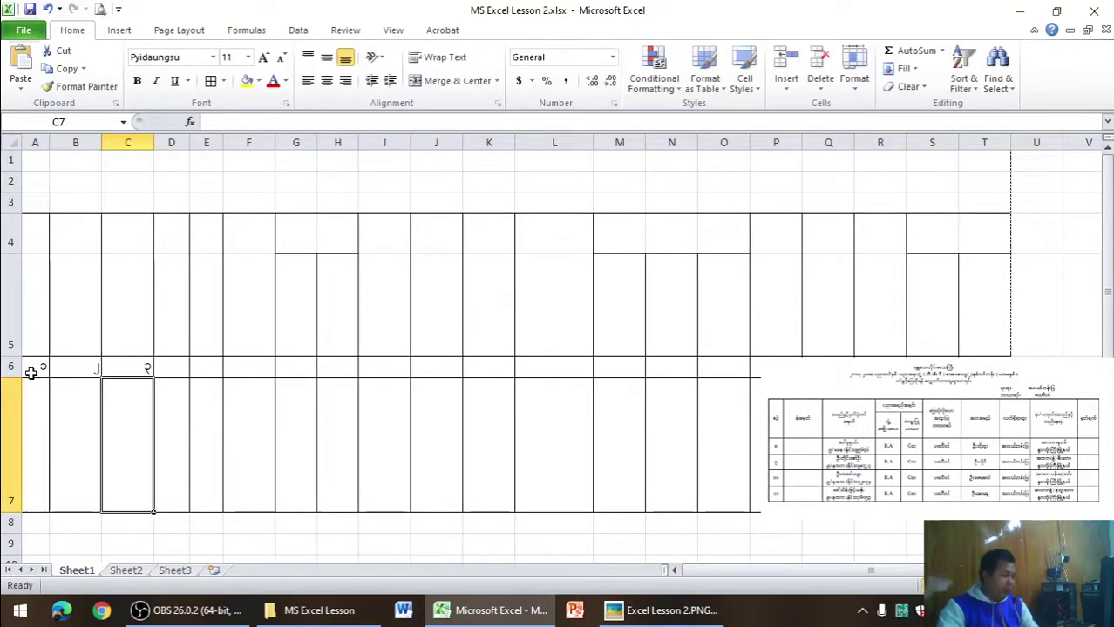
{"action": "left_click_drag", "start_coordinate": [31, 371], "coordinate": [143, 370]}
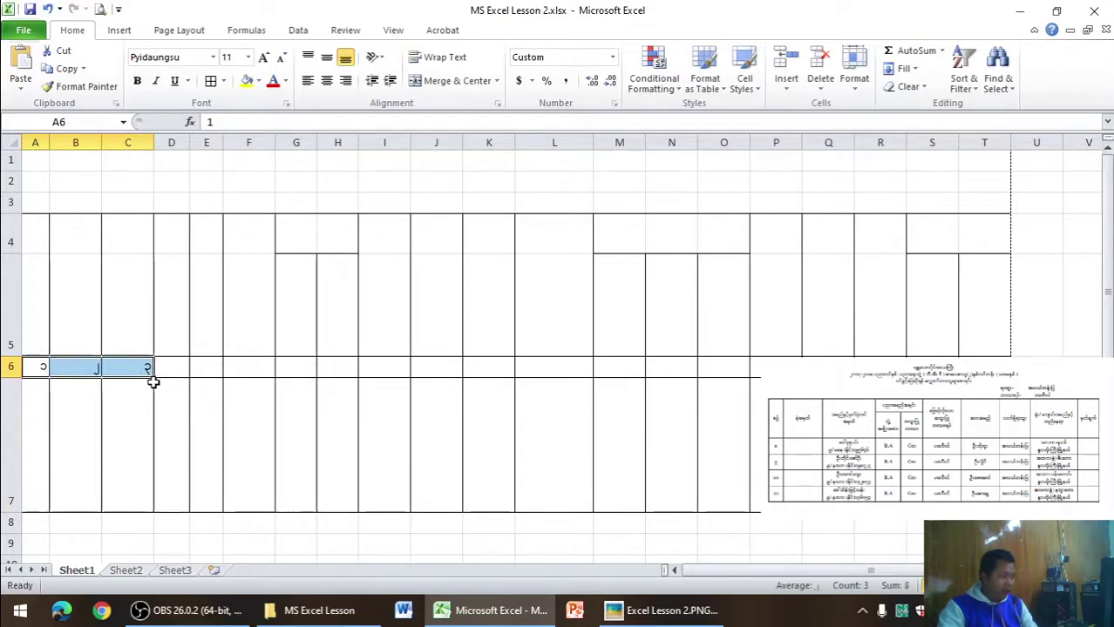
{"action": "left_click_drag", "start_coordinate": [154, 375], "coordinate": [758, 369]}
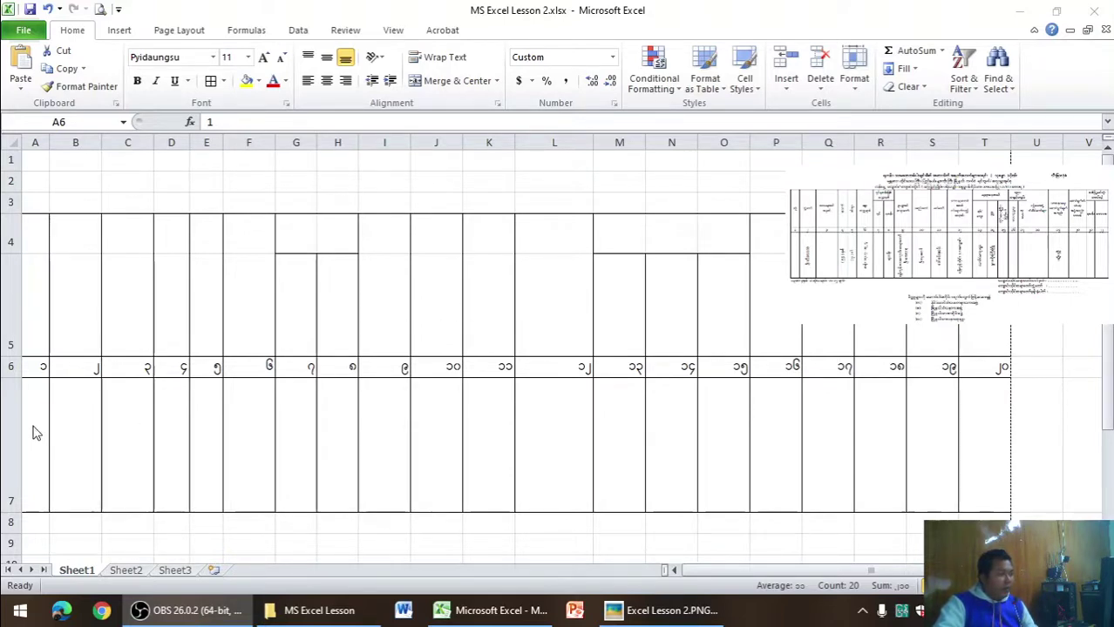
- Centre the row 6 numbers in A6:T6 both vertically and horizontally
{"action": "left_click", "coordinate": [43, 369]}
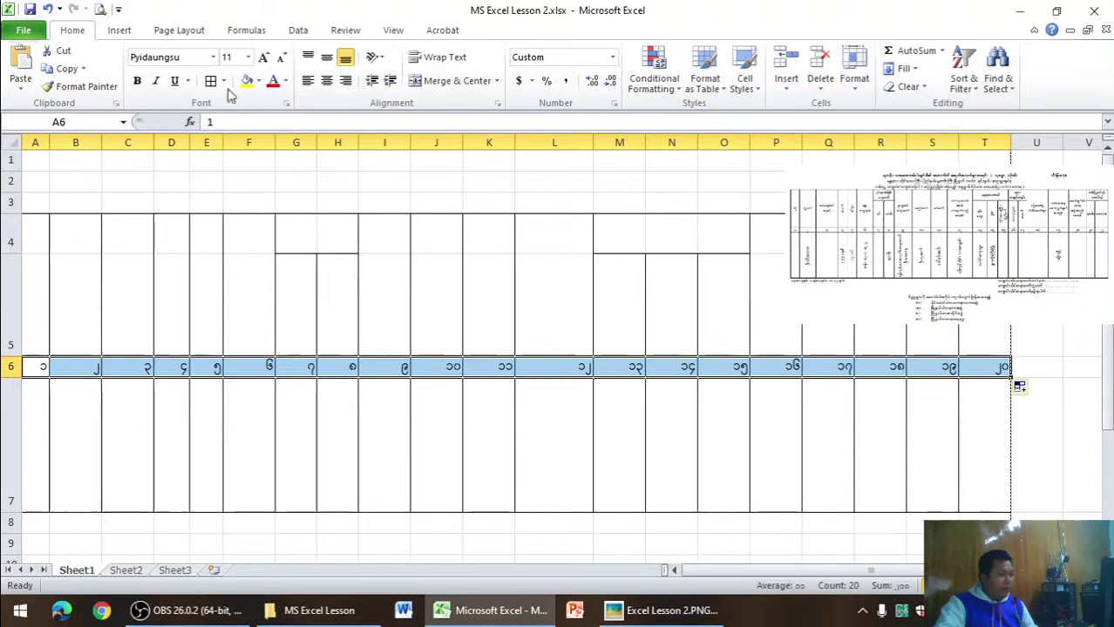
{"action": "left_click", "coordinate": [326, 57]}
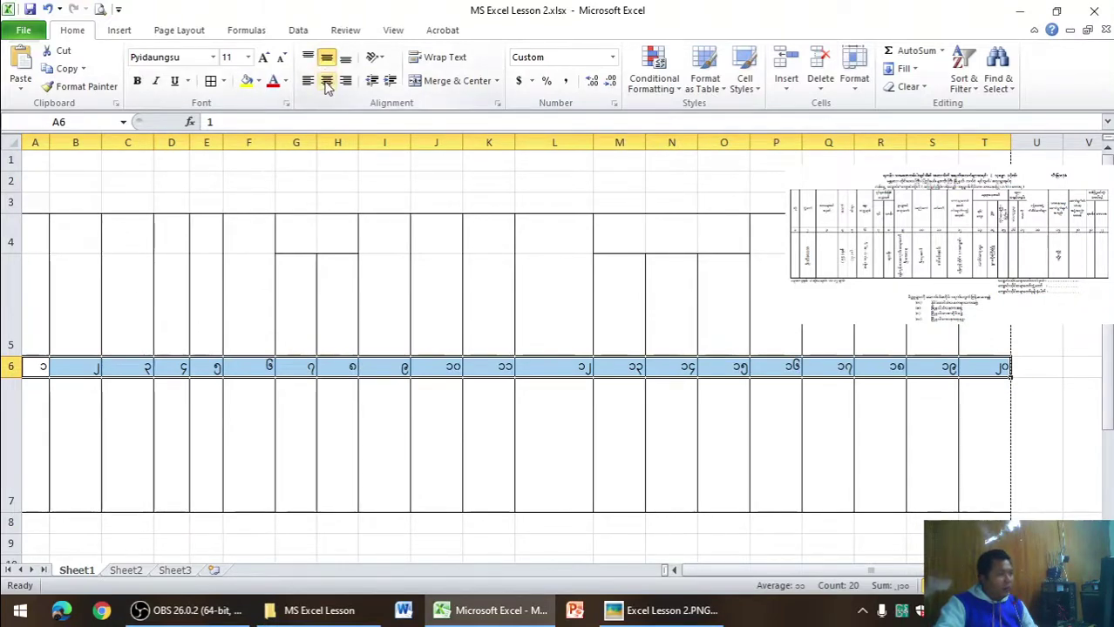
{"action": "left_click", "coordinate": [326, 80]}
- Enter the heading စဉ် in A4, then merge and centre it across A4:A5
{"action": "left_click", "coordinate": [659, 611]}
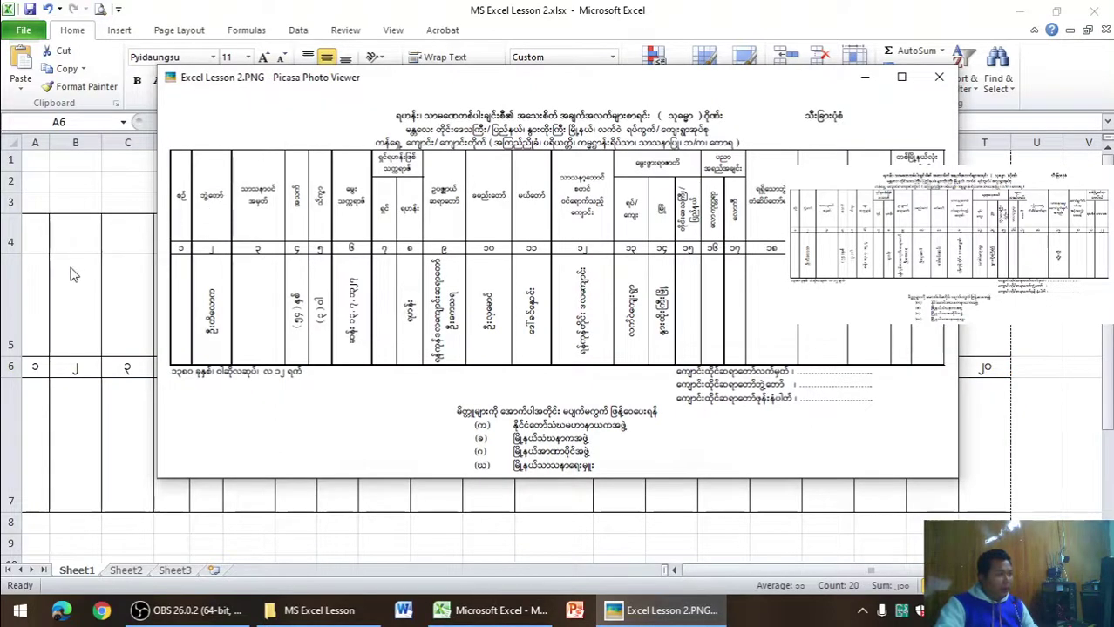
{"action": "left_click", "coordinate": [40, 237]}
{"action": "left_click", "coordinate": [39, 237]}
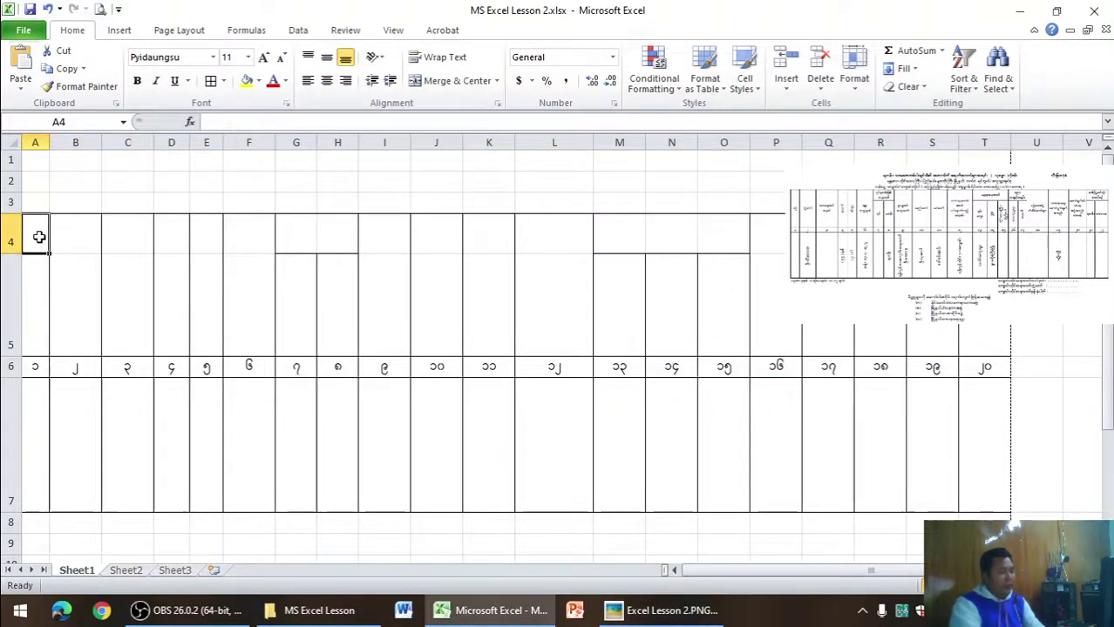
{"action": "type", "text": "စဉ်"}
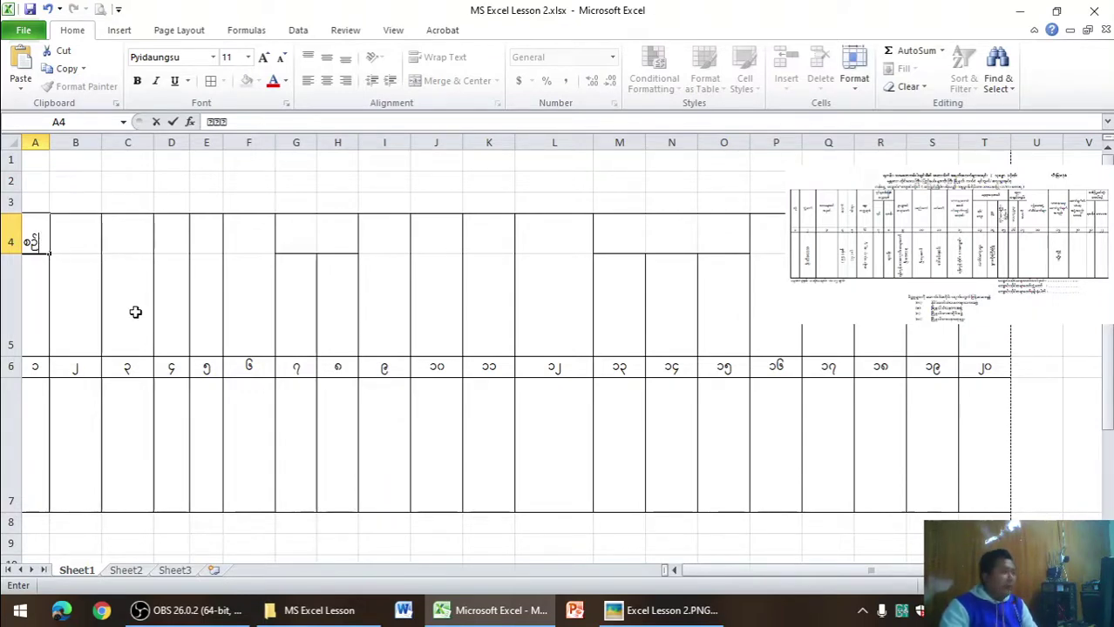
{"action": "left_click", "coordinate": [92, 296]}
{"action": "left_click_drag", "start_coordinate": [35, 240], "coordinate": [44, 298]}
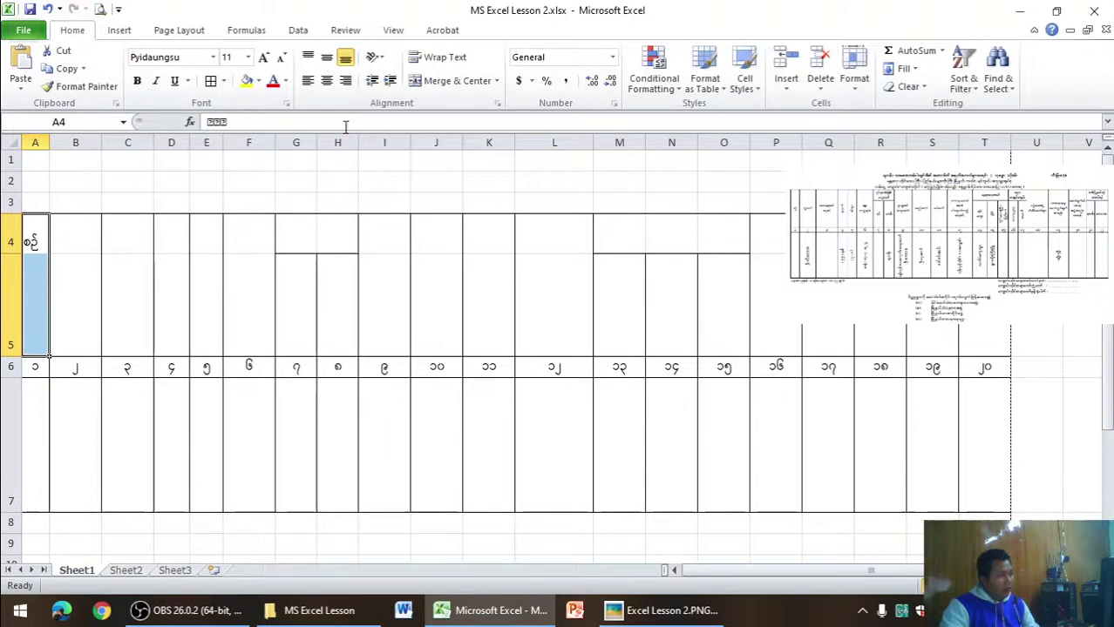
{"action": "left_click", "coordinate": [325, 57]}
{"action": "left_click", "coordinate": [325, 80]}
{"action": "left_click", "coordinate": [422, 83]}
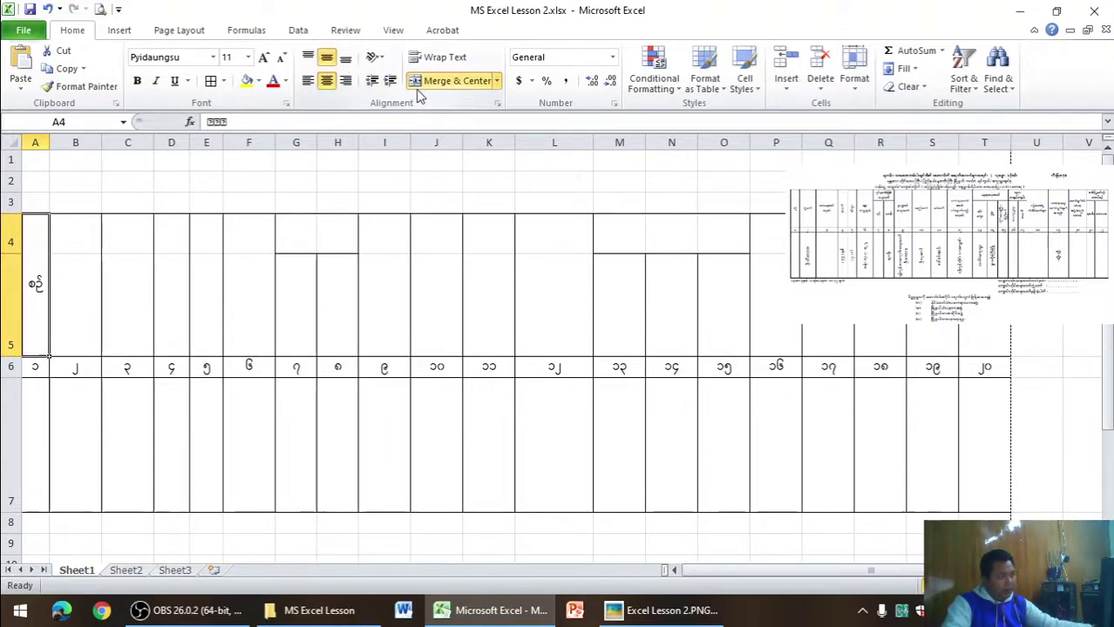
- Compare the print preview with the reference form, then move to cell B4
{"action": "left_click", "coordinate": [101, 9]}
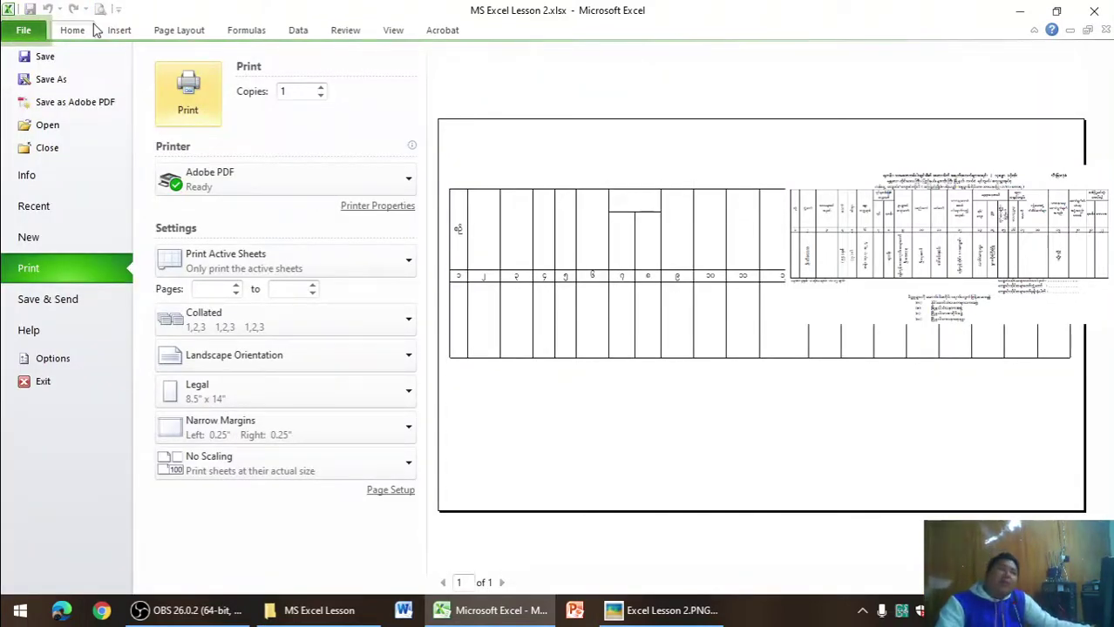
{"action": "key", "text": "alt+Tab"}
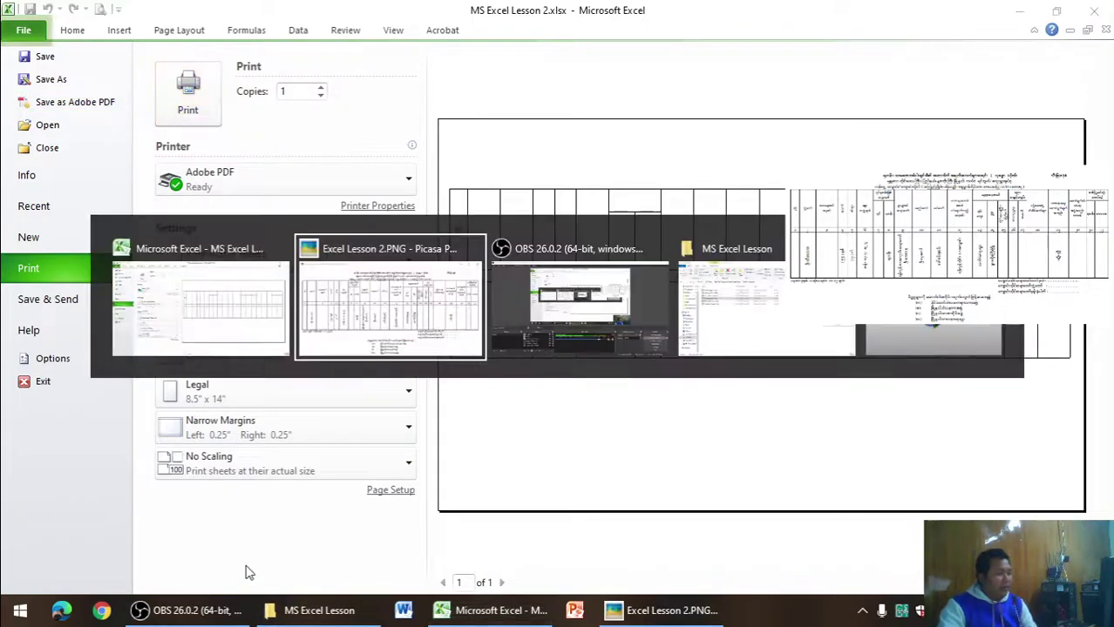
{"action": "key", "text": "alt+Tab"}
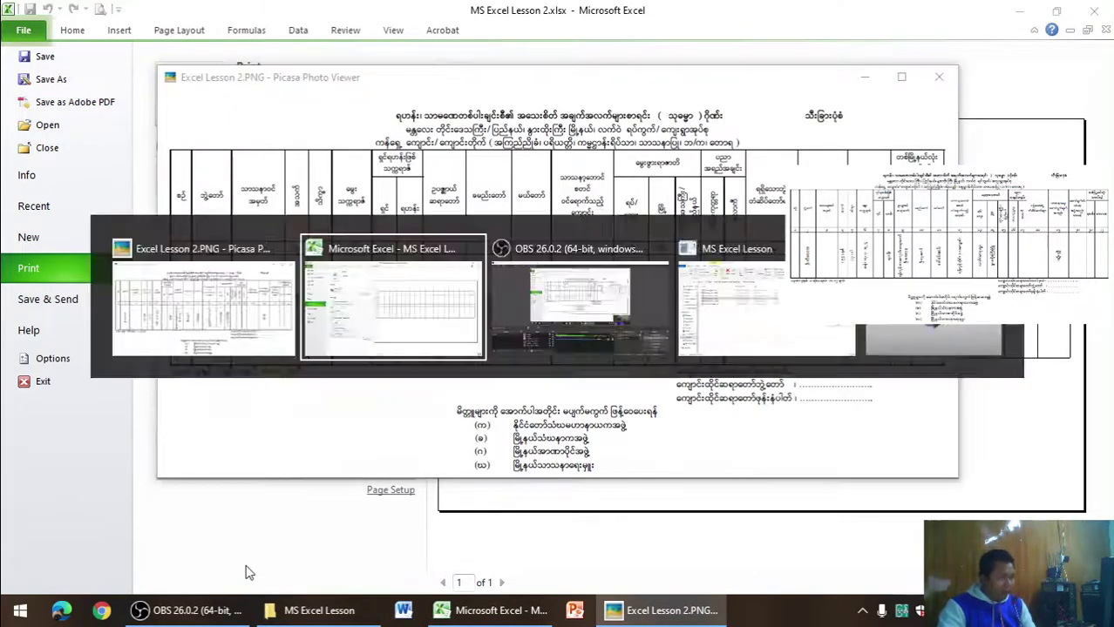
{"action": "left_click", "coordinate": [87, 37]}
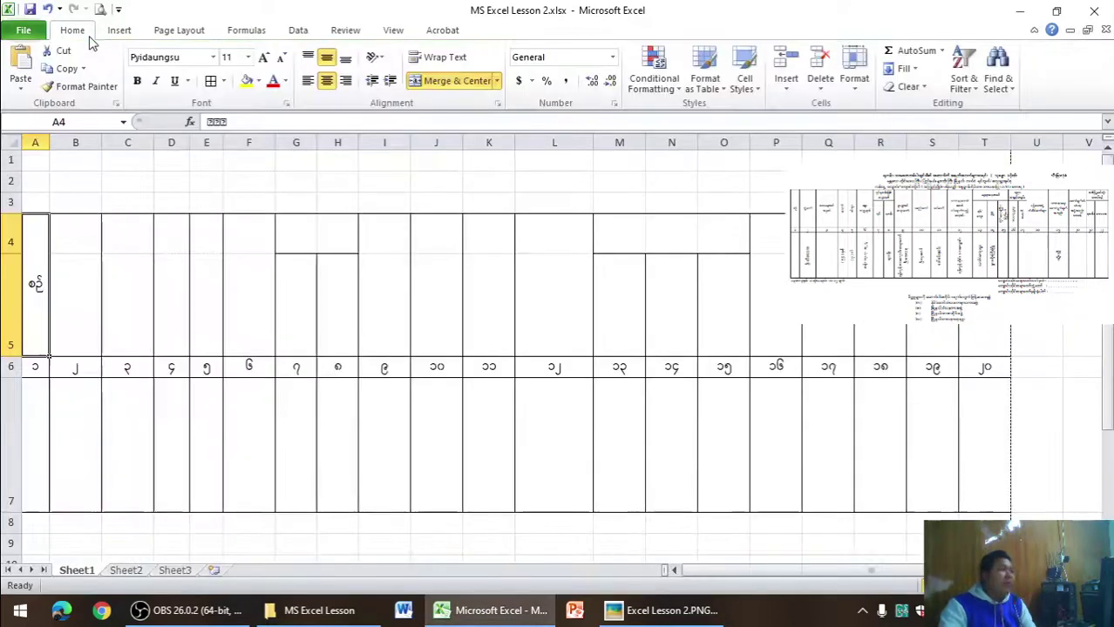
{"action": "left_click", "coordinate": [80, 244]}
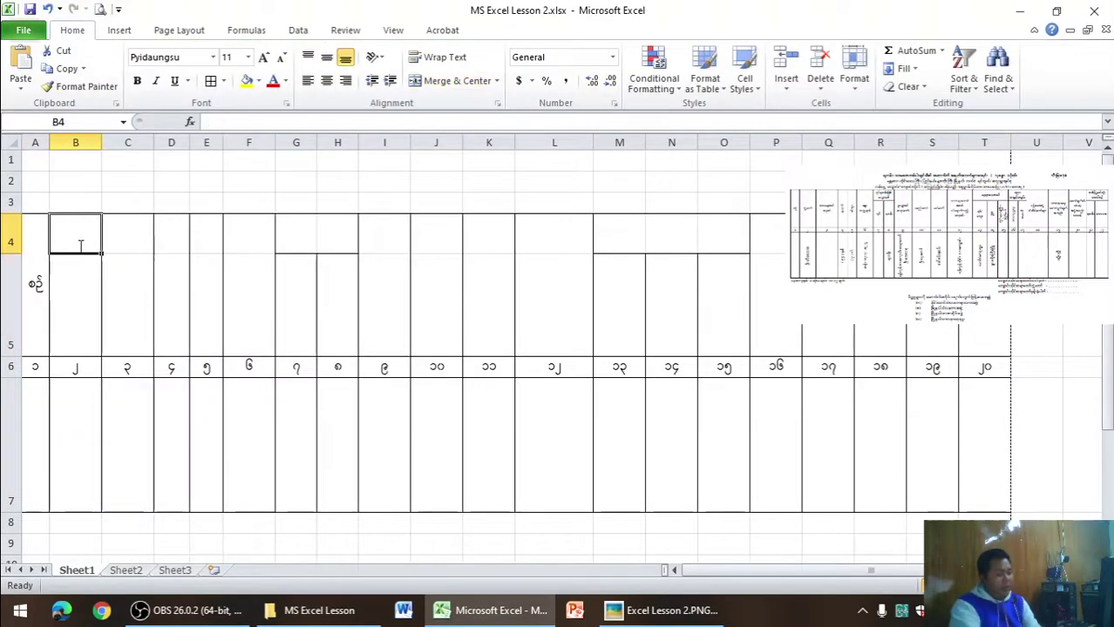
- Enter ဘွဲ့တော် in B4 and the two-line heading သာသနာ့ဝင်အမှတ် in C4, widening column C
{"action": "type", "text": "ဘွဲ့ရော်"}
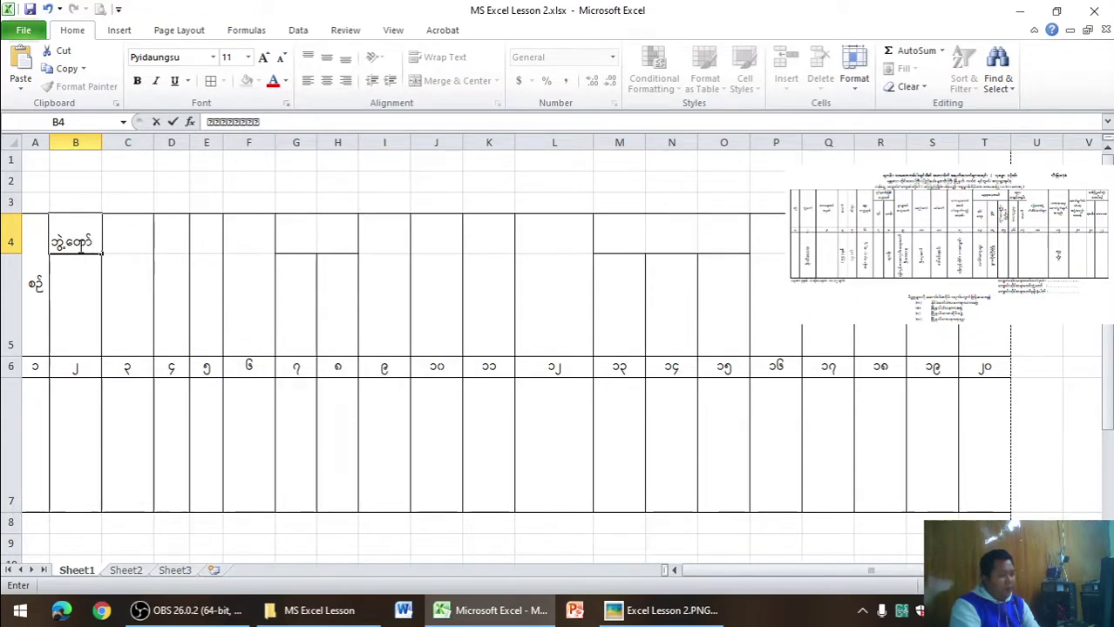
{"action": "key", "text": "Tab"}
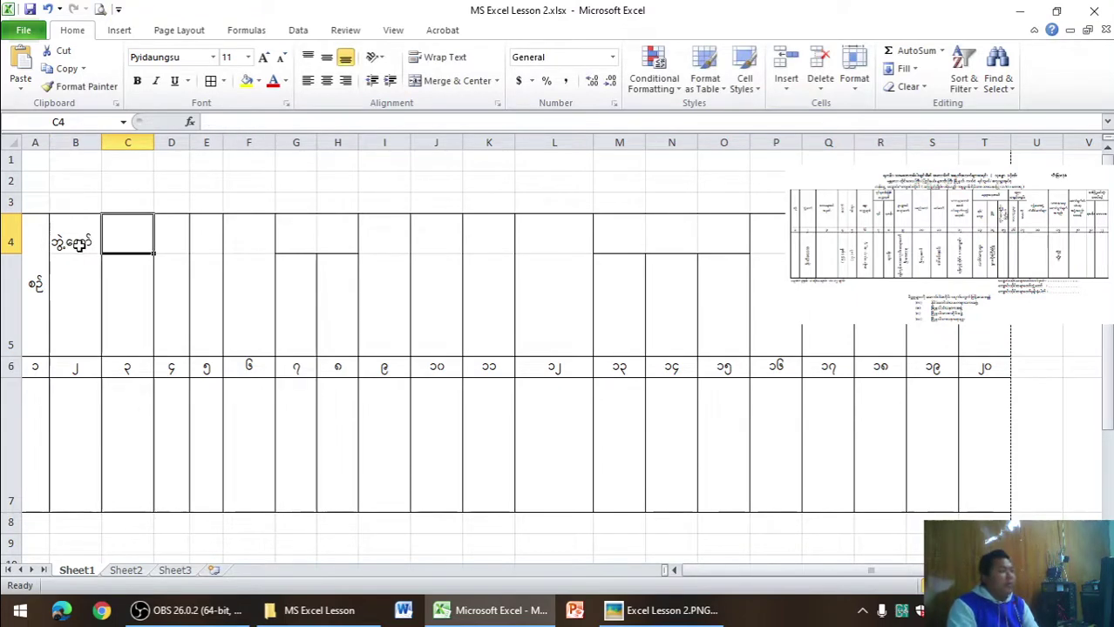
{"action": "key", "text": "alt+Tab"}
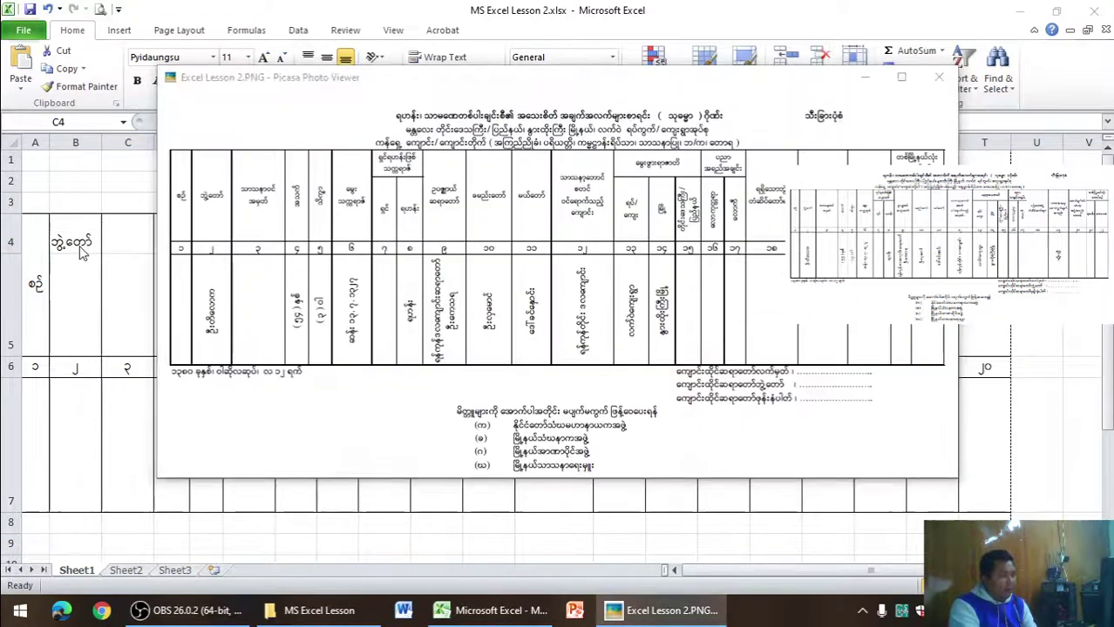
{"action": "key", "text": "alt+Tab"}
{"action": "type", "text": "သ"}
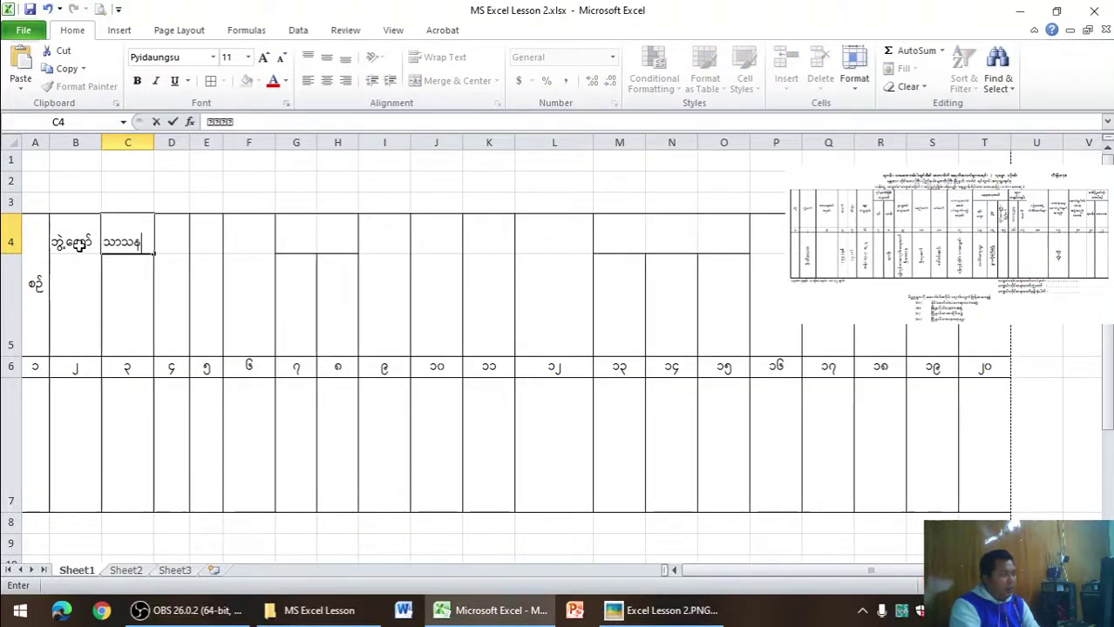
{"action": "type", "text": "ဝင်"}
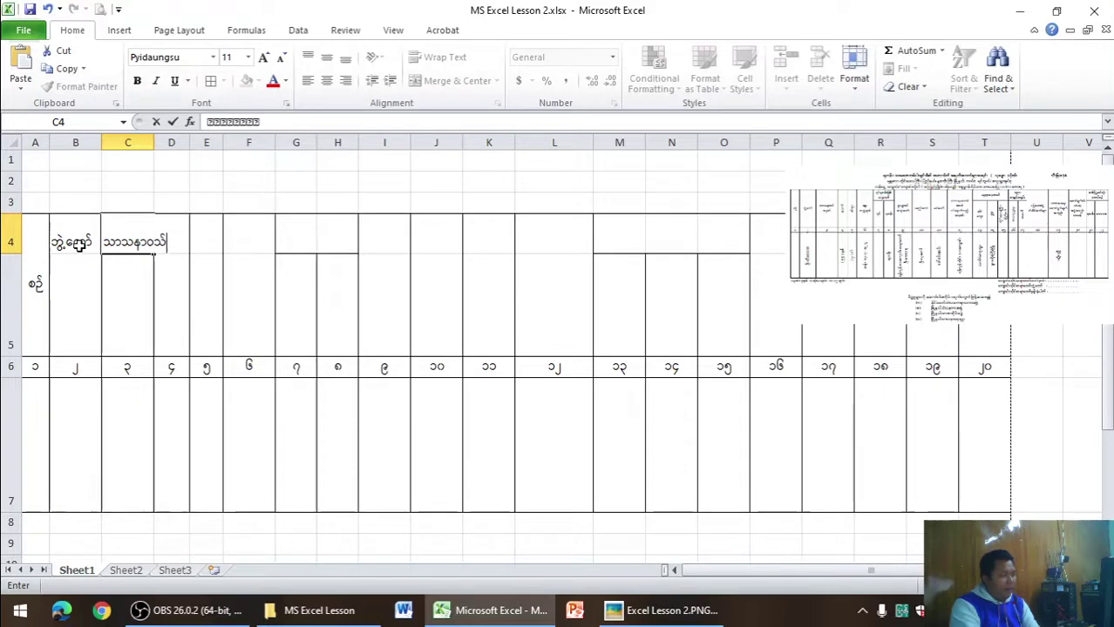
{"action": "type", "text": "င်"}
{"action": "key", "text": "alt+Return"}
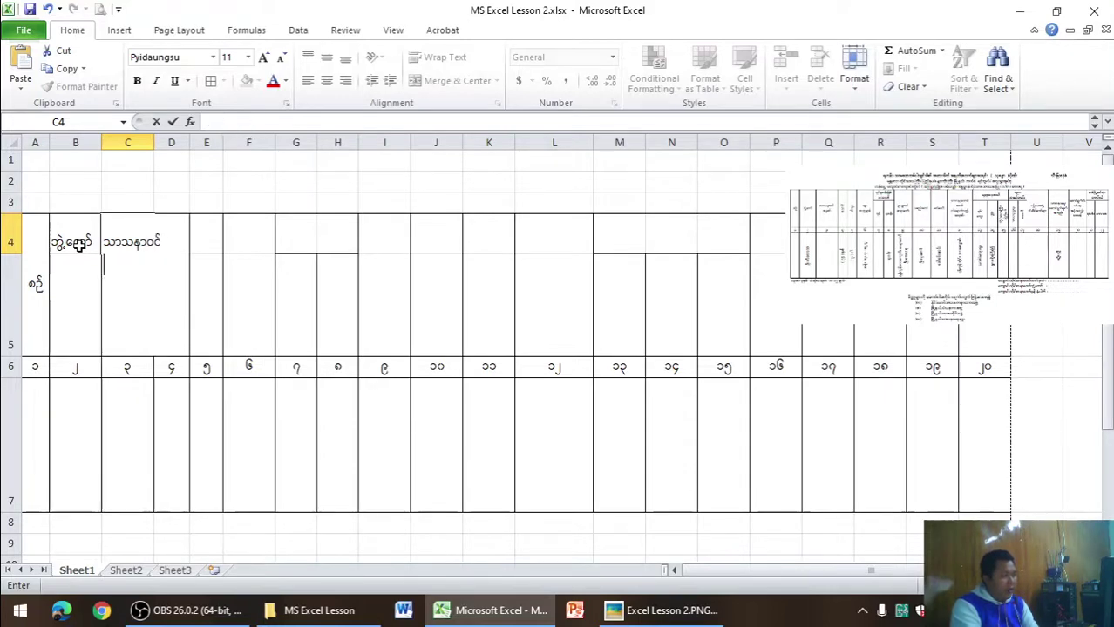
{"action": "type", "text": "အမှတ်"}
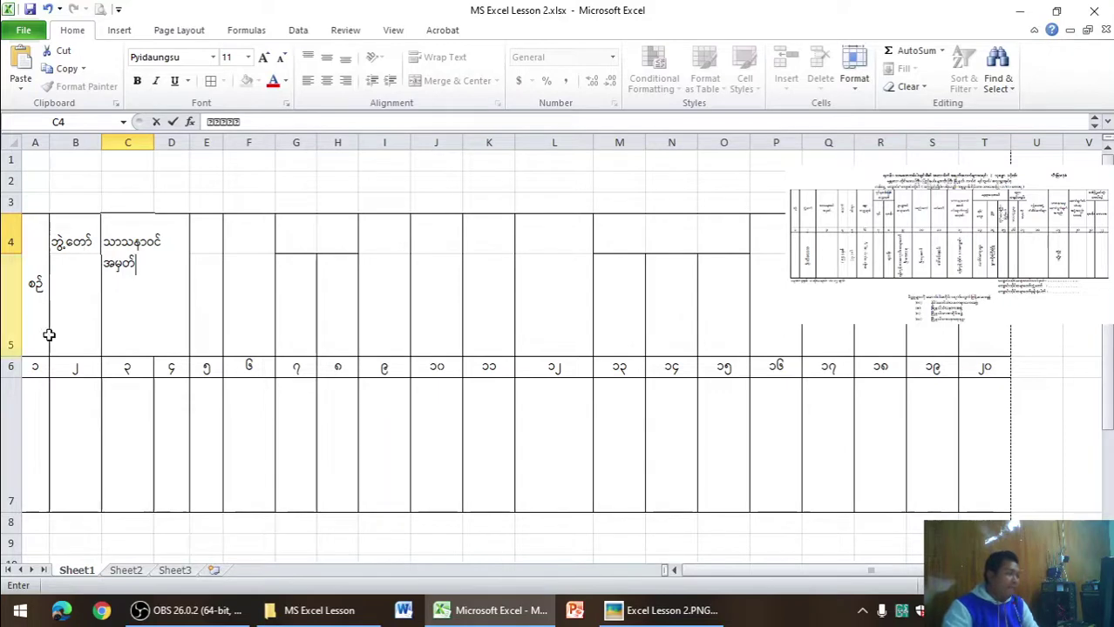
{"action": "left_click", "coordinate": [249, 367]}
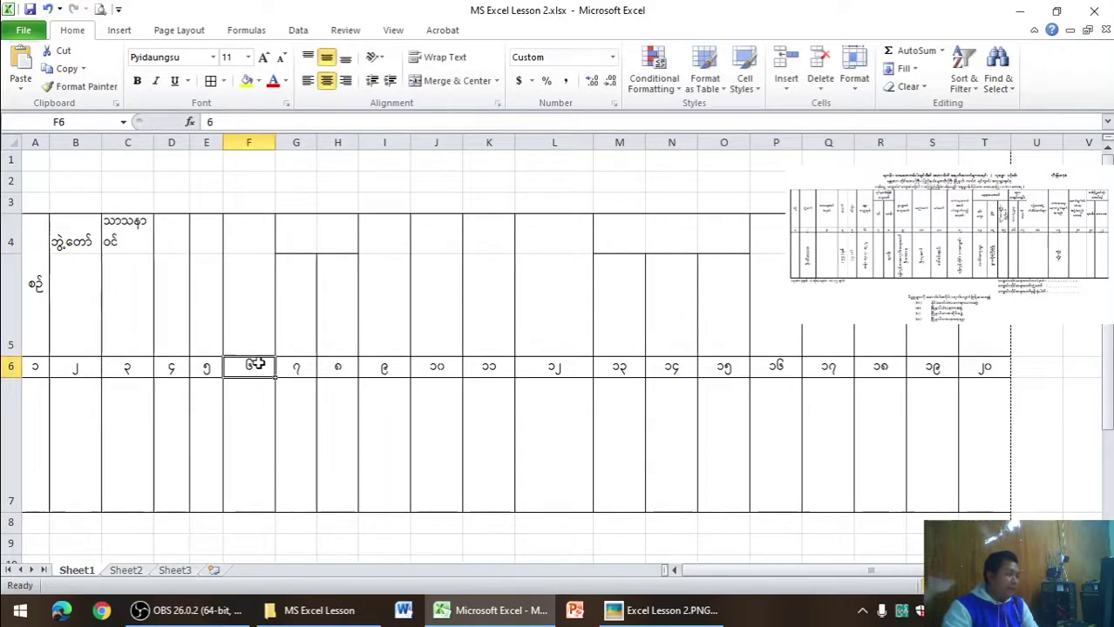
{"action": "left_click_drag", "start_coordinate": [153, 145], "coordinate": [167, 146]}
- Enter the heading အသက် in D4 and widen column D
{"action": "left_click", "coordinate": [172, 228]}
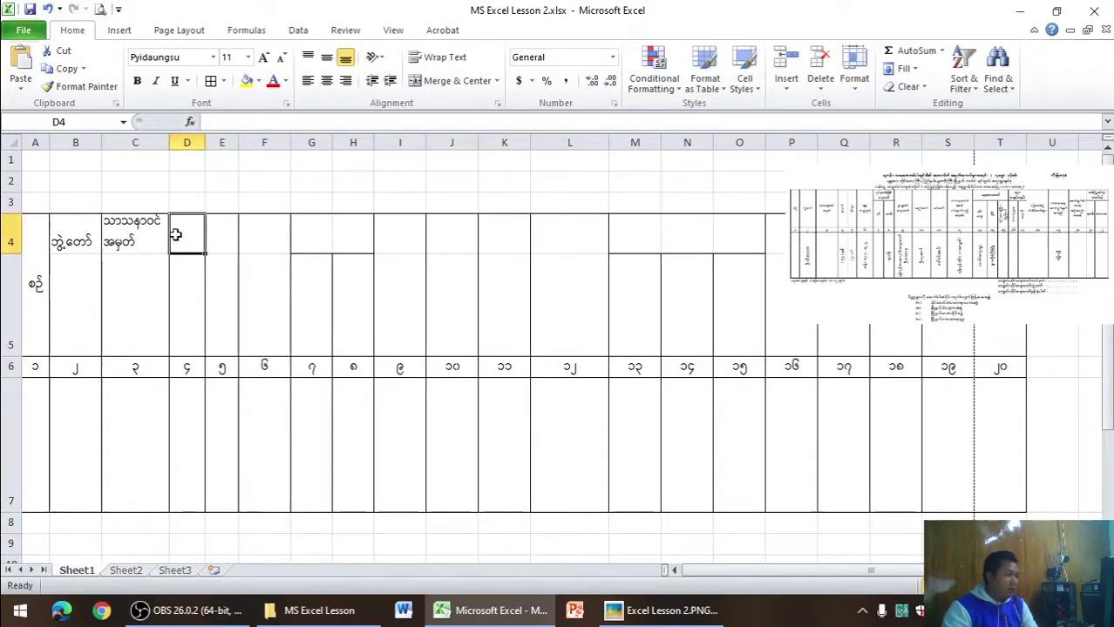
{"action": "key", "text": "alt+Tab"}
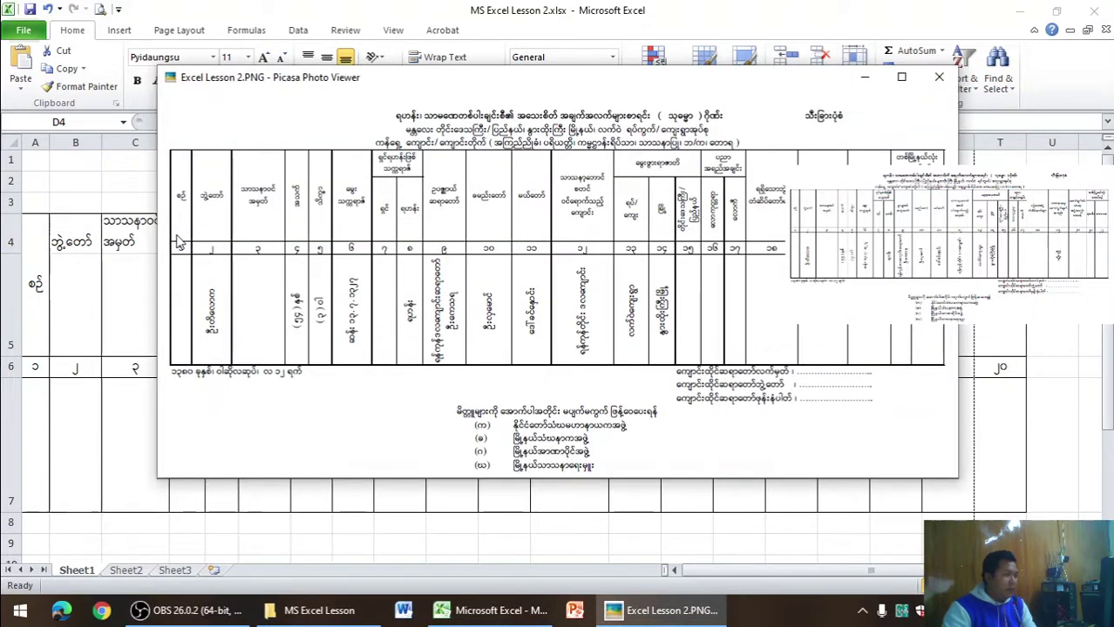
{"action": "key", "text": "alt+Tab"}
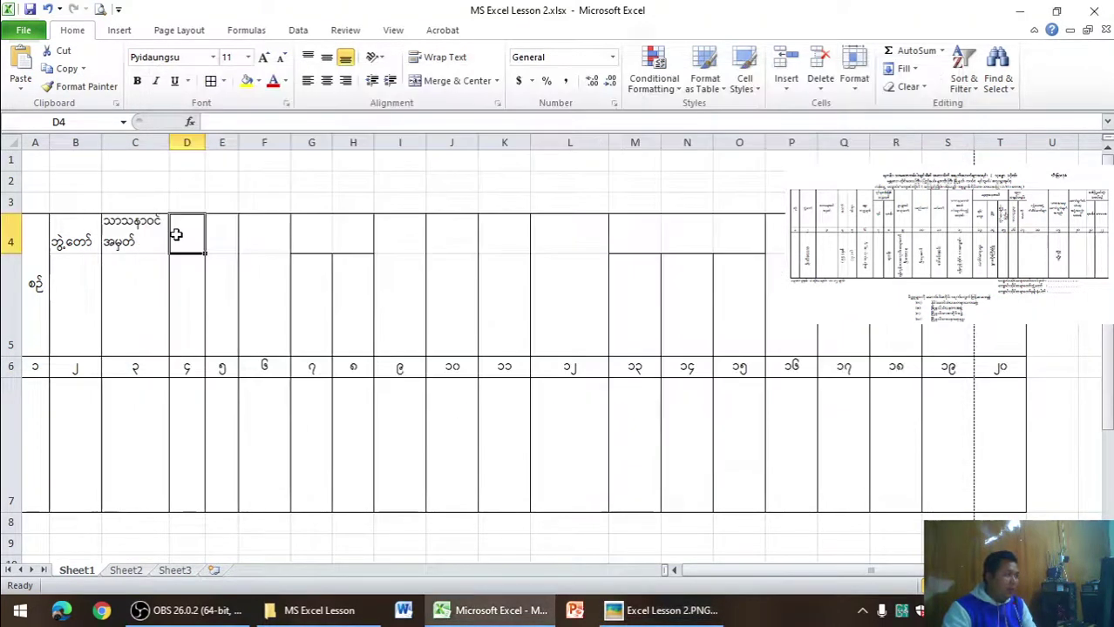
{"action": "type", "text": "အသက်"}
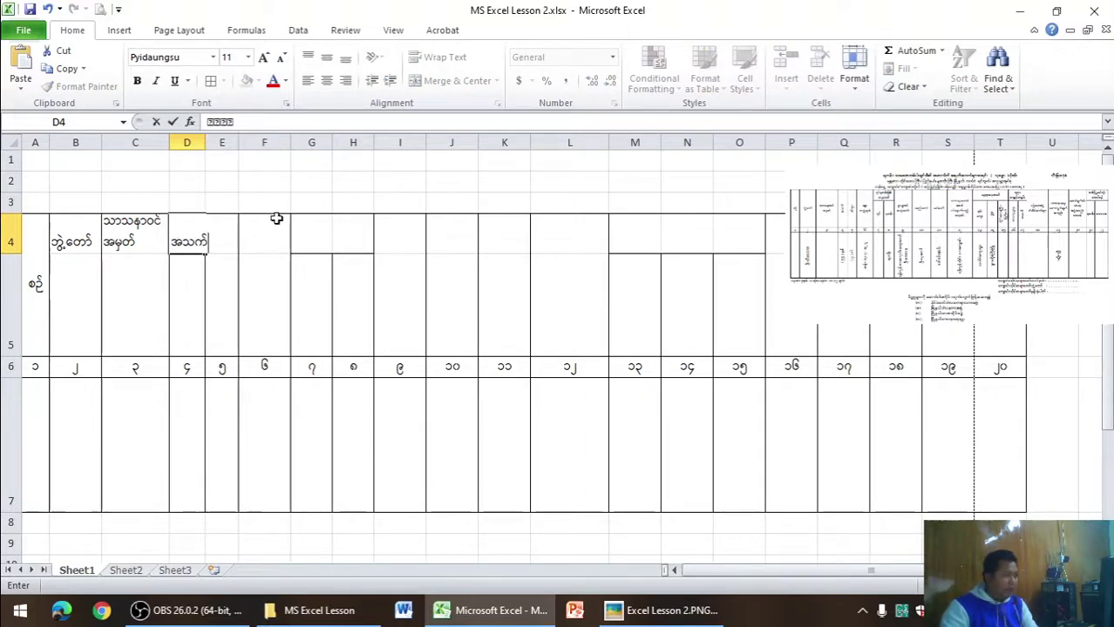
{"action": "left_click", "coordinate": [301, 262]}
{"action": "left_click_drag", "start_coordinate": [204, 144], "coordinate": [215, 144]}
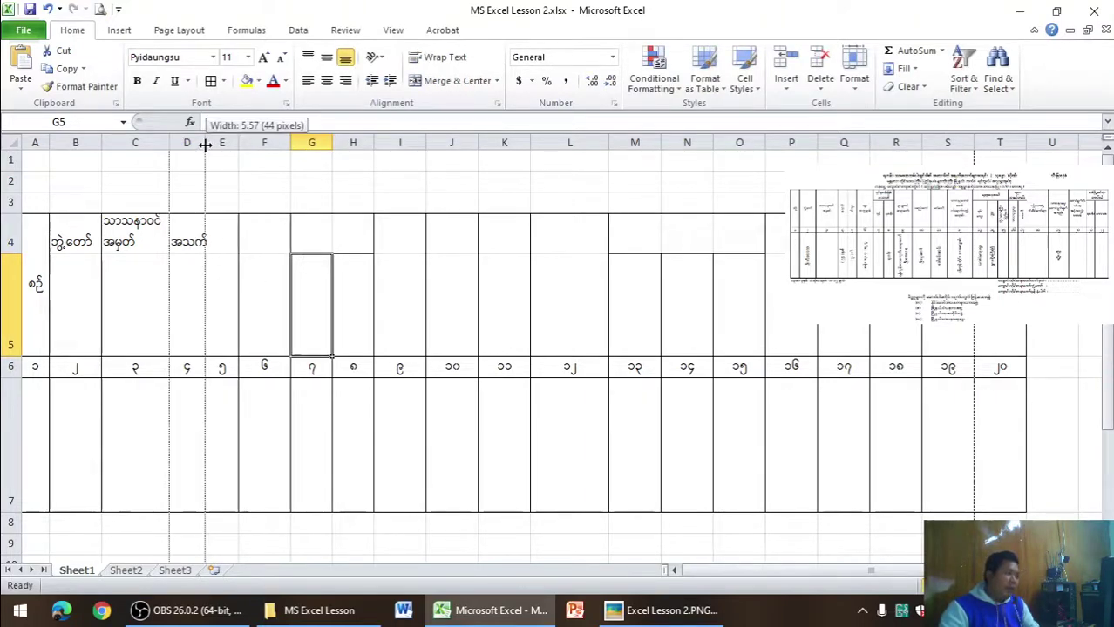
- Merge and centre the B and C headings over B4:B5 and C4:C5
{"action": "left_click", "coordinate": [92, 242]}
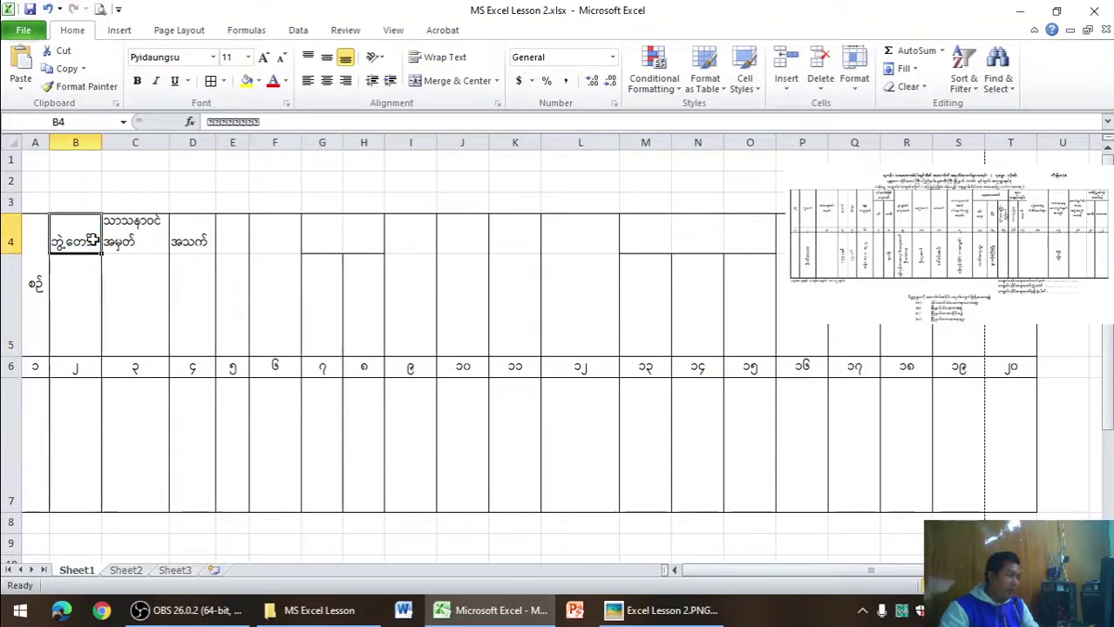
{"action": "left_click", "coordinate": [79, 286], "text": "shift"}
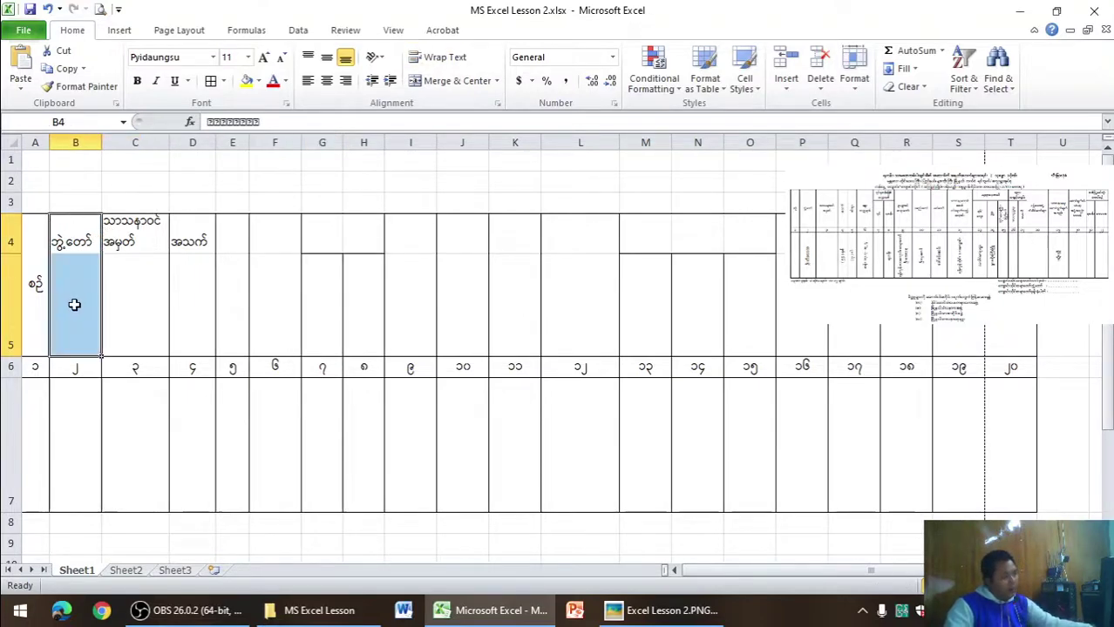
{"action": "left_click", "coordinate": [324, 59]}
{"action": "left_click", "coordinate": [326, 80]}
{"action": "left_click", "coordinate": [460, 81]}
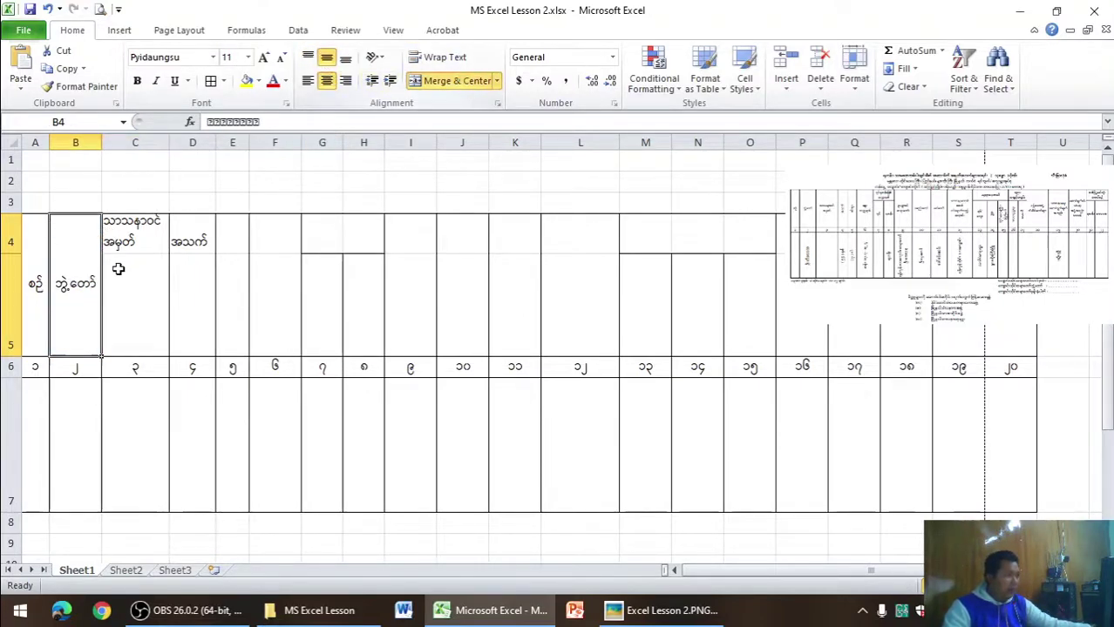
{"action": "left_click_drag", "start_coordinate": [128, 249], "coordinate": [129, 311]}
{"action": "left_click", "coordinate": [325, 58]}
{"action": "left_click", "coordinate": [326, 80]}
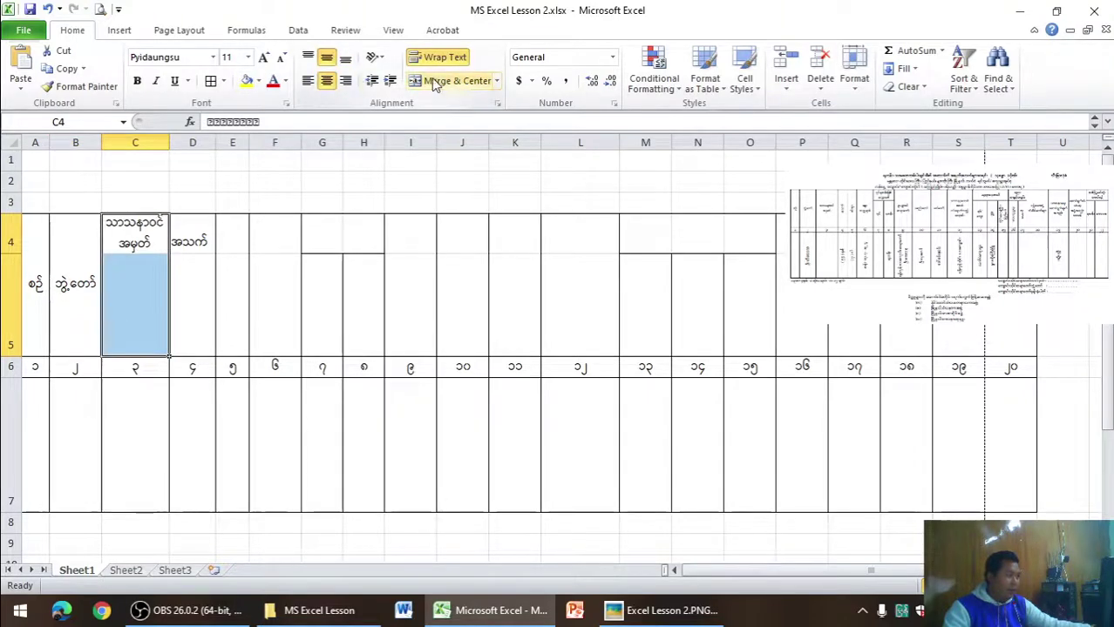
{"action": "left_click", "coordinate": [455, 81]}
- Merge D4:D5 with အသက် top-aligned and centred, checking the reference picture
{"action": "left_click_drag", "start_coordinate": [203, 240], "coordinate": [198, 285]}
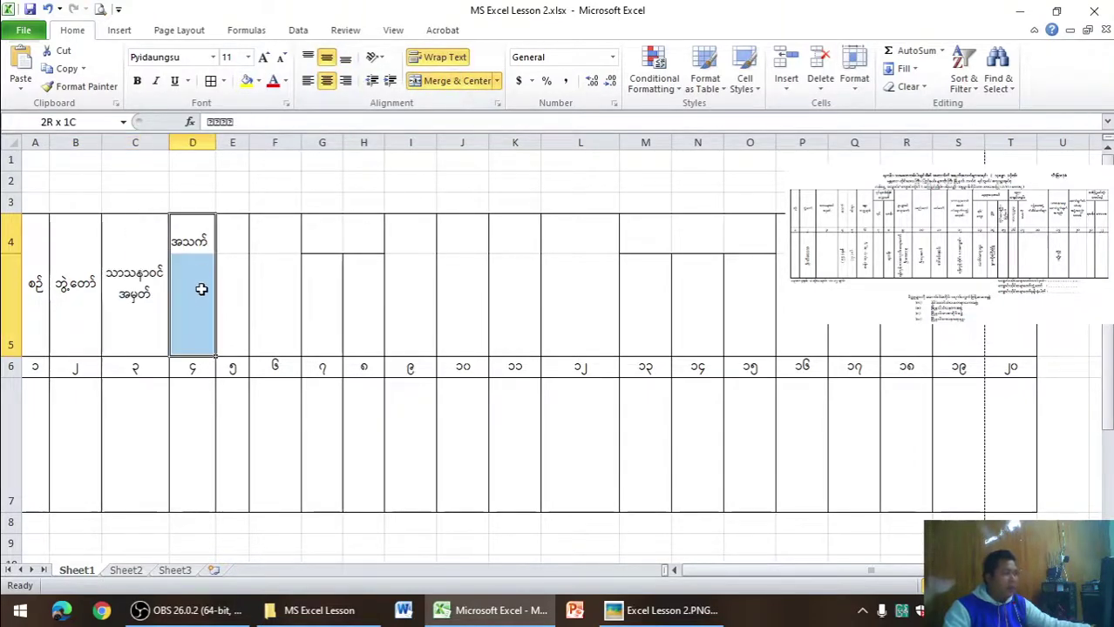
{"action": "left_click", "coordinate": [326, 58]}
{"action": "left_click", "coordinate": [328, 82]}
{"action": "left_click", "coordinate": [455, 81]}
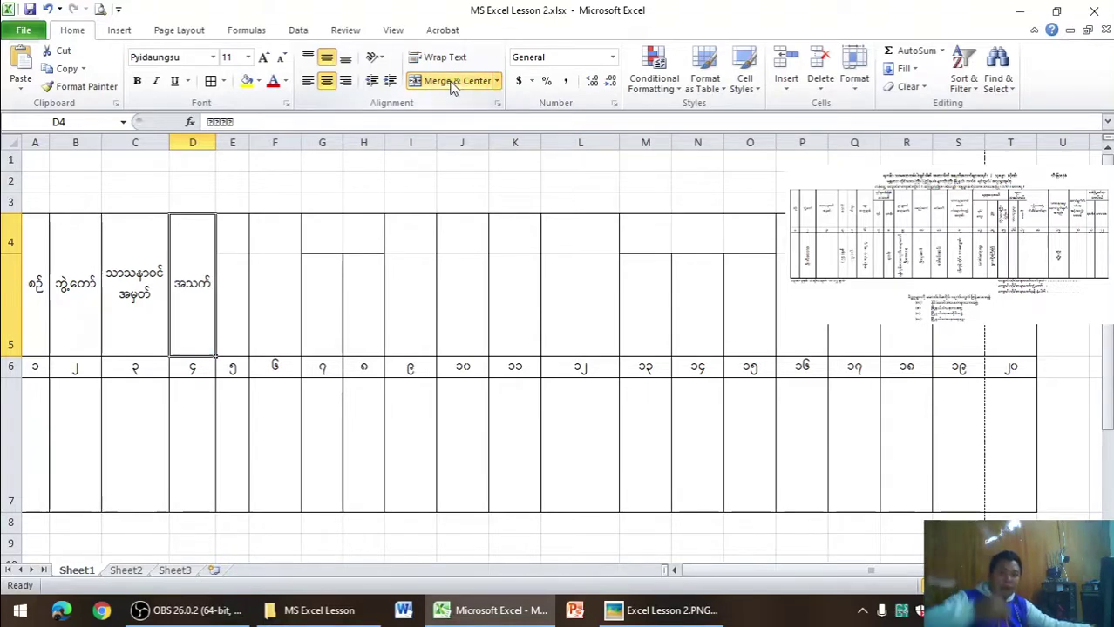
{"action": "left_click", "coordinate": [662, 611]}
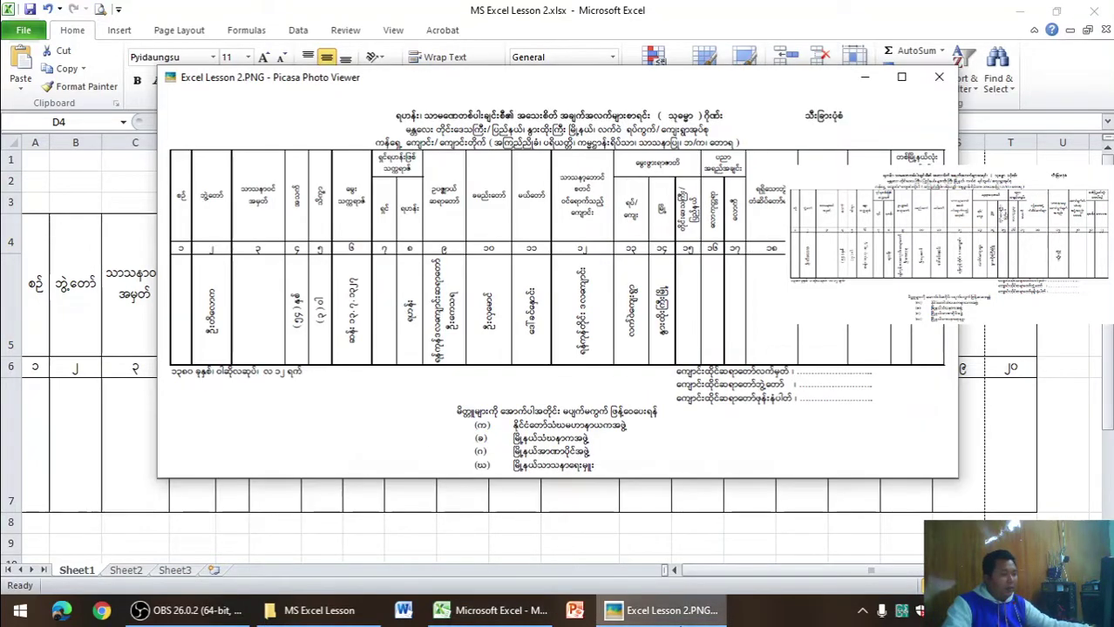
{"action": "left_click", "coordinate": [664, 611]}
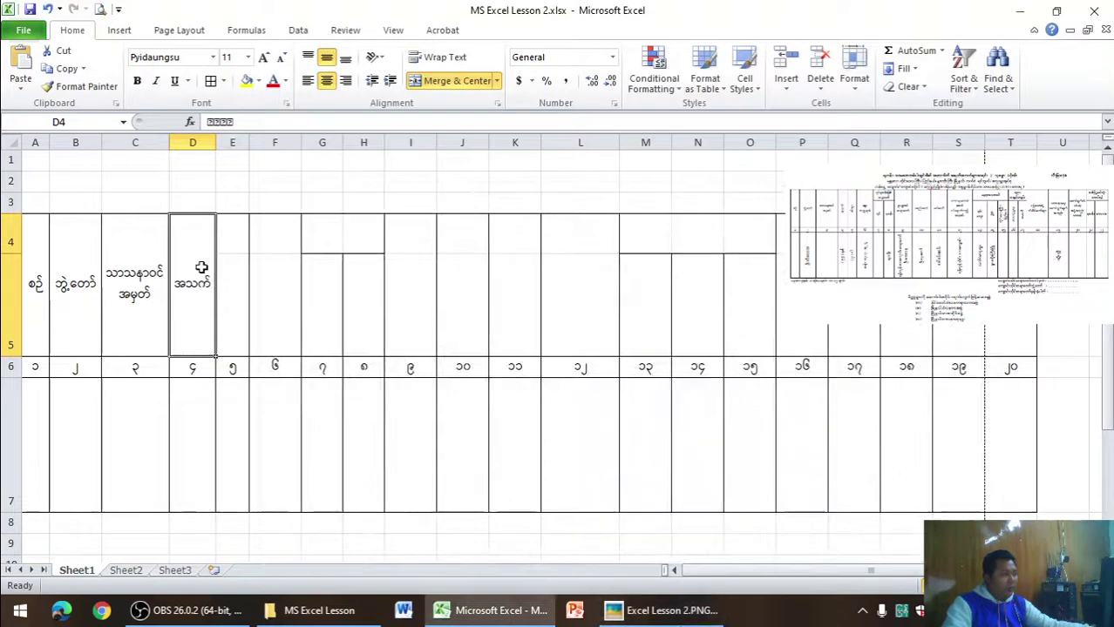
- Try angled and vertical orientations on the D4 header, settling on Rotate Text Up
{"action": "left_click", "coordinate": [381, 59]}
{"action": "left_click", "coordinate": [394, 77]}
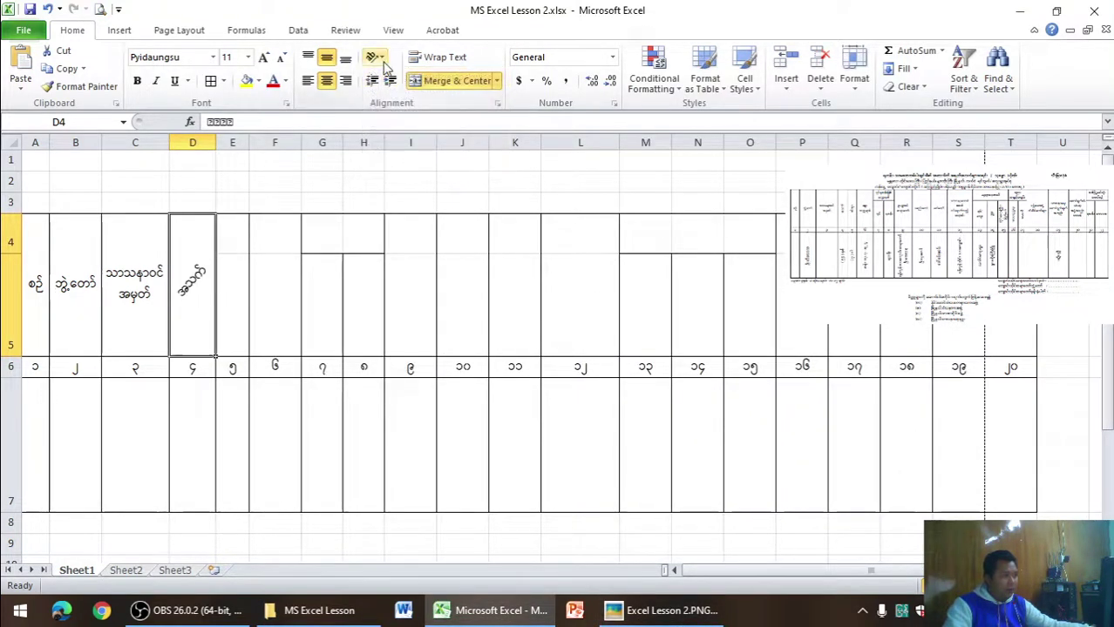
{"action": "left_click", "coordinate": [375, 58]}
{"action": "left_click", "coordinate": [402, 99]}
{"action": "left_click", "coordinate": [374, 58]}
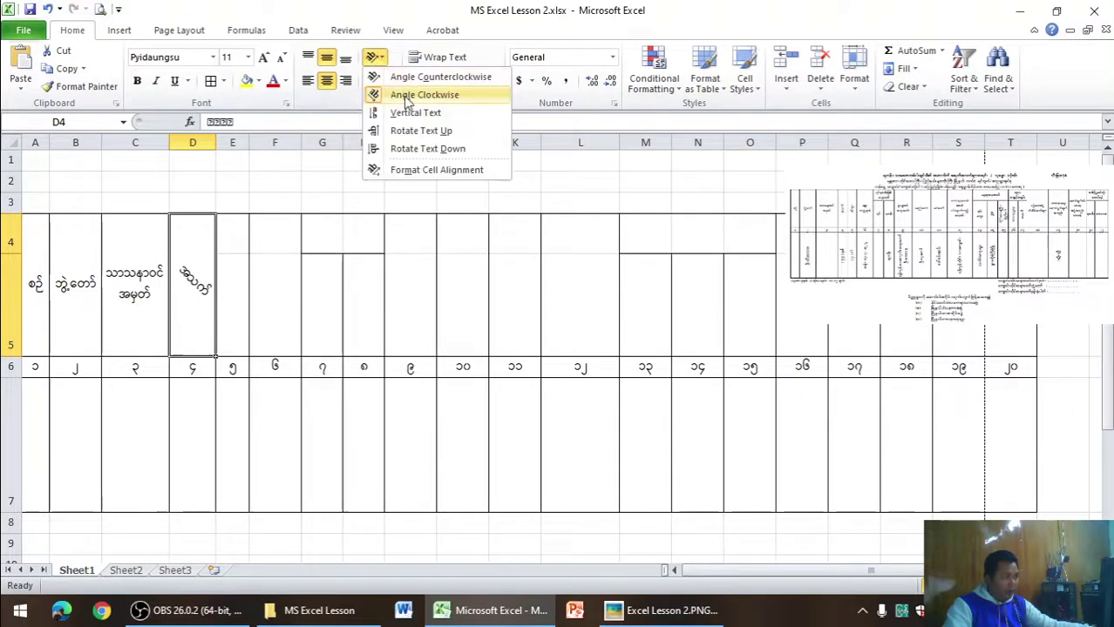
{"action": "left_click", "coordinate": [406, 112]}
{"action": "left_click", "coordinate": [374, 57]}
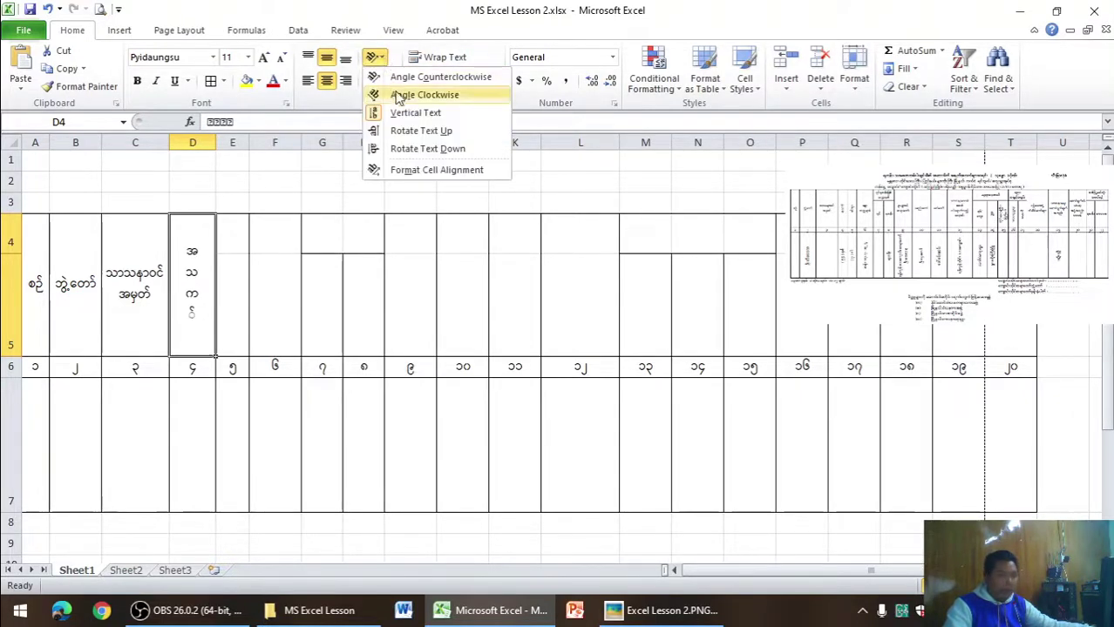
{"action": "left_click", "coordinate": [400, 131]}
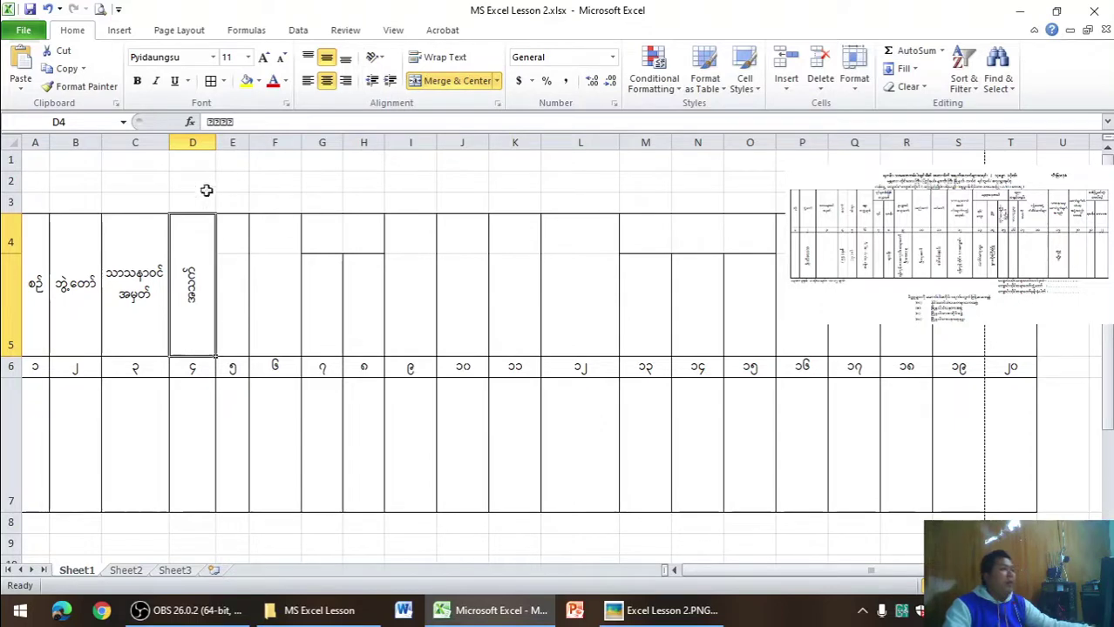
- Narrow column D to fit the upward-rotated header and compare with the reference form
{"action": "left_click_drag", "start_coordinate": [216, 142], "coordinate": [191, 147]}
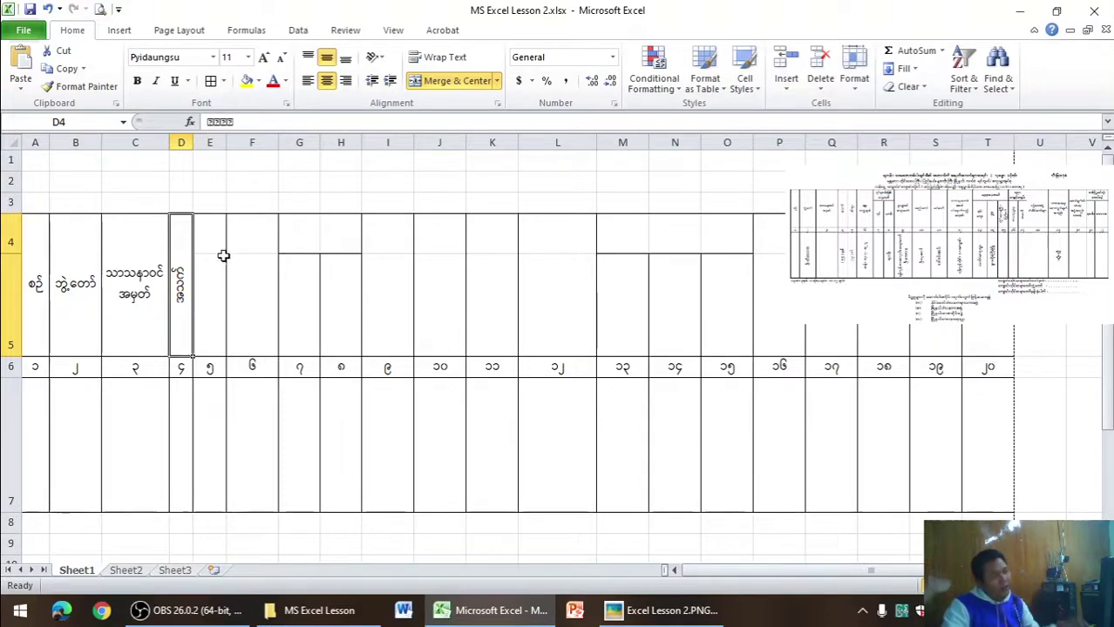
{"action": "left_click", "coordinate": [613, 616]}
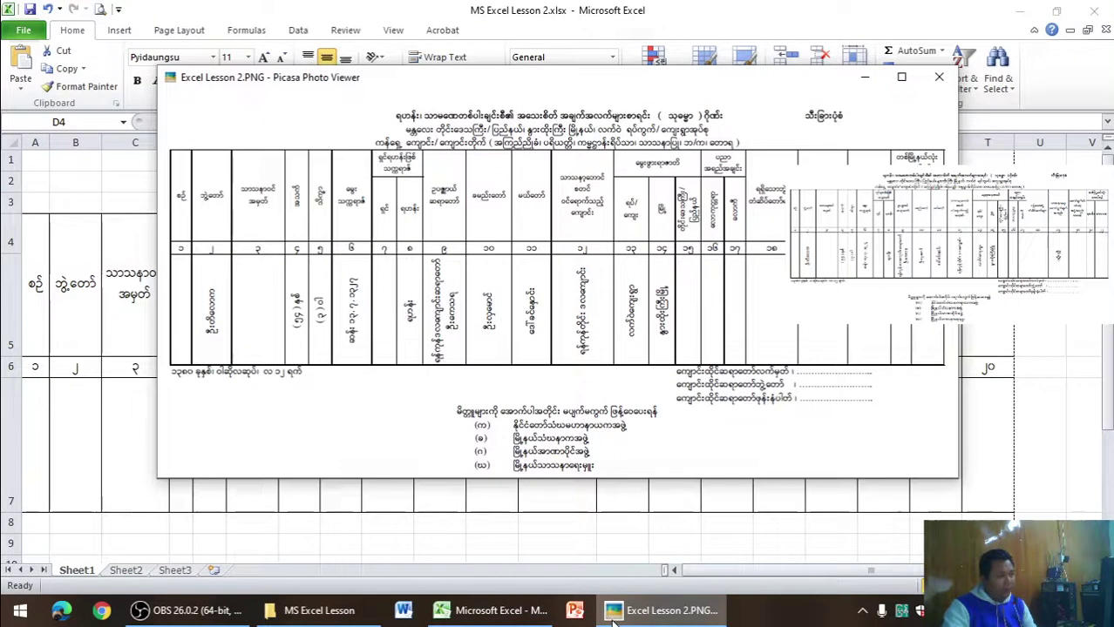
{"action": "left_click", "coordinate": [613, 615]}
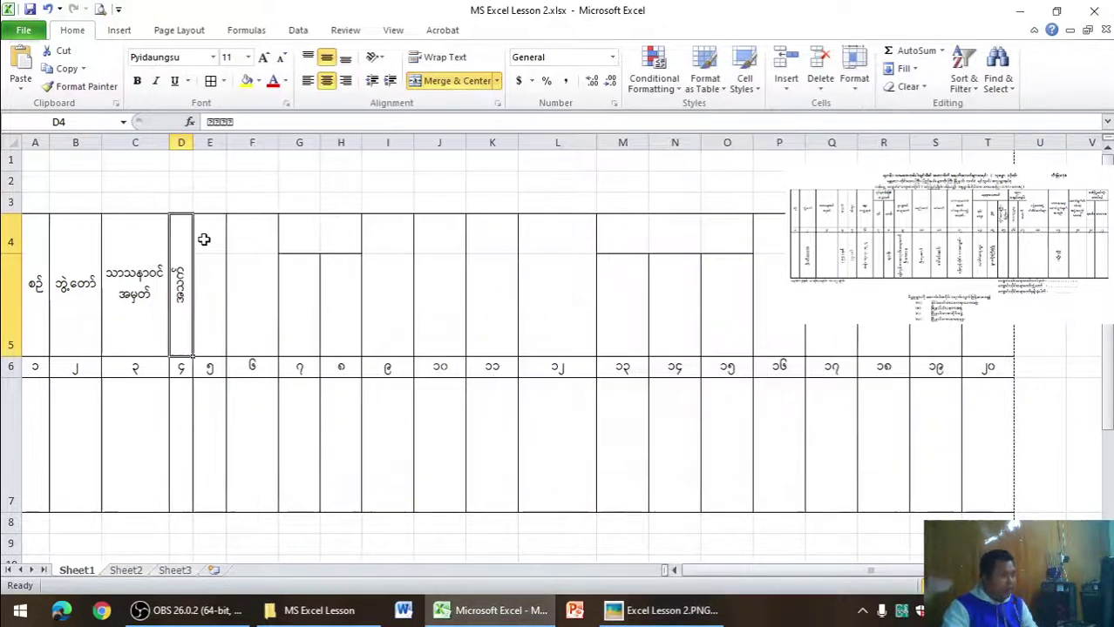
- Enter the header သိက္ခာ in cell E4
{"action": "left_click", "coordinate": [204, 239]}
{"action": "type", "text": "သိက်"}
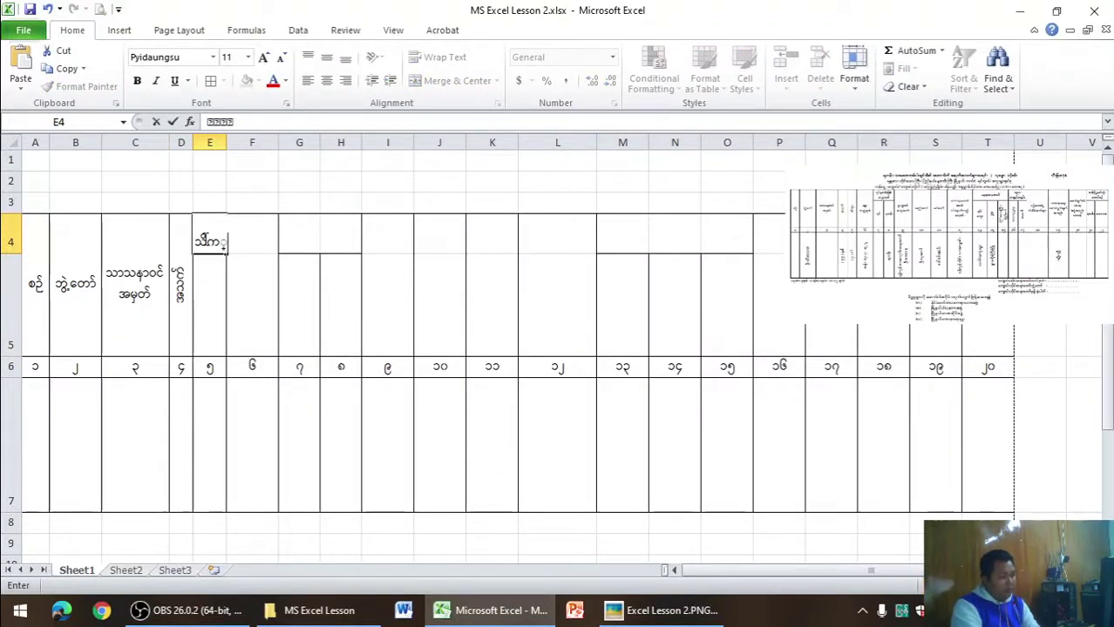
{"action": "type", "text": "ာ"}
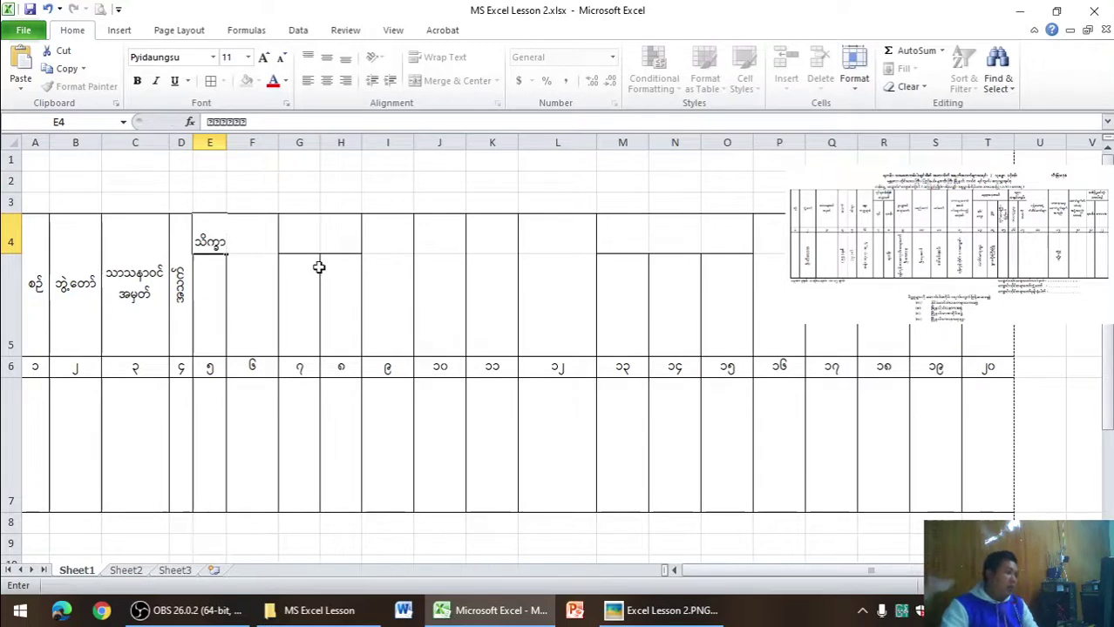
{"action": "left_click", "coordinate": [319, 266]}
- Rotate the E4:E5 header upward, merge and centre it, and narrow column E to ~30 pixels
{"action": "left_click", "coordinate": [214, 296]}
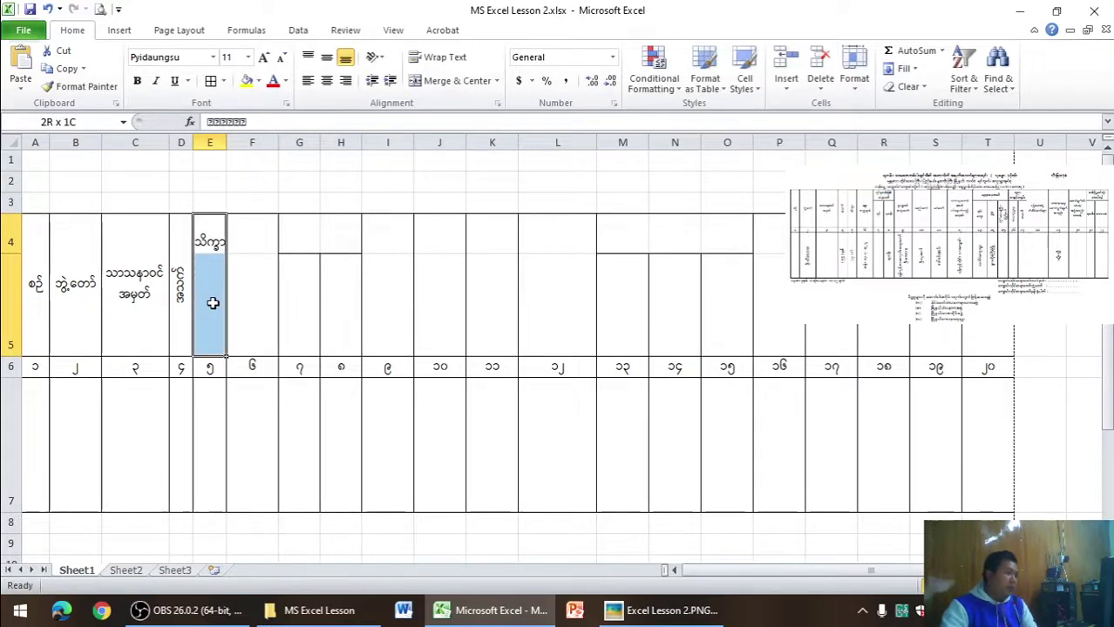
{"action": "left_click", "coordinate": [380, 59]}
{"action": "left_click", "coordinate": [397, 114]}
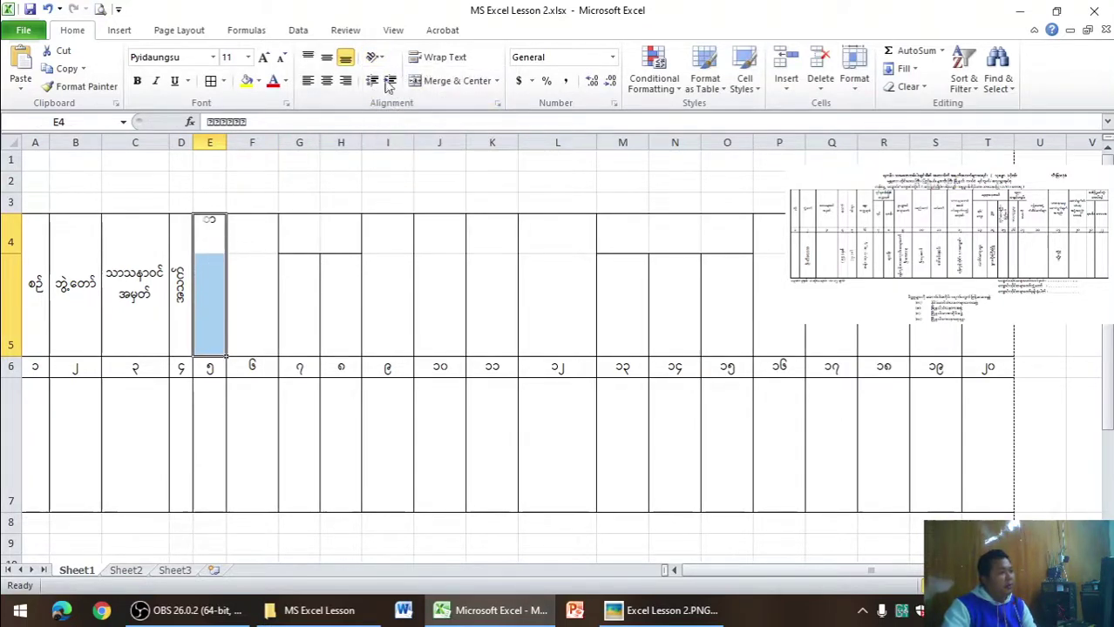
{"action": "left_click", "coordinate": [375, 57]}
{"action": "left_click", "coordinate": [397, 130]}
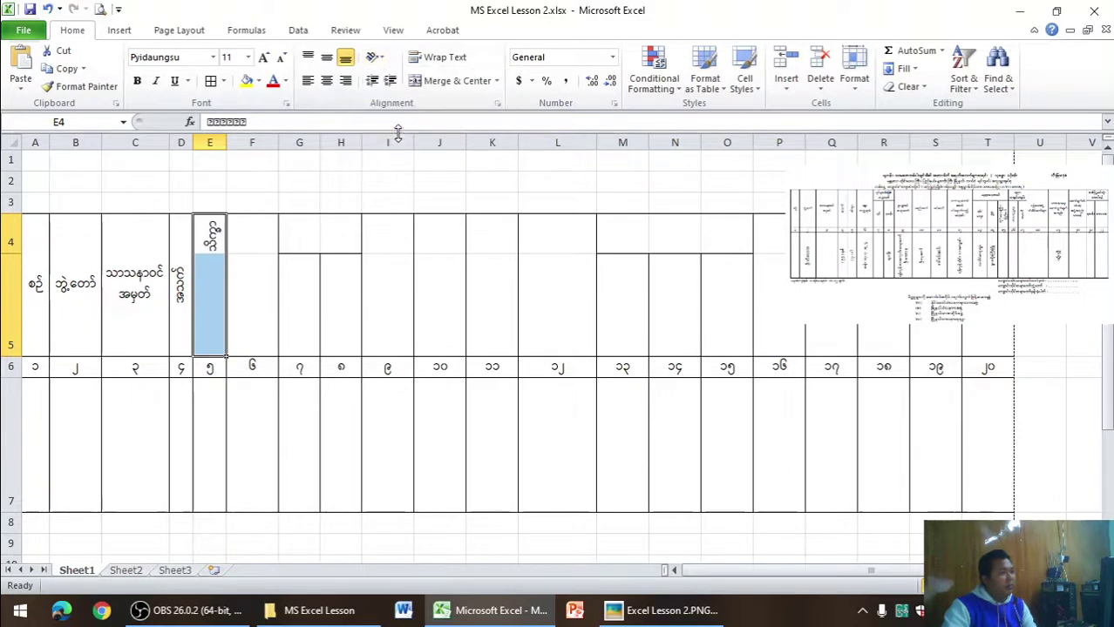
{"action": "left_click", "coordinate": [326, 57]}
{"action": "left_click", "coordinate": [325, 80]}
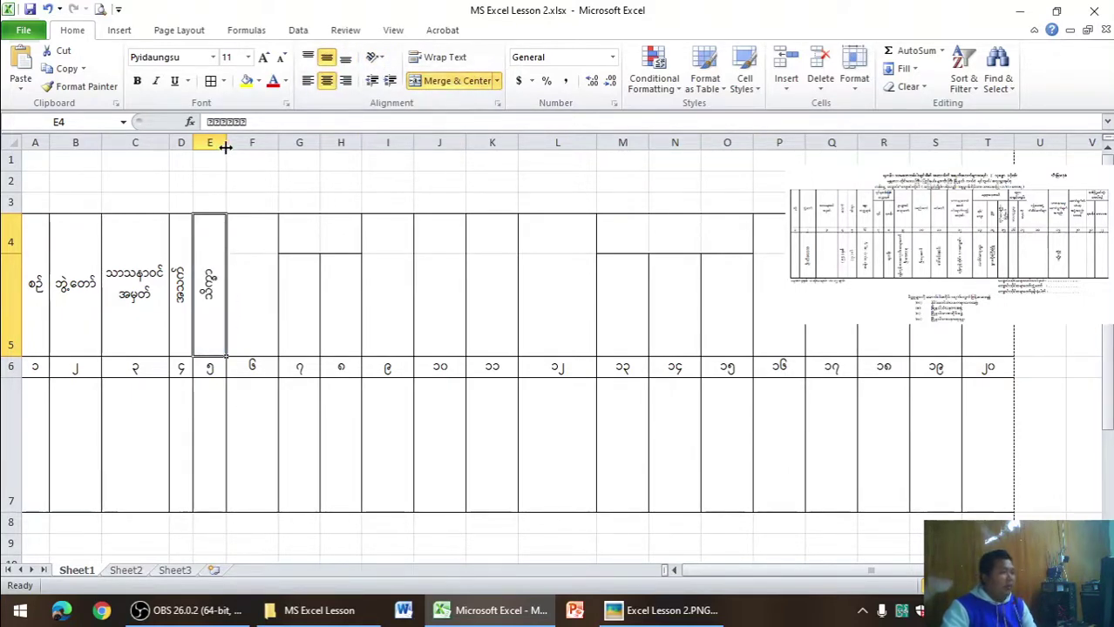
{"action": "left_click_drag", "start_coordinate": [227, 143], "coordinate": [216, 150]}
- Enter the two-line header မွေး / သက္ကရာဇ် in F4
{"action": "left_click", "coordinate": [241, 237]}
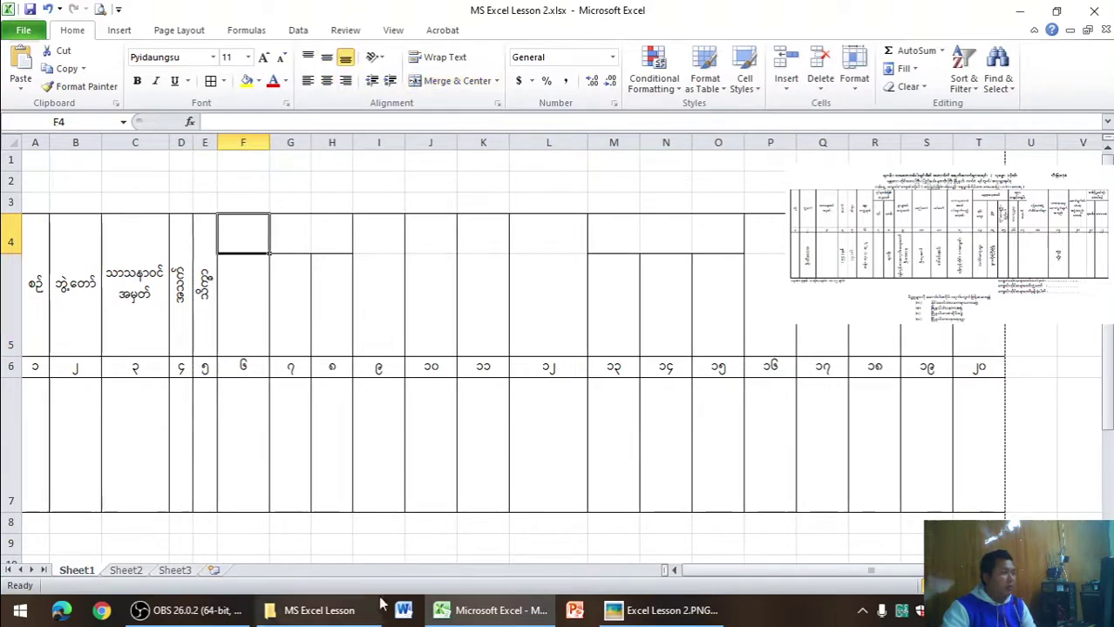
{"action": "left_click", "coordinate": [617, 612]}
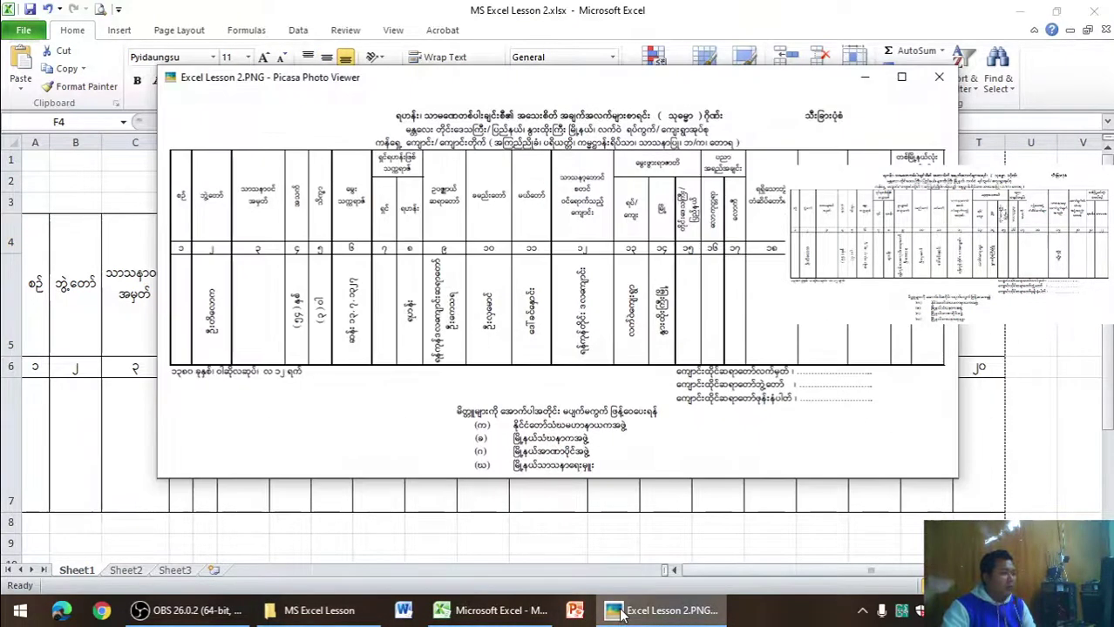
{"action": "left_click", "coordinate": [621, 614]}
{"action": "type", "text": "မေ"}
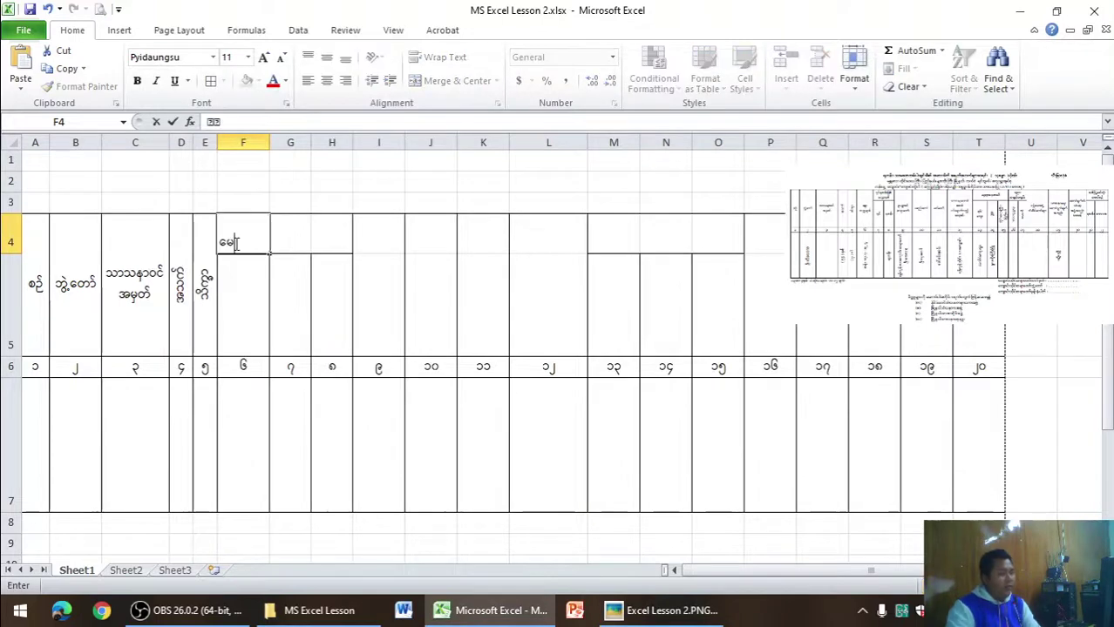
{"action": "type", "text": "ွး"}
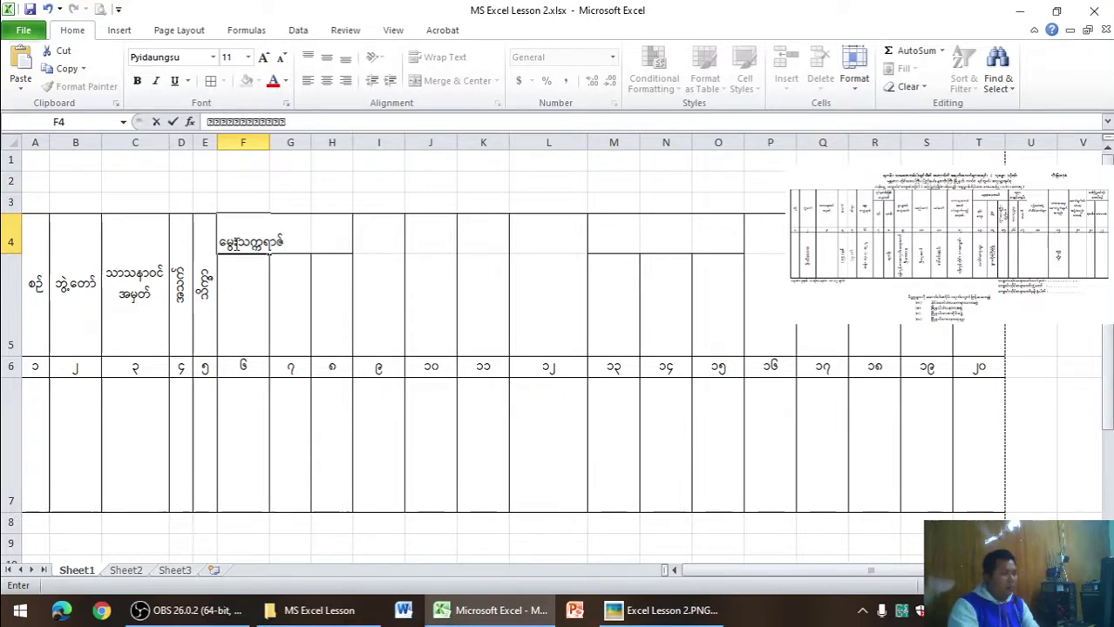
{"action": "key", "text": "BackSpace"}
{"action": "key", "text": "BackSpace"}
{"action": "key", "text": "BackSpace"}
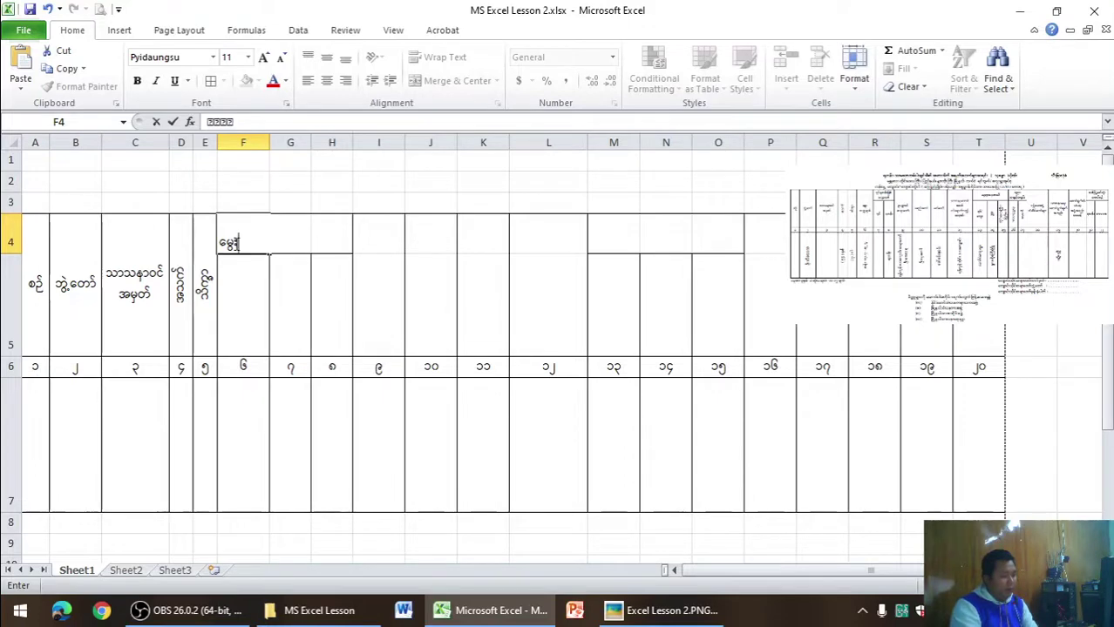
{"action": "key", "text": "alt+Return"}
{"action": "type", "text": "သက"}
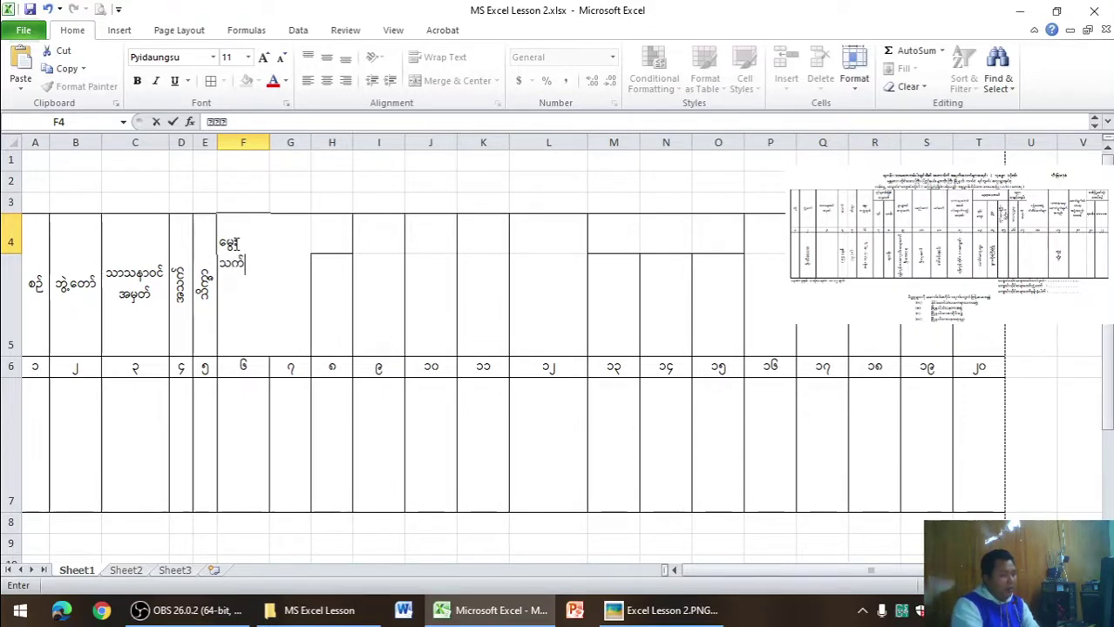
{"action": "type", "text": "္ကရာ"}
{"action": "type", "text": "ဇ်"}
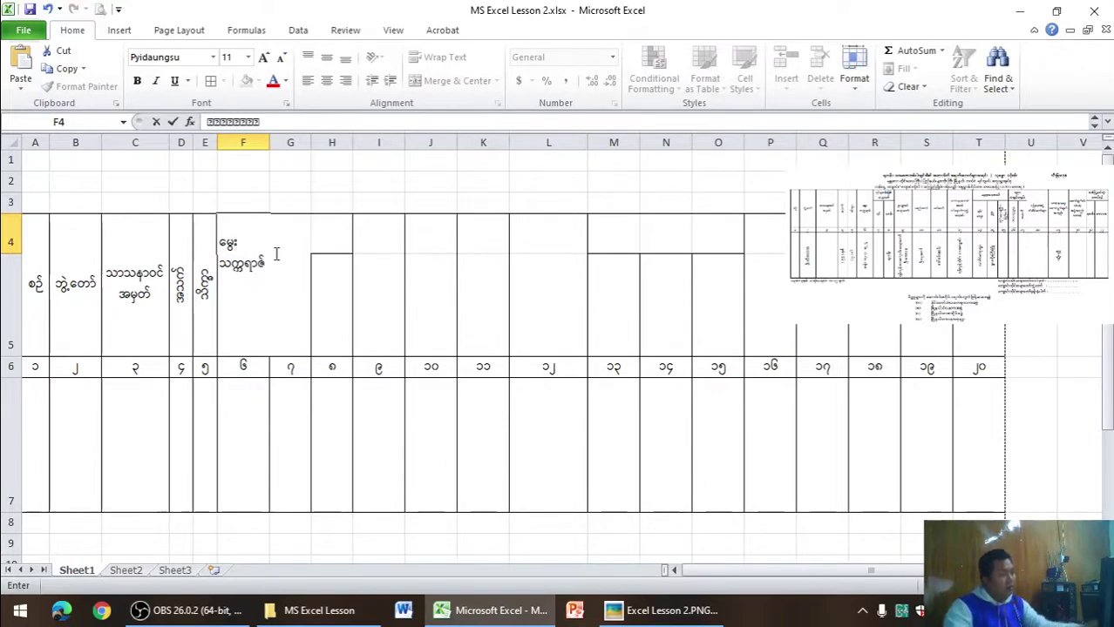
{"action": "left_click", "coordinate": [331, 279]}
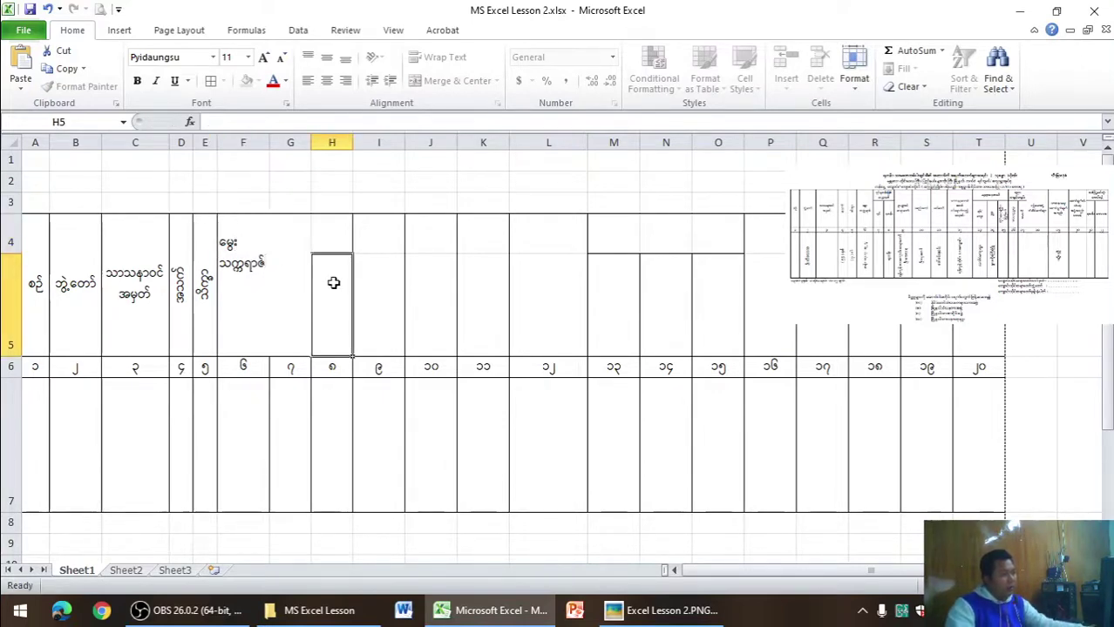
- Wrap, middle-align and merge-centre F4:F5, then compare with the reference form
{"action": "left_click_drag", "start_coordinate": [246, 239], "coordinate": [251, 287]}
{"action": "left_click", "coordinate": [436, 57]}
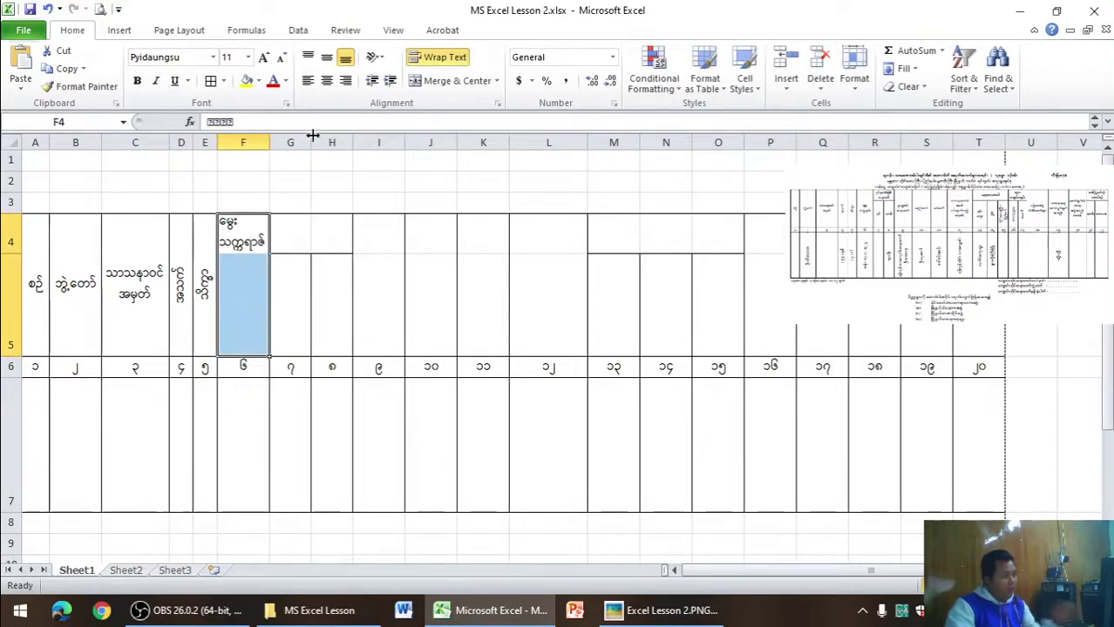
{"action": "left_click", "coordinate": [326, 56]}
{"action": "left_click", "coordinate": [420, 87]}
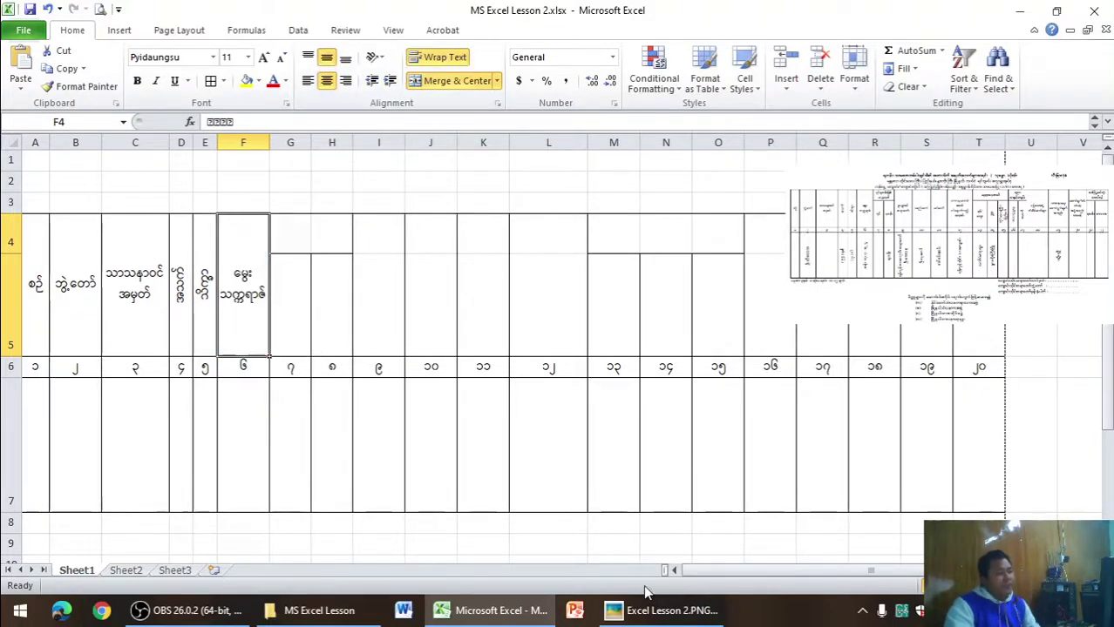
{"action": "left_click", "coordinate": [649, 617]}
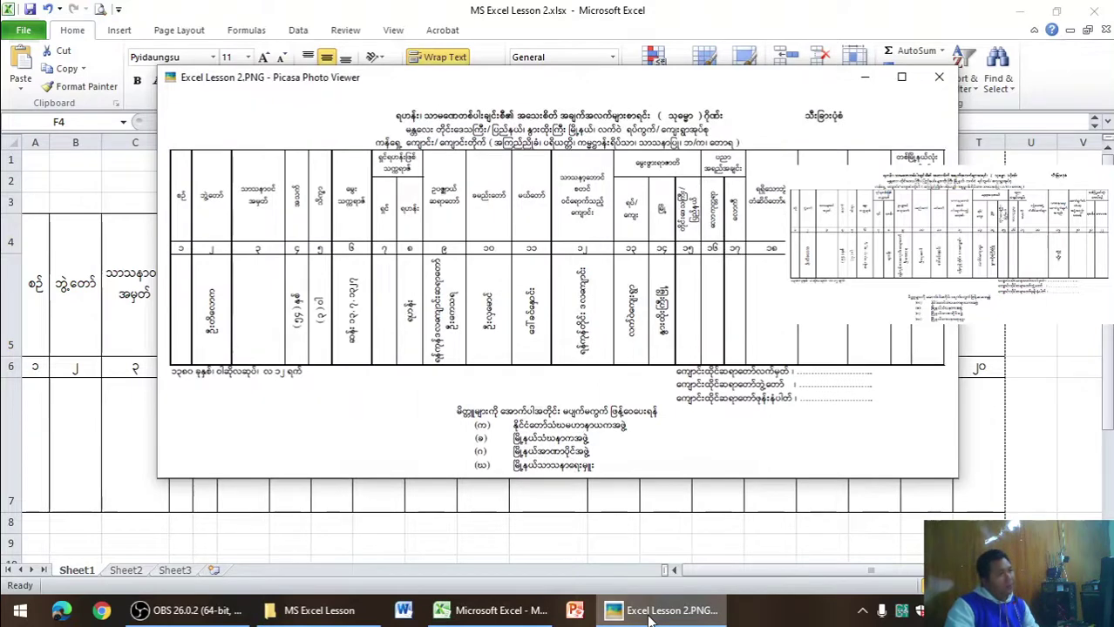
{"action": "left_click", "coordinate": [649, 618]}
- Enter the two-line heading ရှင်ရဟန်းဖြစ်သက္ကရာဇ် in G4
{"action": "left_click", "coordinate": [305, 242]}
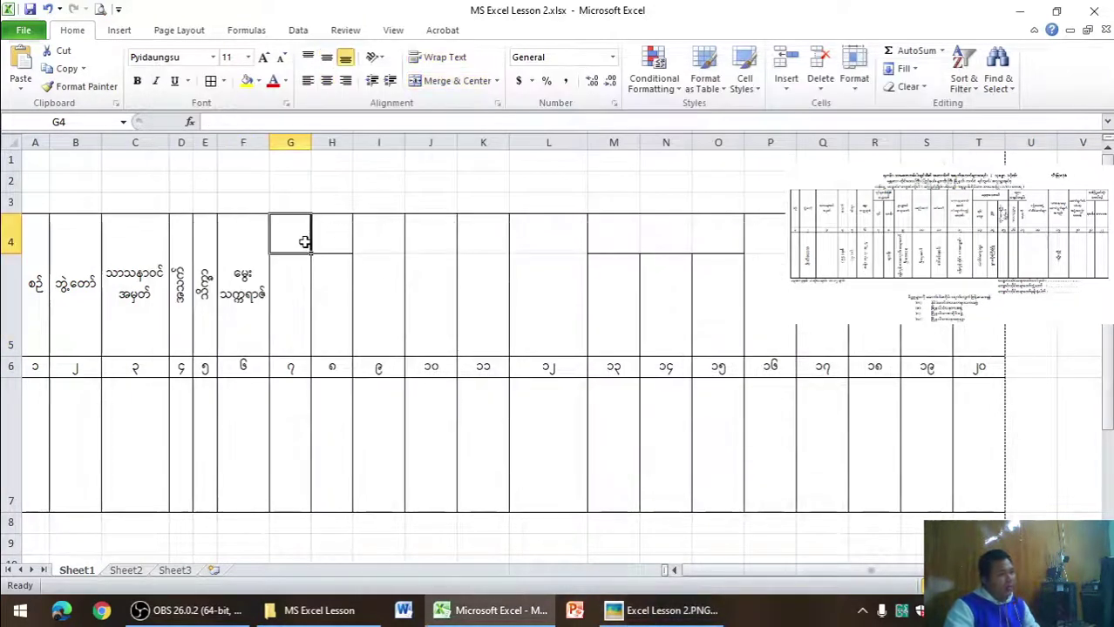
{"action": "type", "text": "ရ"}
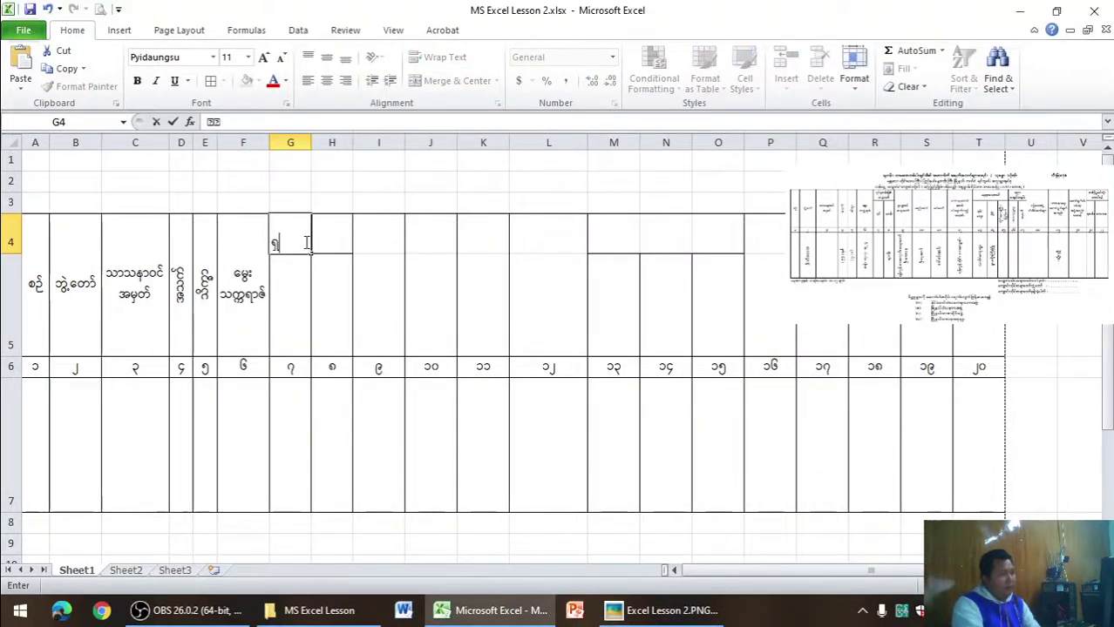
{"action": "type", "text": "ှင်သ"}
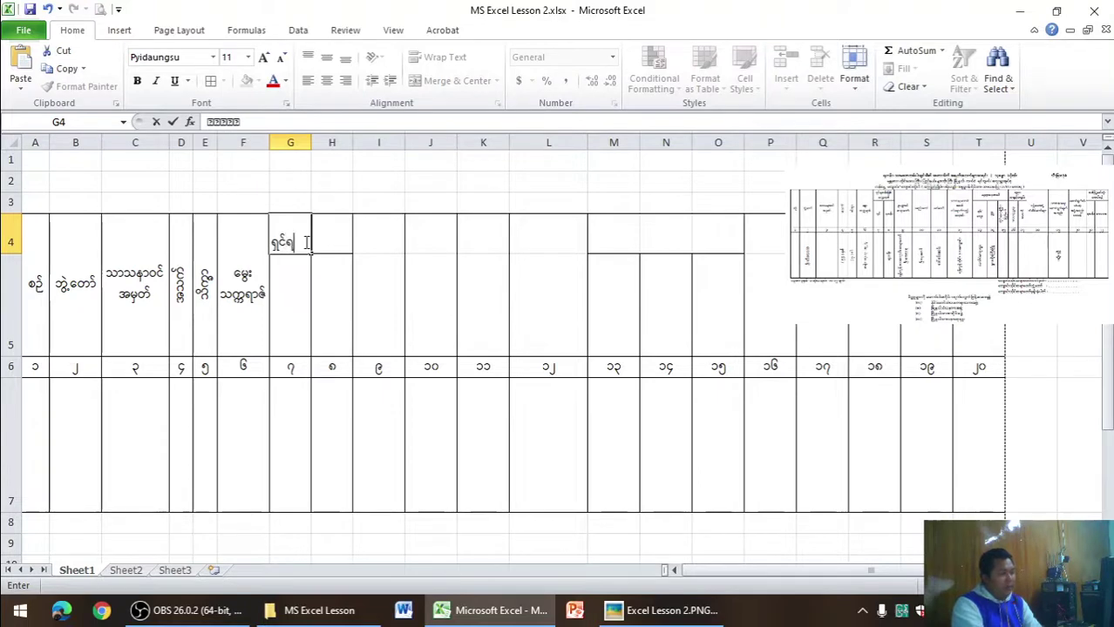
{"action": "type", "text": "စ"}
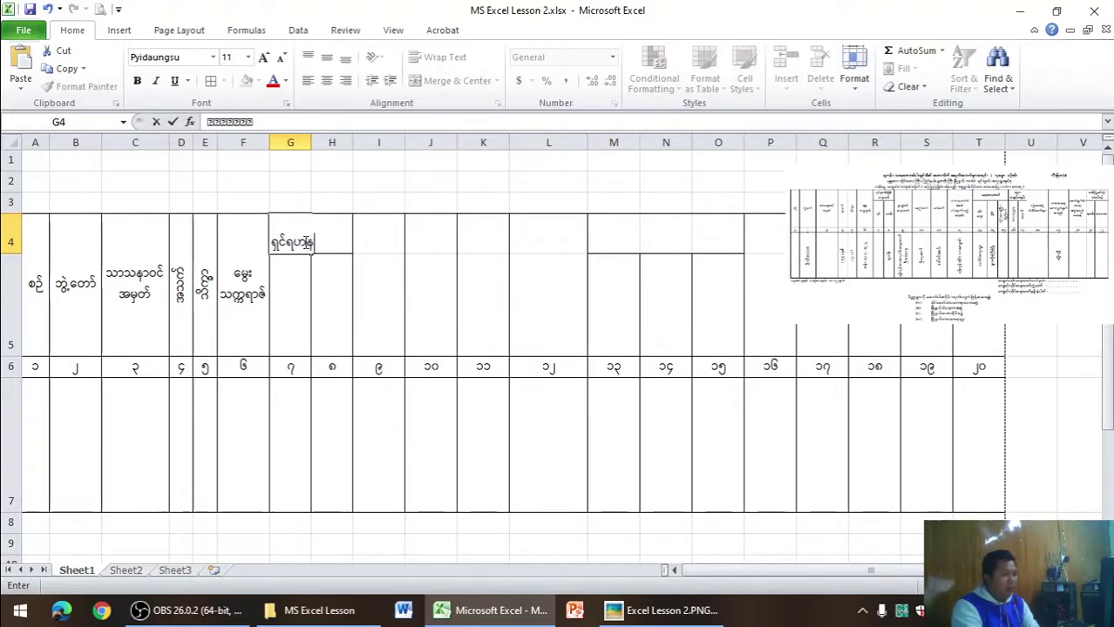
{"action": "type", "text": "ဖြစ်"}
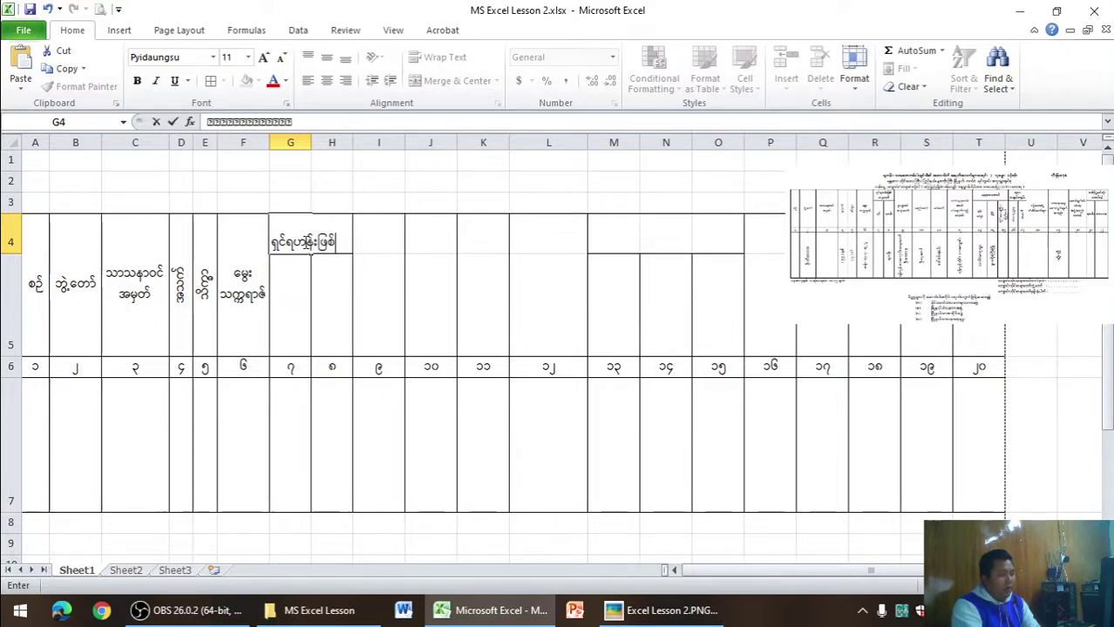
{"action": "key", "text": "alt+Return"}
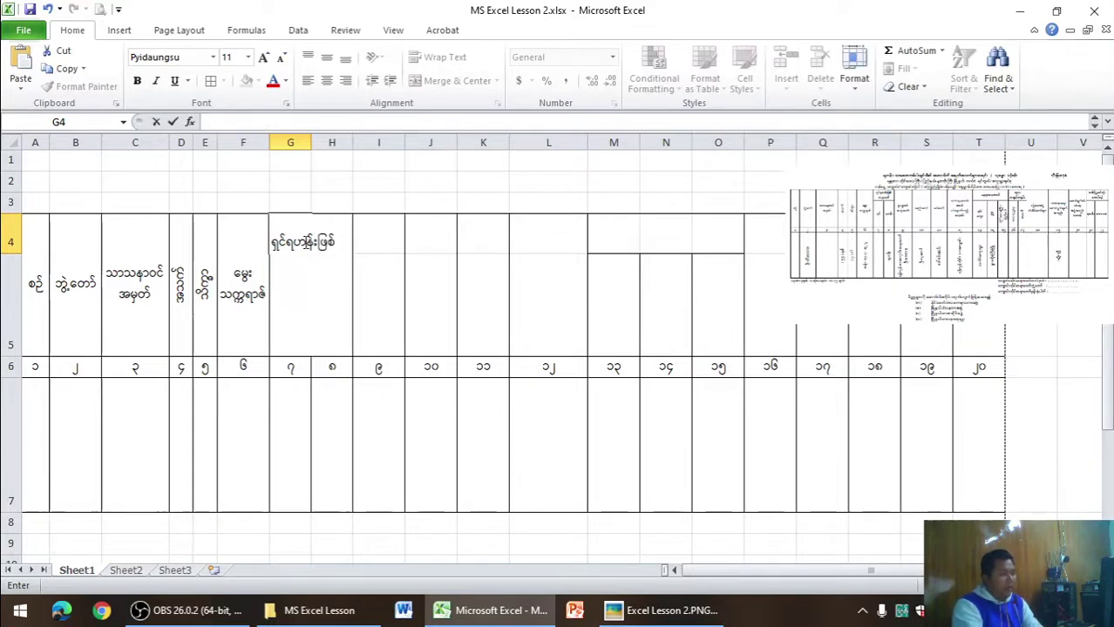
{"action": "type", "text": "သက္က"}
{"action": "key", "text": "BackSpace"}
{"action": "type", "text": "တ္တရာ"}
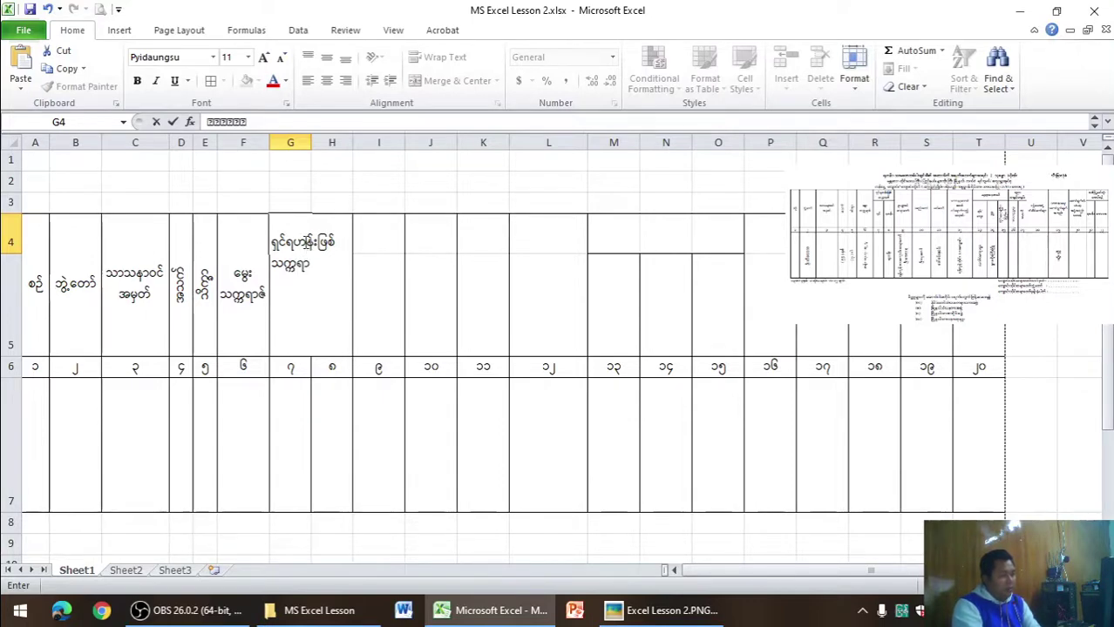
{"action": "type", "text": "ဇ်"}
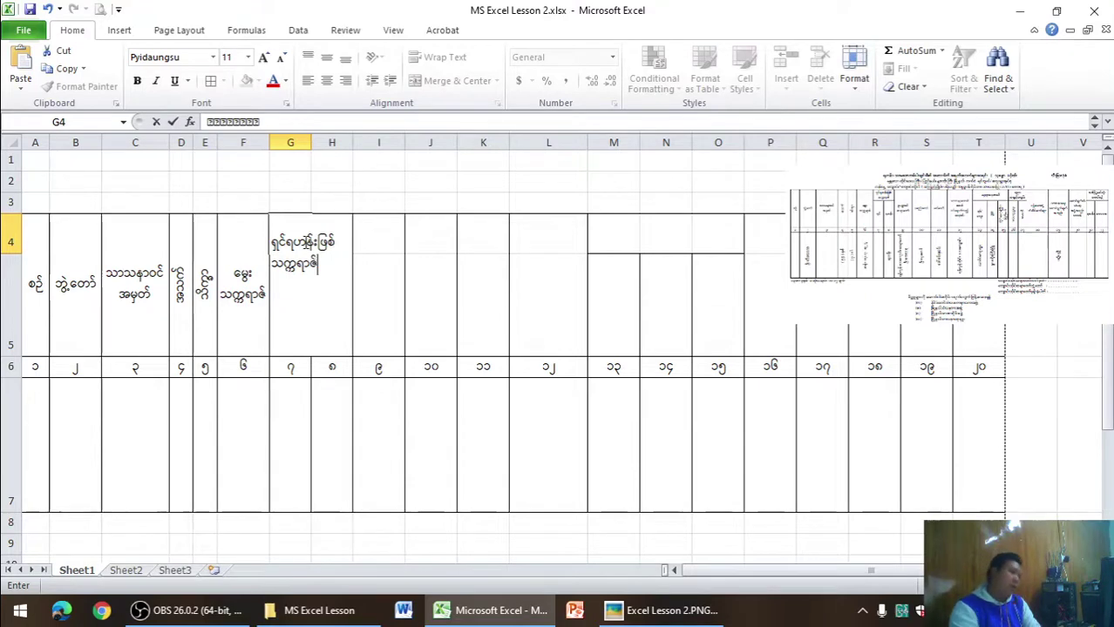
{"action": "left_click", "coordinate": [412, 291]}
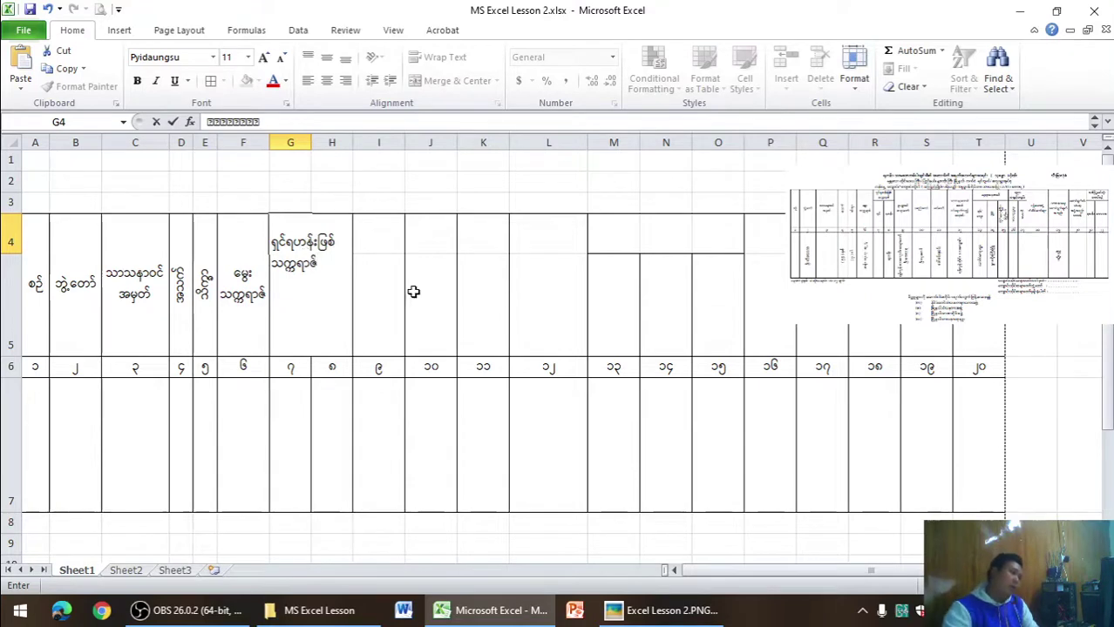
- Wrap and merge-centre the heading across G4:H4, and make row 4 slightly taller
{"action": "left_click_drag", "start_coordinate": [310, 250], "coordinate": [323, 242]}
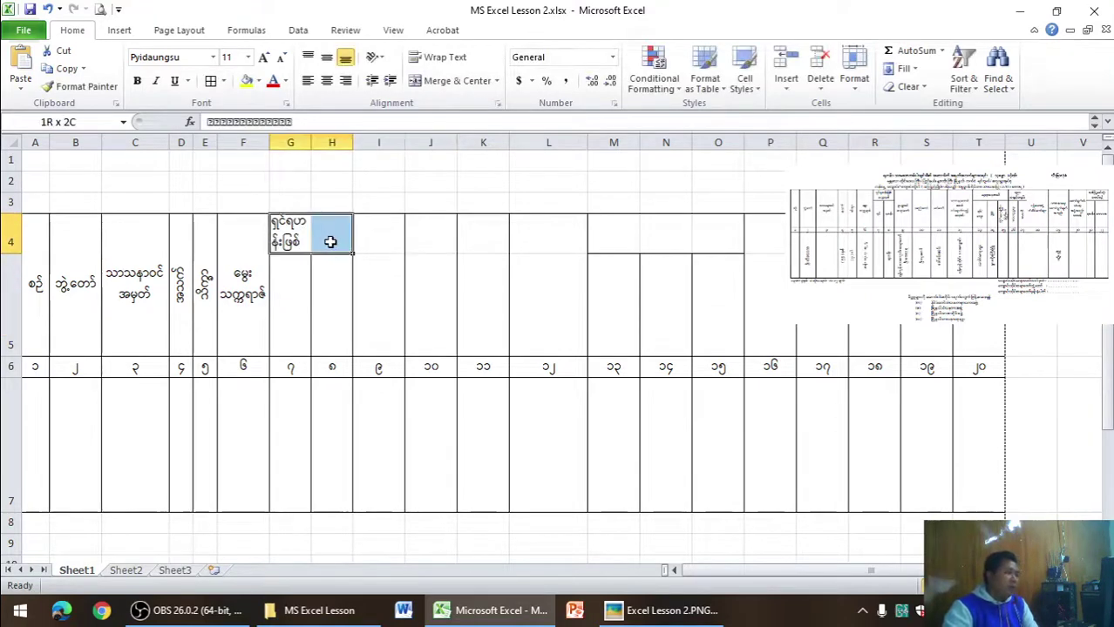
{"action": "left_click", "coordinate": [327, 57]}
{"action": "left_click", "coordinate": [457, 80]}
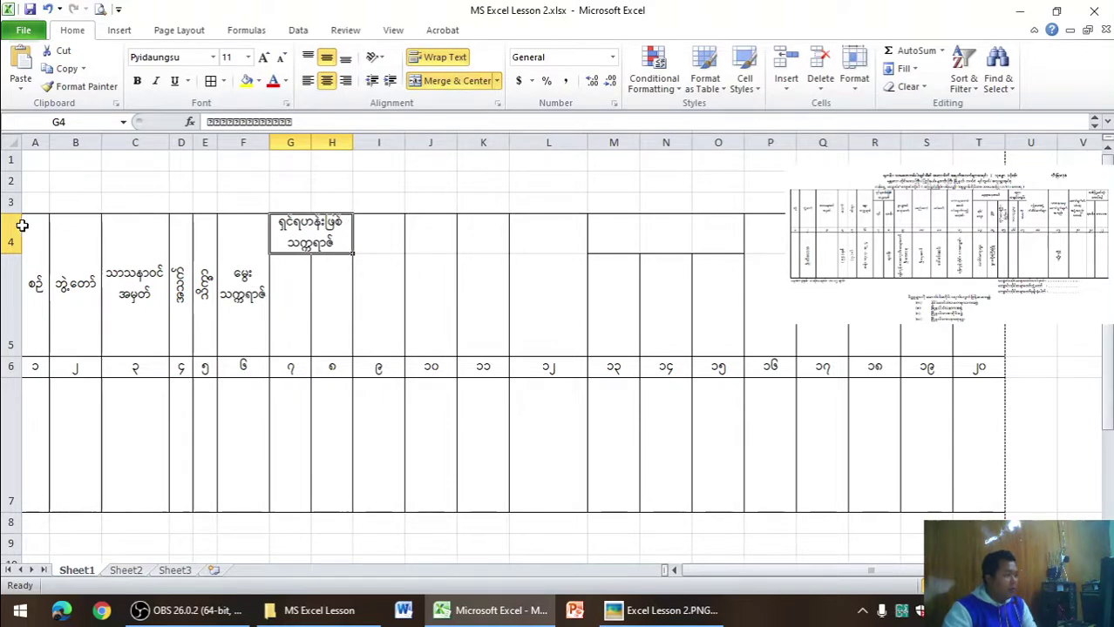
{"action": "left_click_drag", "start_coordinate": [8, 252], "coordinate": [14, 262]}
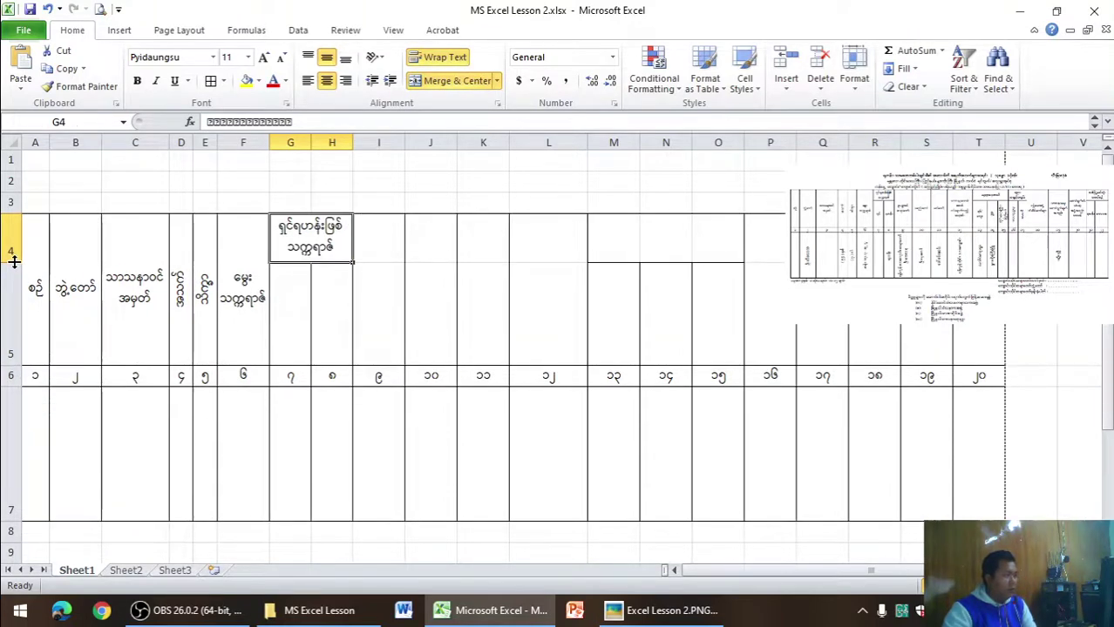
- Enter sub-headings ရှင် in G5 and ရဟန်း in H5, removing unwanted AutoComplete text
{"action": "left_click", "coordinate": [675, 617]}
{"action": "left_click", "coordinate": [676, 617]}
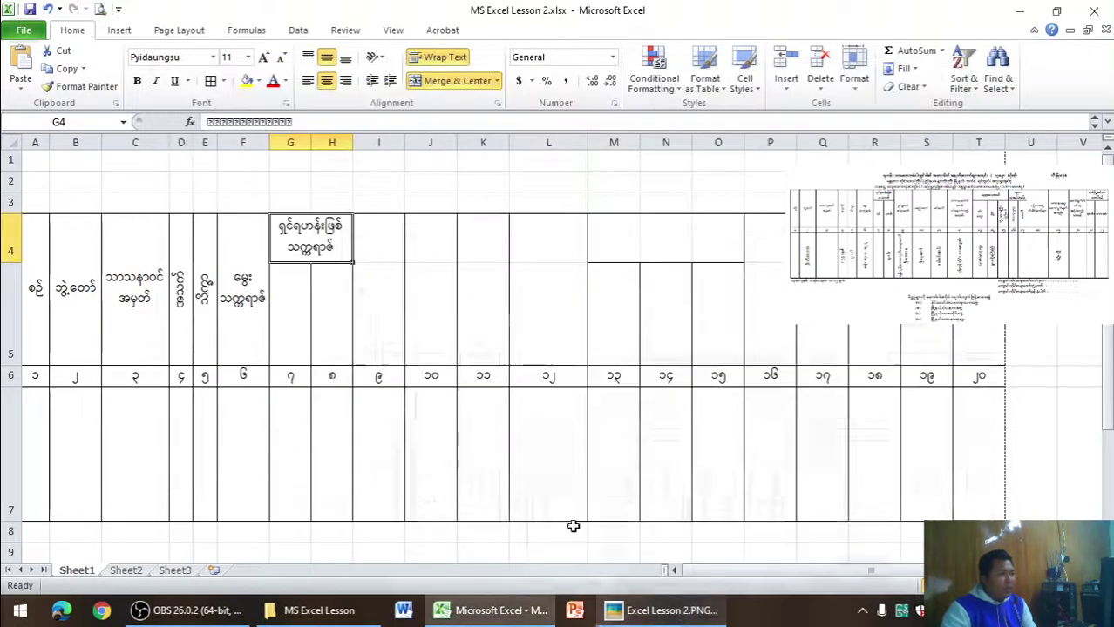
{"action": "left_click", "coordinate": [306, 326]}
{"action": "type", "text": "ရဟန်း"}
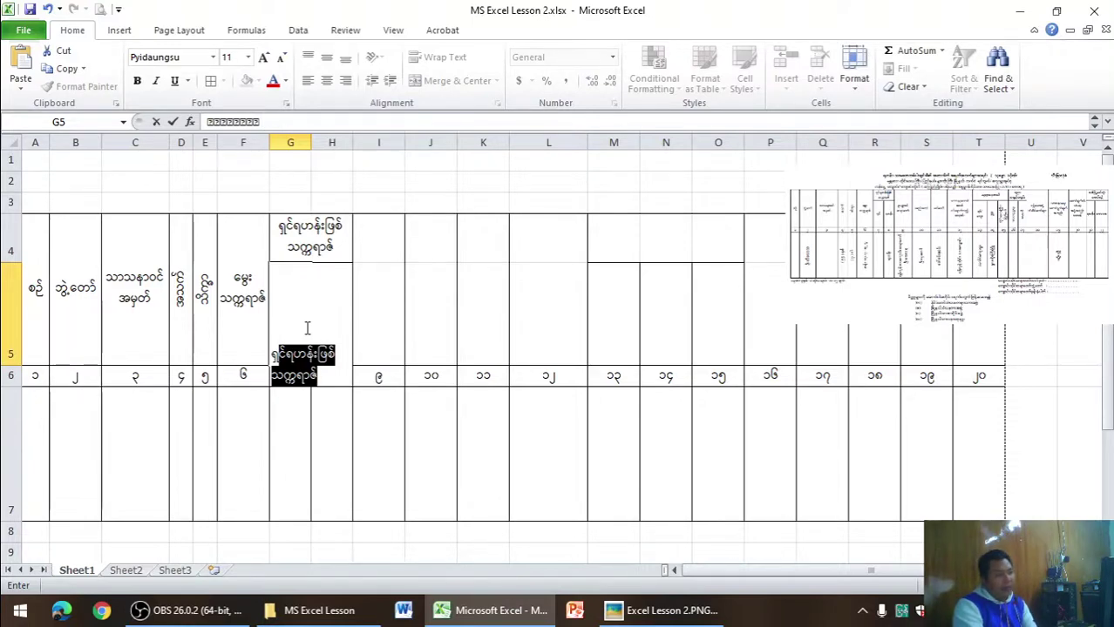
{"action": "type", "text": "ဖြစ် သက္ကရာဇ်"}
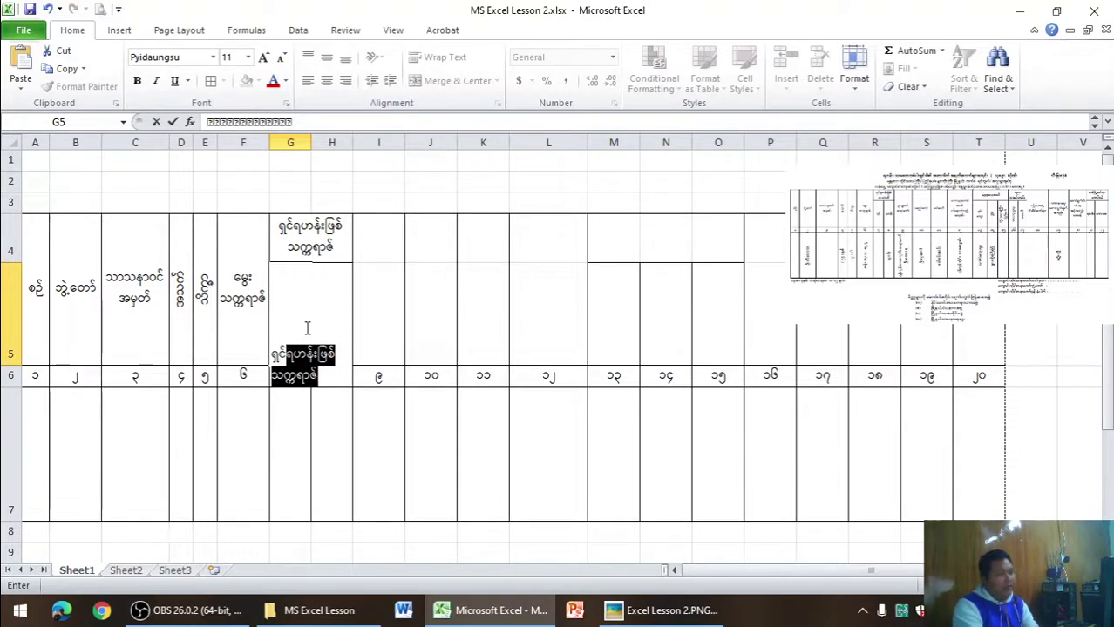
{"action": "key", "text": "BackSpace"}
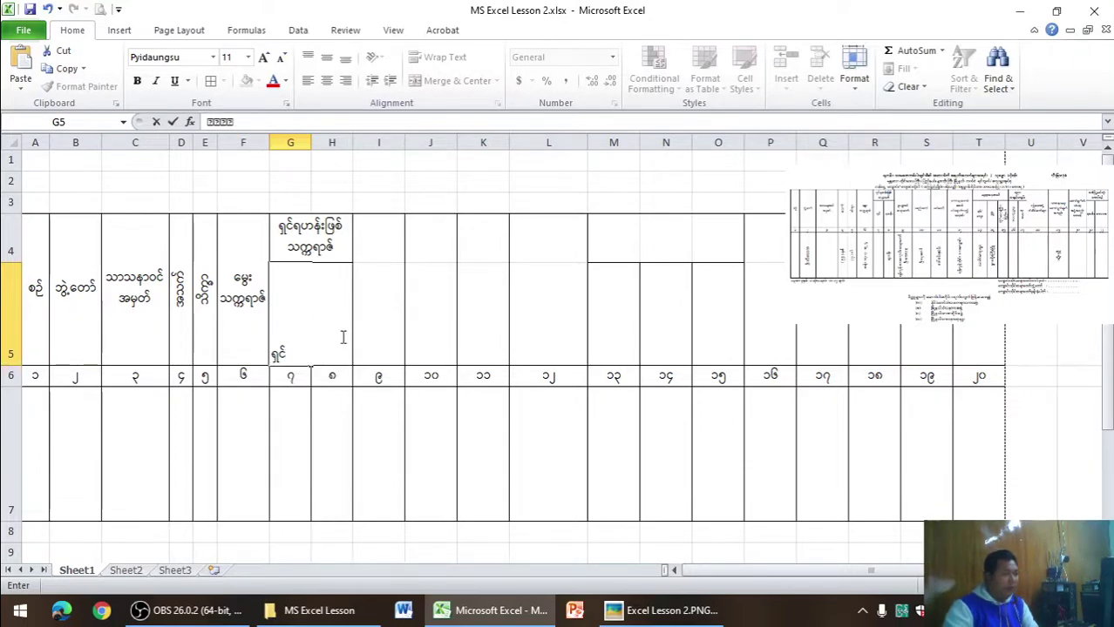
{"action": "key", "text": "F2"}
{"action": "left_click", "coordinate": [383, 309]}
{"action": "left_click", "coordinate": [324, 311]}
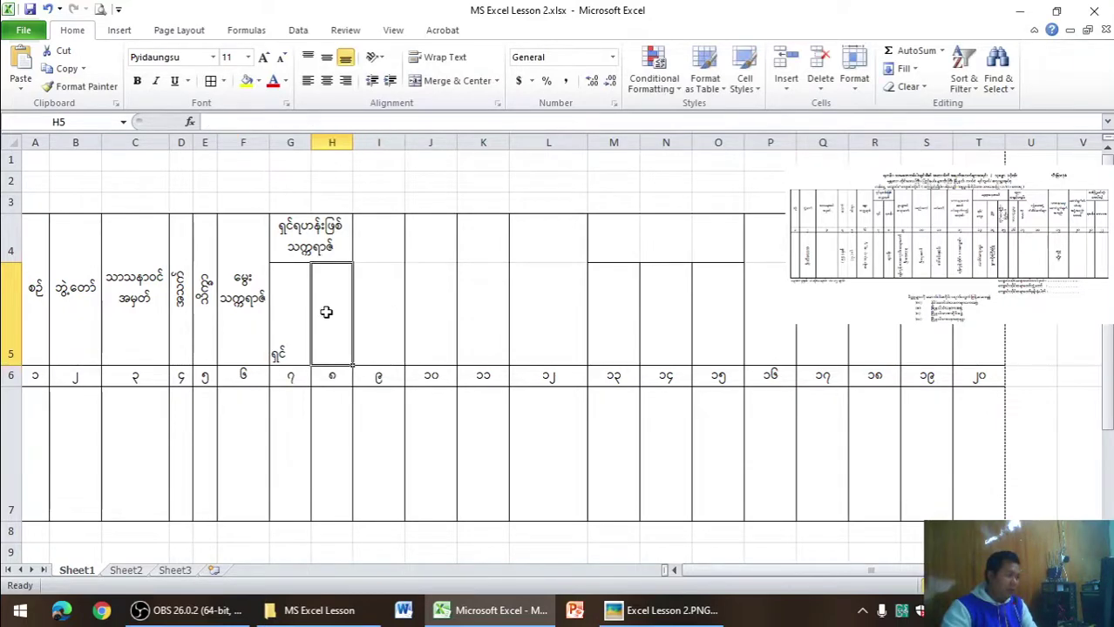
{"action": "type", "text": "ရဟန်"}
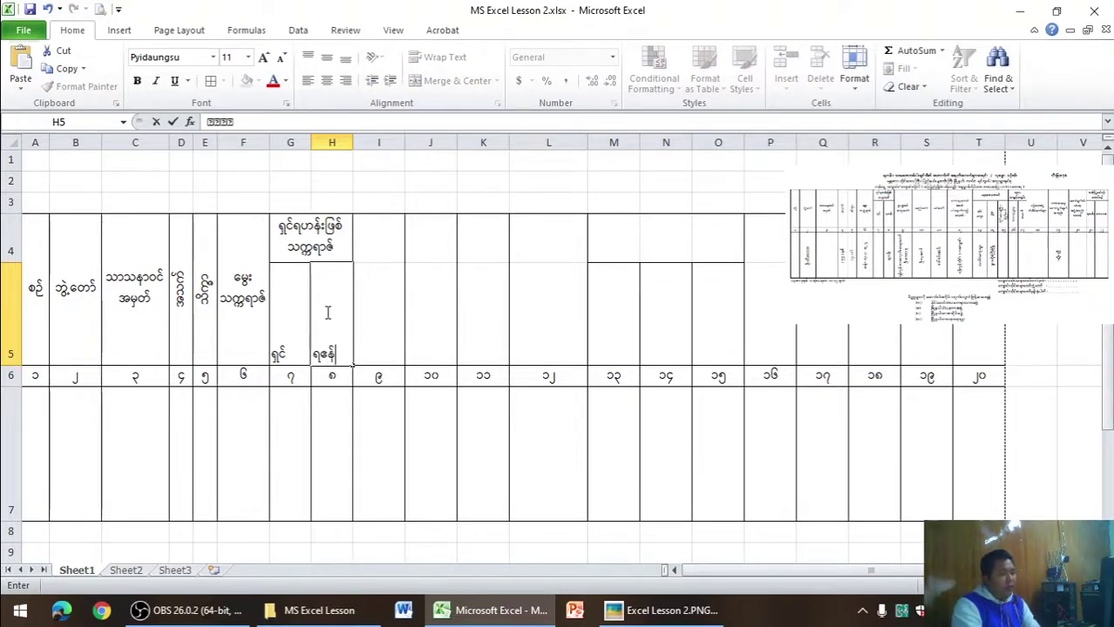
{"action": "type", "text": "ဟာန်"}
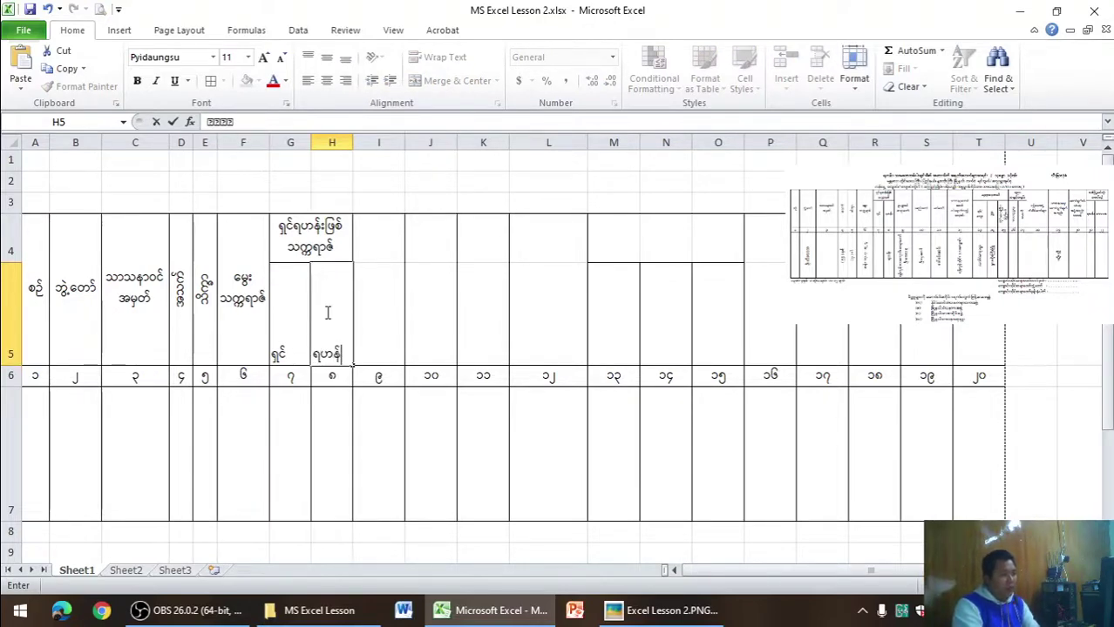
{"action": "type", "text": "း"}
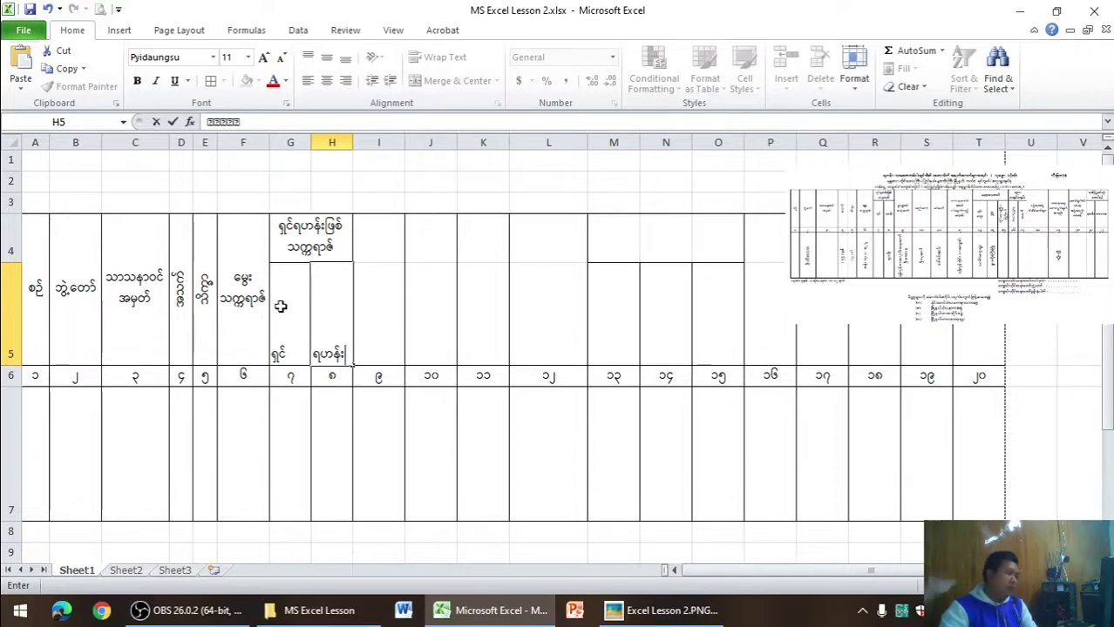
{"action": "left_click", "coordinate": [281, 306]}
- Centre G5 and H5 both vertically and horizontally, then view the reference form picture
{"action": "left_click", "coordinate": [326, 56]}
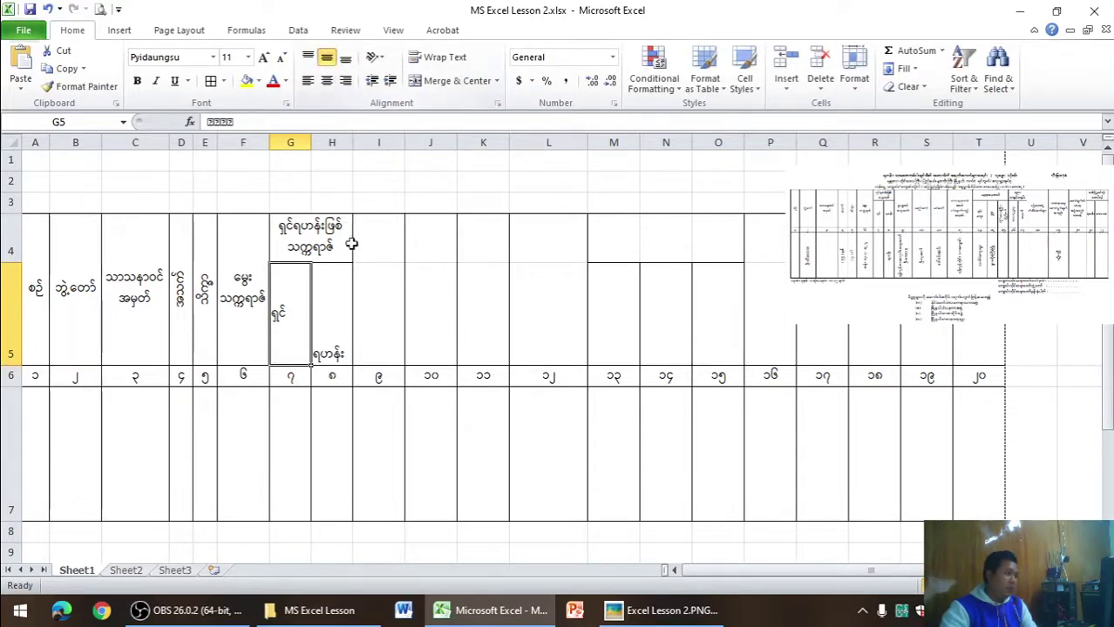
{"action": "left_click", "coordinate": [326, 80]}
{"action": "key", "text": "Right"}
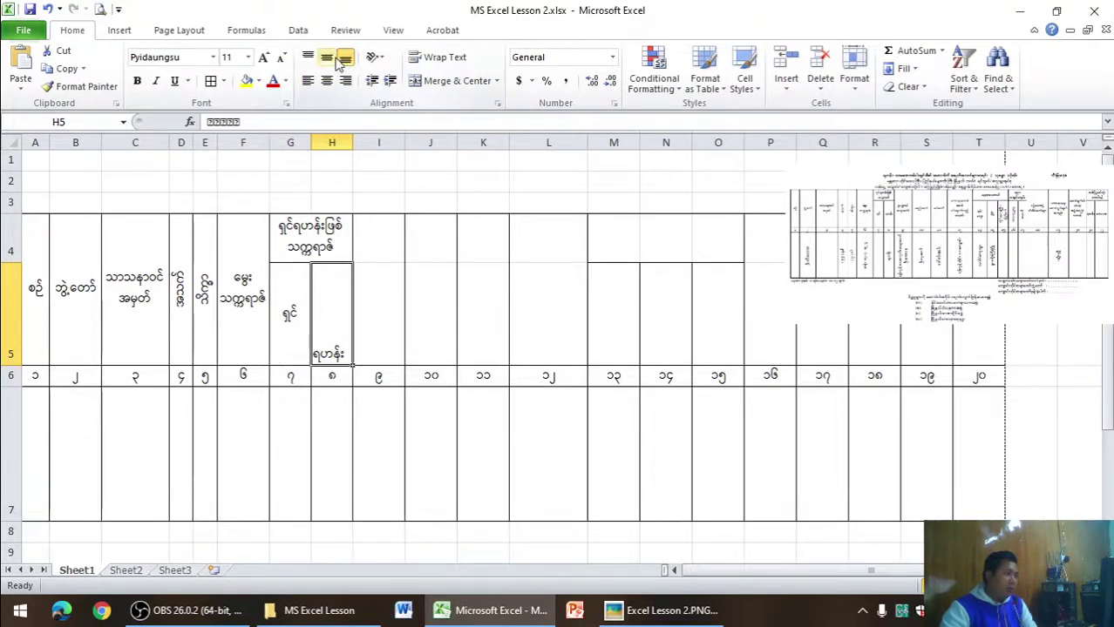
{"action": "left_click", "coordinate": [326, 57]}
{"action": "left_click", "coordinate": [325, 80]}
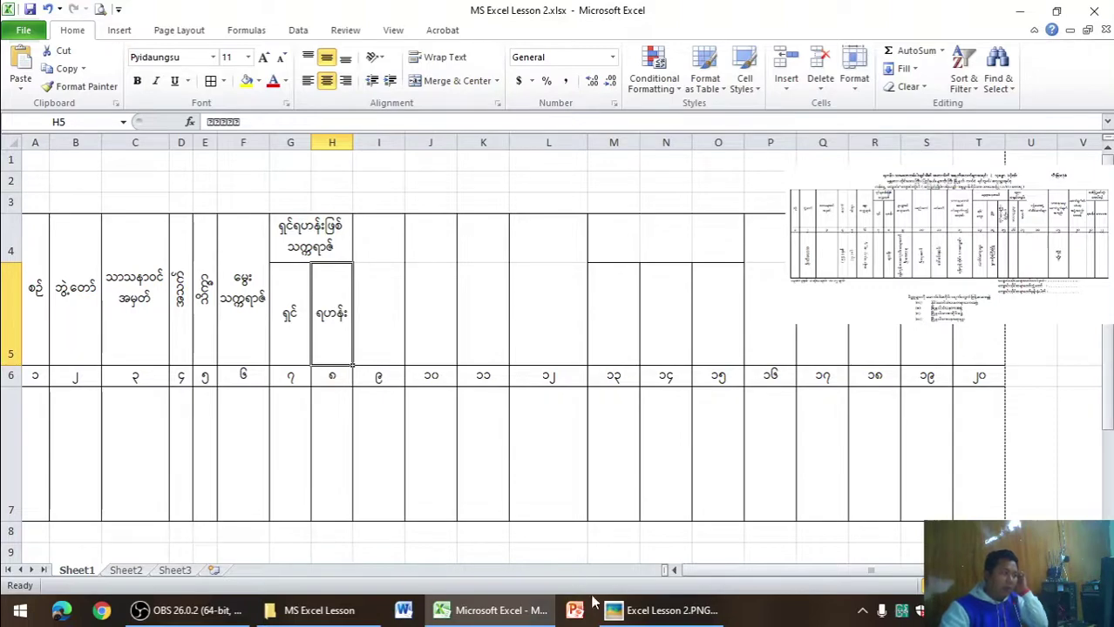
{"action": "left_click", "coordinate": [614, 613]}
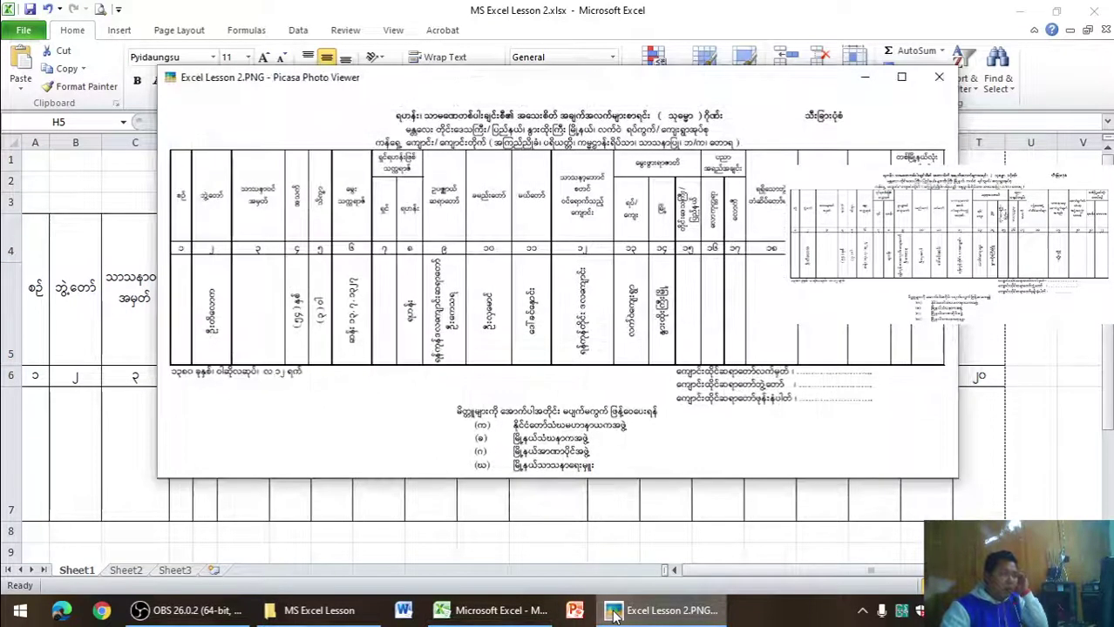
- Widen column I and type the first line of the I4 heading, checking the reference form
{"action": "left_click", "coordinate": [615, 612]}
{"action": "left_click", "coordinate": [366, 233]}
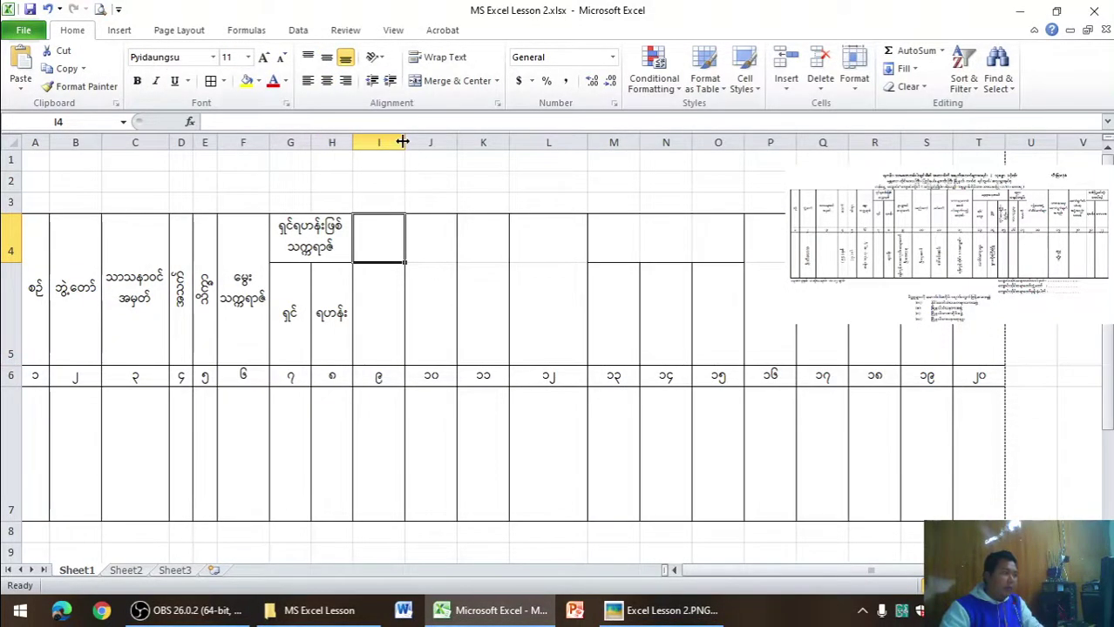
{"action": "left_click_drag", "start_coordinate": [402, 142], "coordinate": [416, 142]}
{"action": "type", "text": "ဍ"}
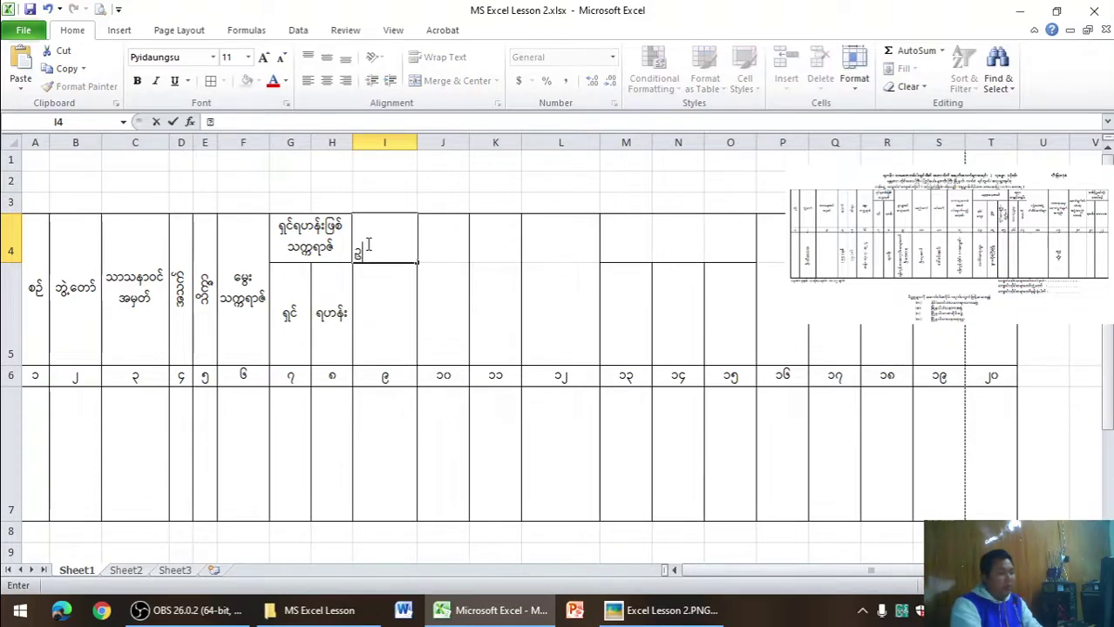
{"action": "type", "text": "ပ"}
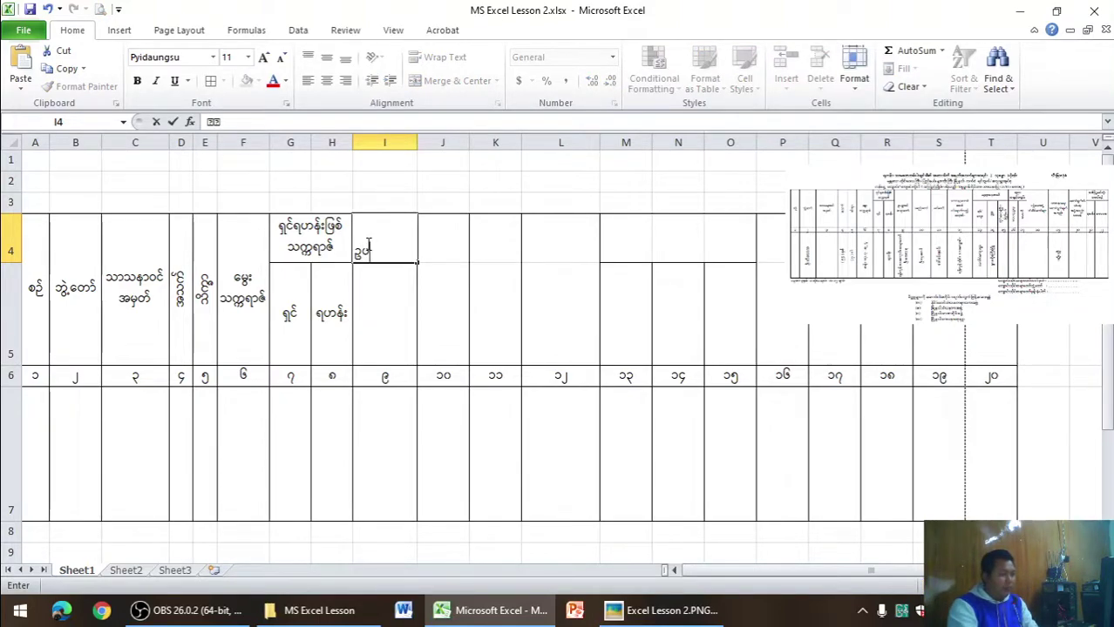
{"action": "key", "text": "alt+Tab"}
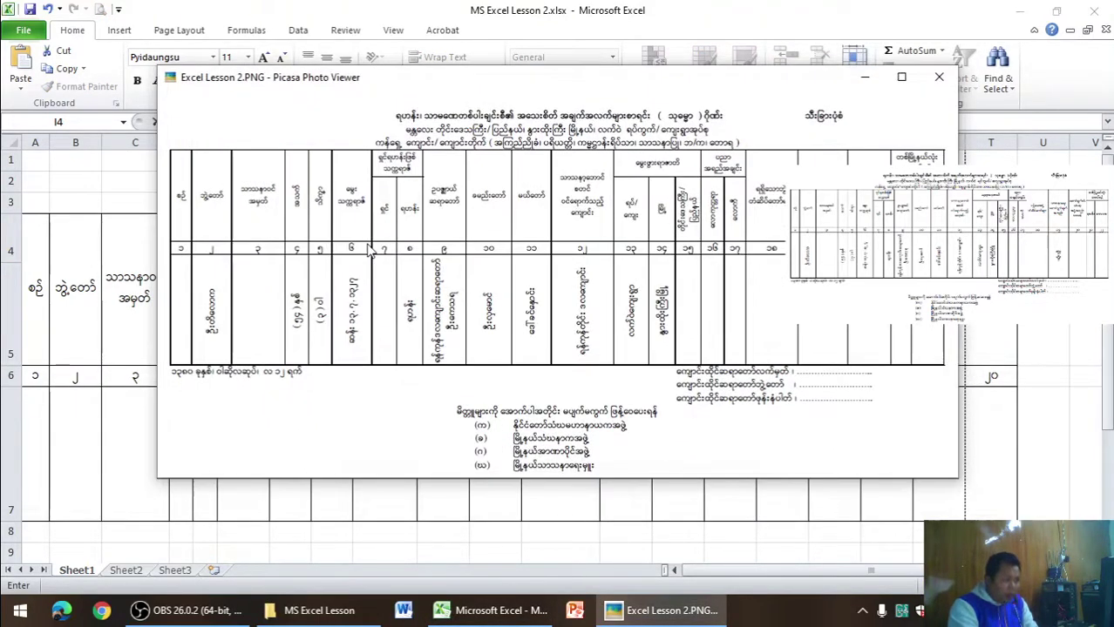
{"action": "key", "text": "alt+Tab"}
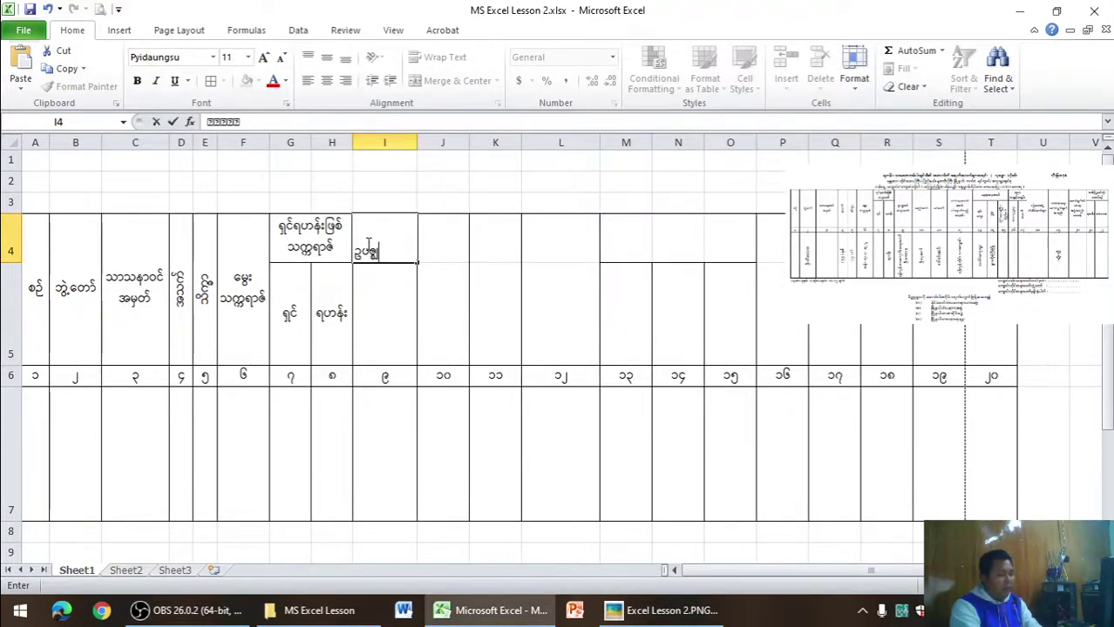
{"action": "key", "text": "alt+Tab"}
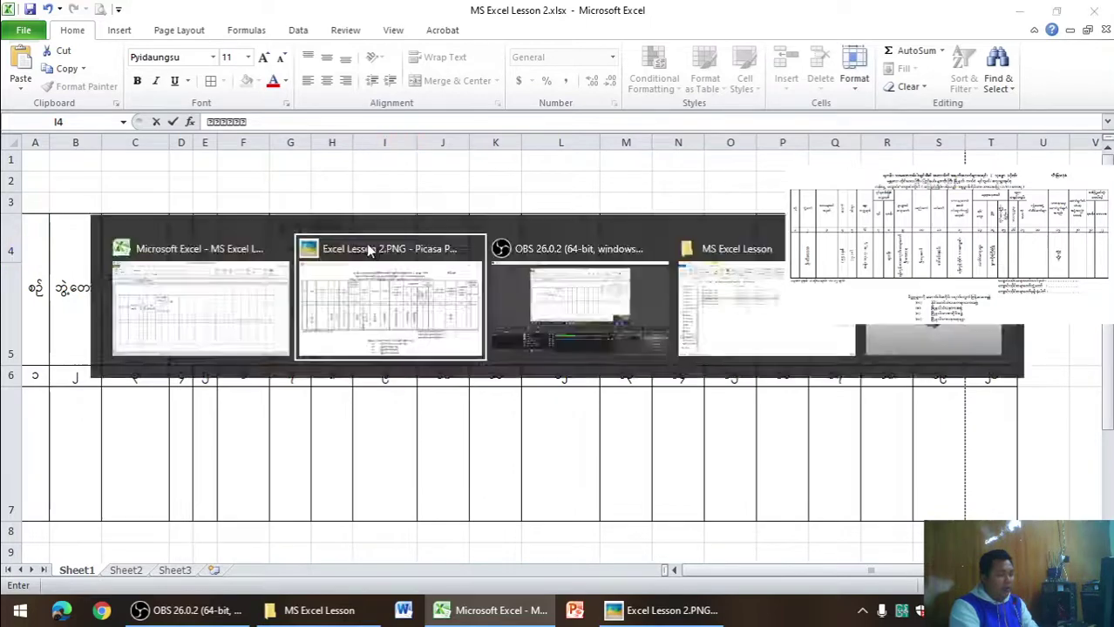
{"action": "key", "text": "alt+Tab"}
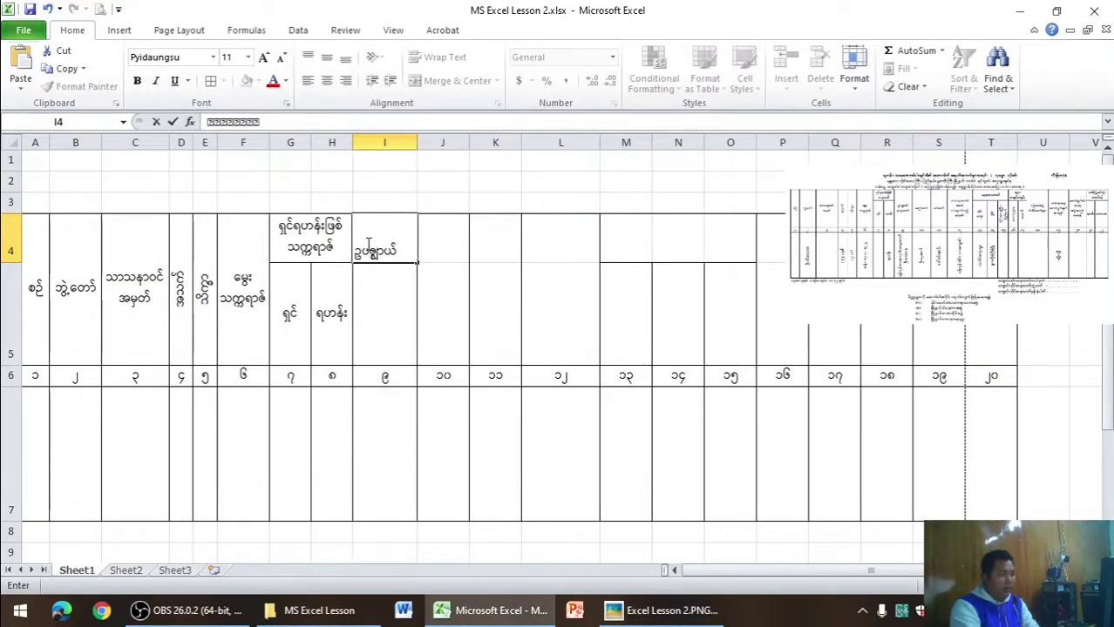
{"action": "key", "text": "alt+Tab"}
{"action": "key", "text": "alt+Tab"}
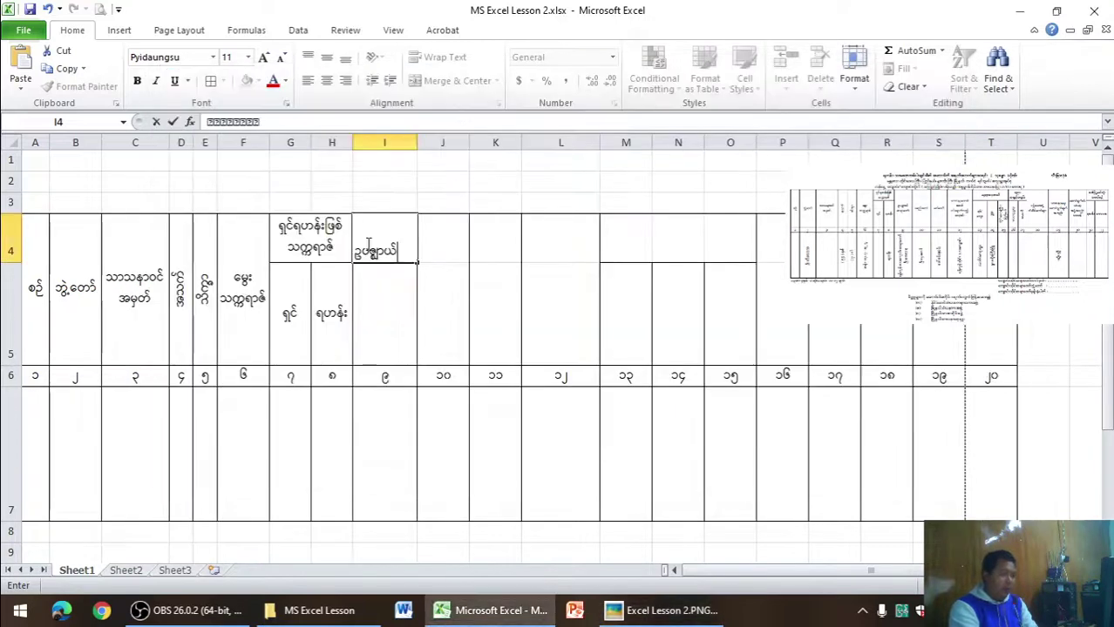
- Add the second line to complete the I4 heading ဥပဇ္ဈာယ်ဆရာတော် and commit it
{"action": "key", "text": "alt+Return"}
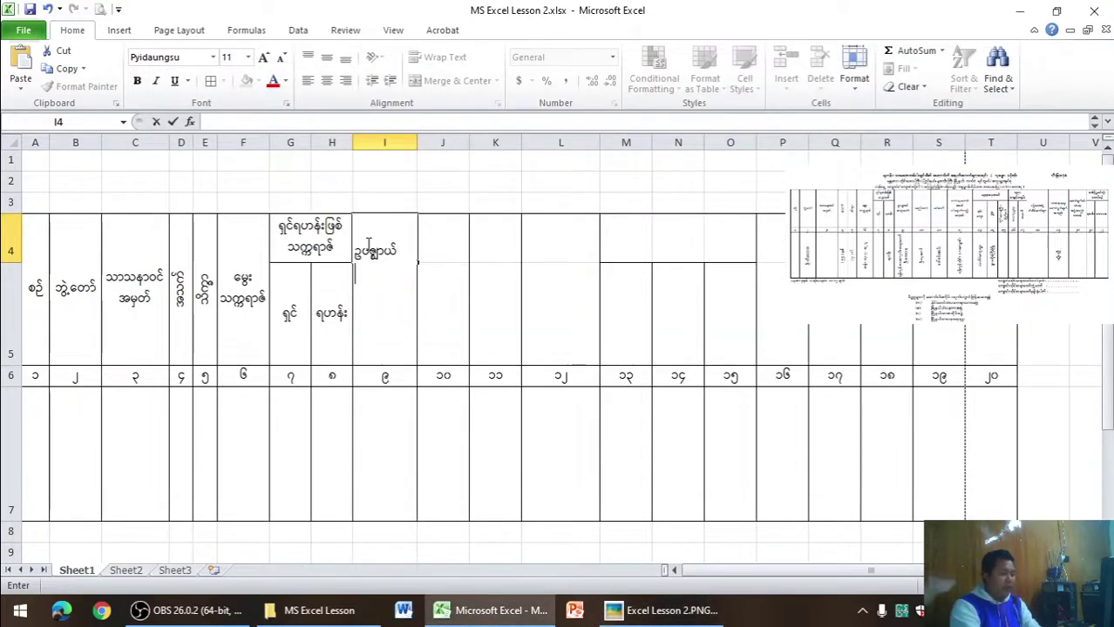
{"action": "type", "text": "ဆရာတော်"}
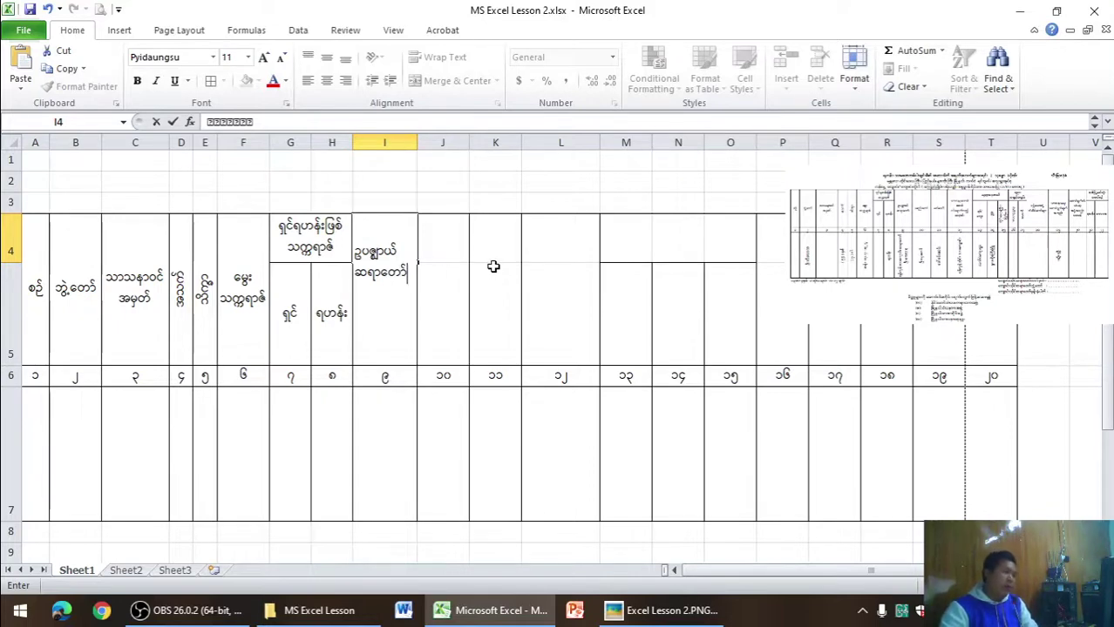
{"action": "left_click", "coordinate": [493, 261]}
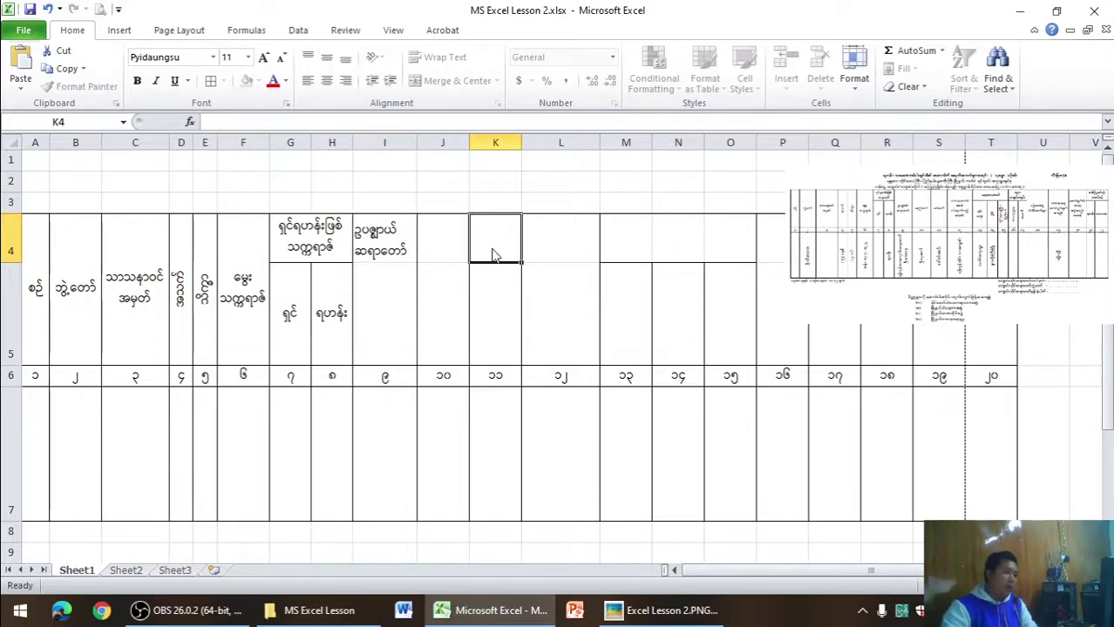
- Merge I4:I5 with wrapped, centred text for the two-line heading
{"action": "left_click_drag", "start_coordinate": [402, 250], "coordinate": [403, 289]}
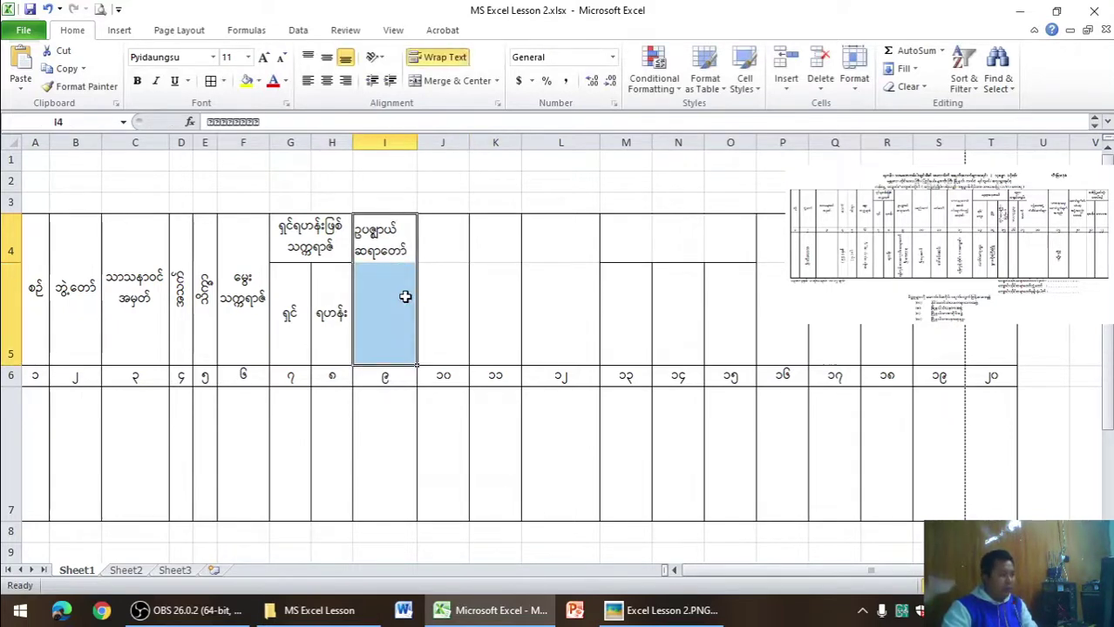
{"action": "left_click", "coordinate": [326, 57]}
{"action": "left_click", "coordinate": [327, 80]}
{"action": "left_click", "coordinate": [457, 80]}
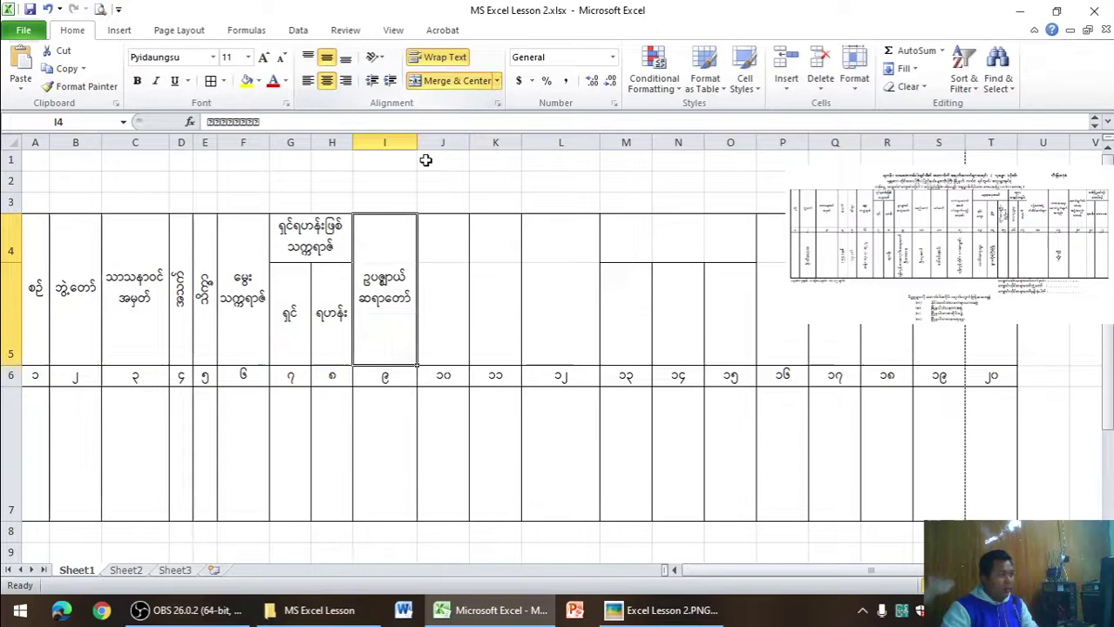
{"action": "left_click", "coordinate": [446, 252]}
{"action": "key", "text": "alt+Tab"}
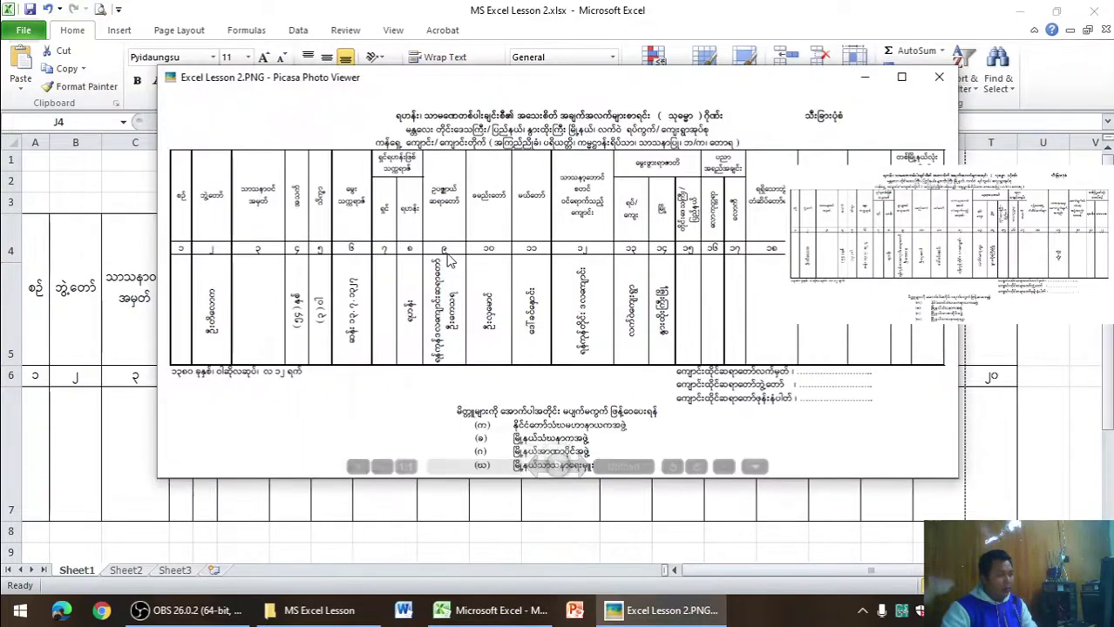
- Enter ခမည်းတော် in J4 and မယ်တော် in K4, then widen column J
{"action": "key", "text": "alt+Tab"}
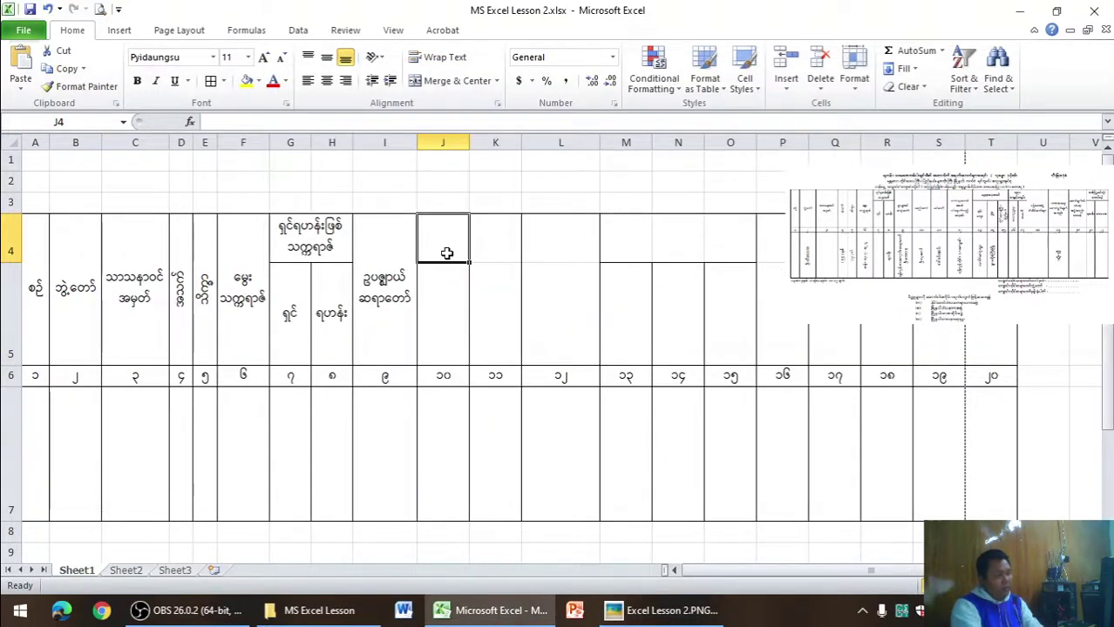
{"action": "type", "text": "ခမည်းတော်"}
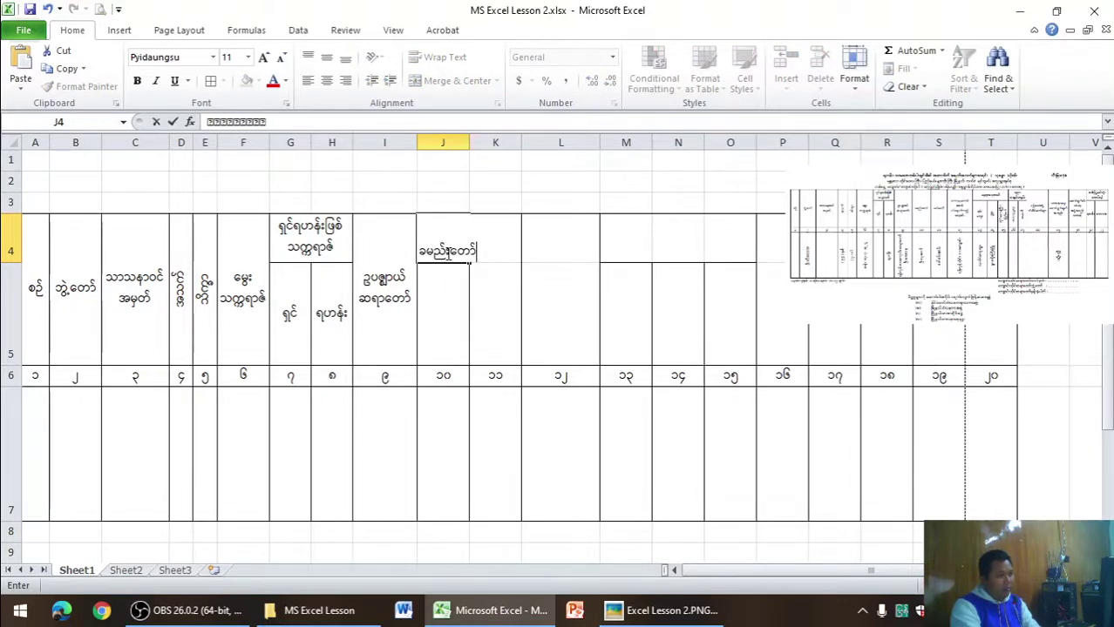
{"action": "key", "text": "Tab"}
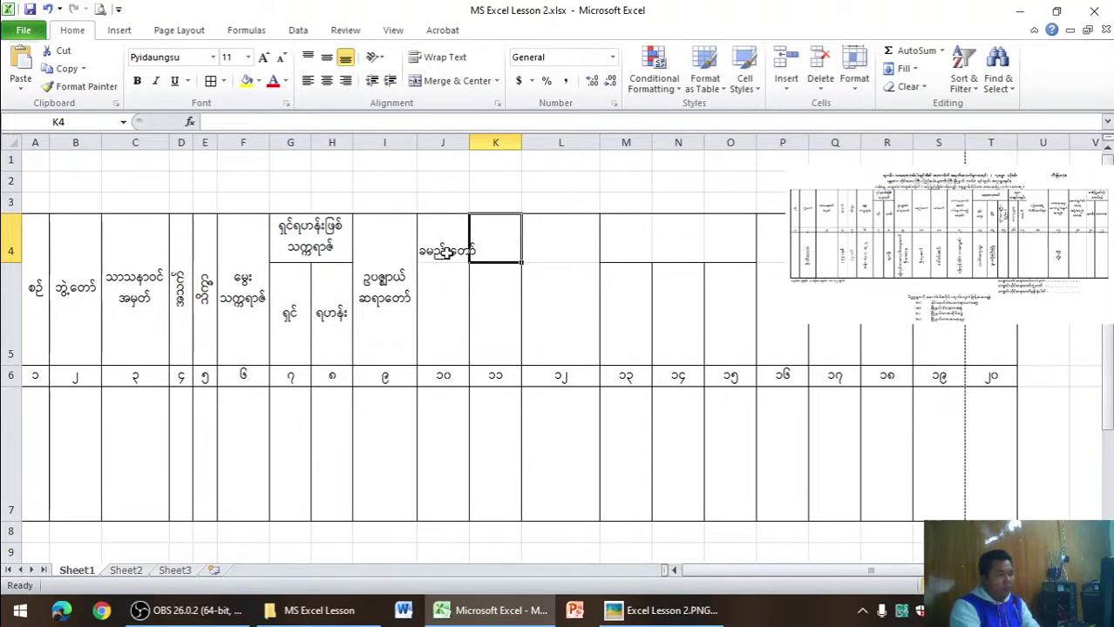
{"action": "type", "text": "မယ်ေ"}
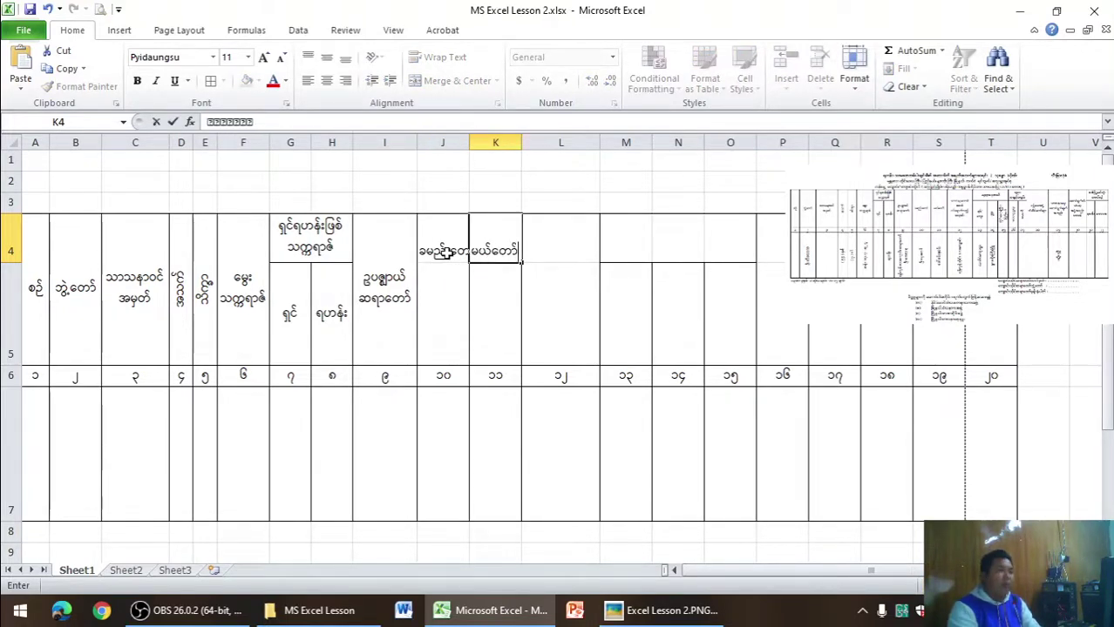
{"action": "left_click", "coordinate": [502, 320]}
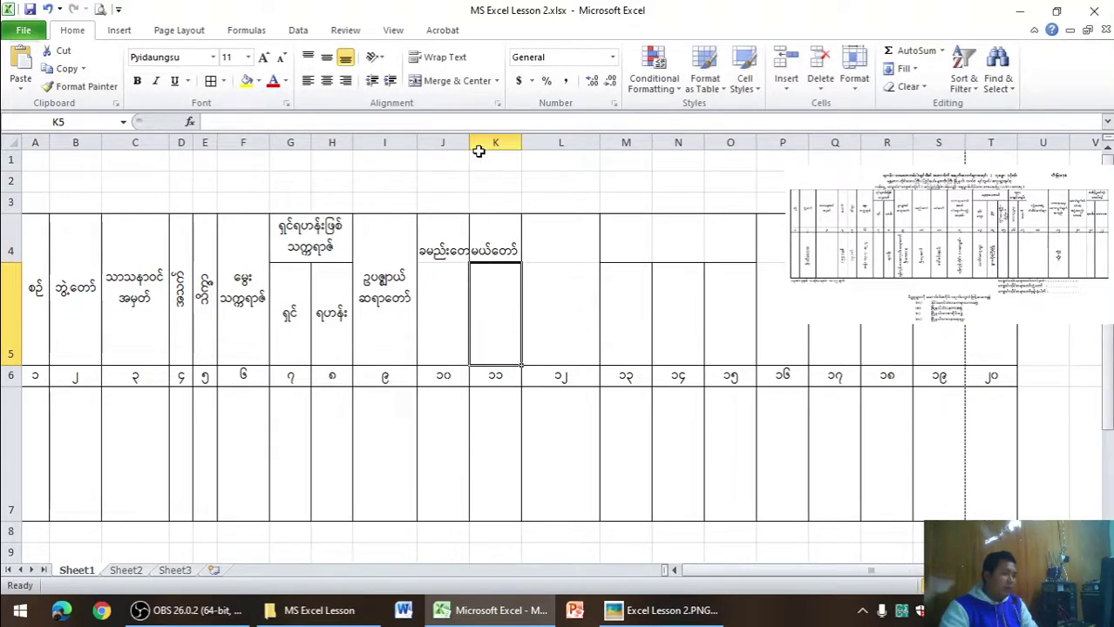
{"action": "left_click_drag", "start_coordinate": [469, 142], "coordinate": [482, 142]}
- Merge and centre J4:J5 and K4:K5 around their headings
{"action": "left_click_drag", "start_coordinate": [443, 231], "coordinate": [436, 281]}
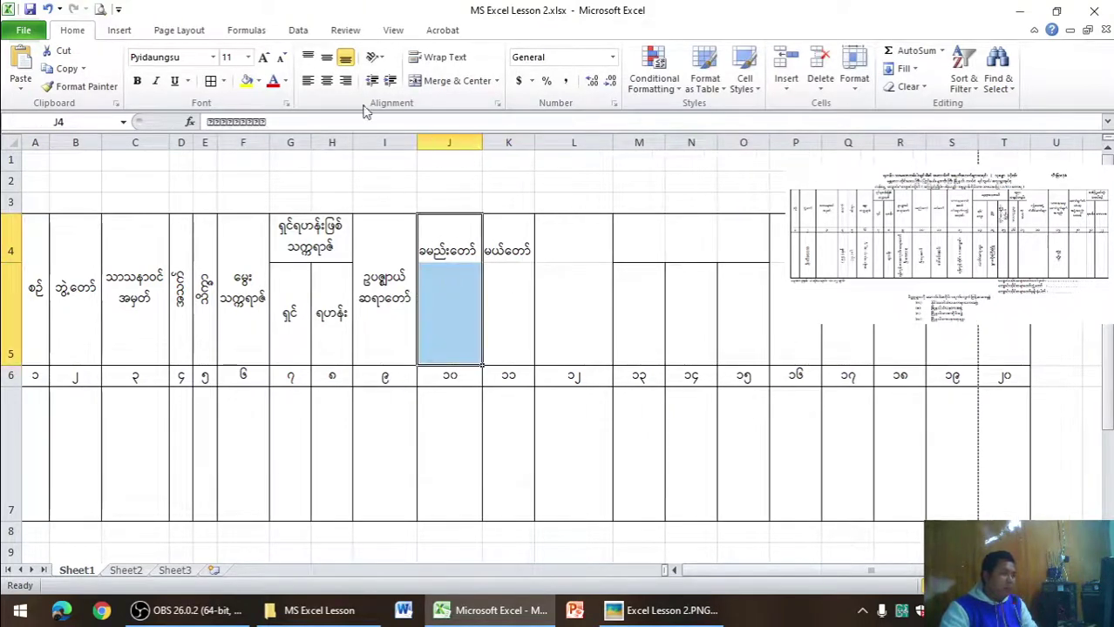
{"action": "left_click", "coordinate": [326, 57]}
{"action": "left_click", "coordinate": [455, 80]}
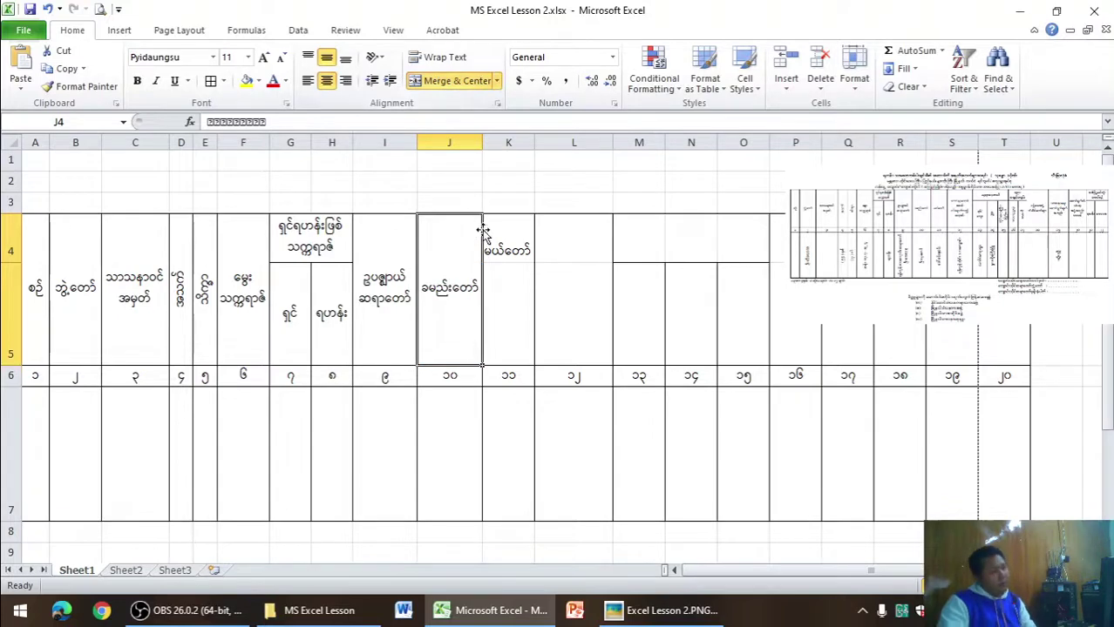
{"action": "left_click_drag", "start_coordinate": [484, 231], "coordinate": [499, 291]}
{"action": "left_click", "coordinate": [326, 56]}
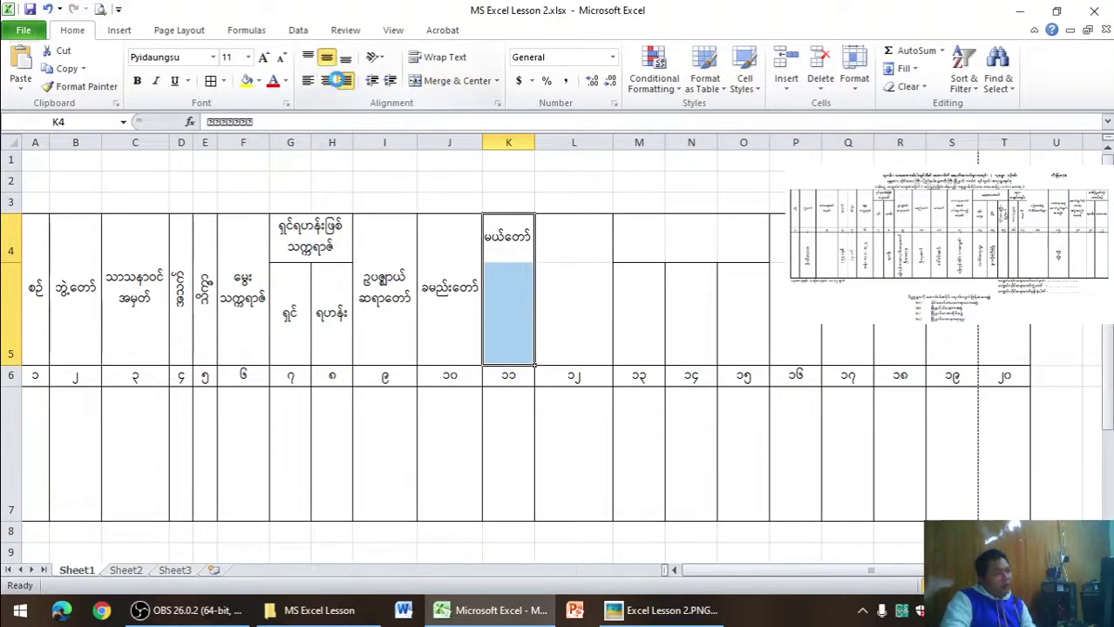
{"action": "left_click", "coordinate": [336, 80]}
{"action": "left_click", "coordinate": [455, 80]}
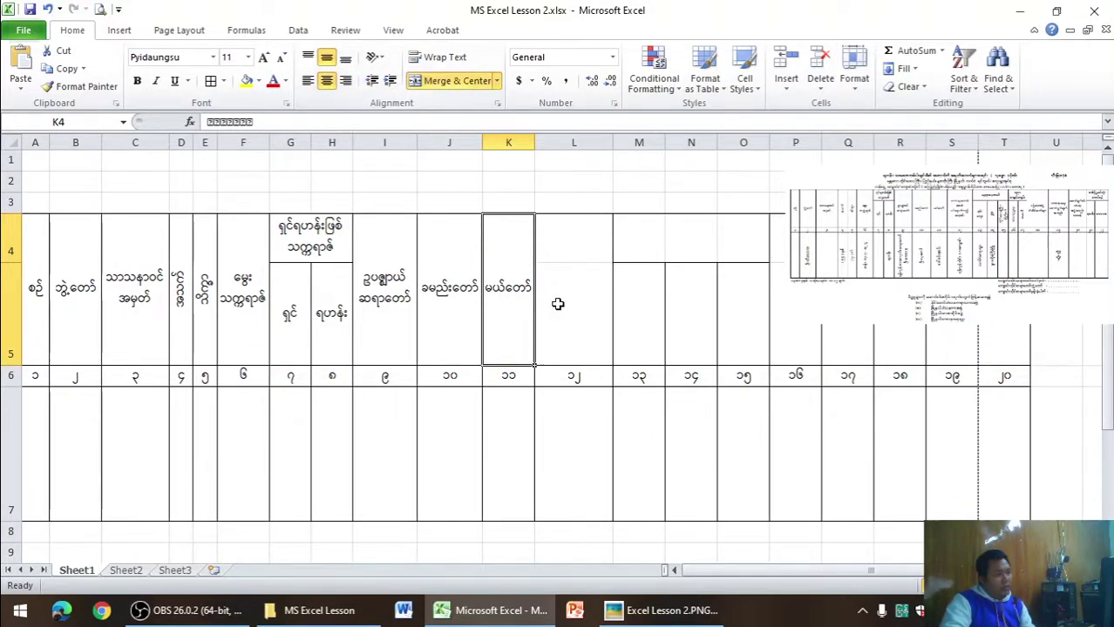
- Begin a heading in L4 after checking the reference form, then reselect the merged J4 heading
{"action": "key", "text": "alt+Tab"}
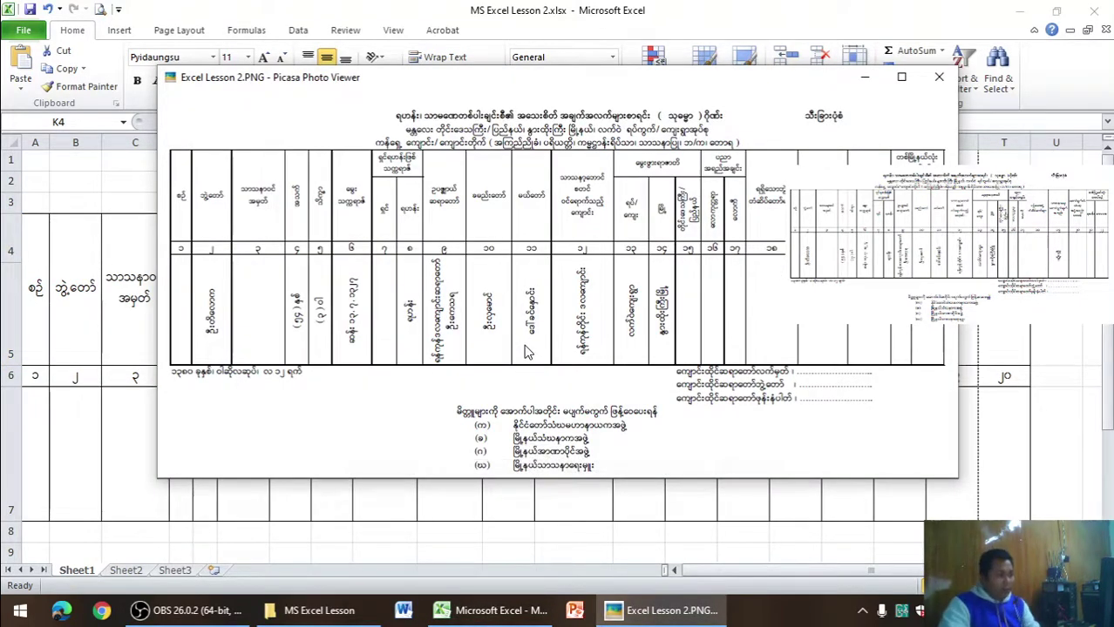
{"action": "key", "text": "alt+Tab"}
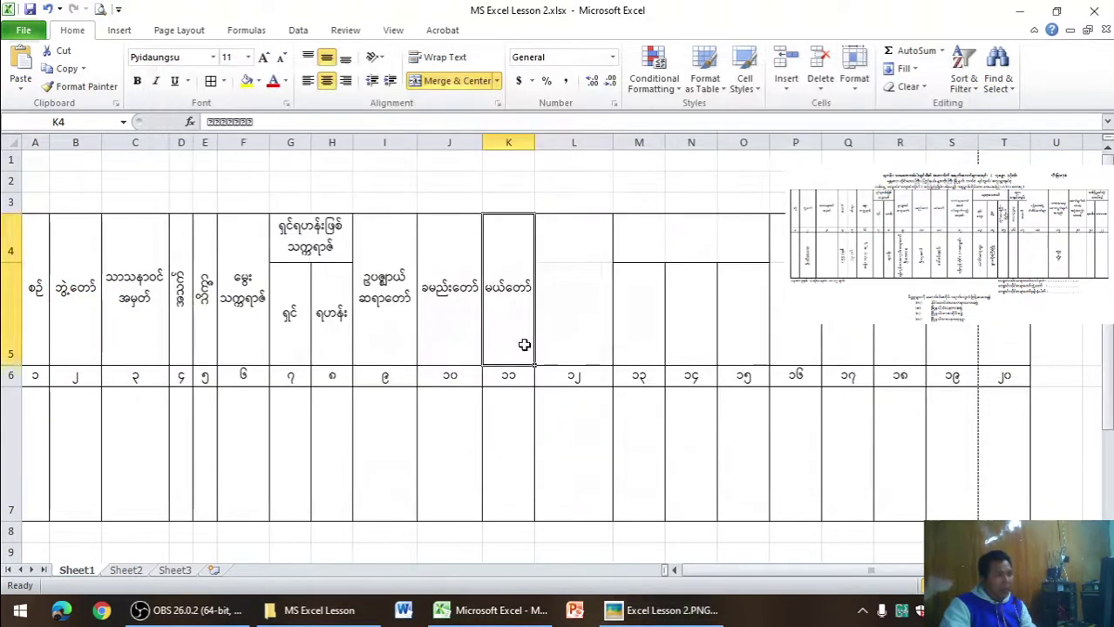
{"action": "left_click", "coordinate": [586, 250]}
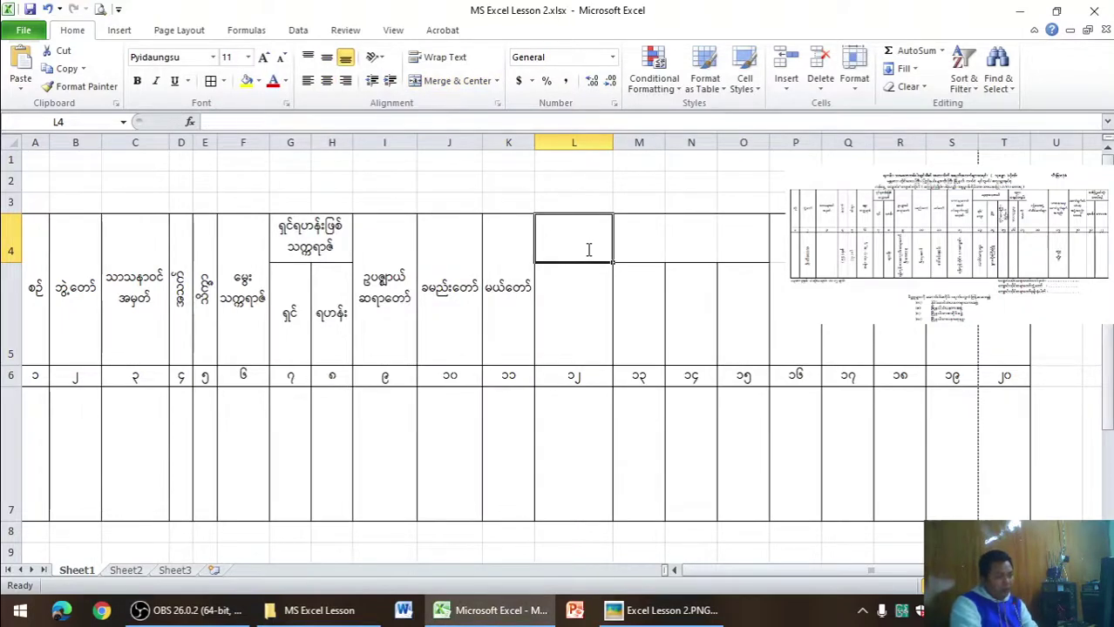
{"action": "type", "text": "သ"}
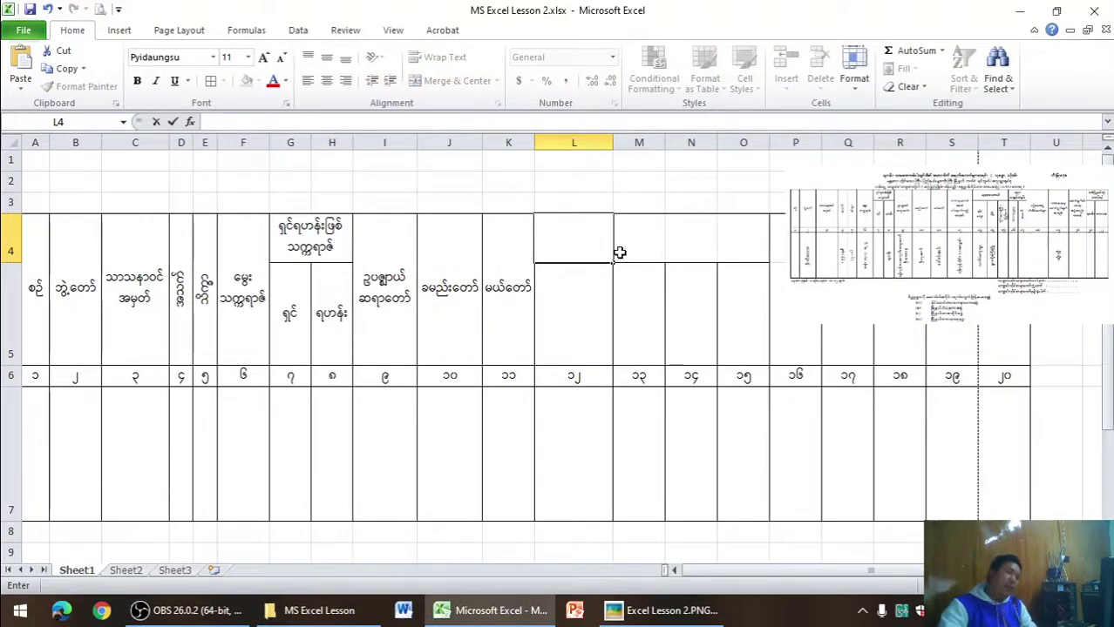
{"action": "left_click", "coordinate": [481, 258]}
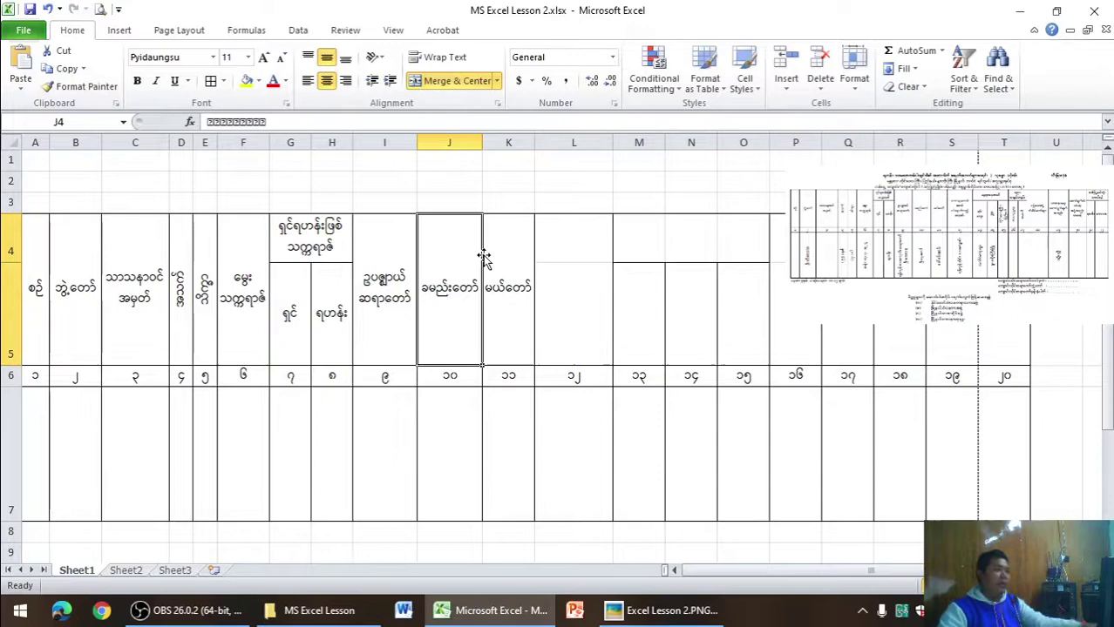
- Rotate the J4:J5 heading ခမည်းတော် to read upward
{"action": "left_click", "coordinate": [638, 615]}
{"action": "left_click", "coordinate": [638, 614]}
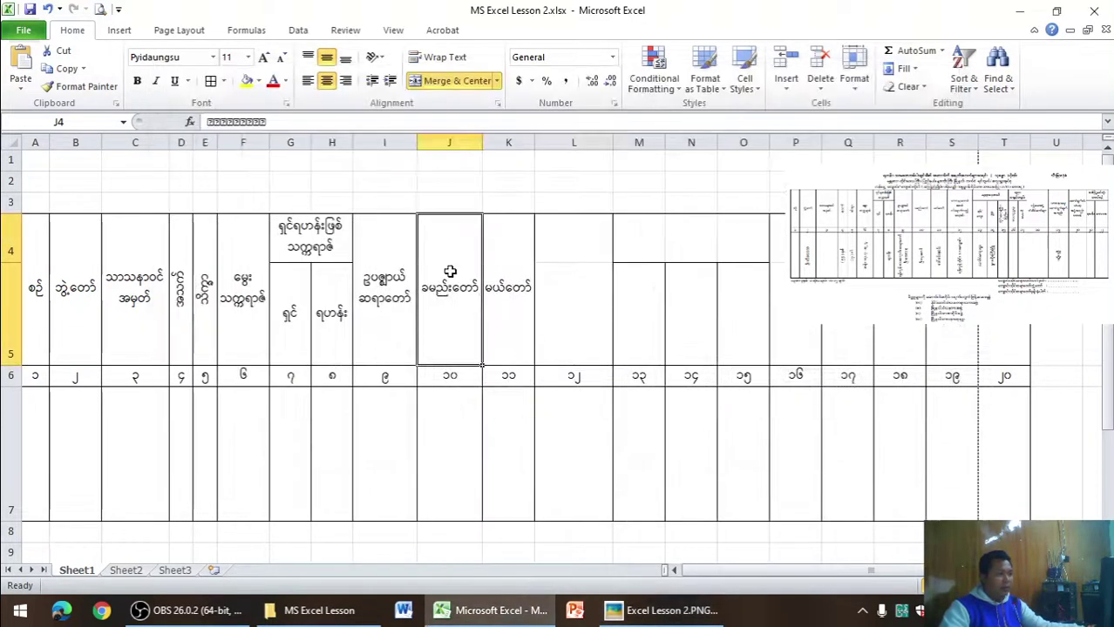
{"action": "left_click", "coordinate": [375, 56]}
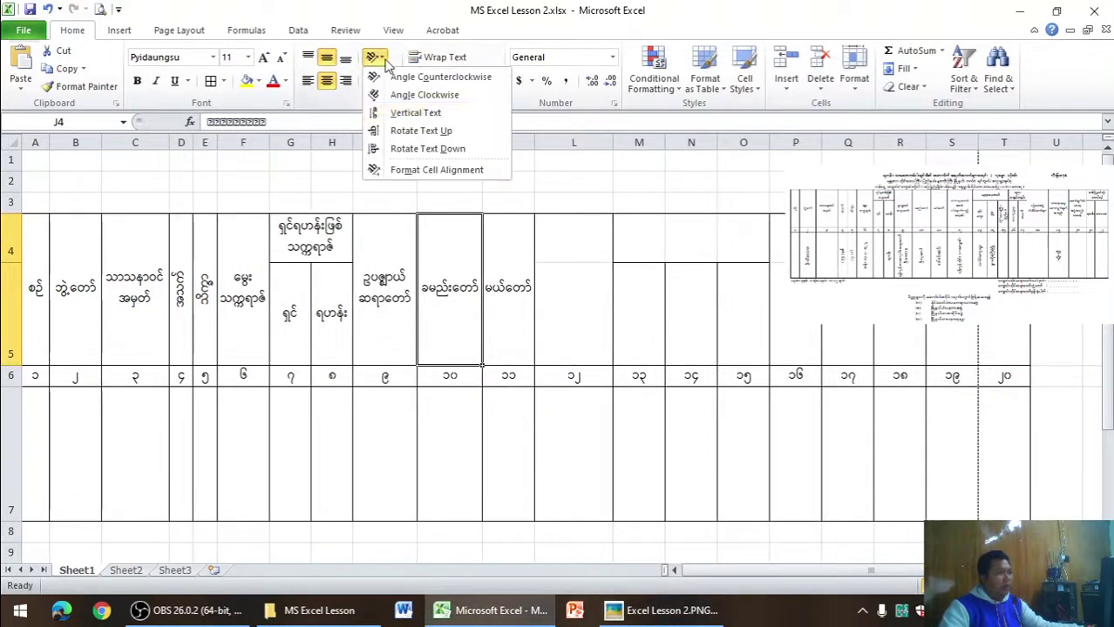
{"action": "left_click", "coordinate": [421, 131]}
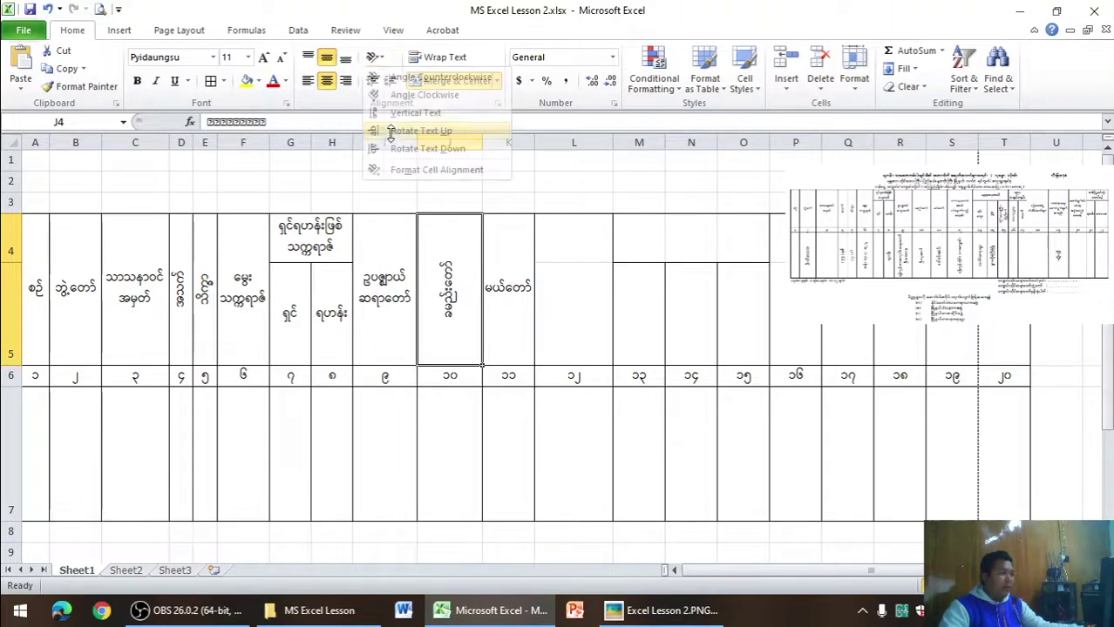
- Rotate the K4:K5 heading မယ်တော် upward and narrow column J to fit
{"action": "left_click", "coordinate": [523, 258]}
{"action": "left_click", "coordinate": [374, 56]}
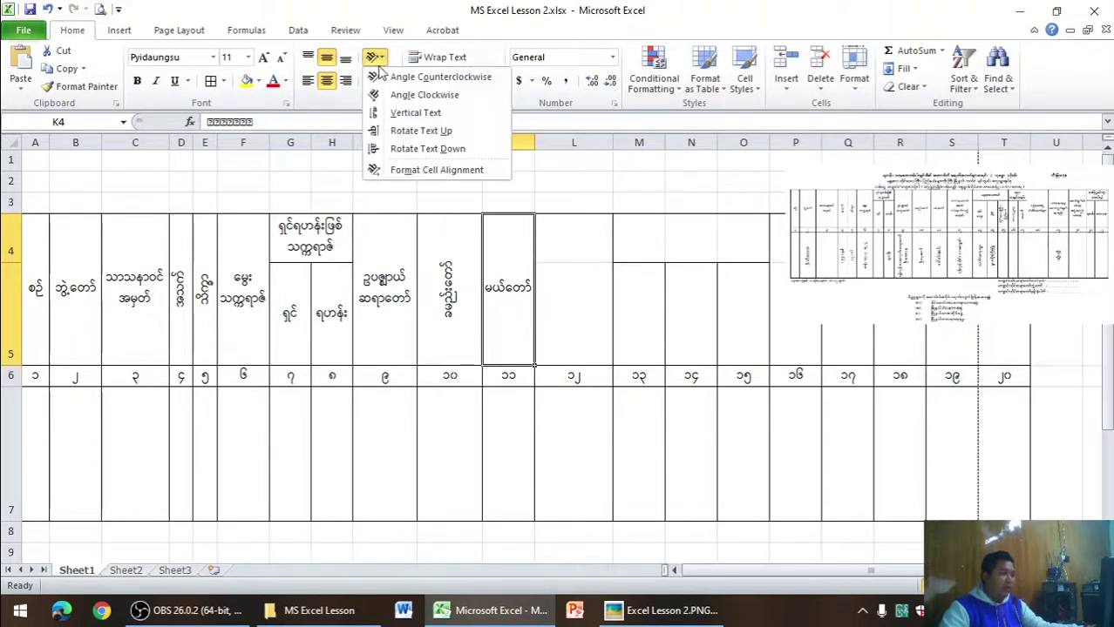
{"action": "left_click", "coordinate": [396, 147]}
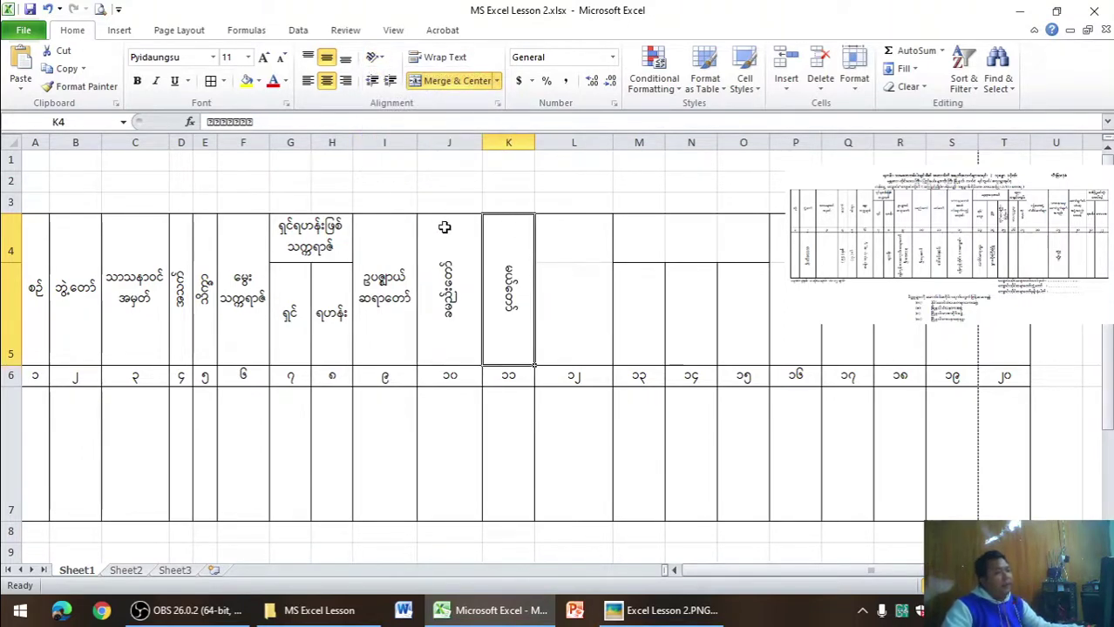
{"action": "left_click", "coordinate": [377, 56]}
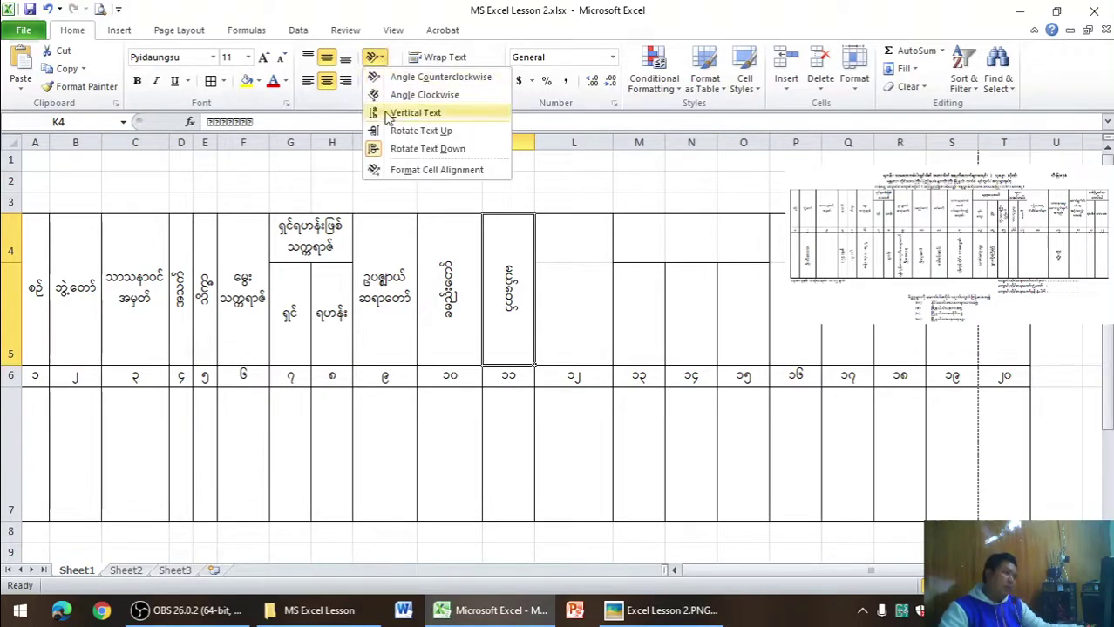
{"action": "left_click", "coordinate": [399, 130]}
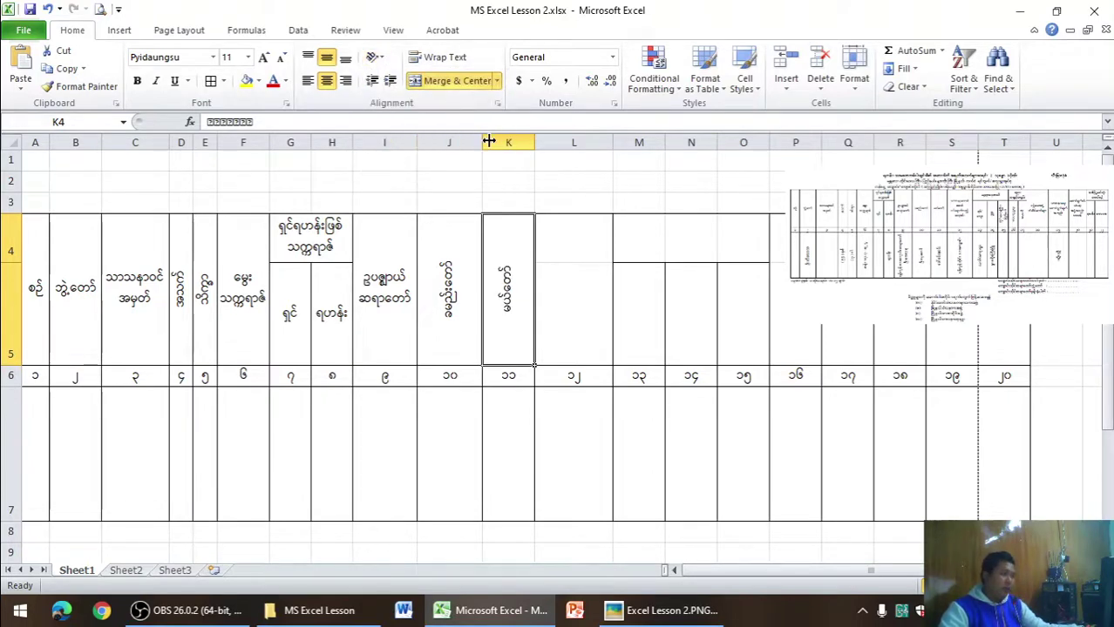
{"action": "mouse_move", "coordinate": [488, 141]}
{"action": "left_mouse_down"}
{"action": "mouse_move", "coordinate": [451, 141]}
{"action": "mouse_move", "coordinate": [482, 144]}
{"action": "left_mouse_up"}
{"action": "left_click", "coordinate": [510, 236]}
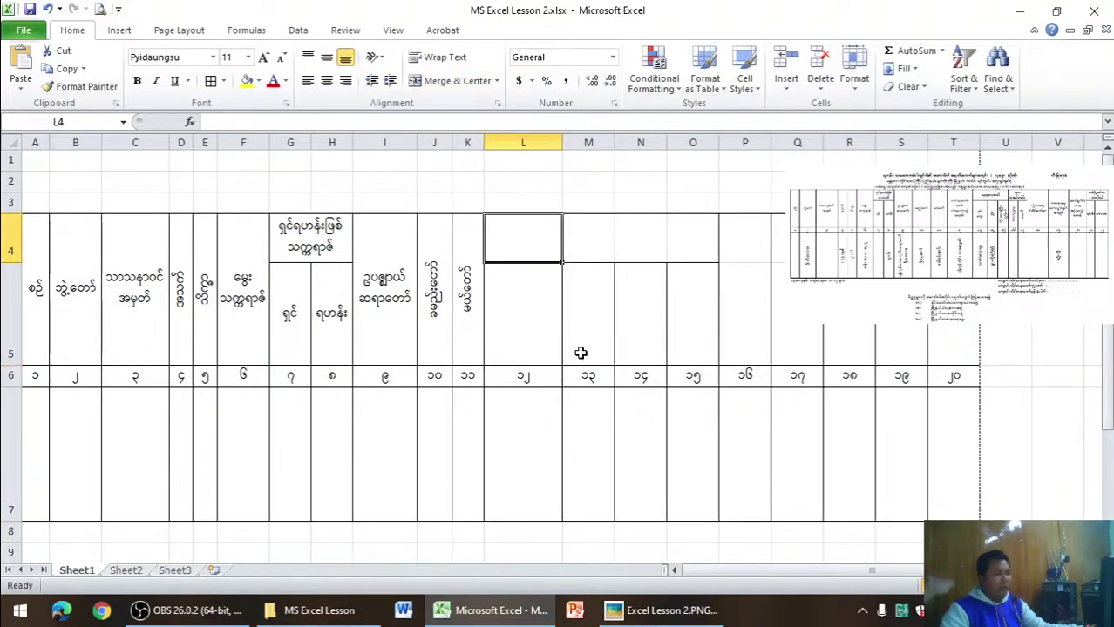
- Type သာသနာ့ဘောင် in L4 and start a new line with စတင်
{"action": "left_click", "coordinate": [623, 624]}
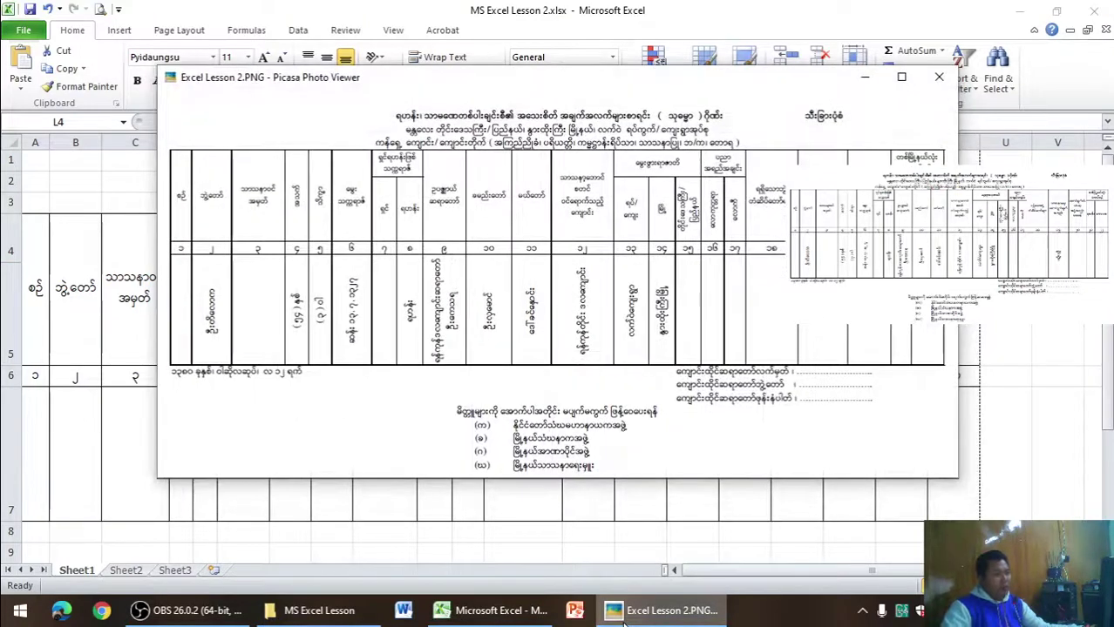
{"action": "left_click", "coordinate": [623, 624]}
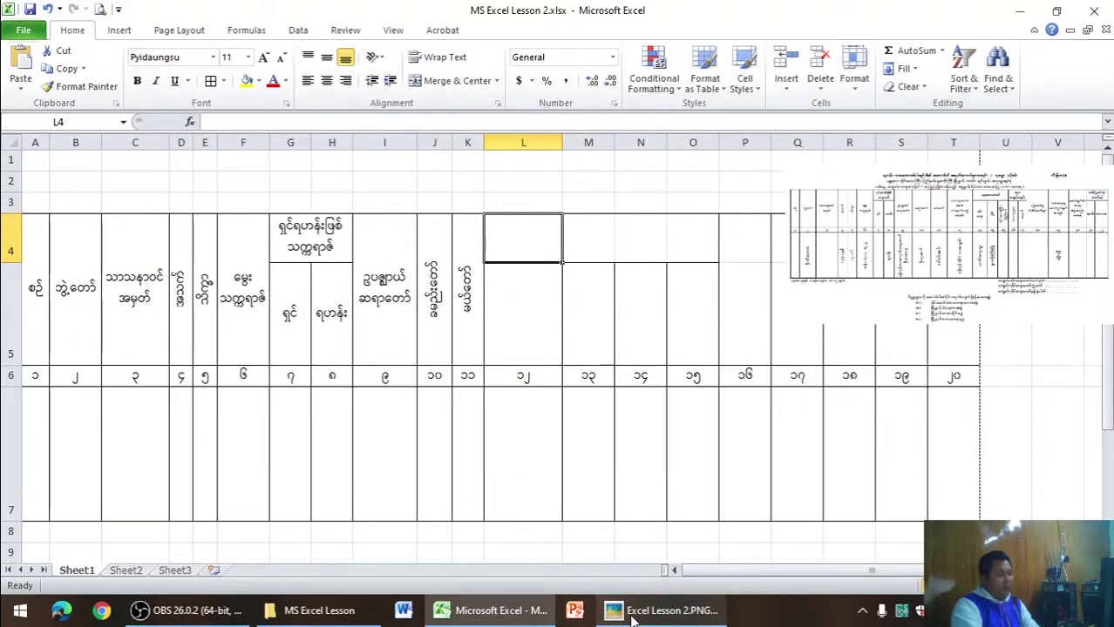
{"action": "type", "text": "သာသနာ့ဝေ"}
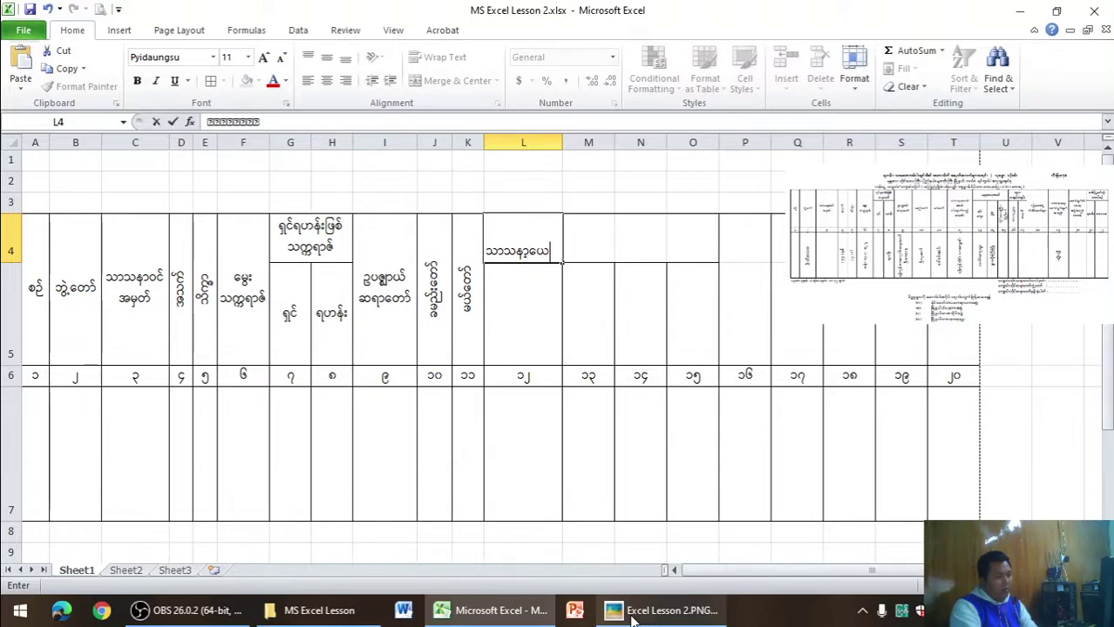
{"action": "key", "text": "BackSpace"}
{"action": "key", "text": "BackSpace"}
{"action": "type", "text": "ဘောင်"}
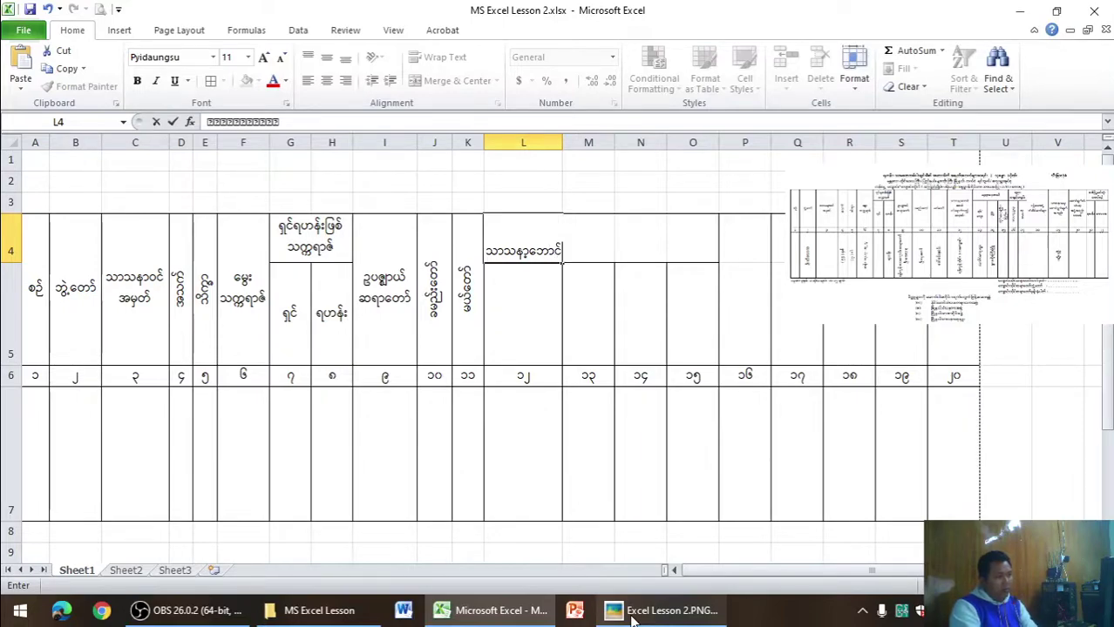
{"action": "key", "text": "alt+Tab"}
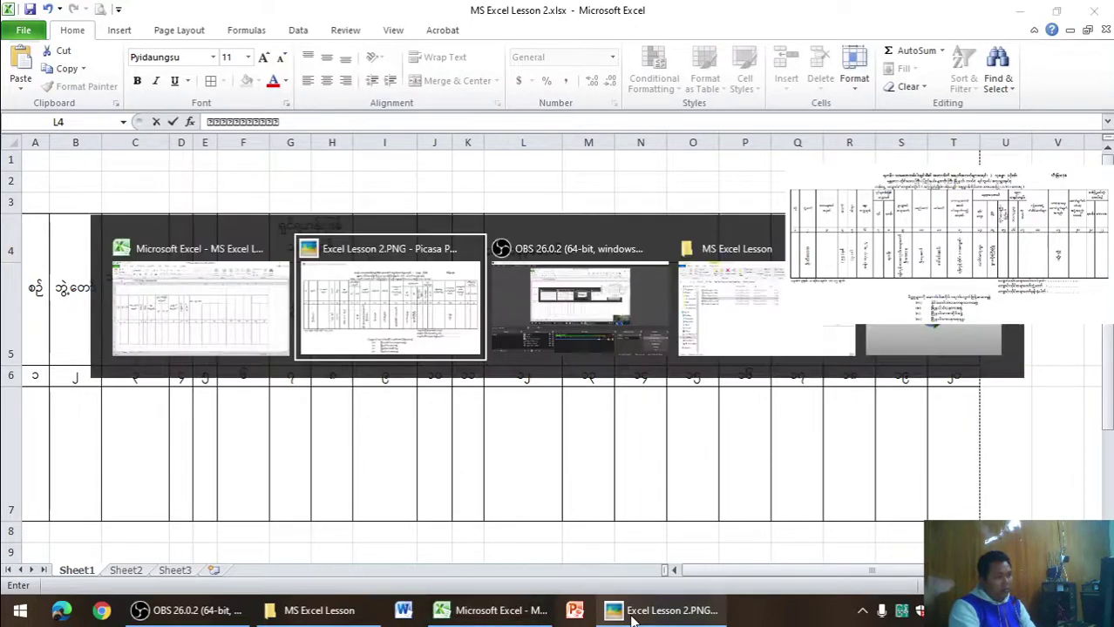
{"action": "key", "text": "alt+Tab"}
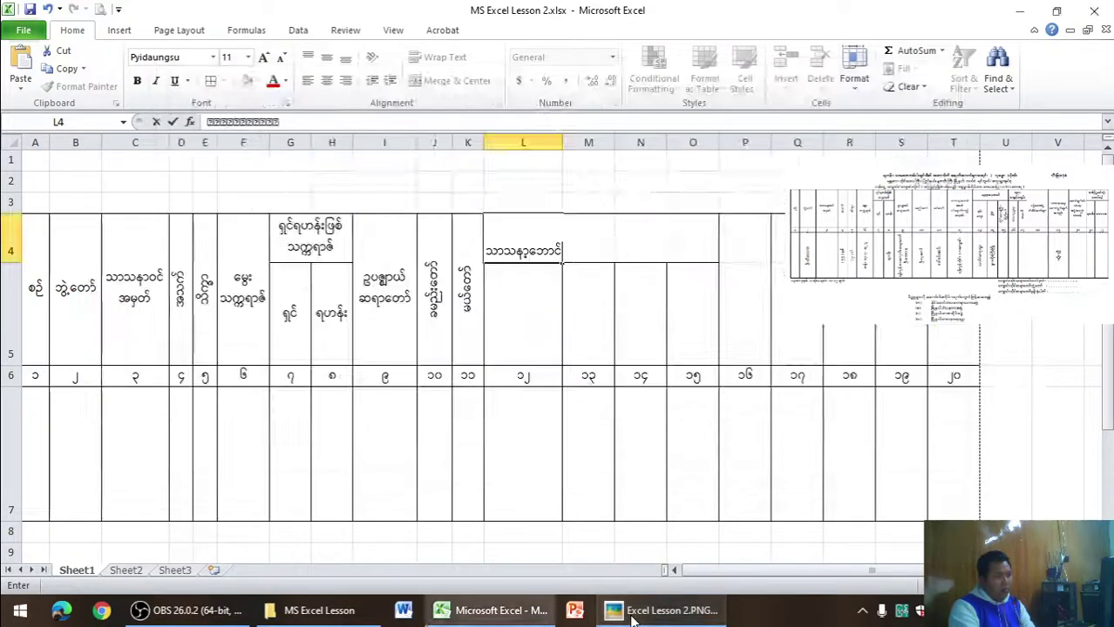
{"action": "key", "text": "alt+Return"}
{"action": "type", "text": "စတင်"}
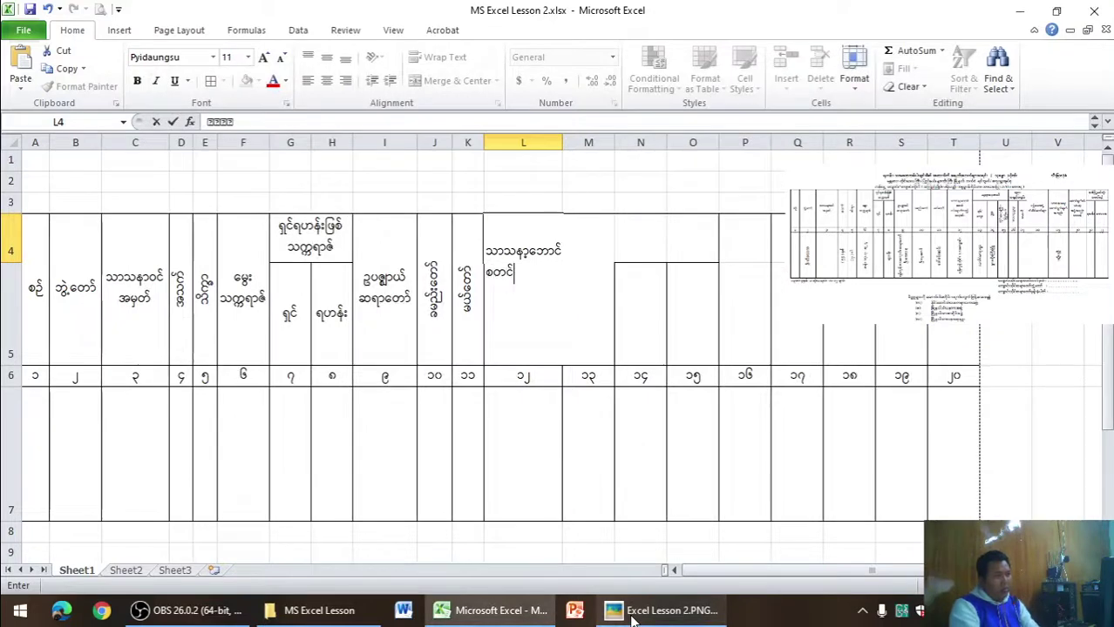
- Finish the L4 heading with ဝင်ရောက်သည့် and ကျောင်း on further lines and commit it
{"action": "key", "text": "alt+Tab"}
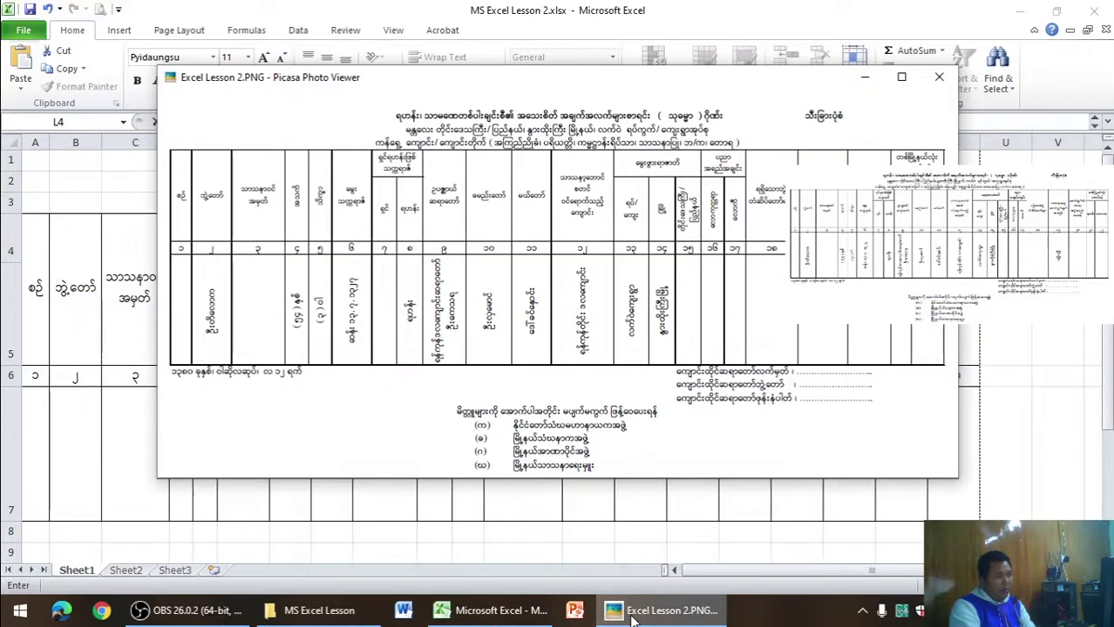
{"action": "left_click", "coordinate": [634, 612]}
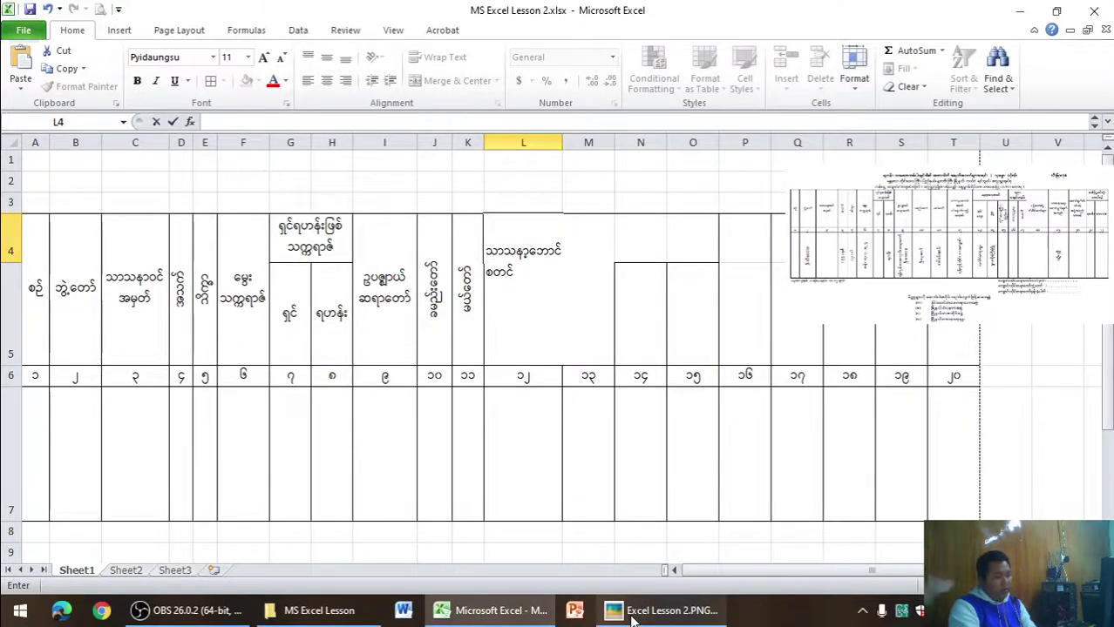
{"action": "left_click", "coordinate": [634, 612]}
{"action": "left_click", "coordinate": [633, 611]}
{"action": "type", "text": "သ"}
{"action": "key", "text": "BackSpace"}
{"action": "key", "text": "BackSpace"}
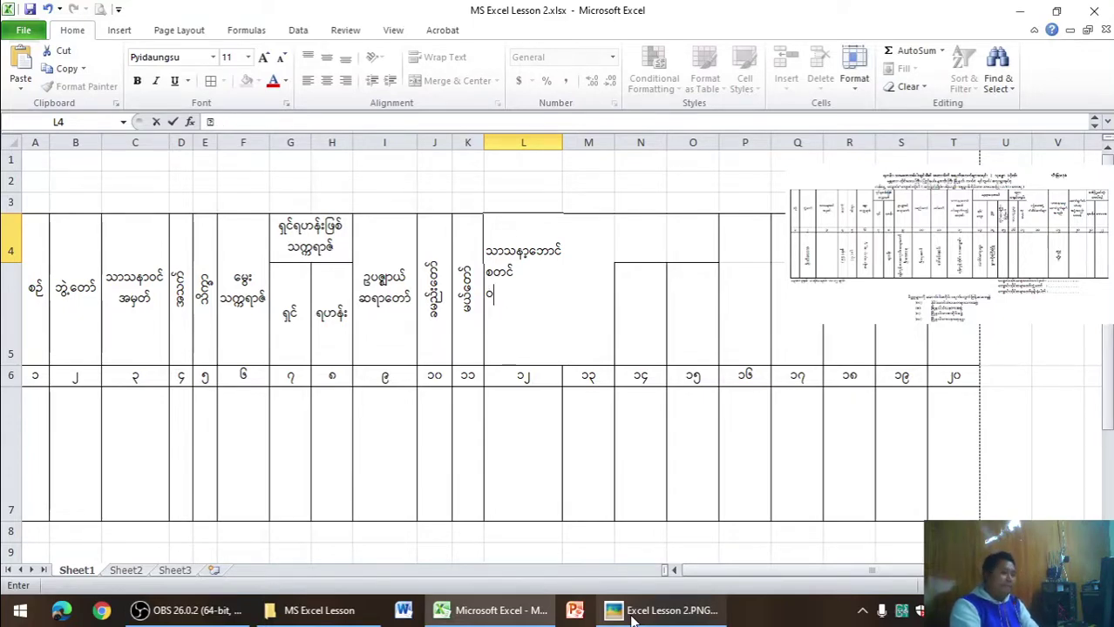
{"action": "type", "text": "င်ငေရာက်"}
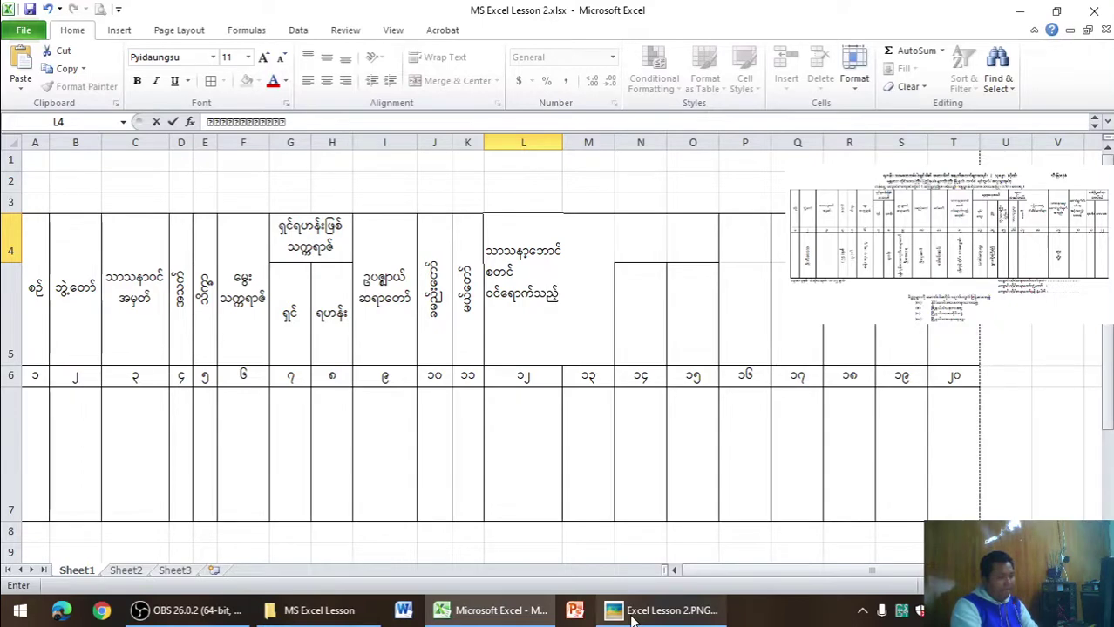
{"action": "key", "text": "alt+Return"}
{"action": "type", "text": "ကေ"}
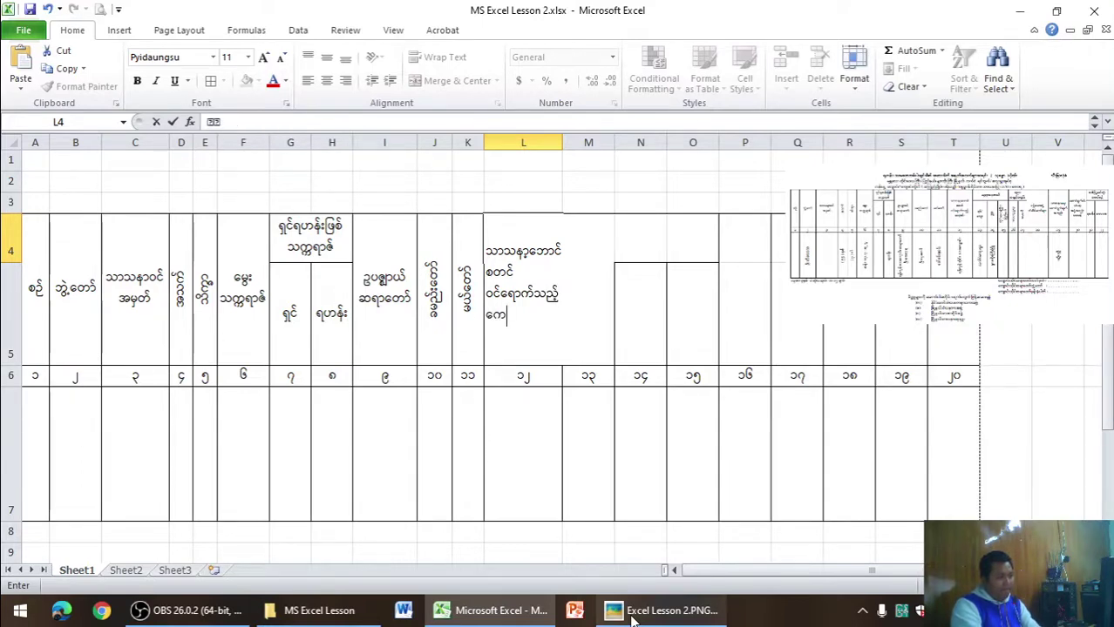
{"action": "type", "text": "ျ"}
{"action": "left_click", "coordinate": [804, 459]}
- Merge and centre L4:L5 for the four-line heading and widen column L slightly
{"action": "left_click_drag", "start_coordinate": [536, 248], "coordinate": [542, 330]}
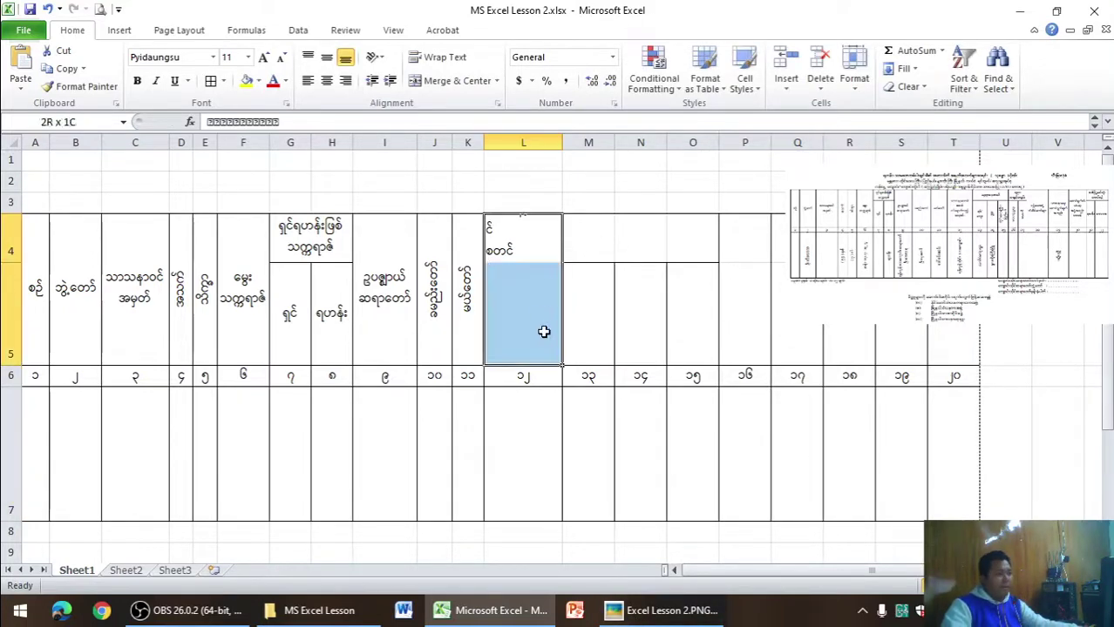
{"action": "left_click", "coordinate": [327, 57]}
{"action": "left_click", "coordinate": [327, 81]}
{"action": "left_click", "coordinate": [448, 80]}
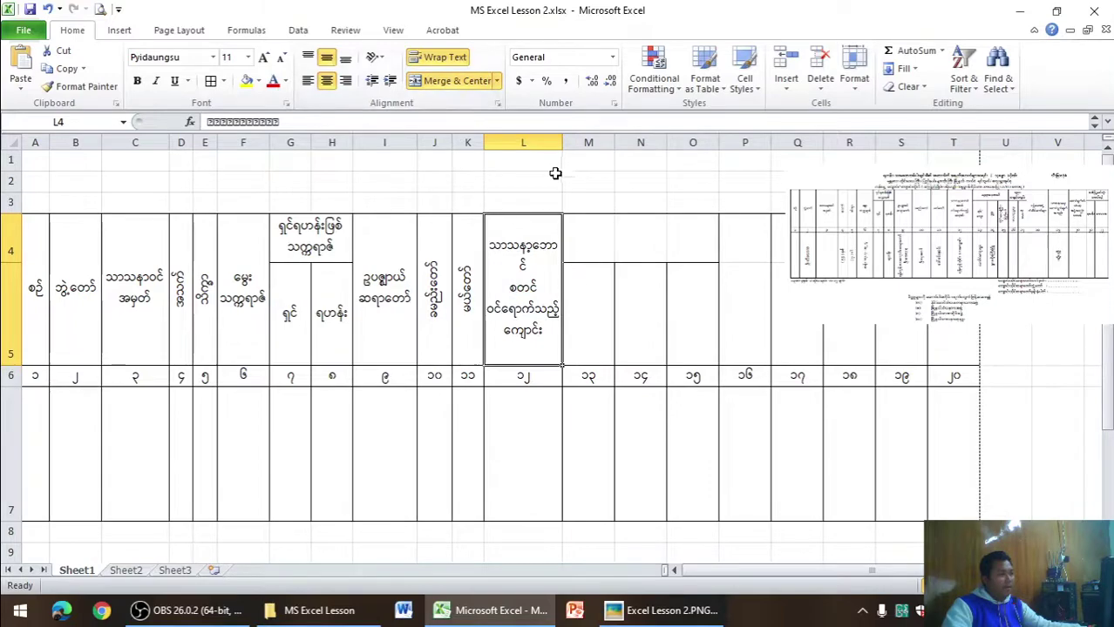
{"action": "left_click_drag", "start_coordinate": [560, 142], "coordinate": [566, 144]}
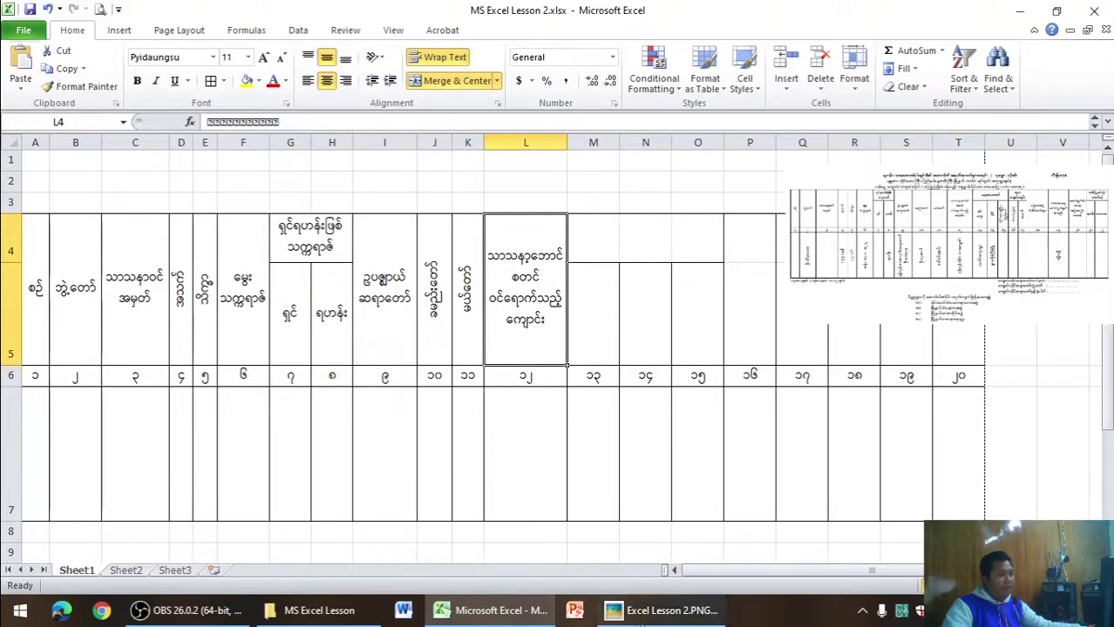
{"action": "left_click", "coordinate": [649, 612]}
{"action": "left_click", "coordinate": [649, 611]}
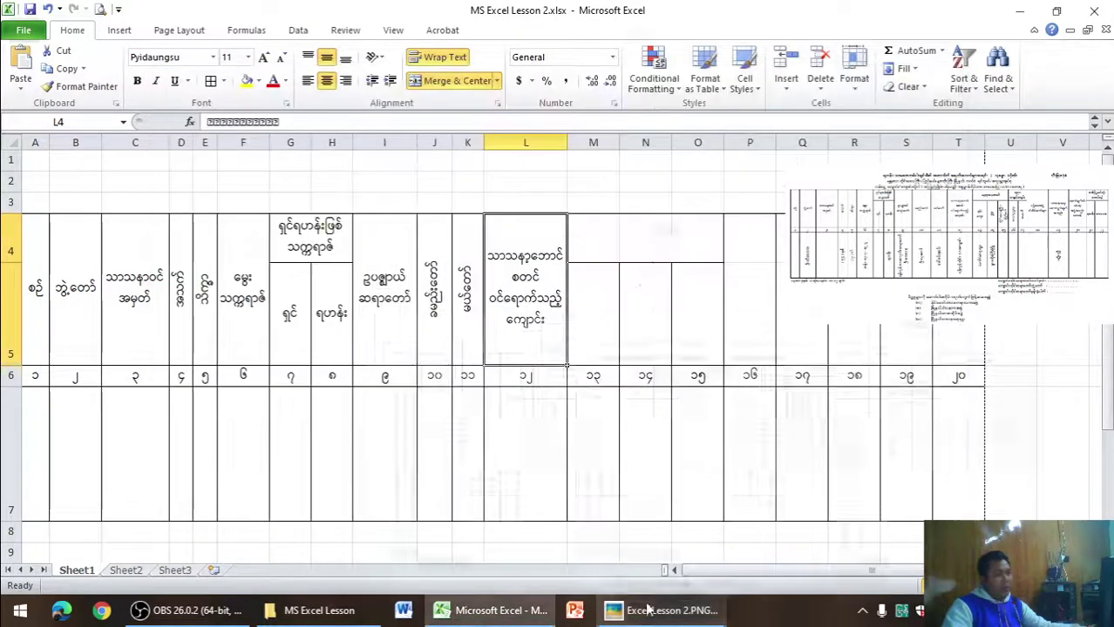
- Type မွေးဖွားရာဇာတိ in M4 and merge and centre it across M4:O4
{"action": "left_click", "coordinate": [599, 237]}
{"action": "type", "text": "ေမွး"}
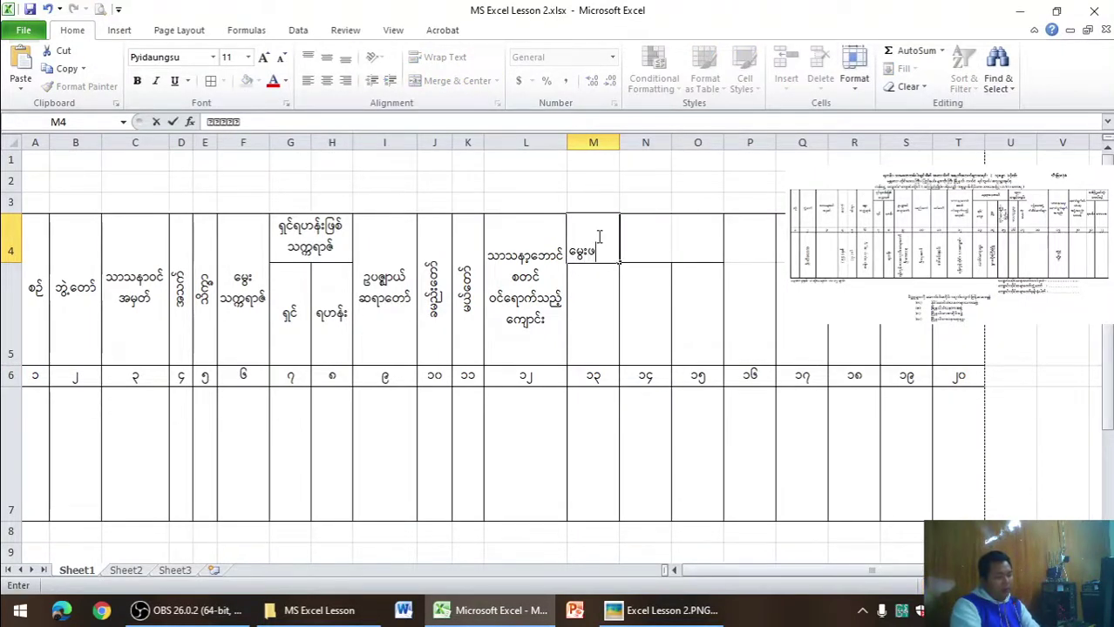
{"action": "type", "text": "ဖွားရာ"}
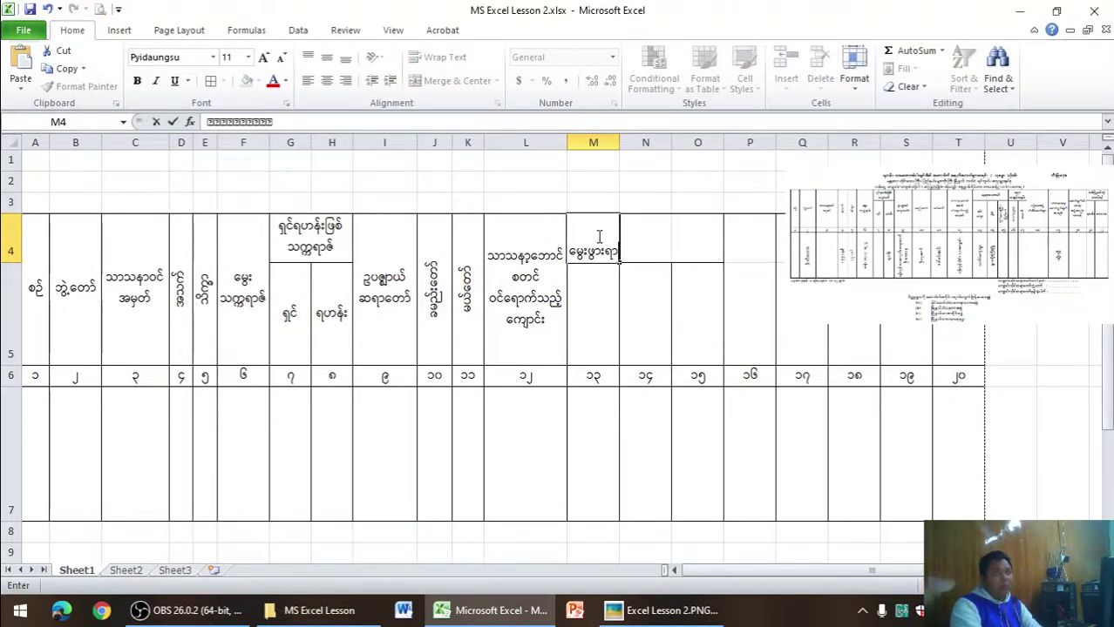
{"action": "type", "text": "ဇာတ"}
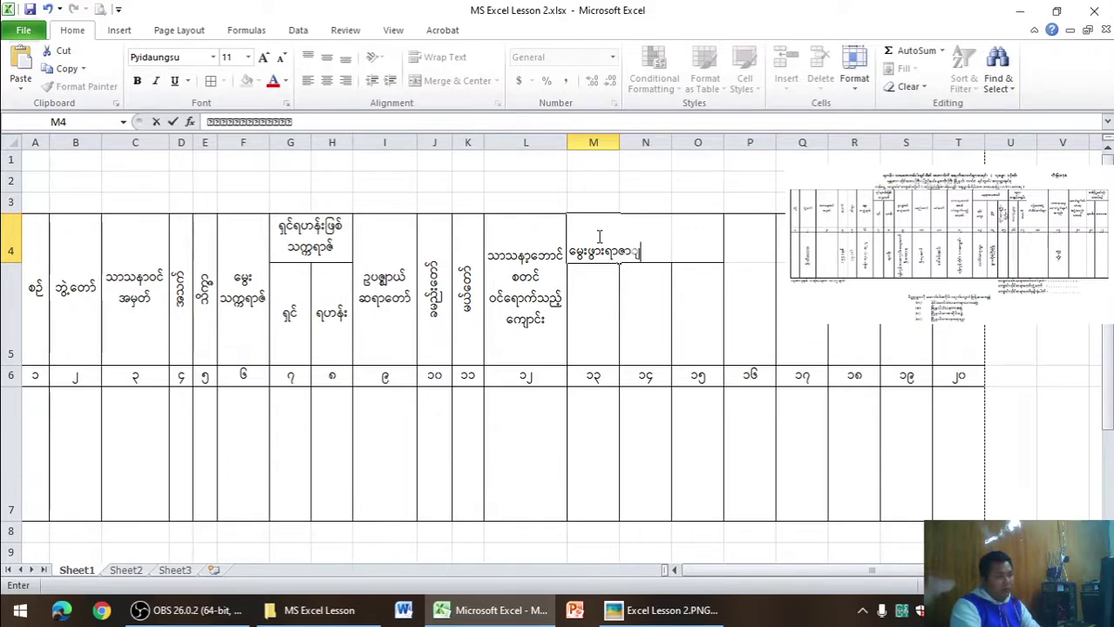
{"action": "type", "text": "်"}
{"action": "left_click_drag", "start_coordinate": [599, 252], "coordinate": [687, 250]}
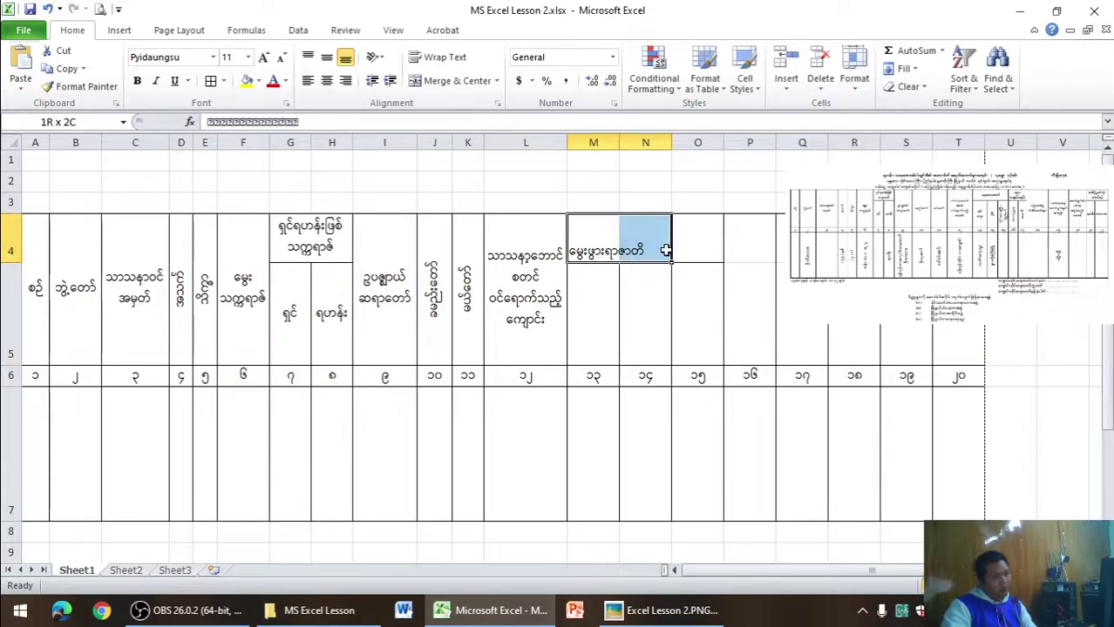
{"action": "left_click", "coordinate": [327, 57]}
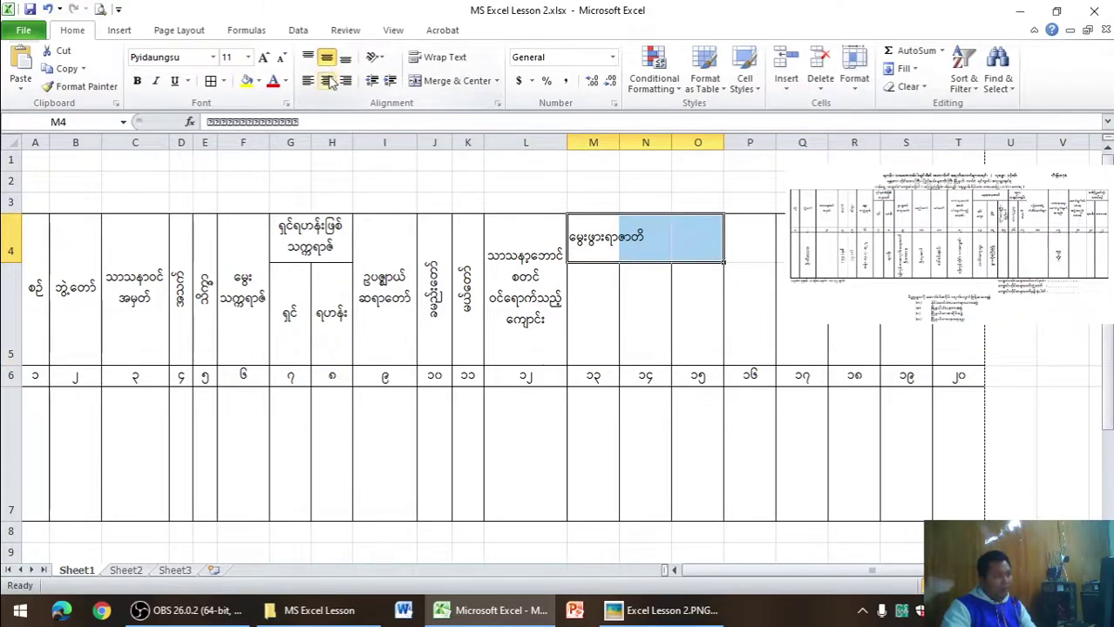
{"action": "left_click", "coordinate": [326, 81]}
{"action": "left_click", "coordinate": [451, 80]}
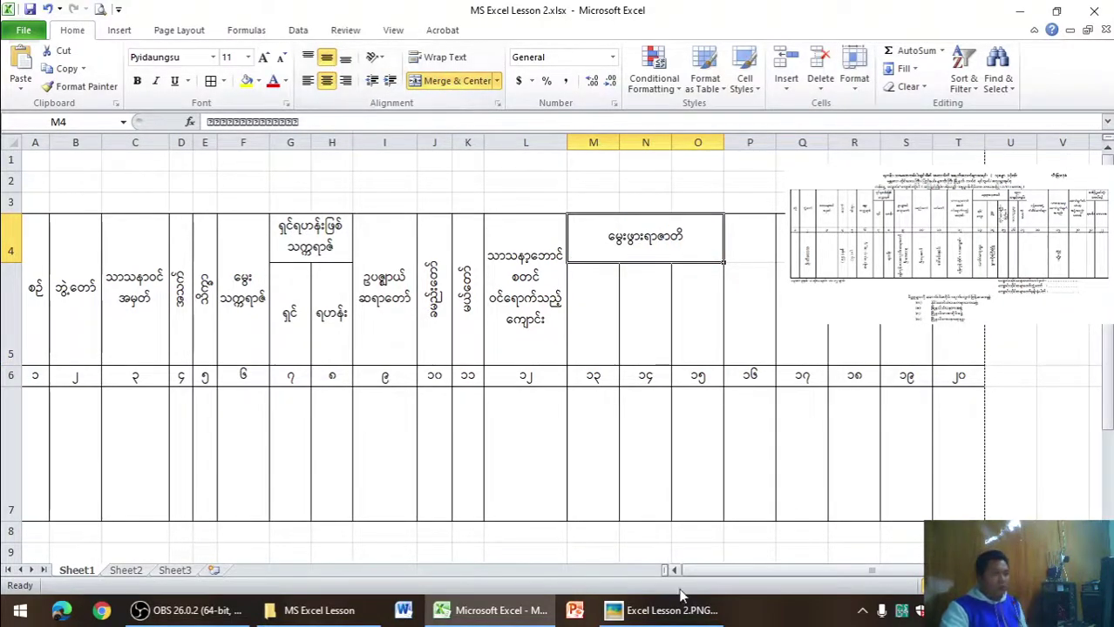
{"action": "left_click", "coordinate": [666, 614]}
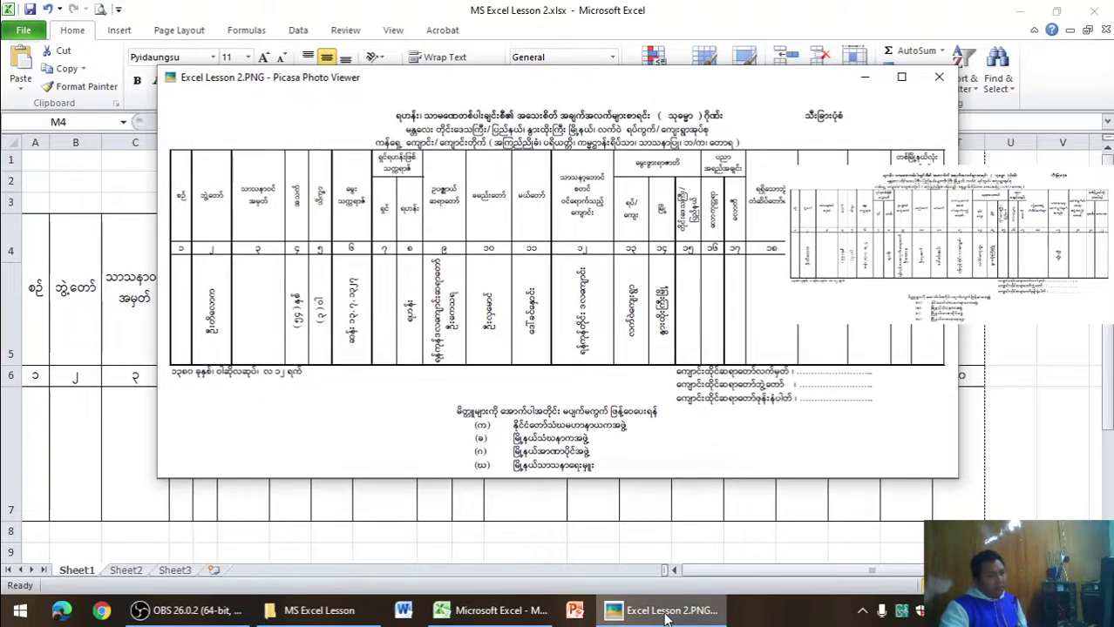
- Hide the reference image and start typing a sub-heading in cell M5
{"action": "left_click", "coordinate": [666, 614]}
{"action": "left_click", "coordinate": [602, 302]}
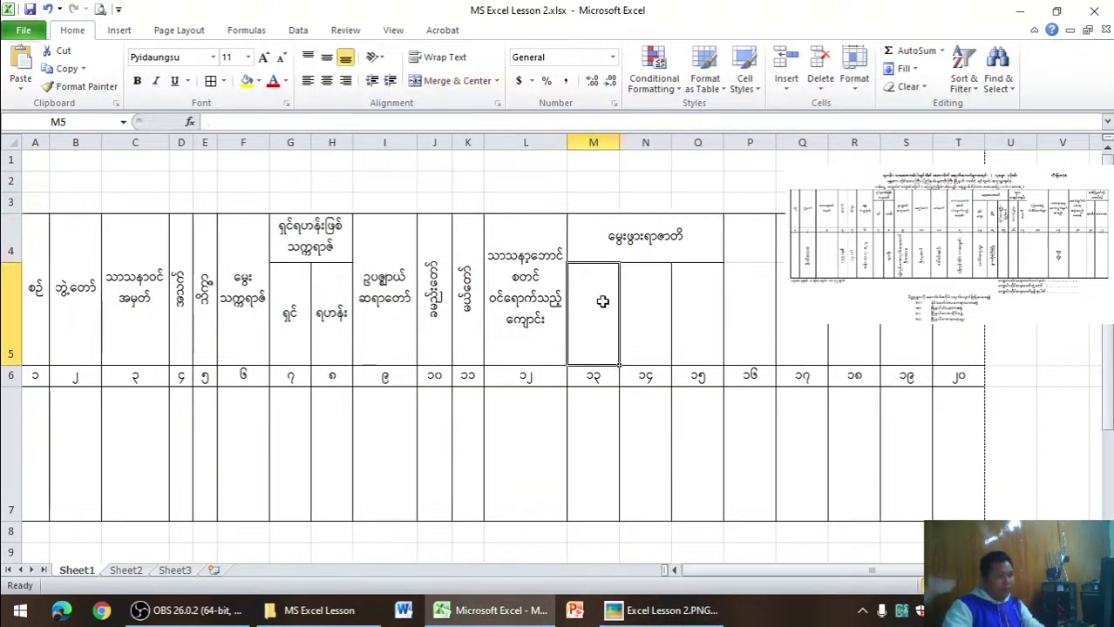
{"action": "type", "text": "ဂ"}
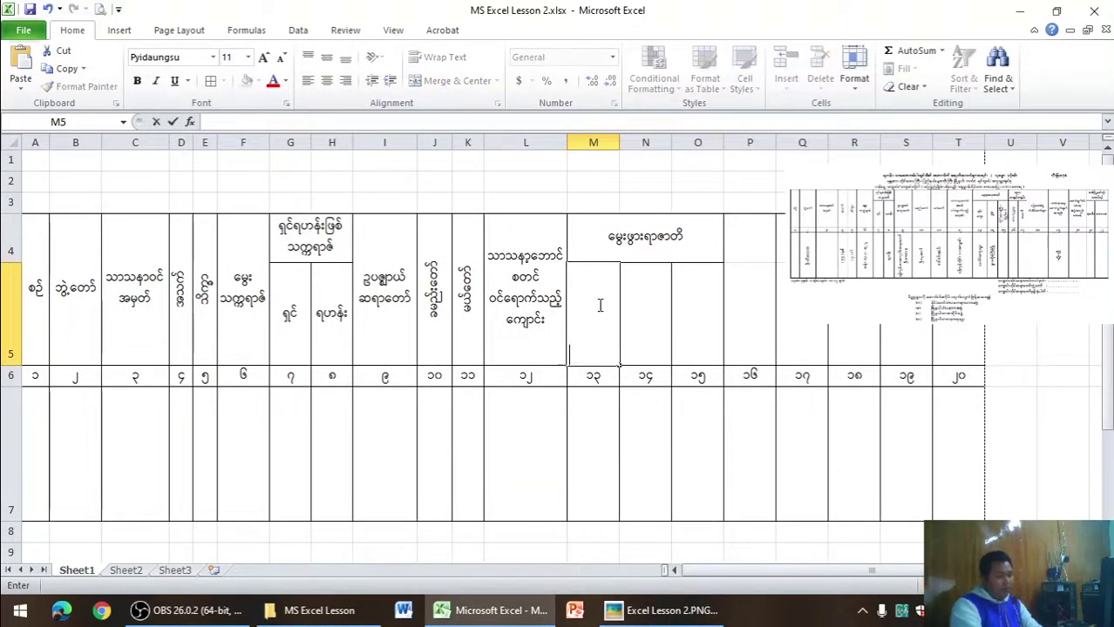
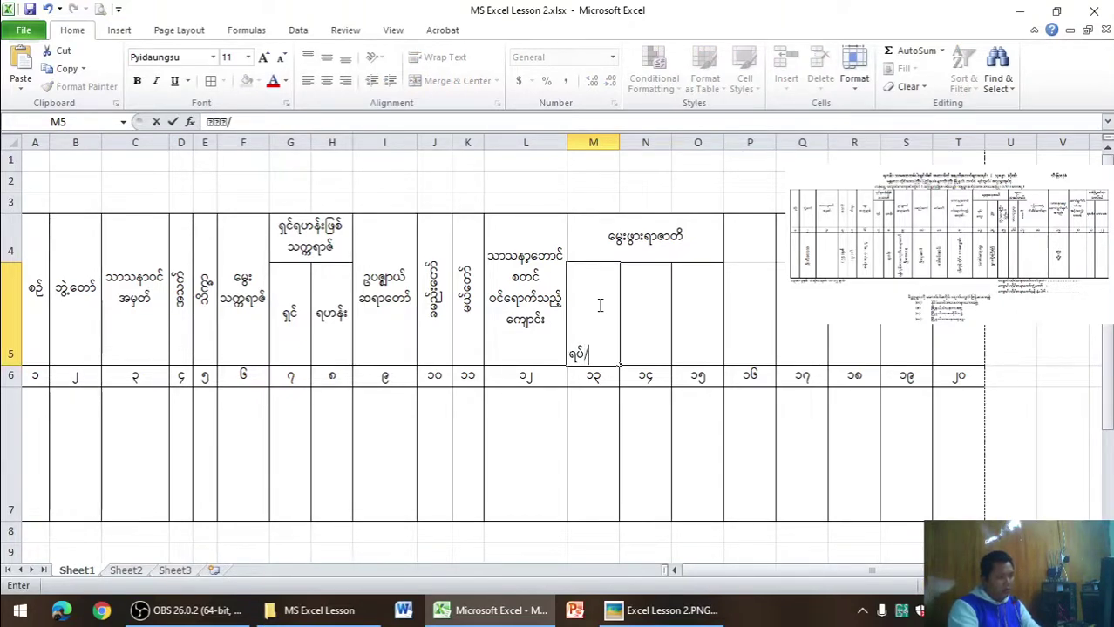
- Finish entering ရပ်/ကျေး in M5 and မြို့ in N5, checking the reference image
{"action": "type", "text": "ကျေး"}
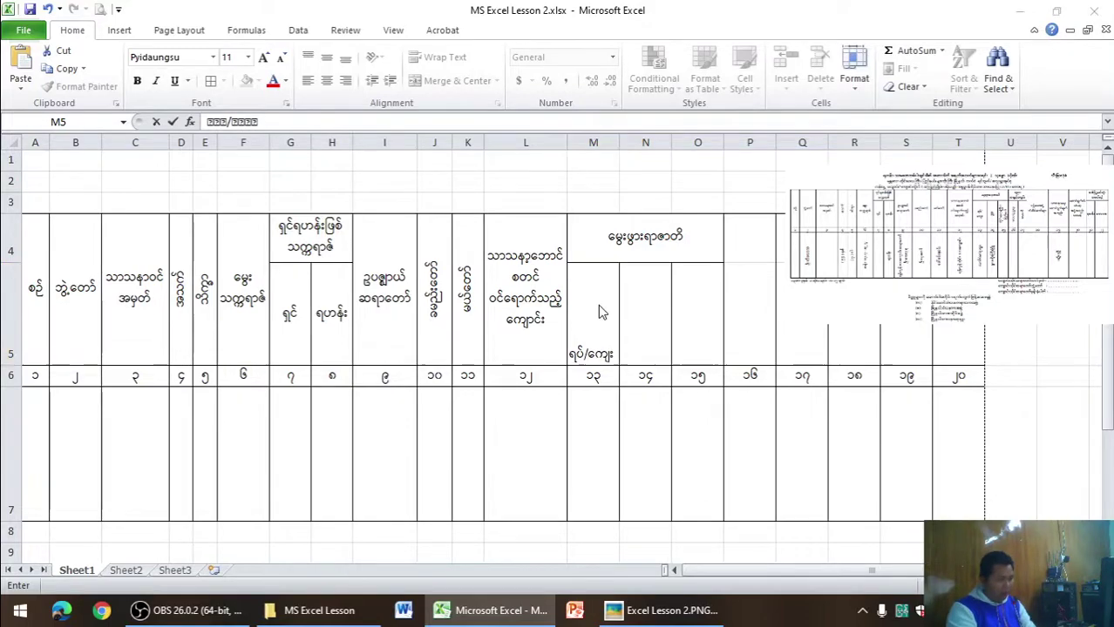
{"action": "key", "text": "alt+Tab"}
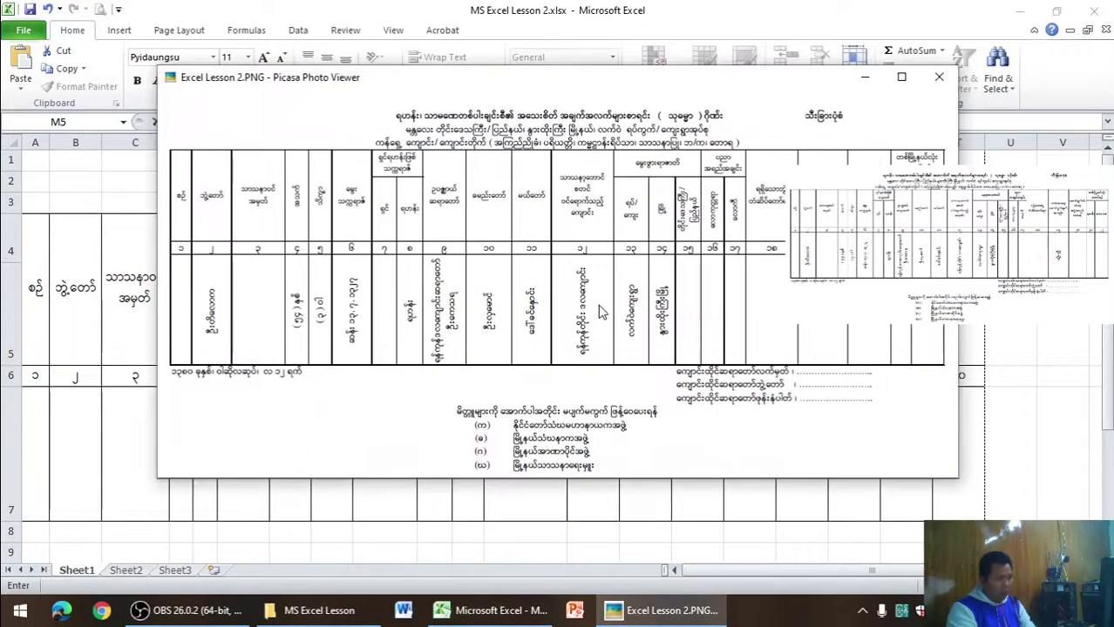
{"action": "key", "text": "alt+Tab"}
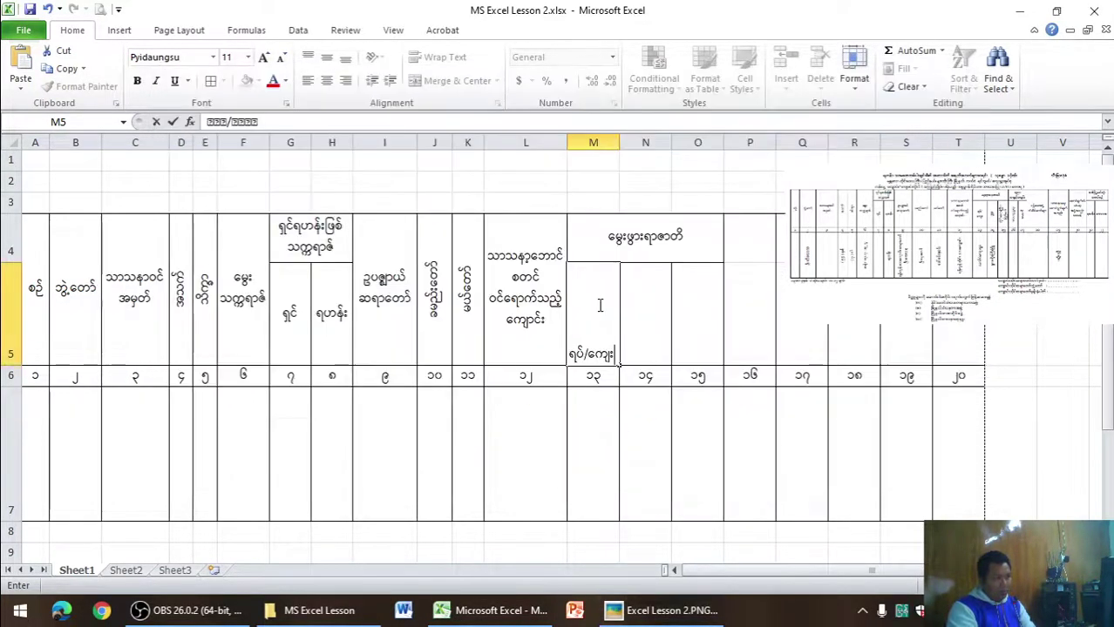
{"action": "type", "text": "မ"}
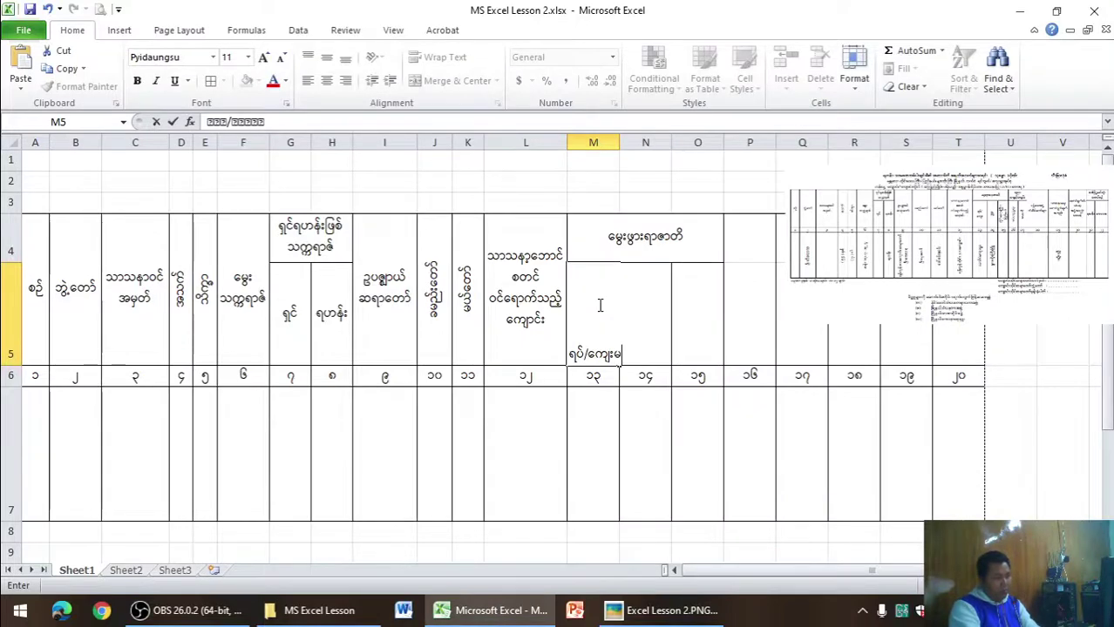
{"action": "key", "text": "Tab"}
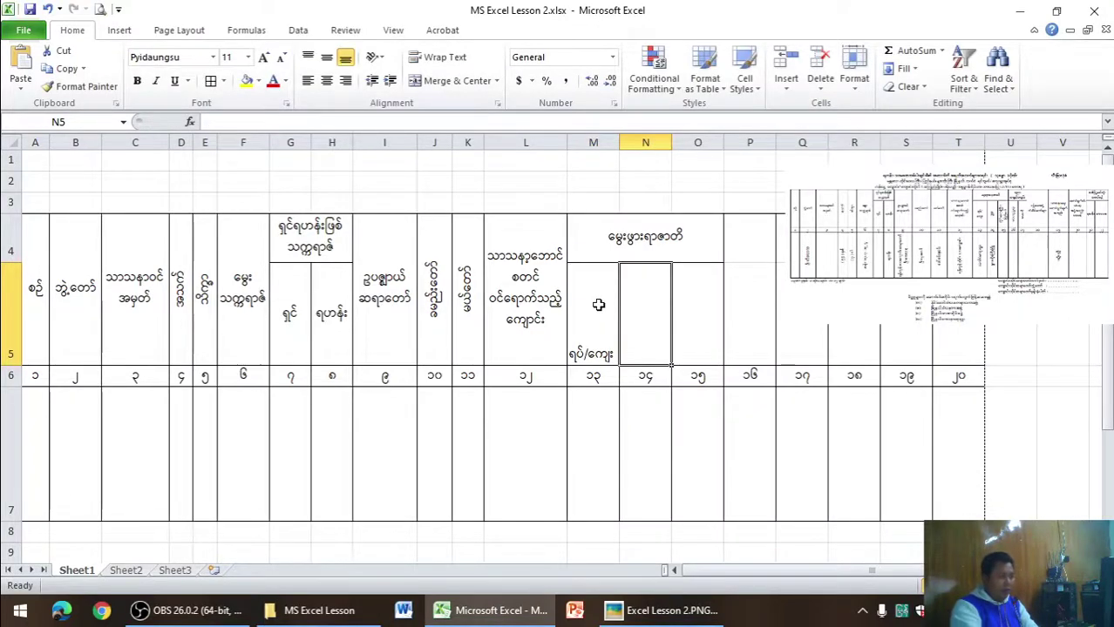
{"action": "type", "text": "မြို့"}
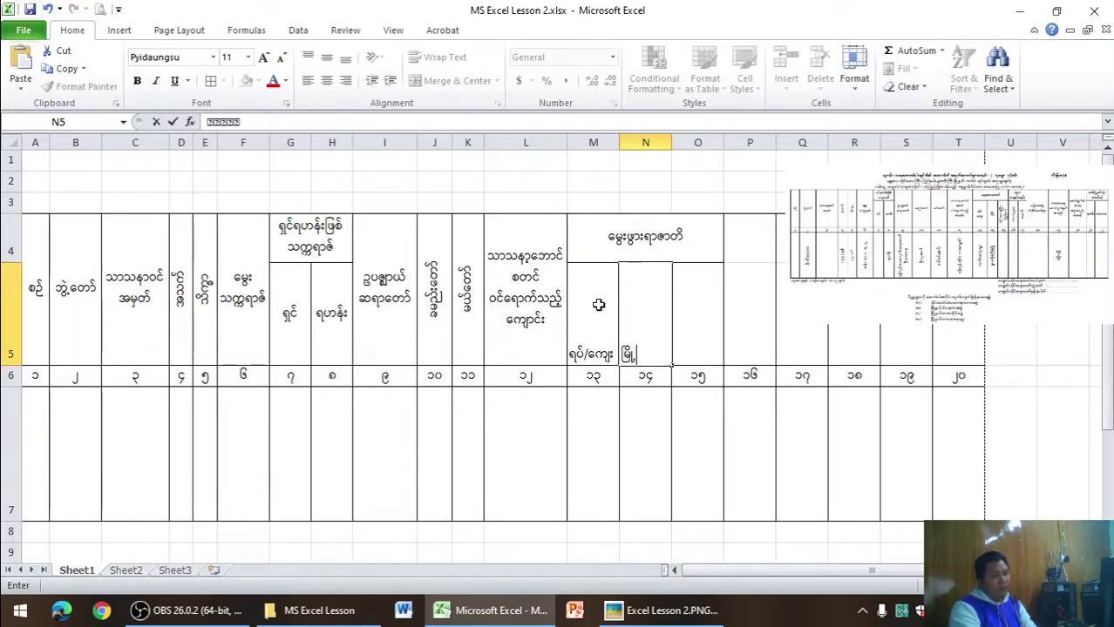
{"action": "left_click", "coordinate": [589, 357]}
- Break M5's text onto two lines and centre M5 and N5 vertically and horizontally
{"action": "double_click", "coordinate": [589, 356]}
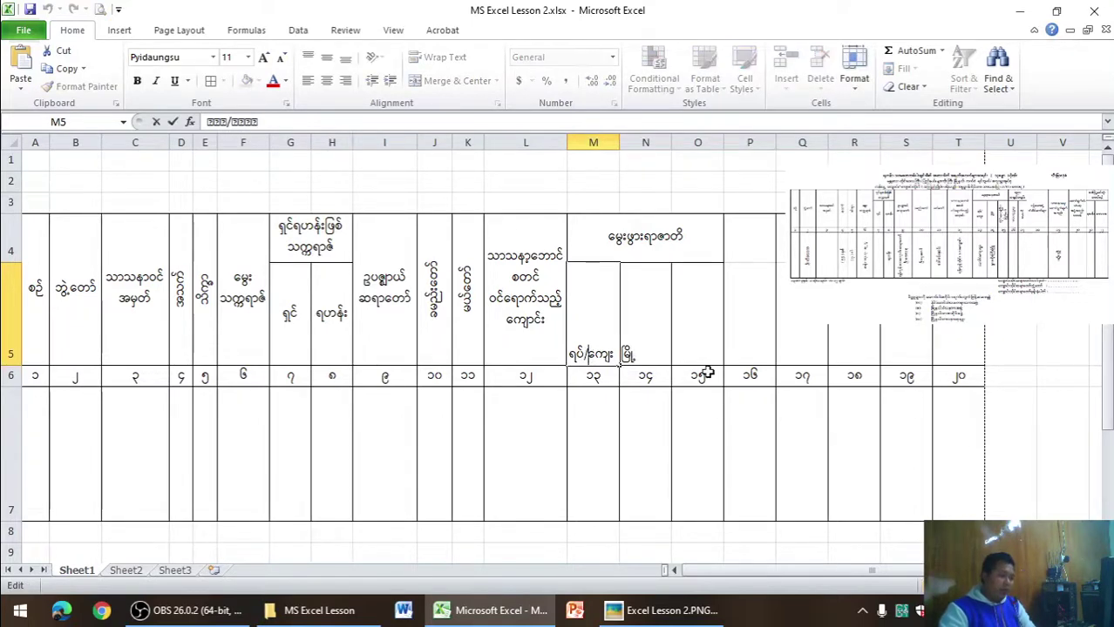
{"action": "key", "text": "alt+Return"}
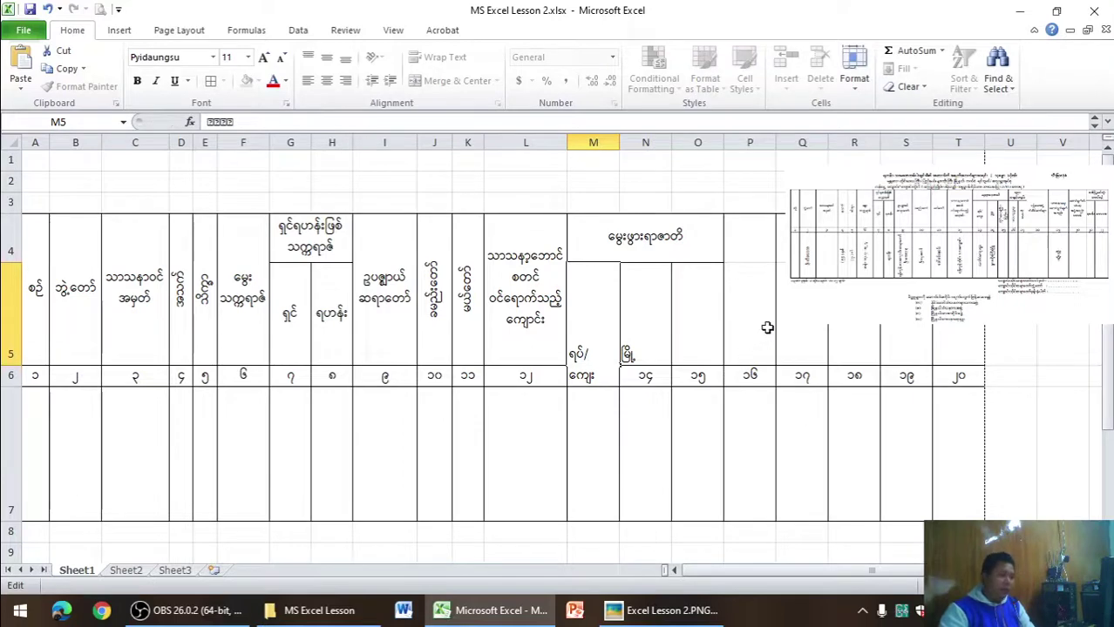
{"action": "left_click", "coordinate": [760, 325]}
{"action": "left_click", "coordinate": [571, 332]}
{"action": "left_click", "coordinate": [326, 56]}
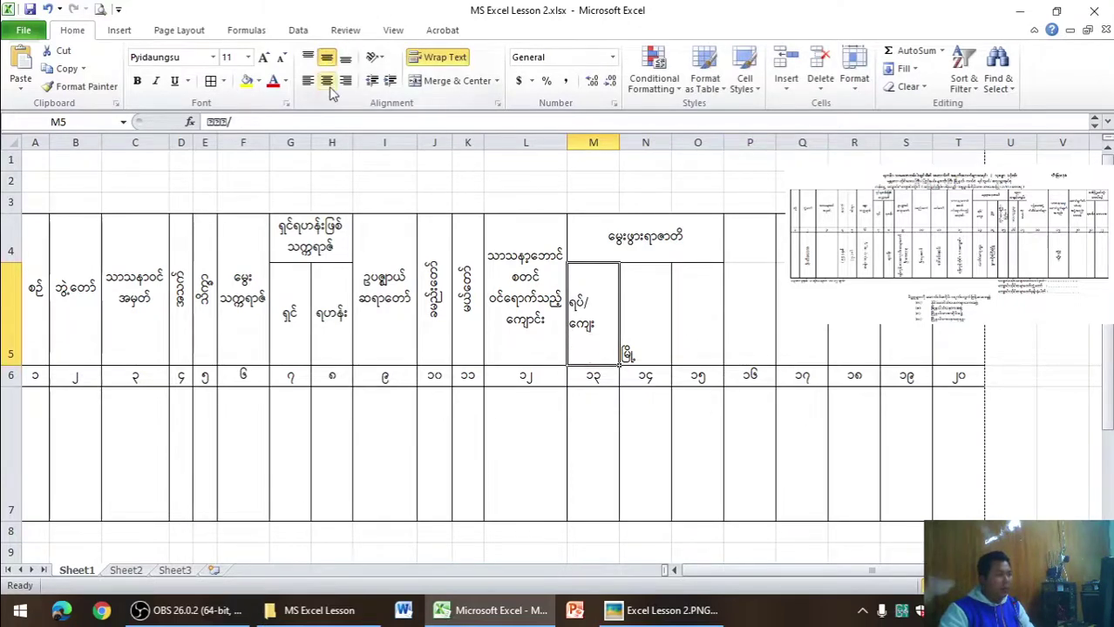
{"action": "left_click", "coordinate": [326, 80]}
{"action": "left_click", "coordinate": [674, 314]}
{"action": "left_click", "coordinate": [660, 328]}
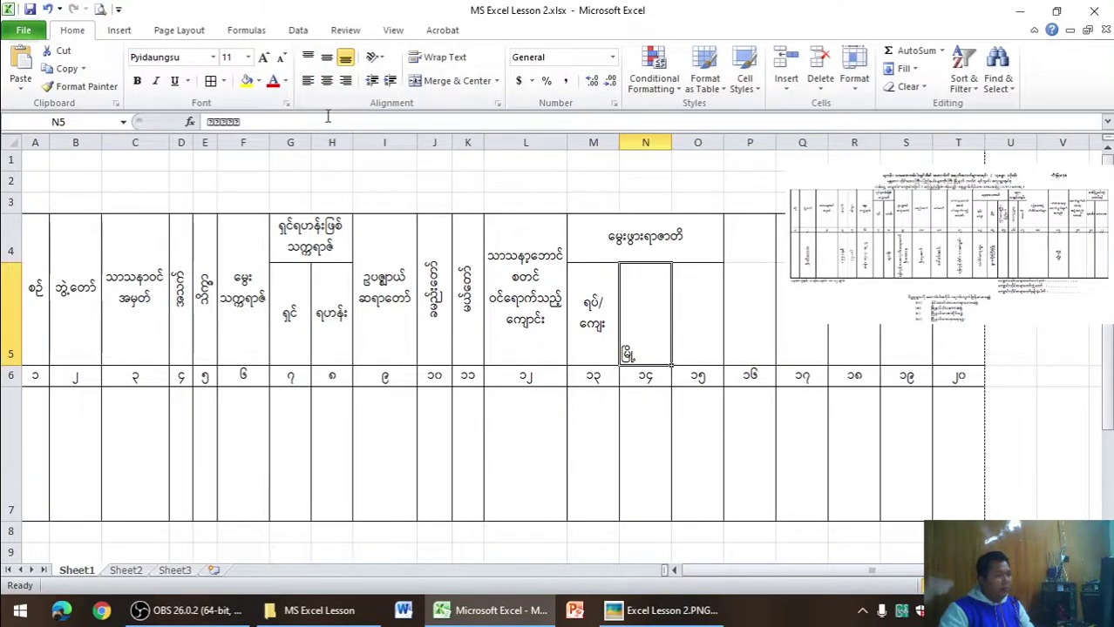
{"action": "left_click", "coordinate": [325, 57]}
{"action": "left_click", "coordinate": [325, 81]}
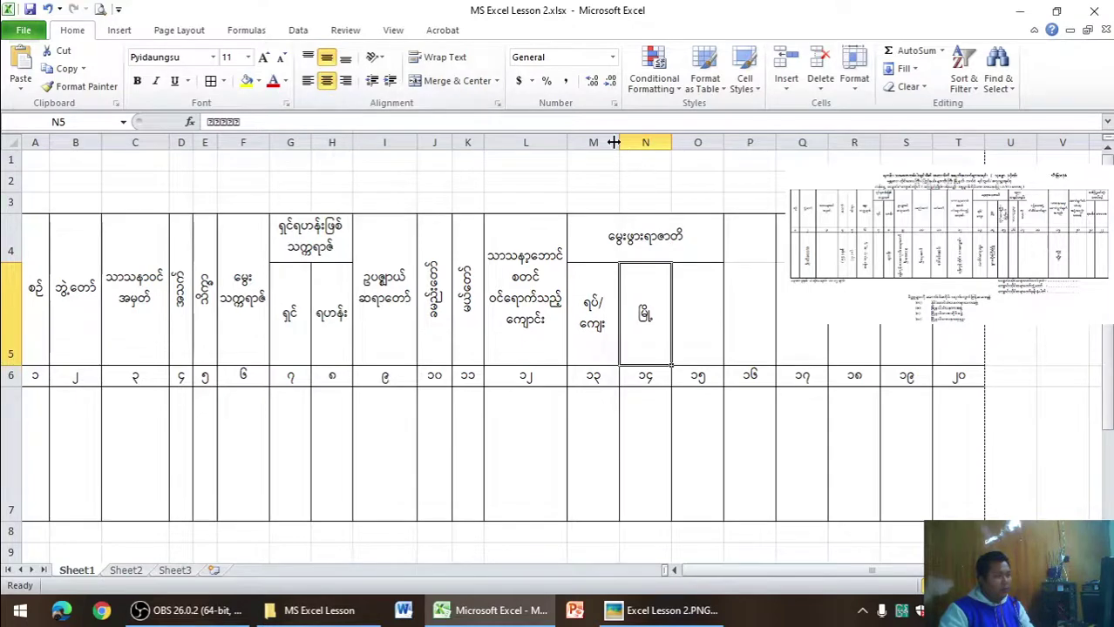
- Narrow column M and compare the sheet with the reference image
{"action": "mouse_move", "coordinate": [613, 142]}
{"action": "left_mouse_down"}
{"action": "mouse_move", "coordinate": [605, 145]}
{"action": "mouse_move", "coordinate": [649, 143]}
{"action": "left_mouse_up"}
{"action": "left_click", "coordinate": [673, 613]}
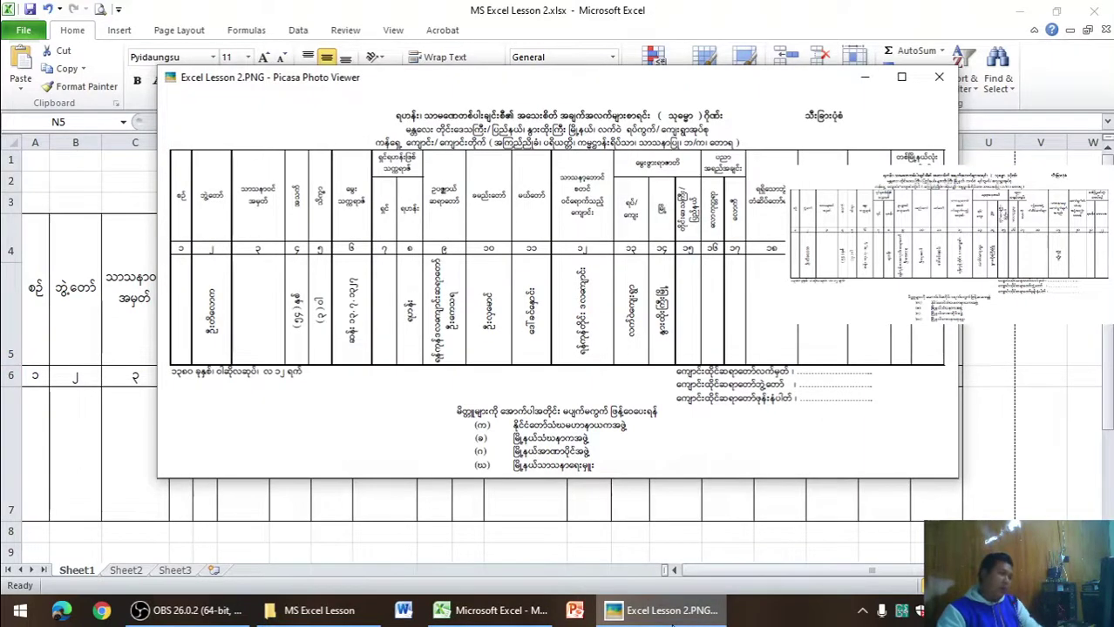
{"action": "left_click", "coordinate": [672, 613]}
- Type the two-line sub-heading တိုင်းေဒသြ/ နယ် into O5 and fix its final character
{"action": "left_click", "coordinate": [673, 305]}
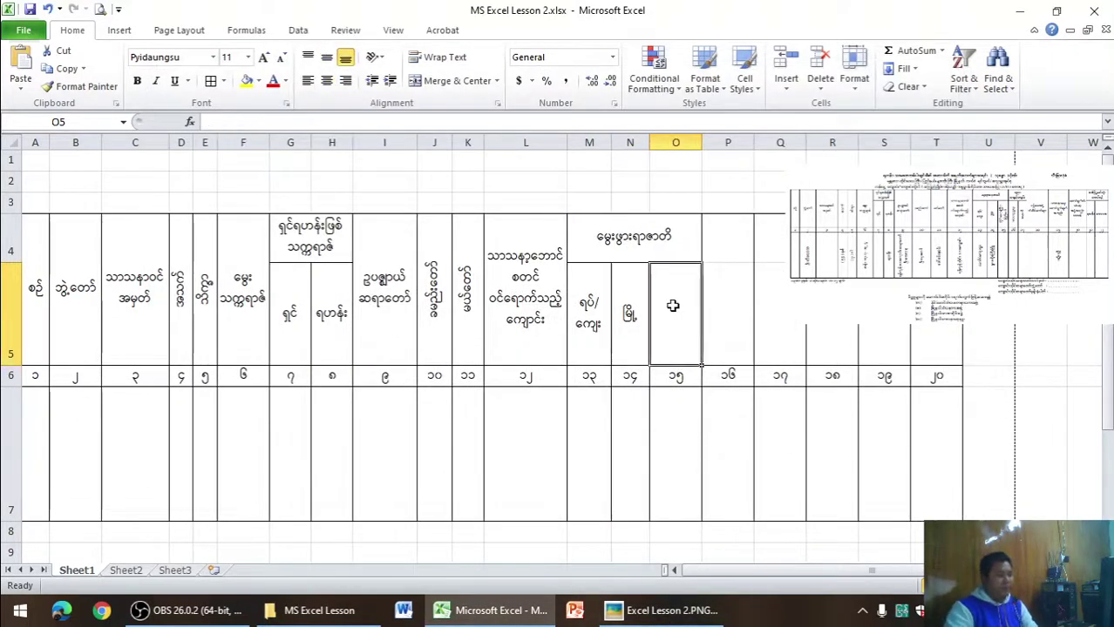
{"action": "type", "text": "တိုင်းေ"}
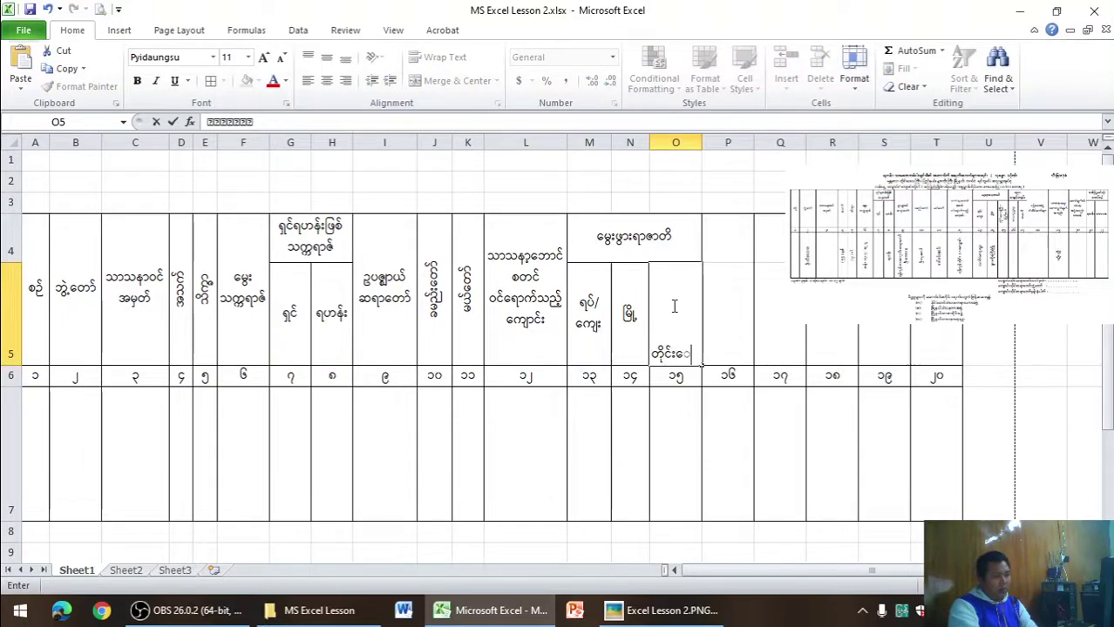
{"action": "type", "text": "ဒသြီး"}
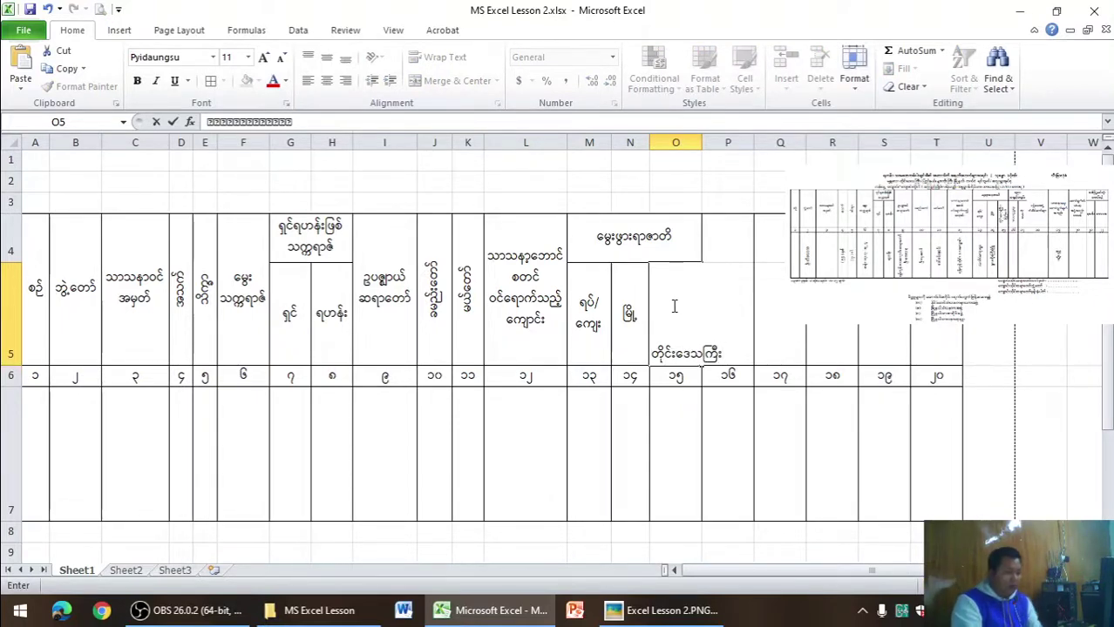
{"action": "type", "text": "/"}
{"action": "key", "text": "alt+Tab"}
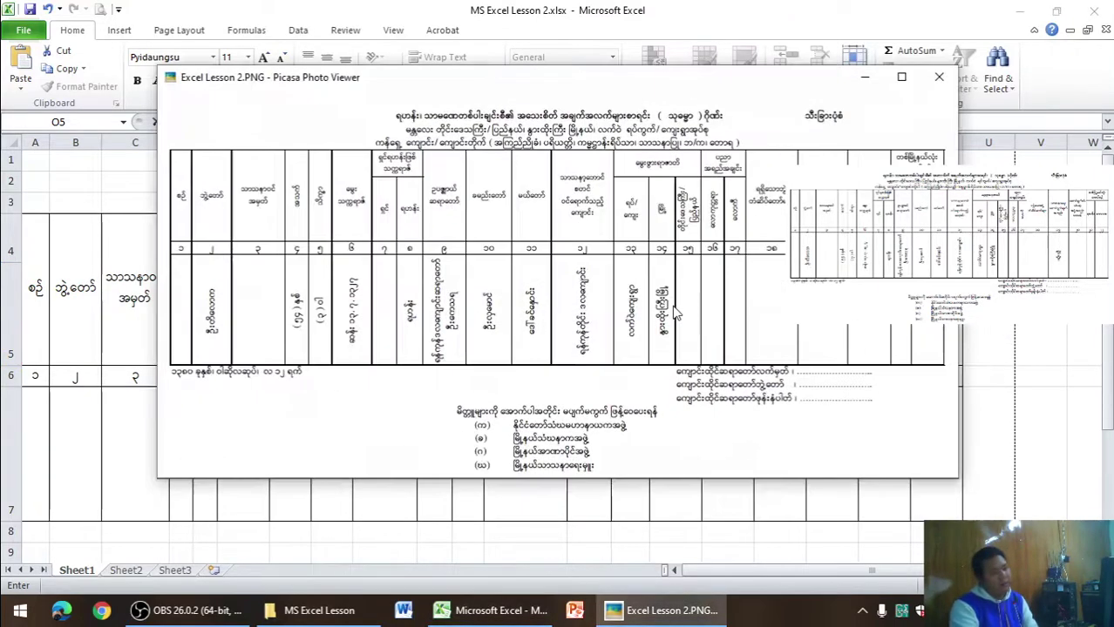
{"action": "key", "text": "alt+Tab"}
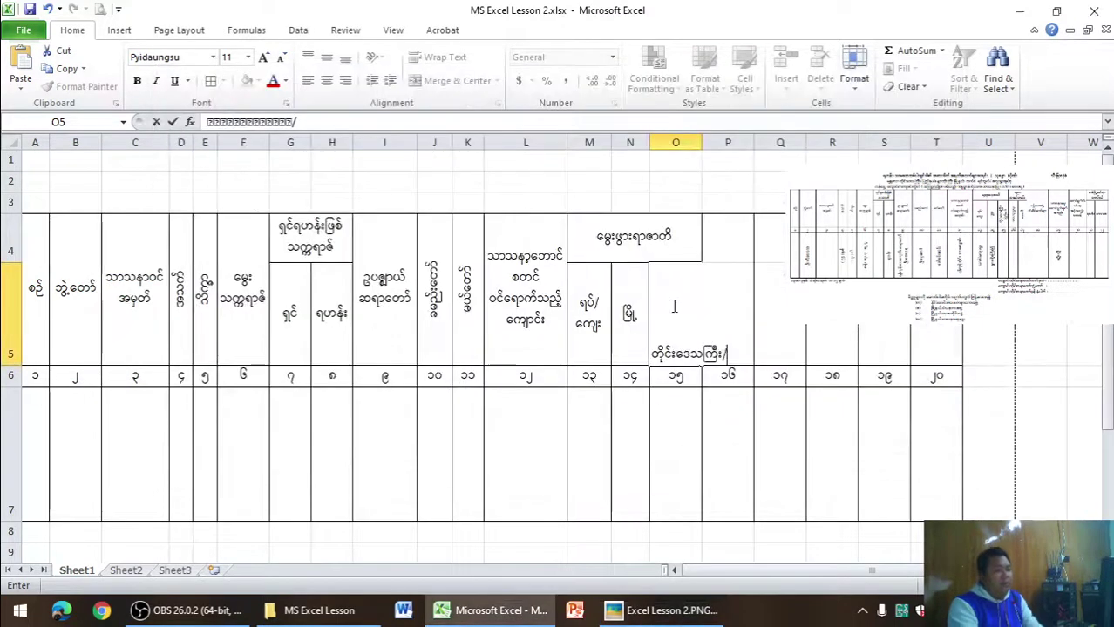
{"action": "key", "text": "alt+Return"}
{"action": "type", "text": "ပြည်"}
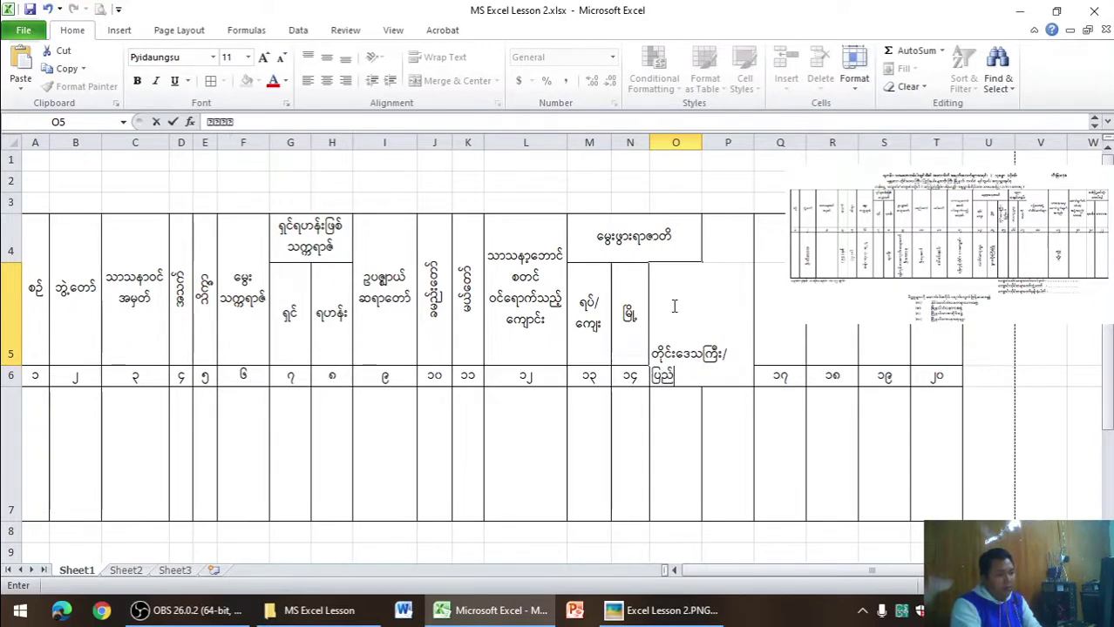
{"action": "type", "text": "နယ်"}
{"action": "key", "text": "Return"}
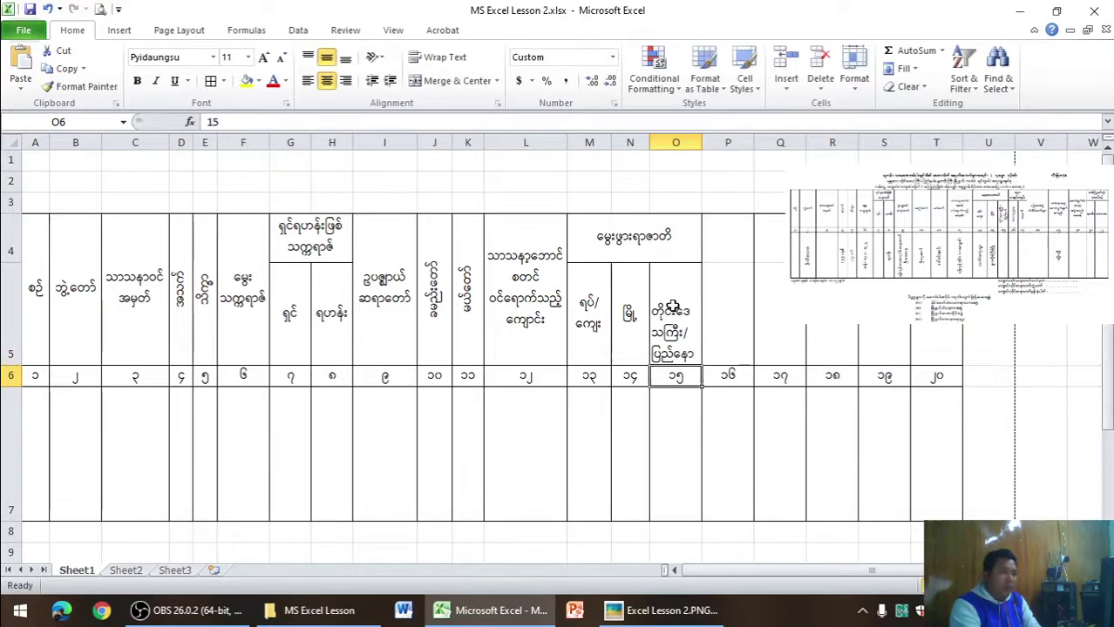
{"action": "double_click", "coordinate": [697, 357]}
{"action": "key", "text": "BackSpace"}
{"action": "key", "text": "BackSpace"}
{"action": "key", "text": "BackSpace"}
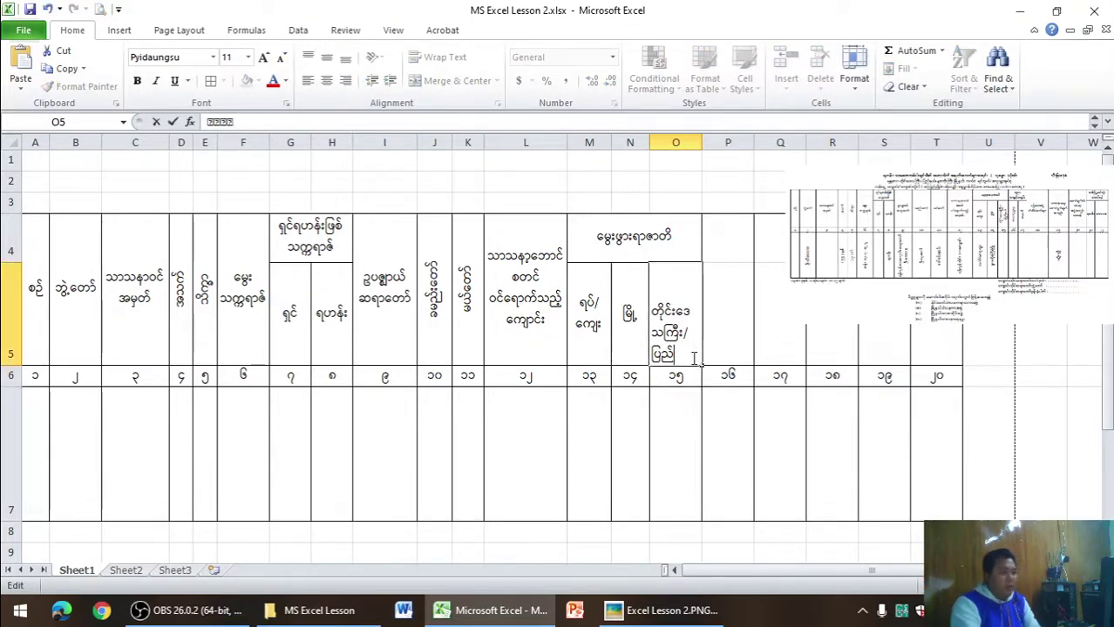
{"action": "type", "text": "နယ်"}
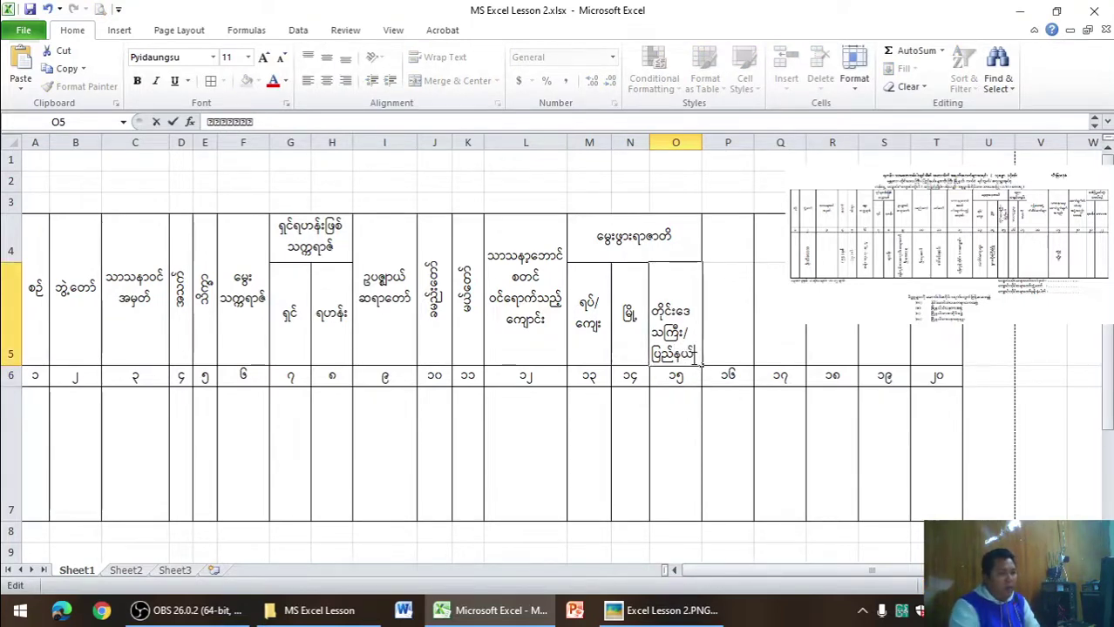
{"action": "left_click", "coordinate": [741, 321]}
- Centre O5 vertically and horizontally and rotate its text to read upward
{"action": "left_click", "coordinate": [668, 280]}
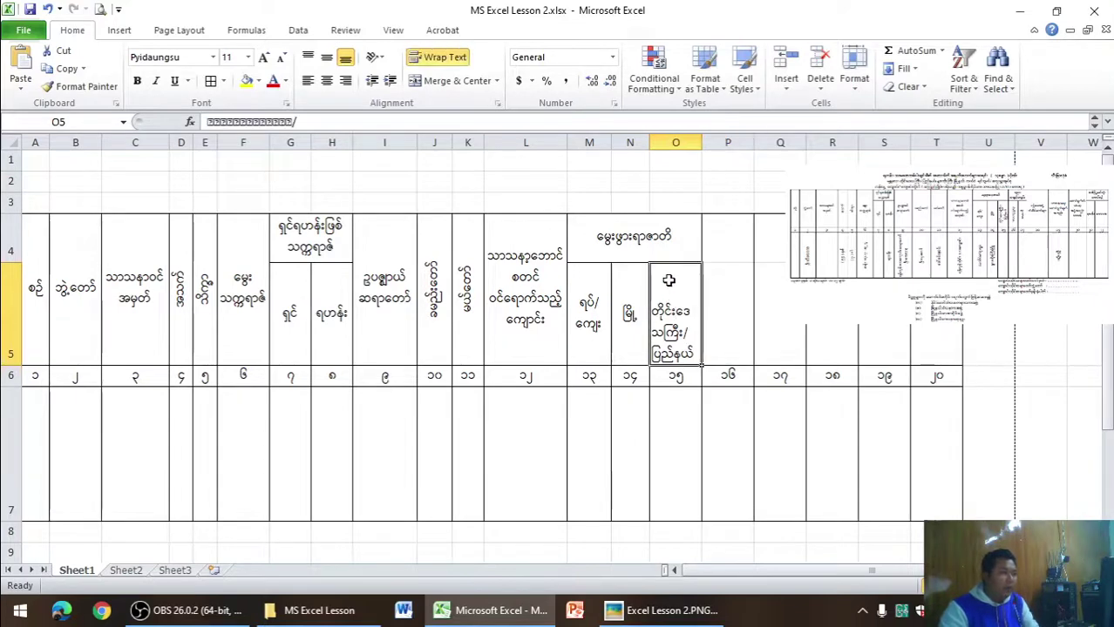
{"action": "left_click", "coordinate": [326, 56]}
{"action": "left_click", "coordinate": [323, 81]}
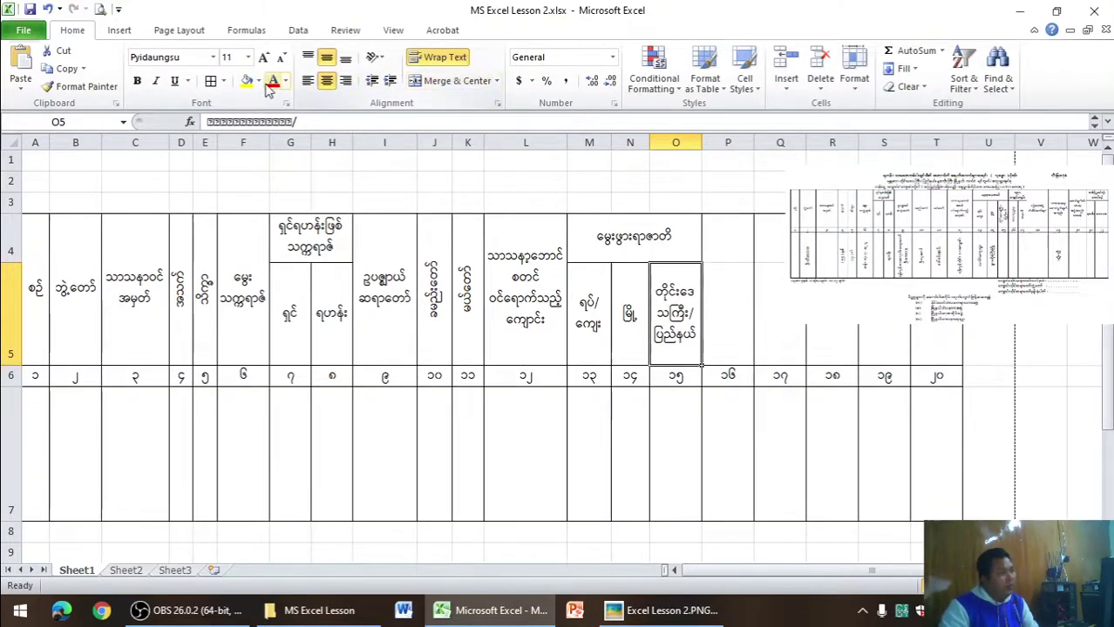
{"action": "left_click", "coordinate": [374, 58]}
{"action": "left_click", "coordinate": [400, 131]}
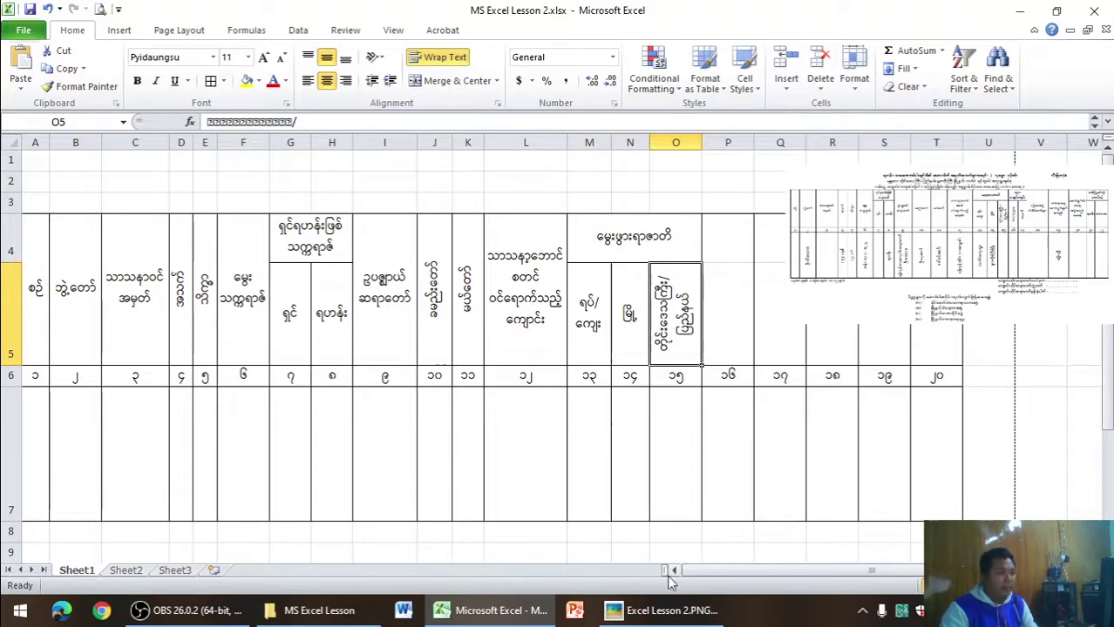
- Compare O5 with the reference image and check the print preview before returning to the sheet
{"action": "left_click", "coordinate": [664, 613]}
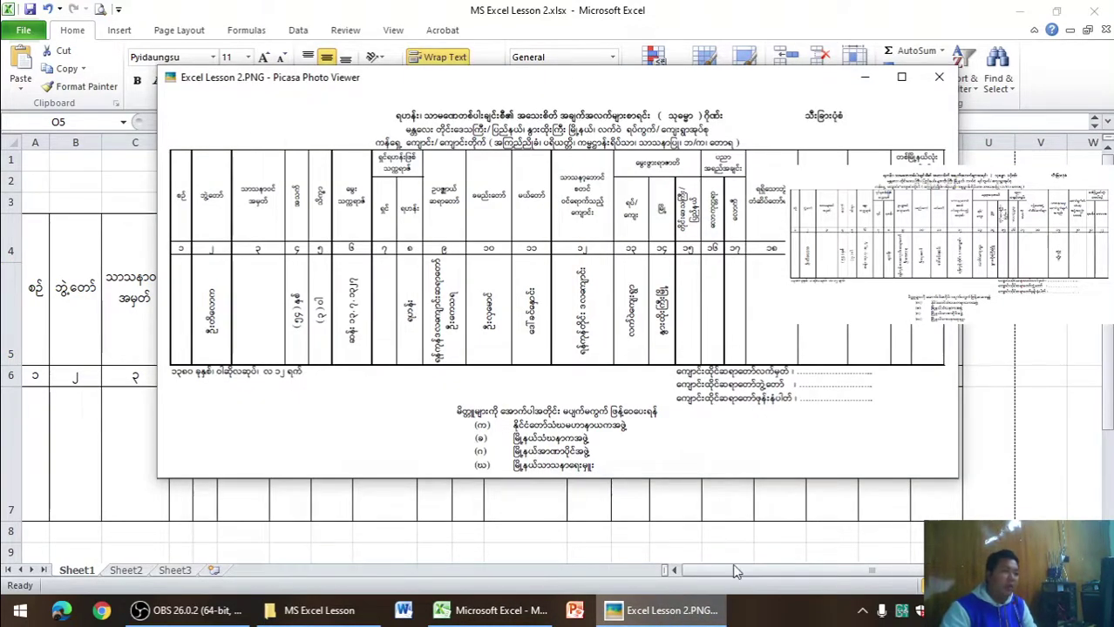
{"action": "left_click", "coordinate": [664, 611]}
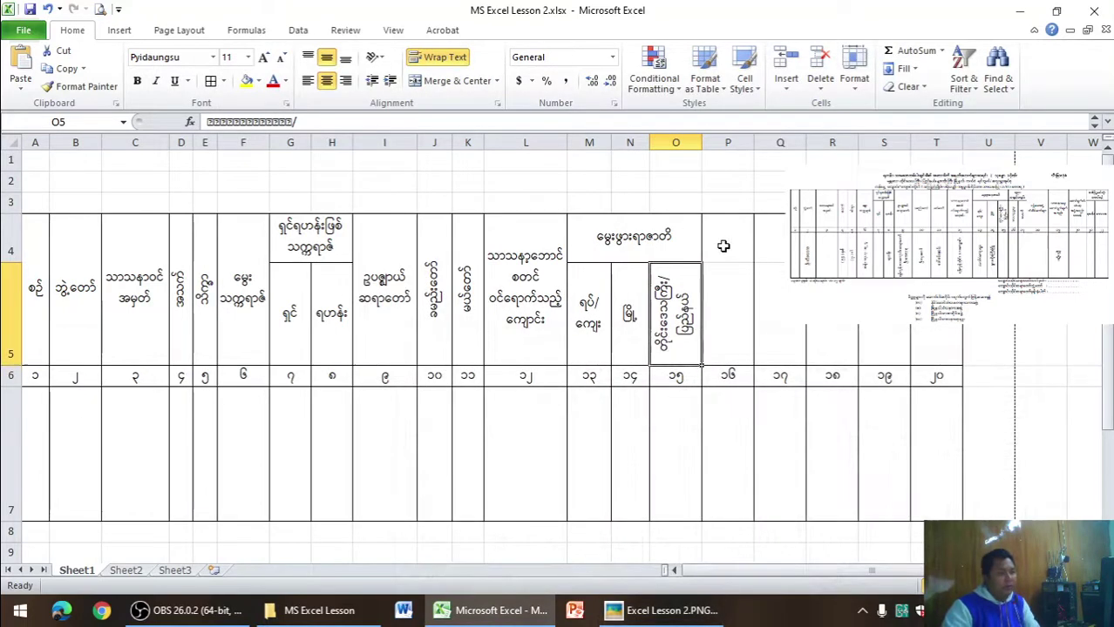
{"action": "left_click", "coordinate": [684, 614]}
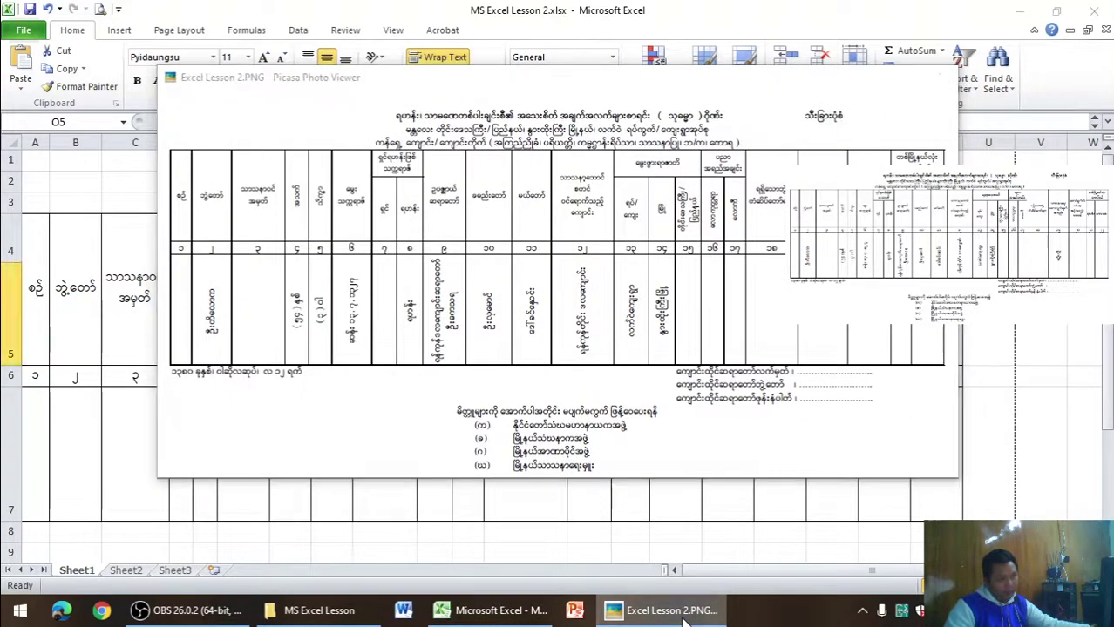
{"action": "left_click", "coordinate": [685, 614]}
{"action": "left_click", "coordinate": [101, 9]}
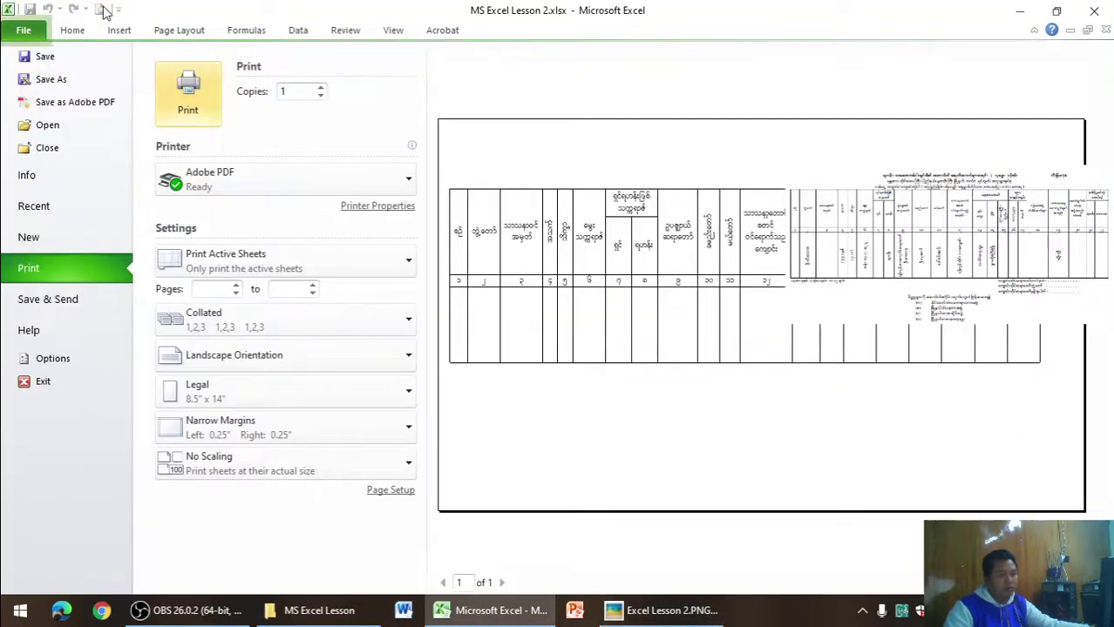
{"action": "left_click", "coordinate": [84, 28]}
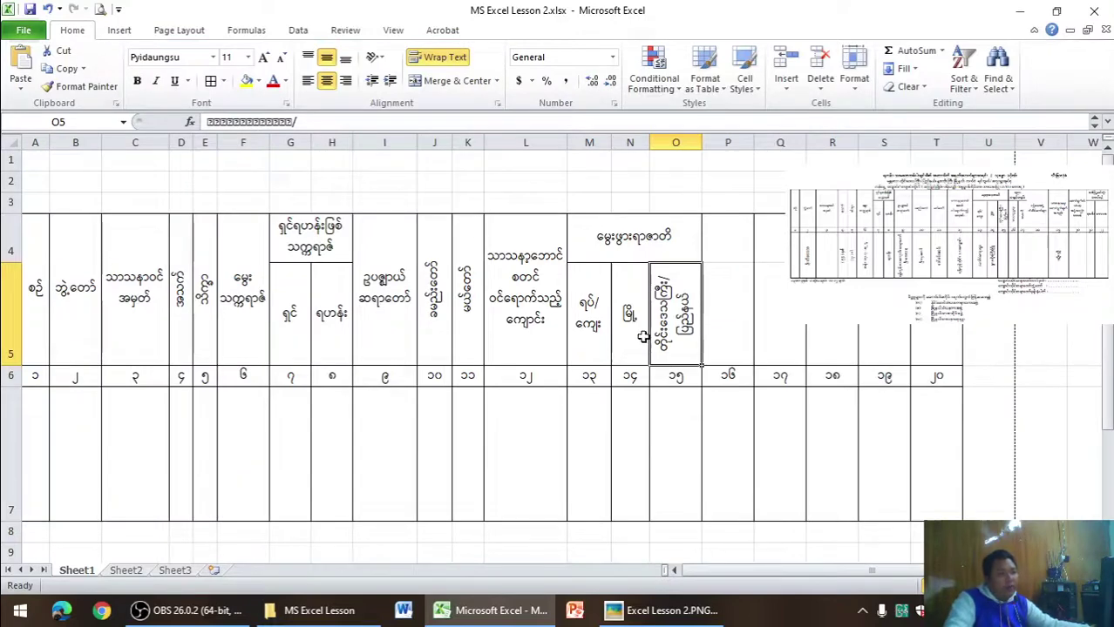
- Try an outline border on P4:Q5, then remove all its borders
{"action": "left_click_drag", "start_coordinate": [734, 250], "coordinate": [773, 295]}
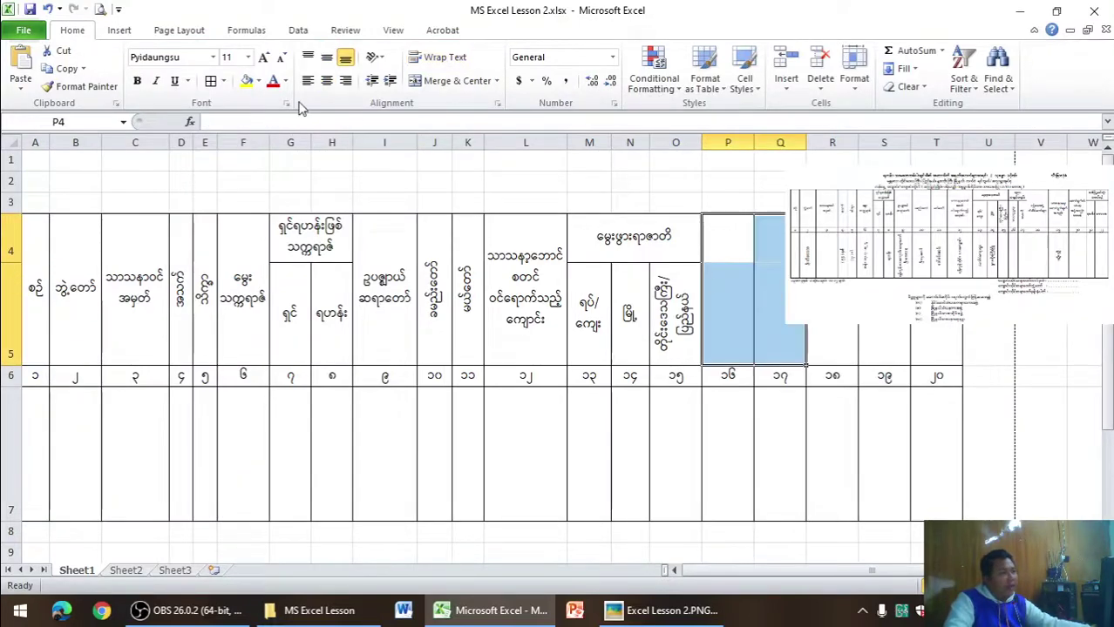
{"action": "left_click", "coordinate": [223, 80]}
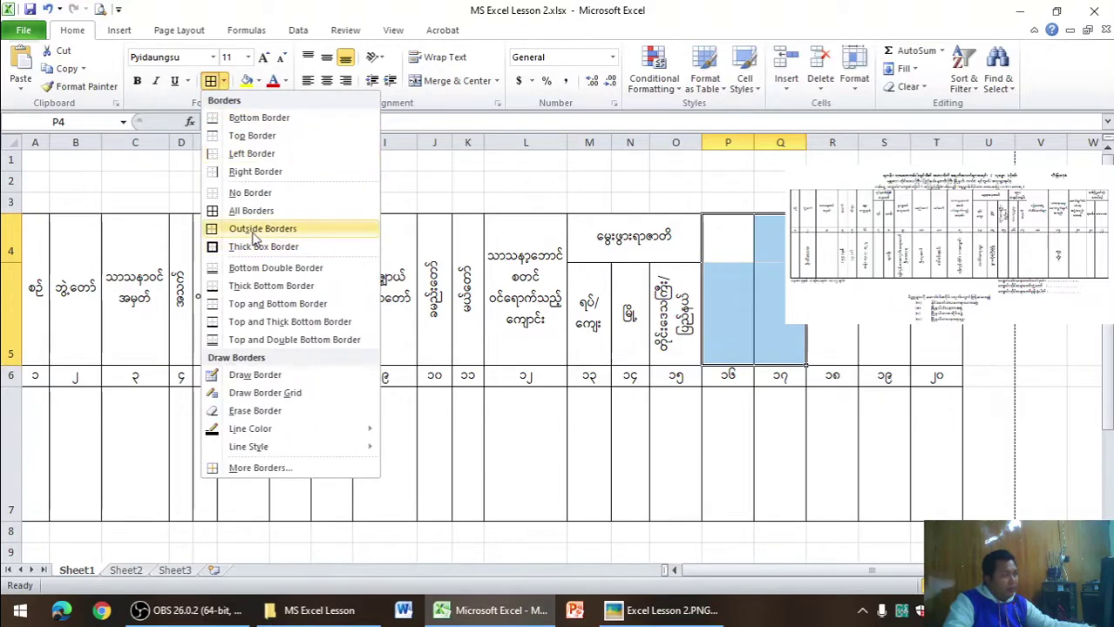
{"action": "left_click", "coordinate": [250, 192]}
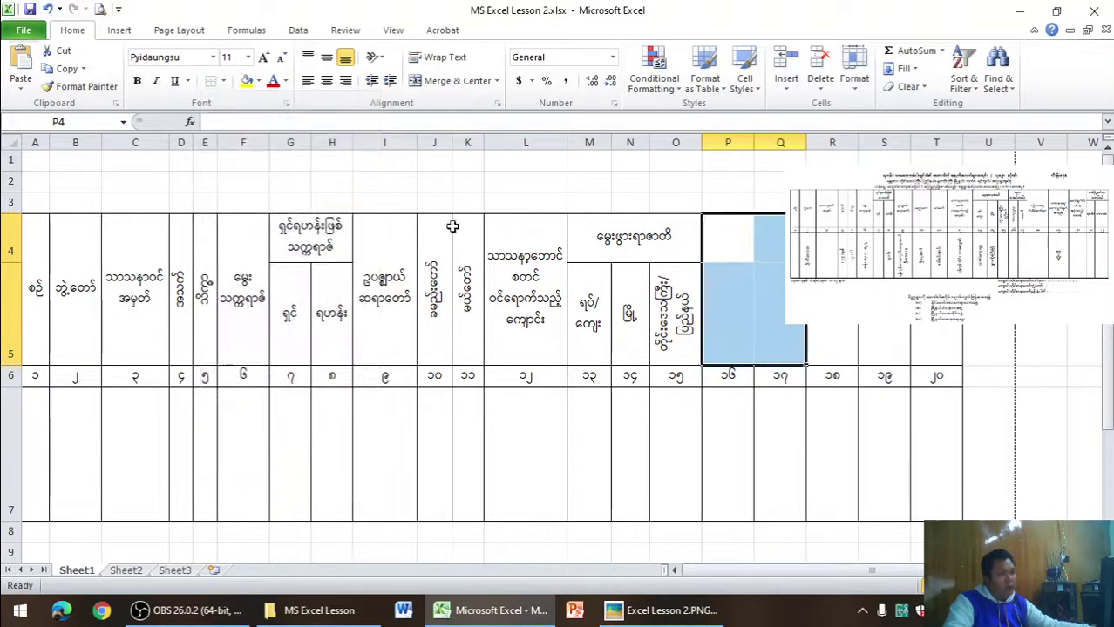
{"action": "left_click", "coordinate": [223, 80]}
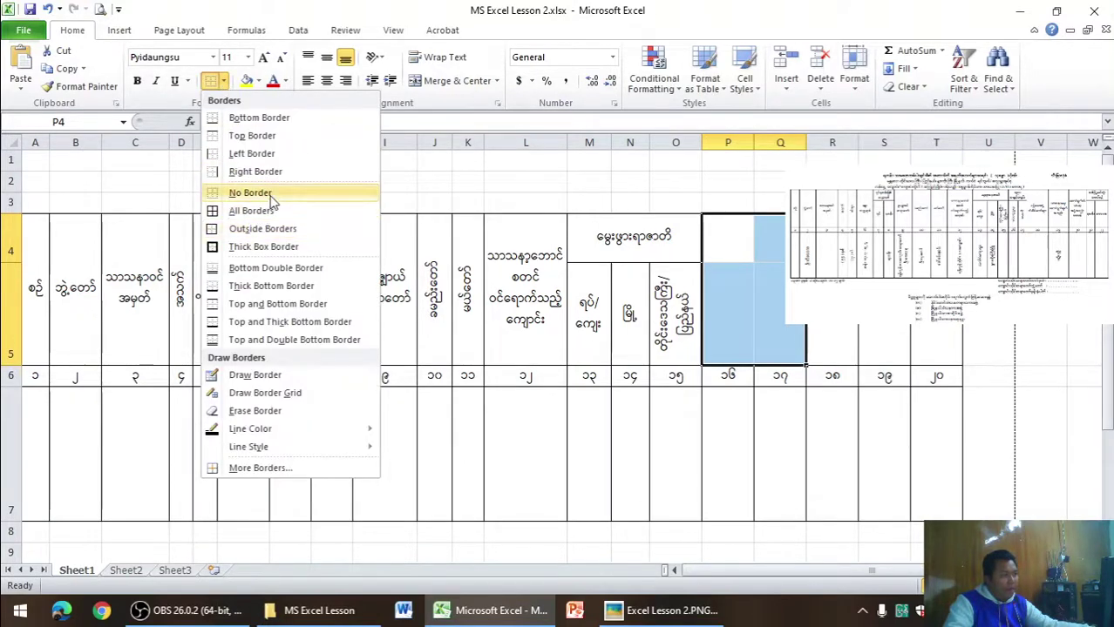
{"action": "left_click", "coordinate": [277, 228]}
{"action": "left_click", "coordinate": [720, 304]}
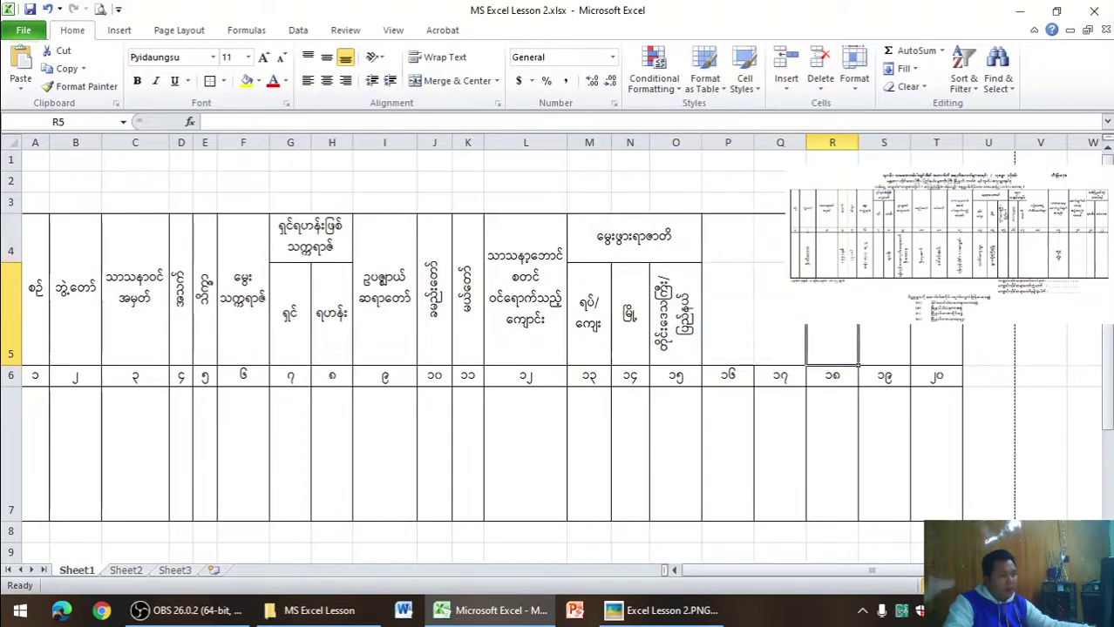
- Give P5:Q5 all borders, check the print preview, and view the reference image
{"action": "left_click_drag", "start_coordinate": [721, 304], "coordinate": [767, 310]}
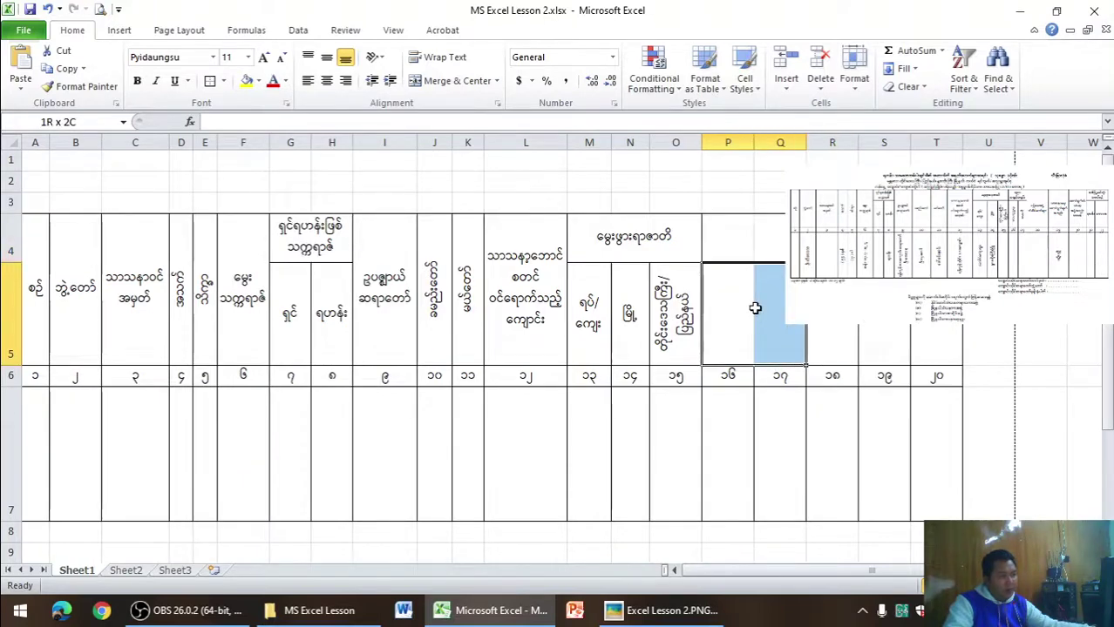
{"action": "left_click", "coordinate": [223, 80]}
{"action": "left_click", "coordinate": [244, 210]}
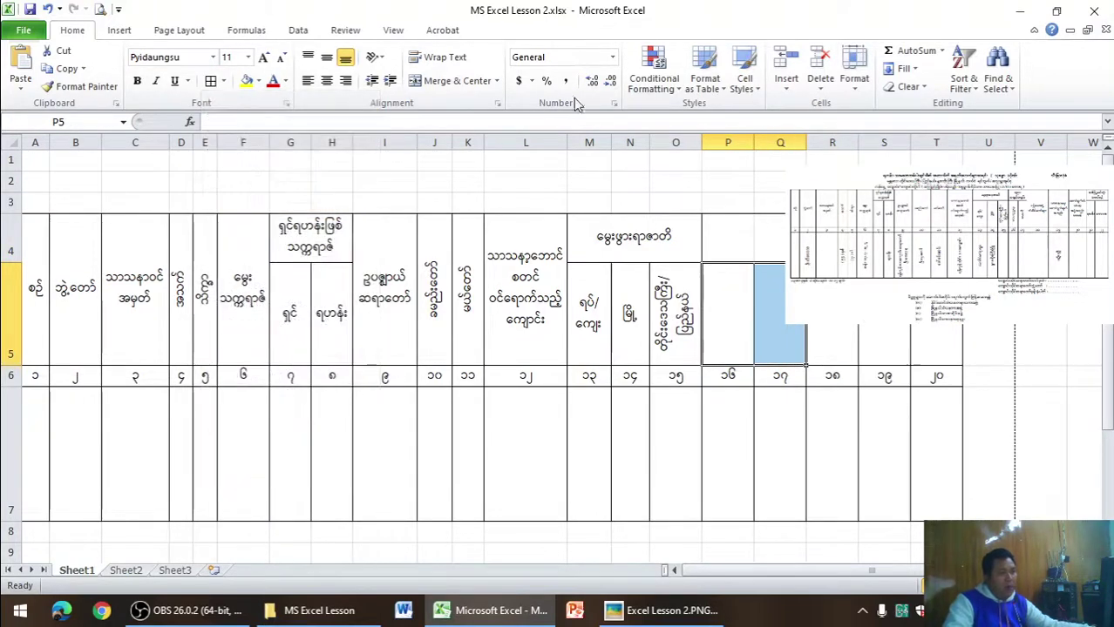
{"action": "left_click", "coordinate": [99, 12]}
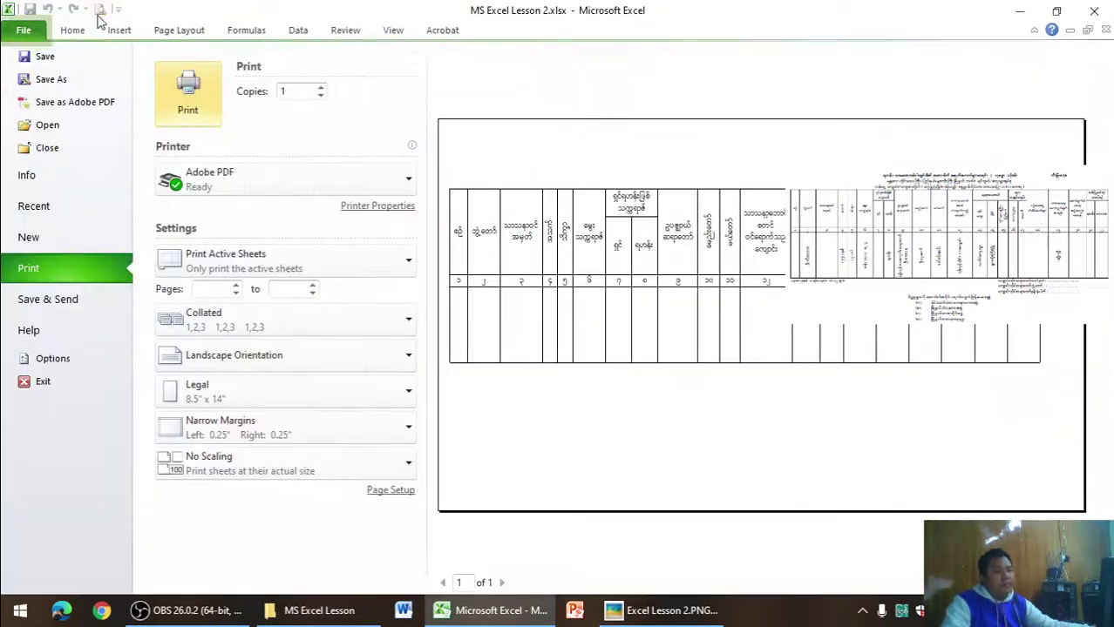
{"action": "left_click", "coordinate": [74, 28]}
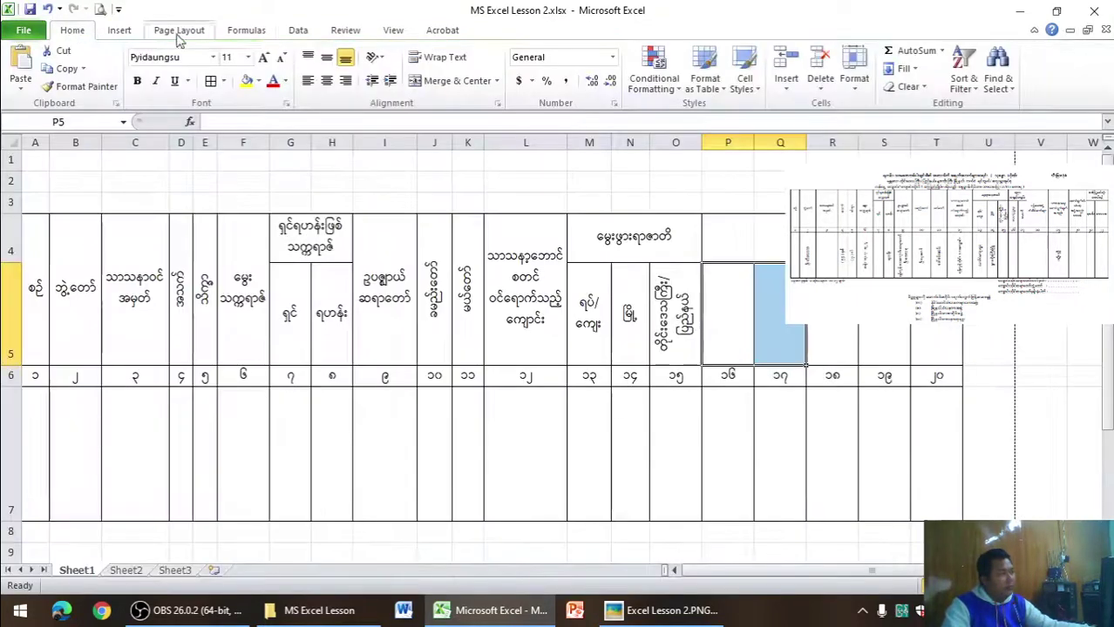
{"action": "key", "text": "alt+Tab"}
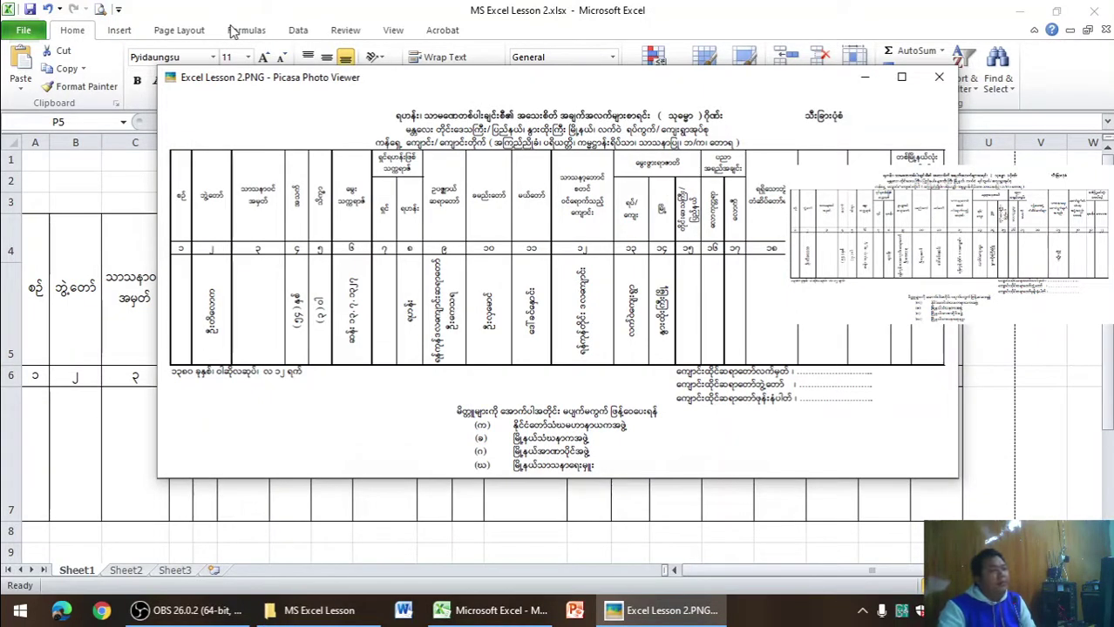
- Enter the qualification heading ပညာအရည်အခ in P4 and the sub-heading ောကုတ္တရာ in P5
{"action": "key", "text": "alt+Tab"}
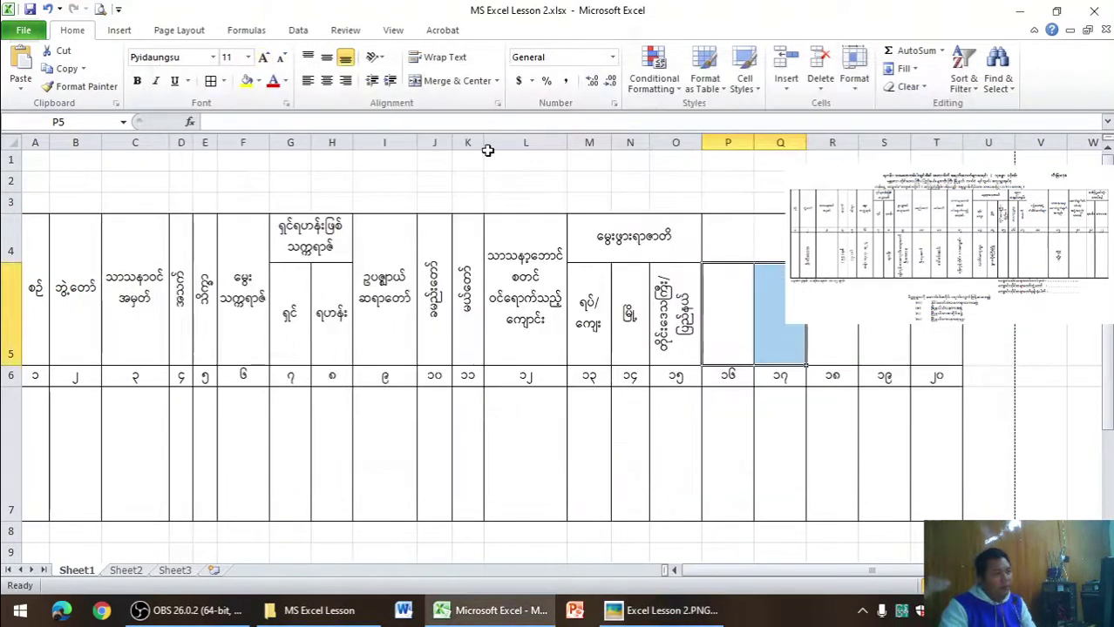
{"action": "left_click", "coordinate": [723, 245]}
{"action": "type", "text": "ပ"}
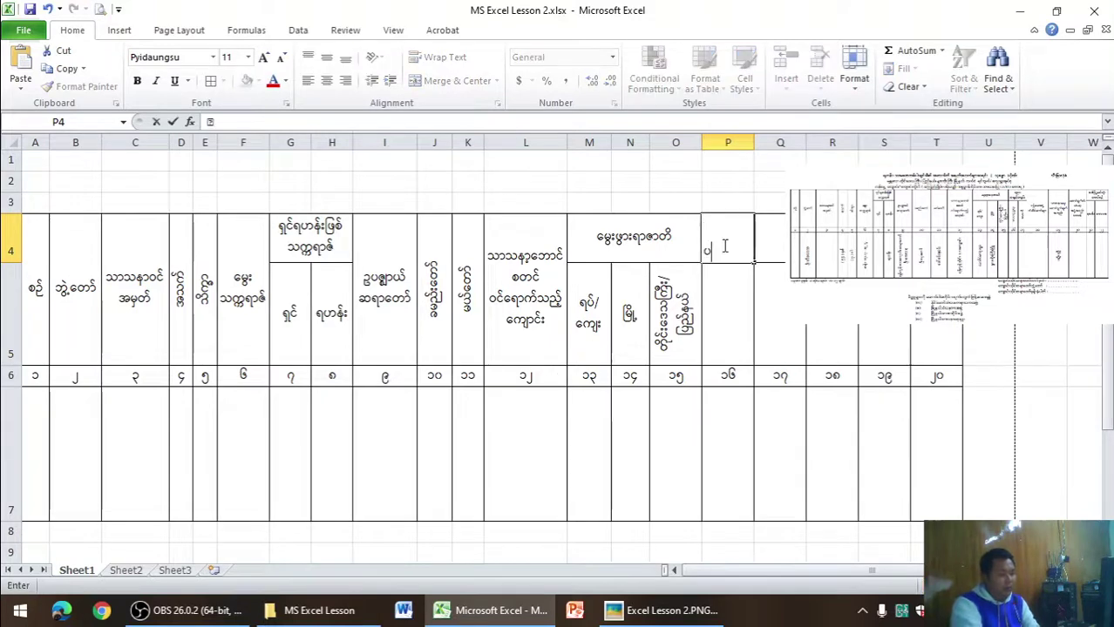
{"action": "type", "text": "ညာအရ"}
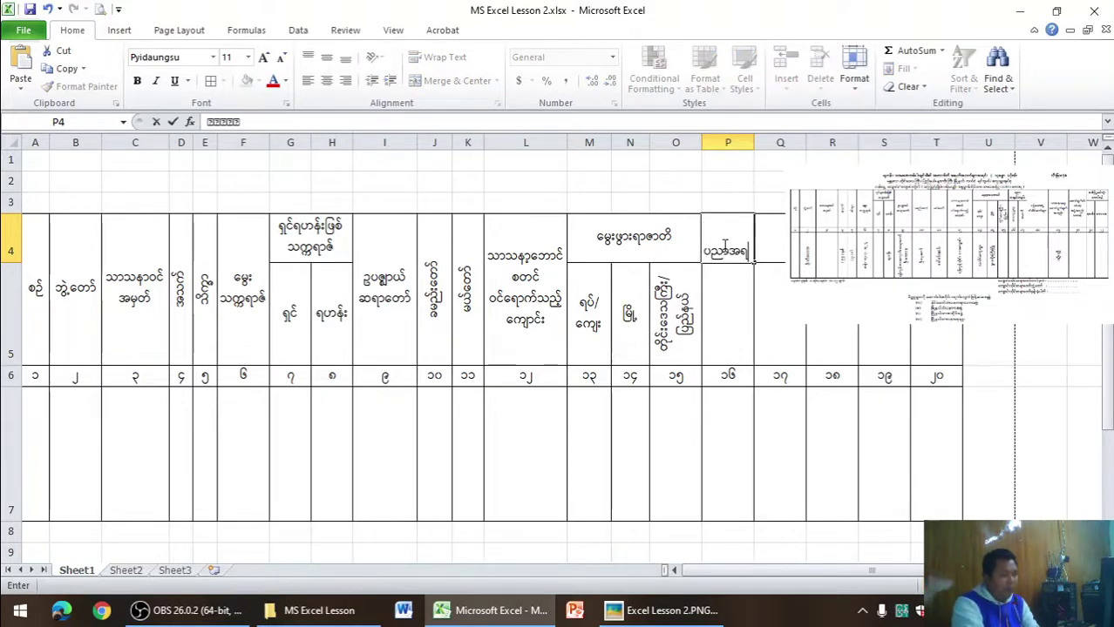
{"action": "type", "text": "ည်အချင်း"}
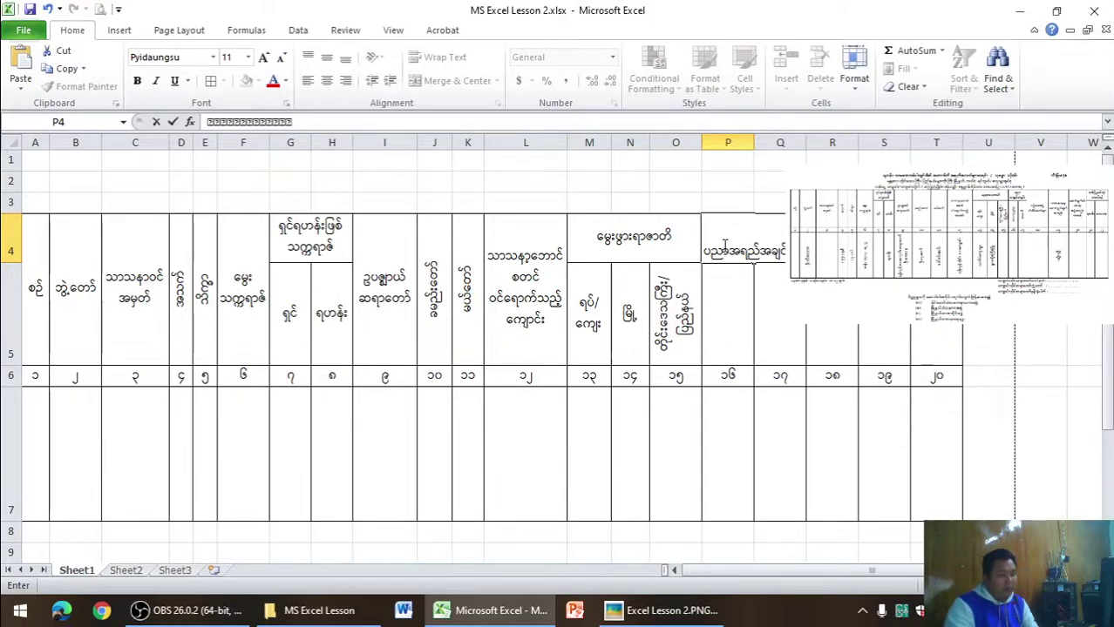
{"action": "key", "text": "Return"}
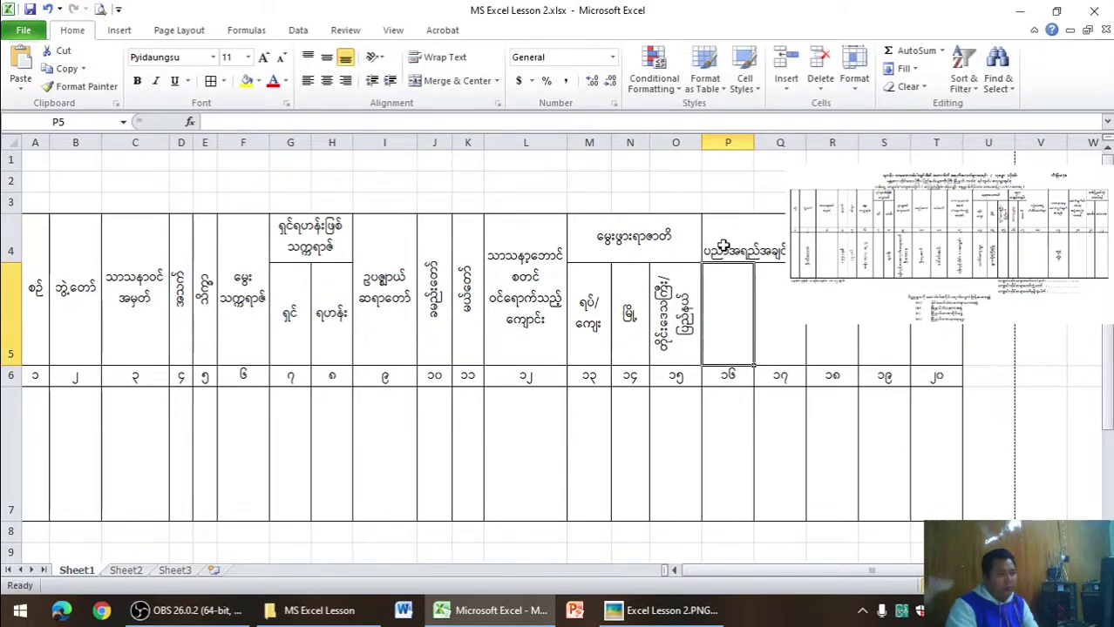
{"action": "key", "text": "alt+Tab"}
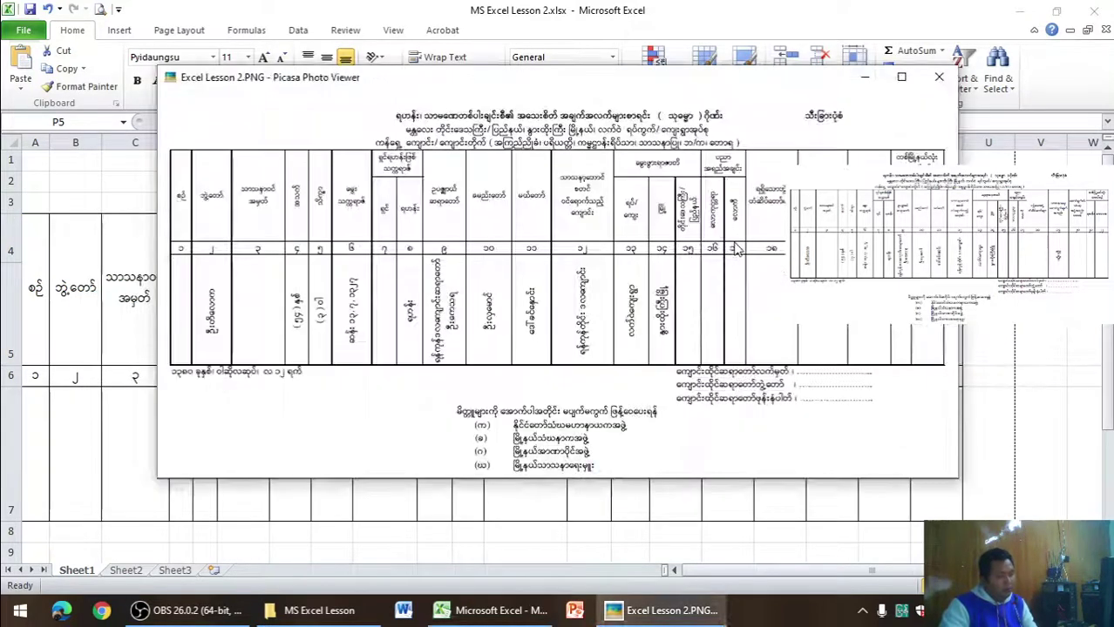
{"action": "key", "text": "alt+Tab"}
{"action": "type", "text": "ော"}
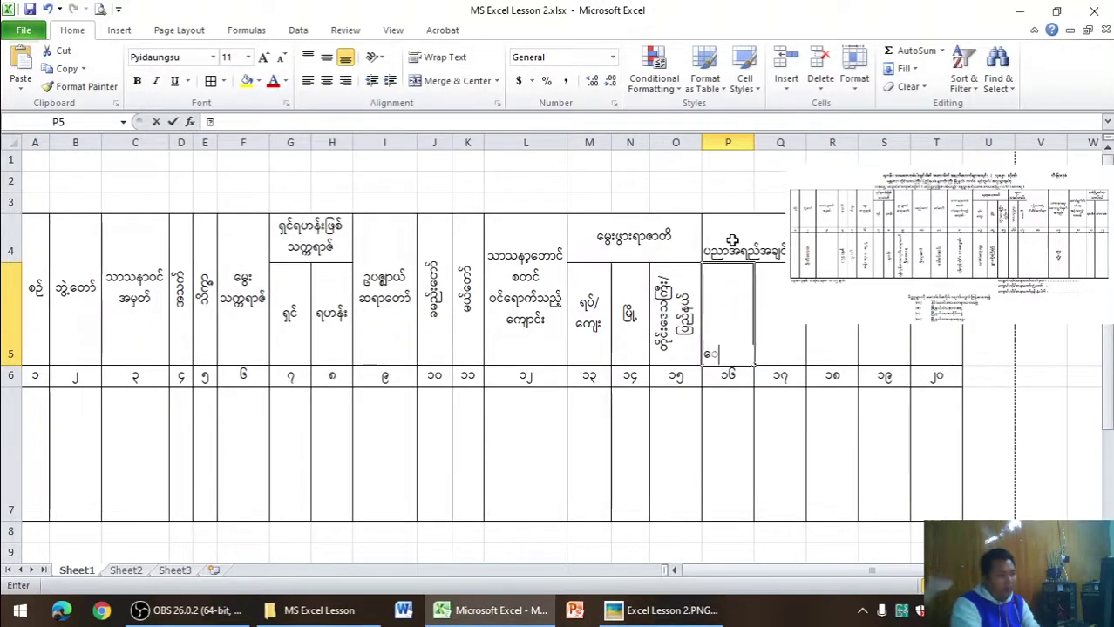
{"action": "type", "text": "ကု"}
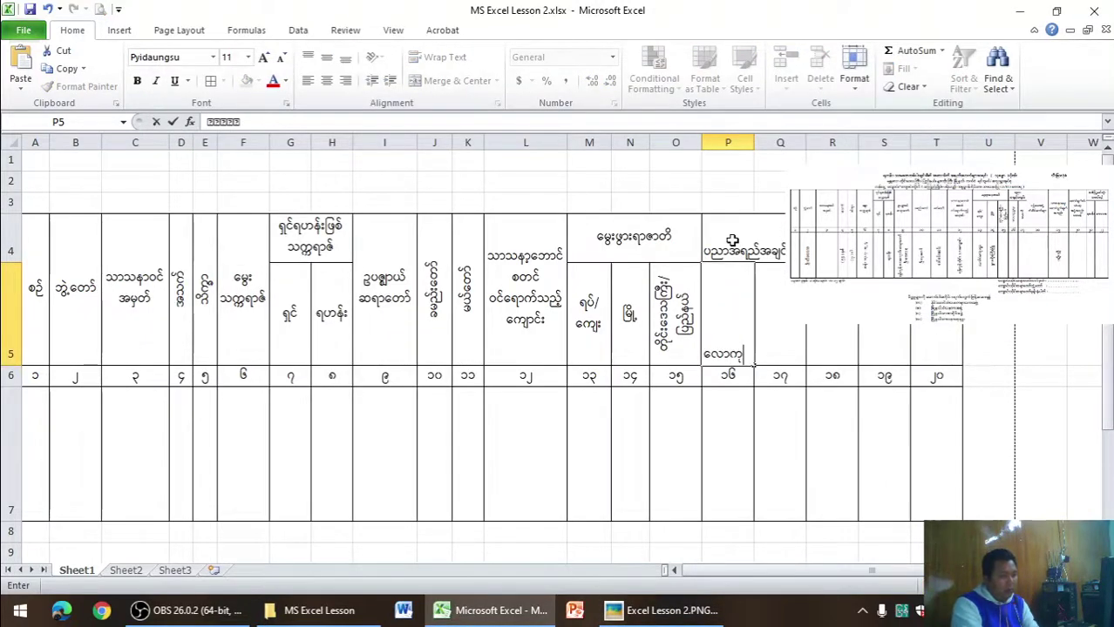
{"action": "type", "text": "တ္တ"}
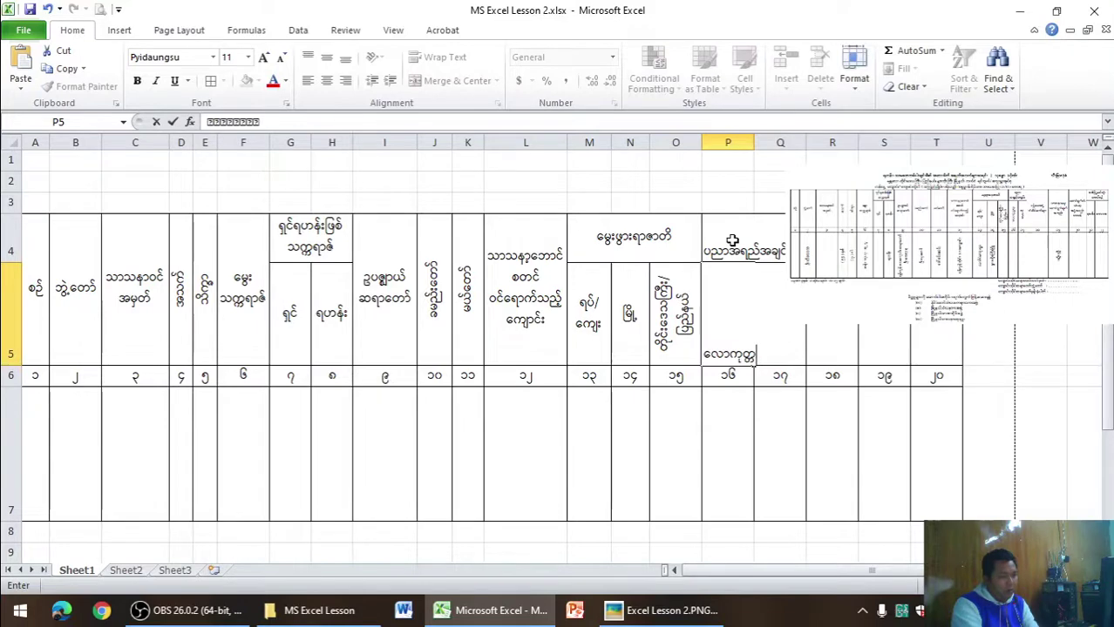
{"action": "type", "text": "ရာ"}
{"action": "key", "text": "Return"}
{"action": "key", "text": "Right"}
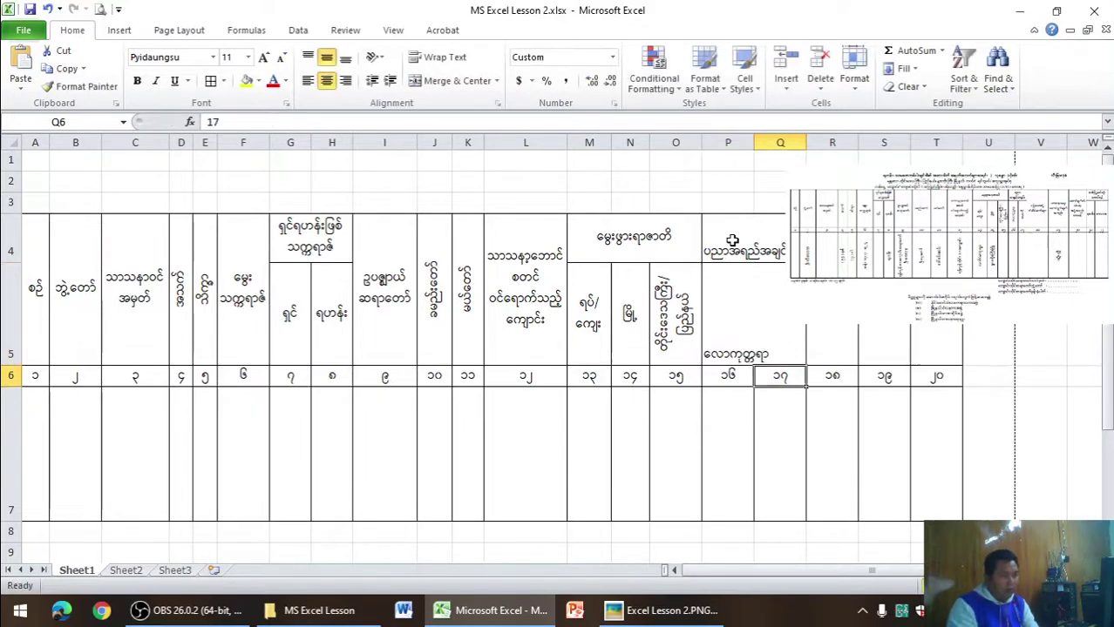
- Centre P5 vertically and horizontally and rotate its text to read upward
{"action": "left_click", "coordinate": [734, 322]}
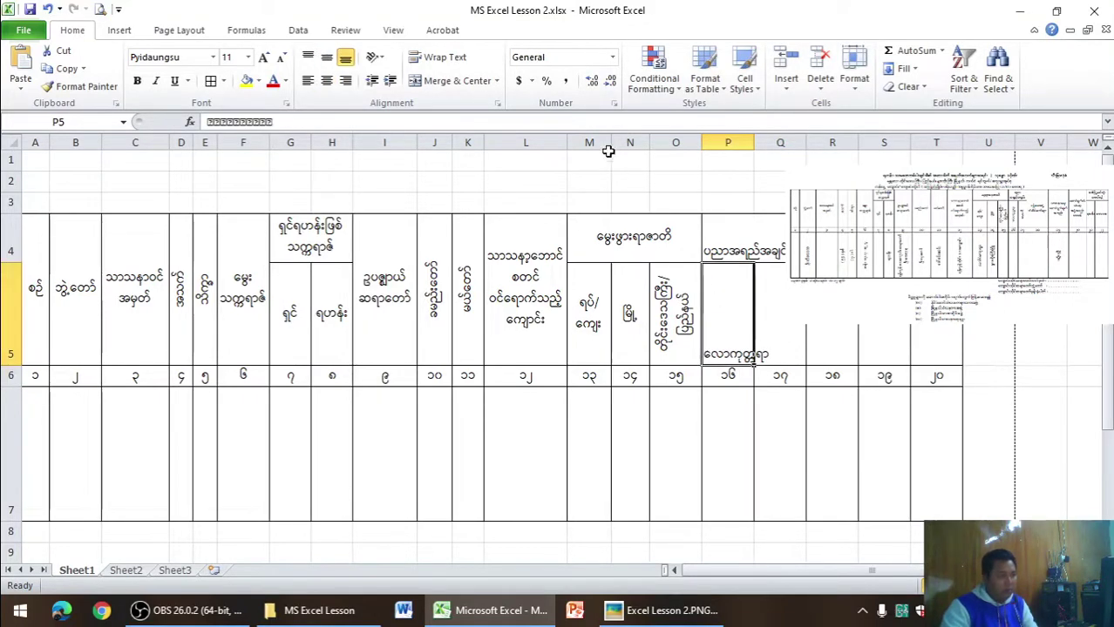
{"action": "left_click", "coordinate": [327, 57]}
{"action": "left_click", "coordinate": [327, 80]}
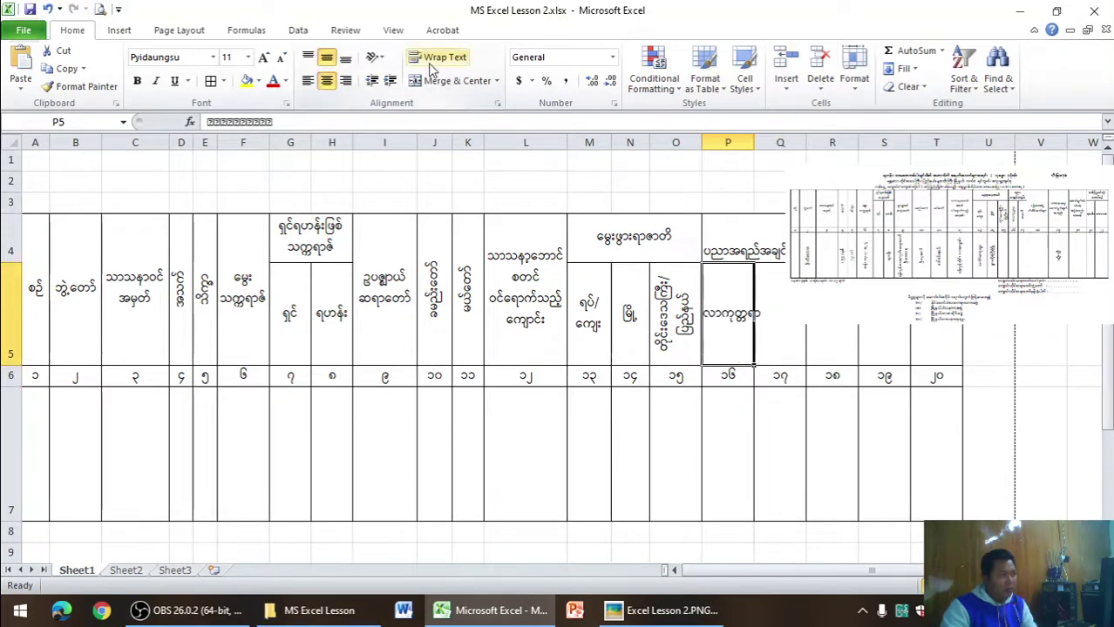
{"action": "left_click", "coordinate": [376, 57]}
{"action": "left_click", "coordinate": [416, 131]}
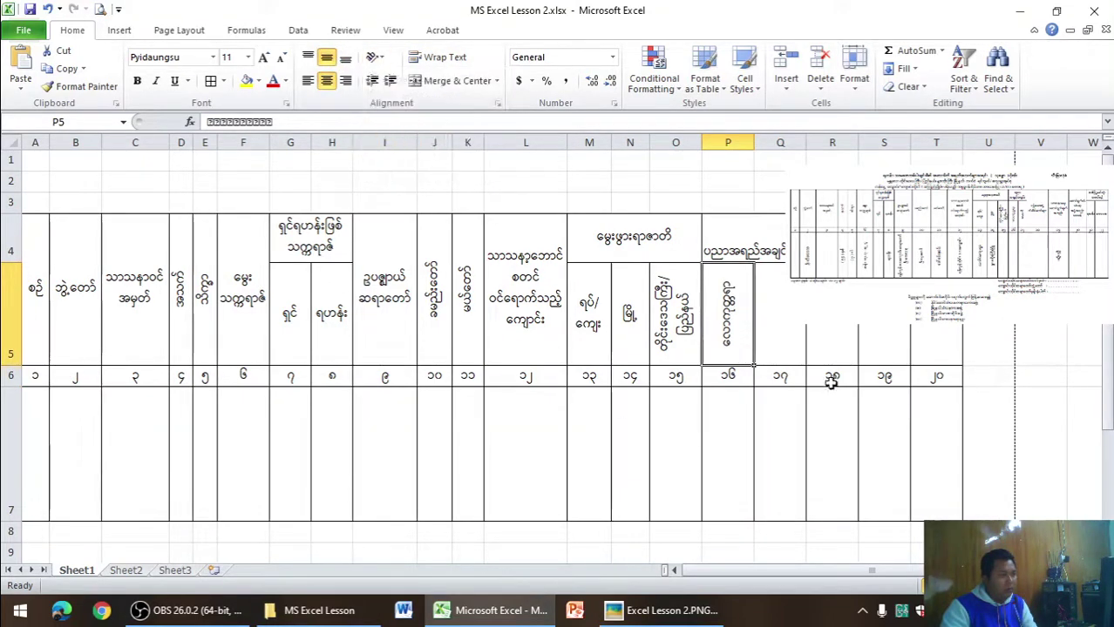
- Enter လောက in Q5, centre it, and rotate it to read upward
{"action": "left_click", "coordinate": [781, 317]}
{"action": "type", "text": "လော"}
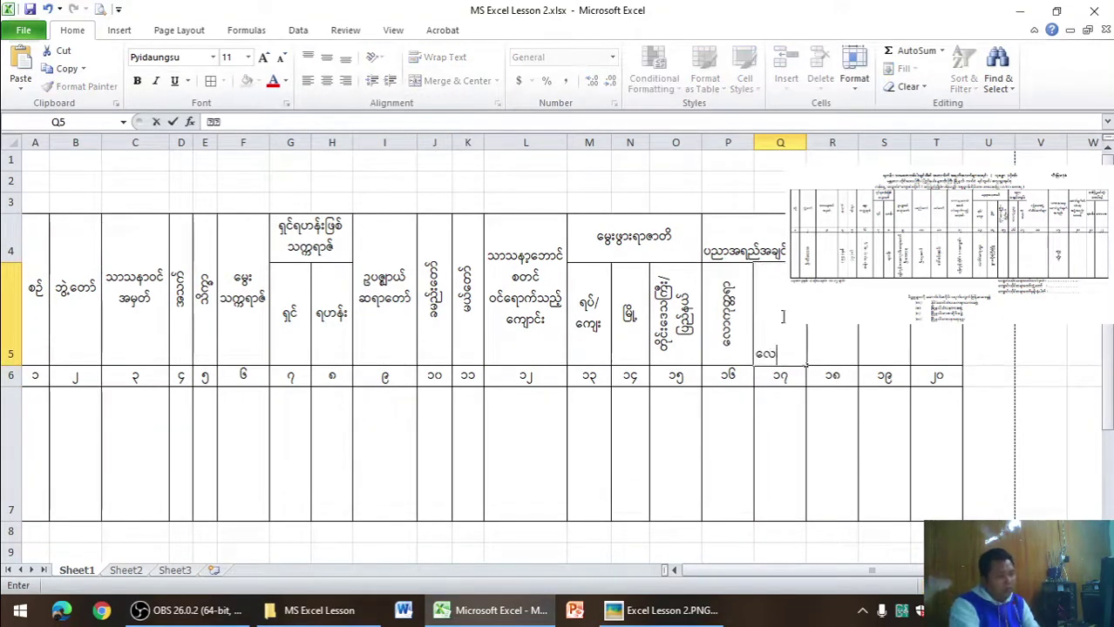
{"action": "type", "text": "ကီ"}
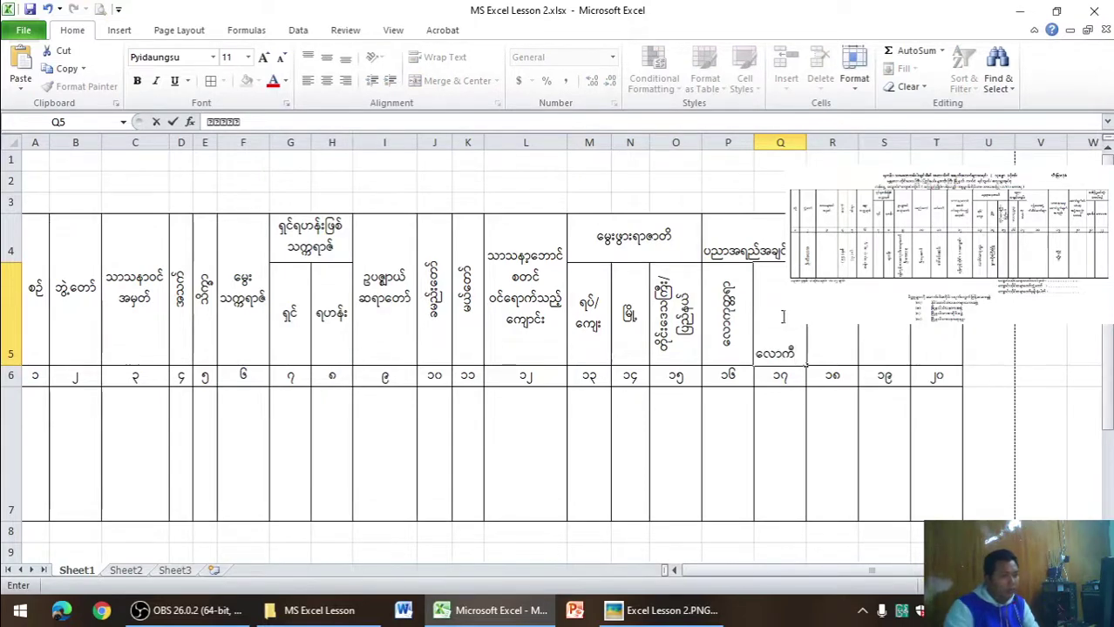
{"action": "left_click", "coordinate": [782, 340]}
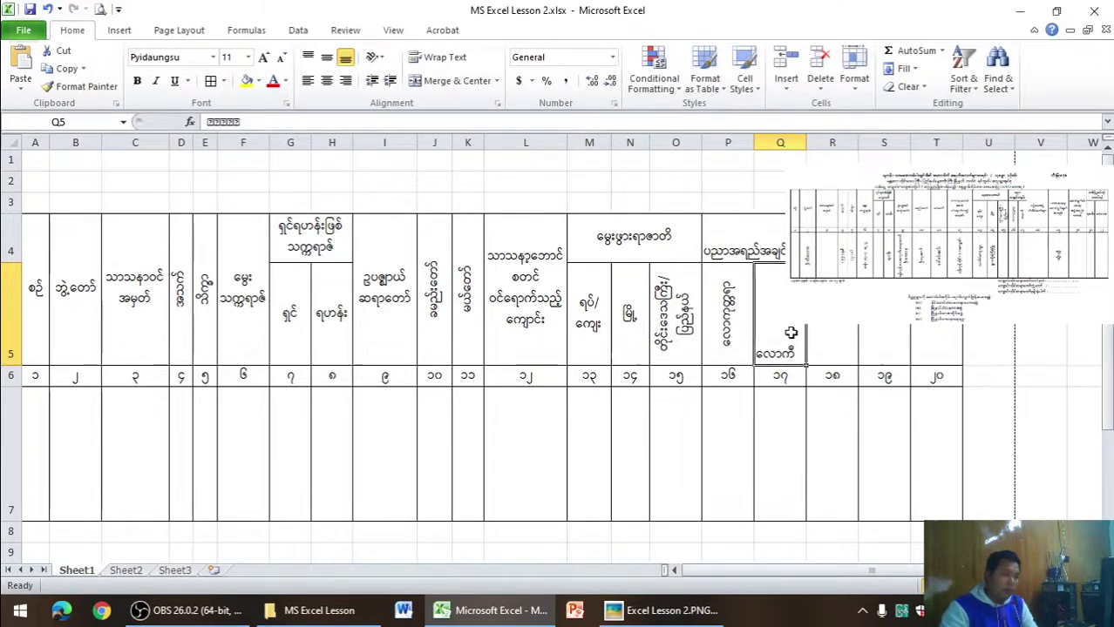
{"action": "left_click", "coordinate": [326, 57]}
{"action": "left_click", "coordinate": [326, 80]}
{"action": "left_click", "coordinate": [377, 57]}
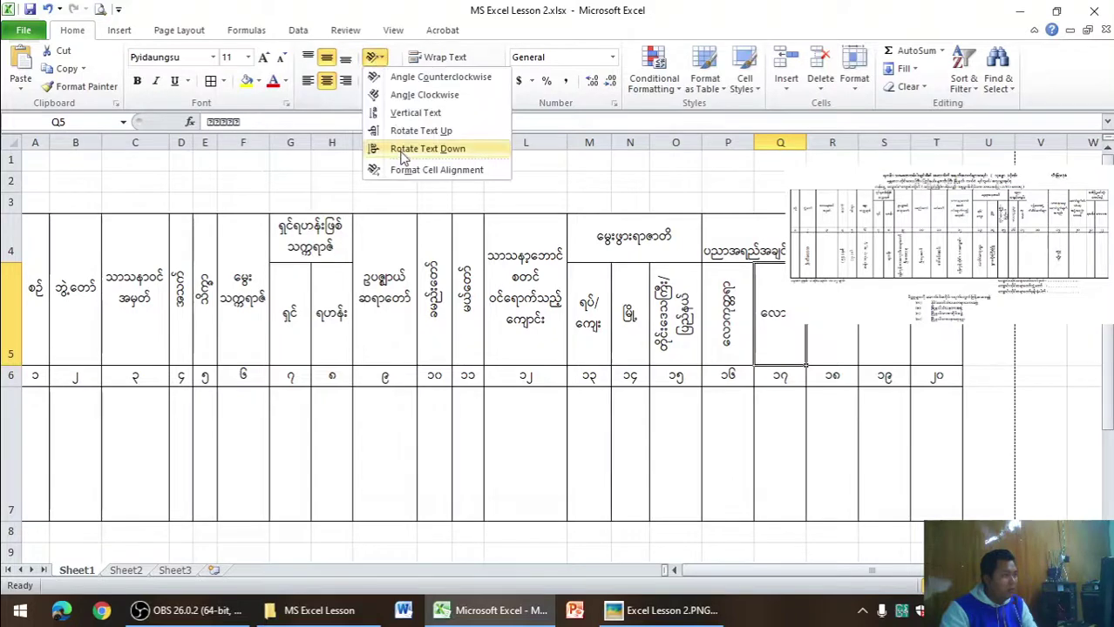
{"action": "left_click", "coordinate": [410, 146]}
{"action": "left_click", "coordinate": [377, 57]}
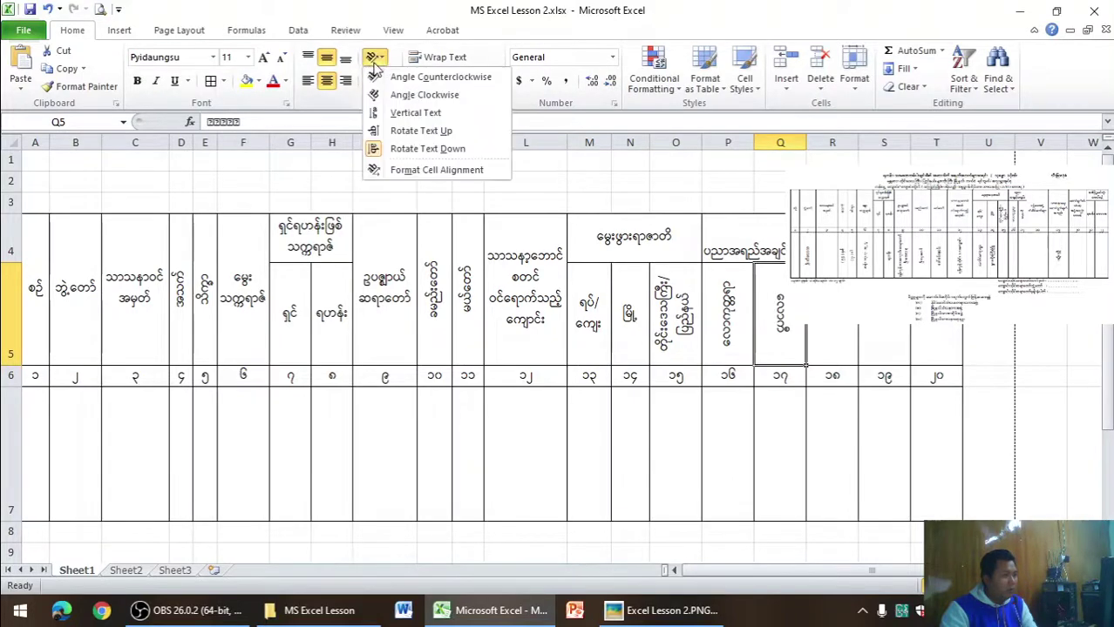
{"action": "left_click", "coordinate": [409, 131]}
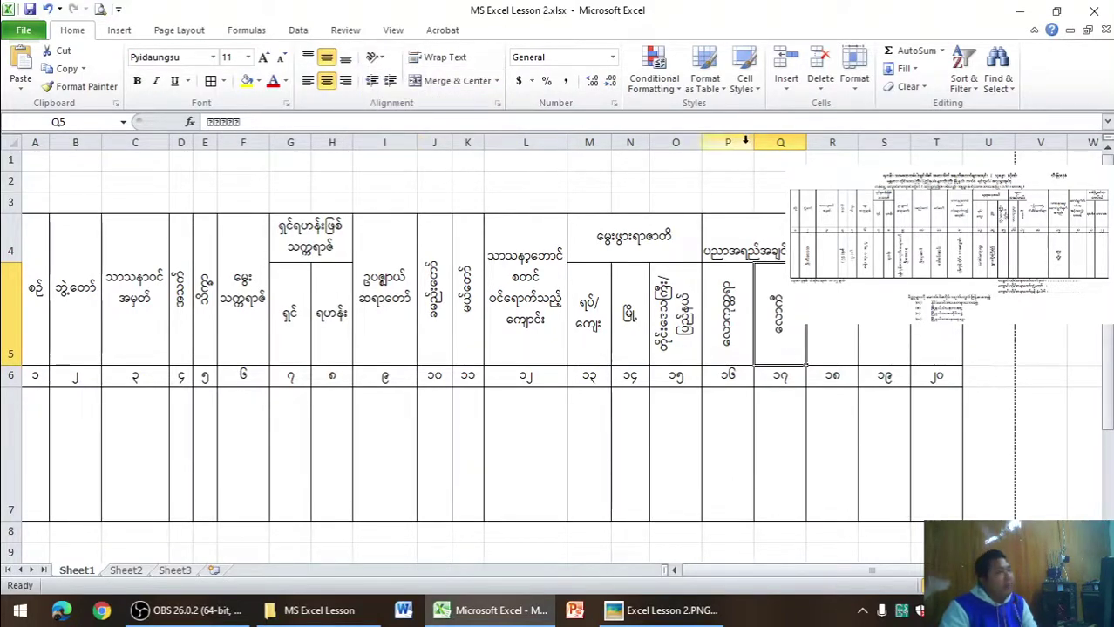
- Narrow the rotated sub-header column and compare with the reference image
{"action": "mouse_move", "coordinate": [754, 142]}
{"action": "left_mouse_down"}
{"action": "mouse_move", "coordinate": [739, 142]}
{"action": "mouse_move", "coordinate": [769, 142]}
{"action": "left_mouse_up"}
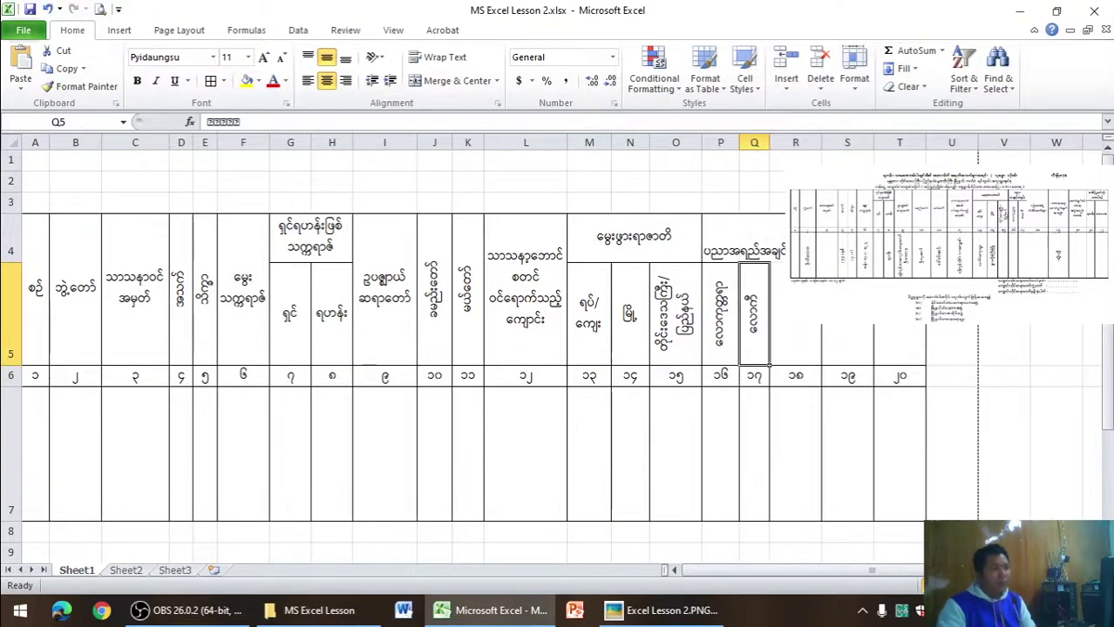
{"action": "left_click", "coordinate": [843, 344]}
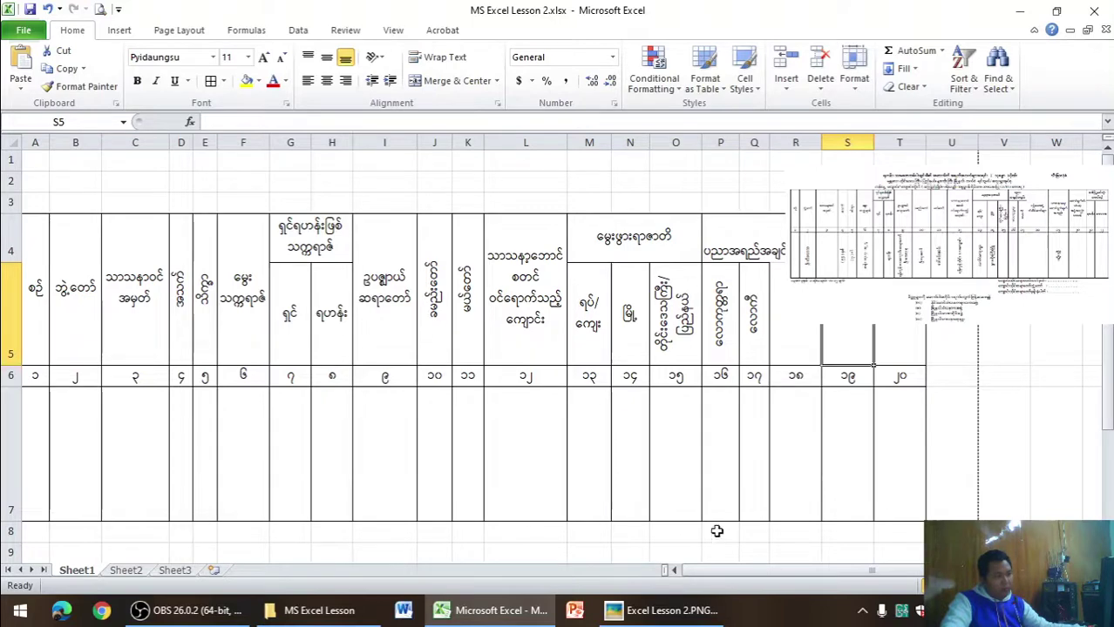
{"action": "left_click", "coordinate": [697, 614]}
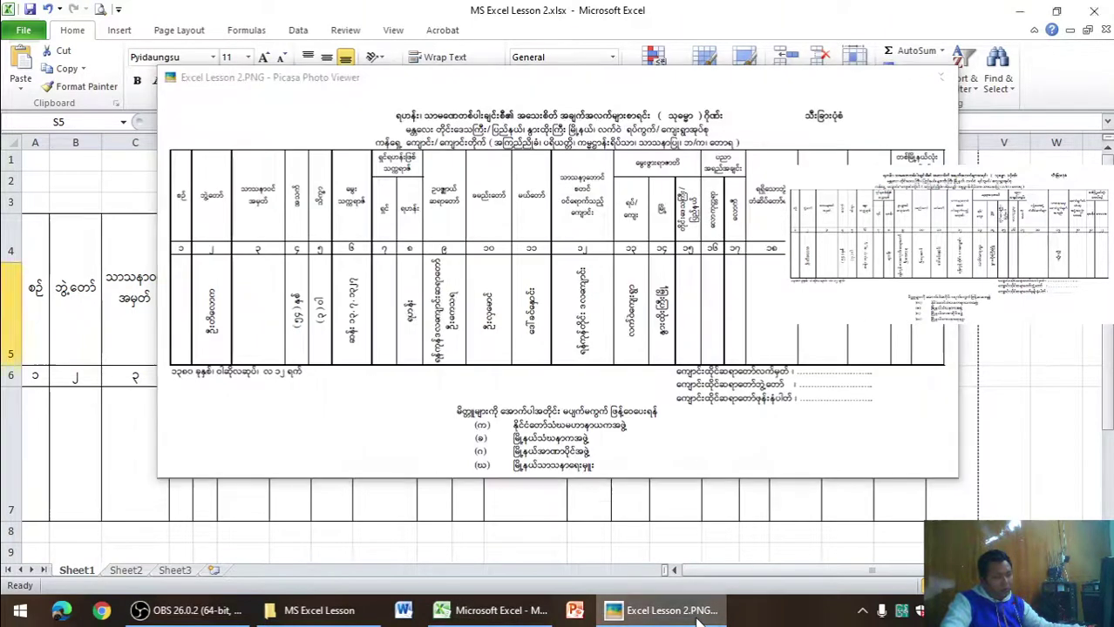
{"action": "left_click", "coordinate": [697, 614]}
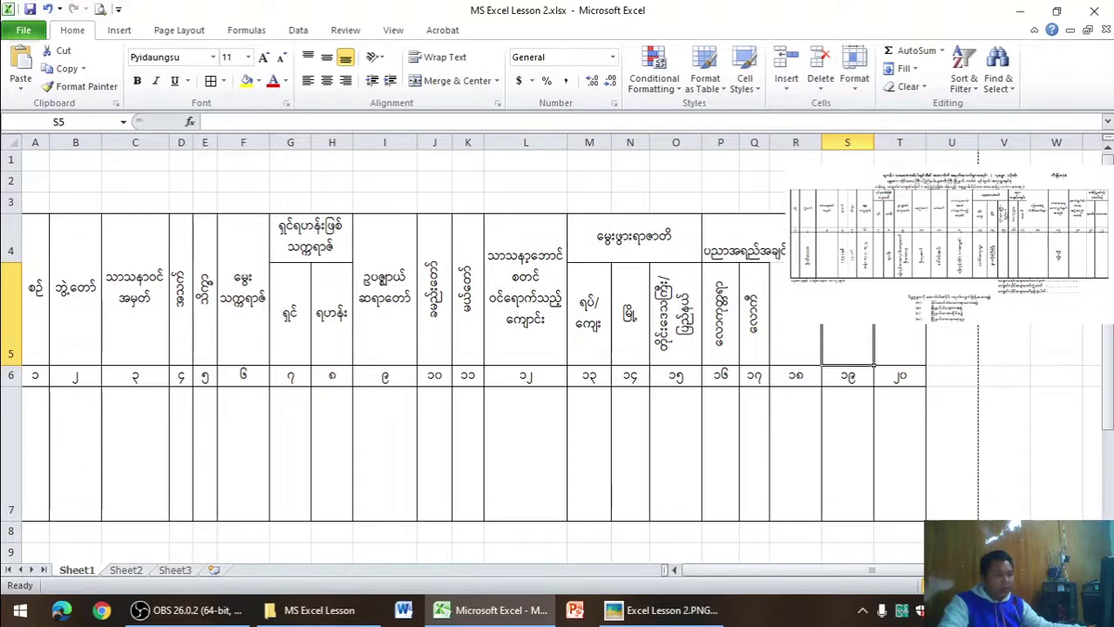
- Delete the extra column R so the numbering shifts to 19 and 20
{"action": "left_click", "coordinate": [796, 145]}
{"action": "right_click", "coordinate": [798, 148]}
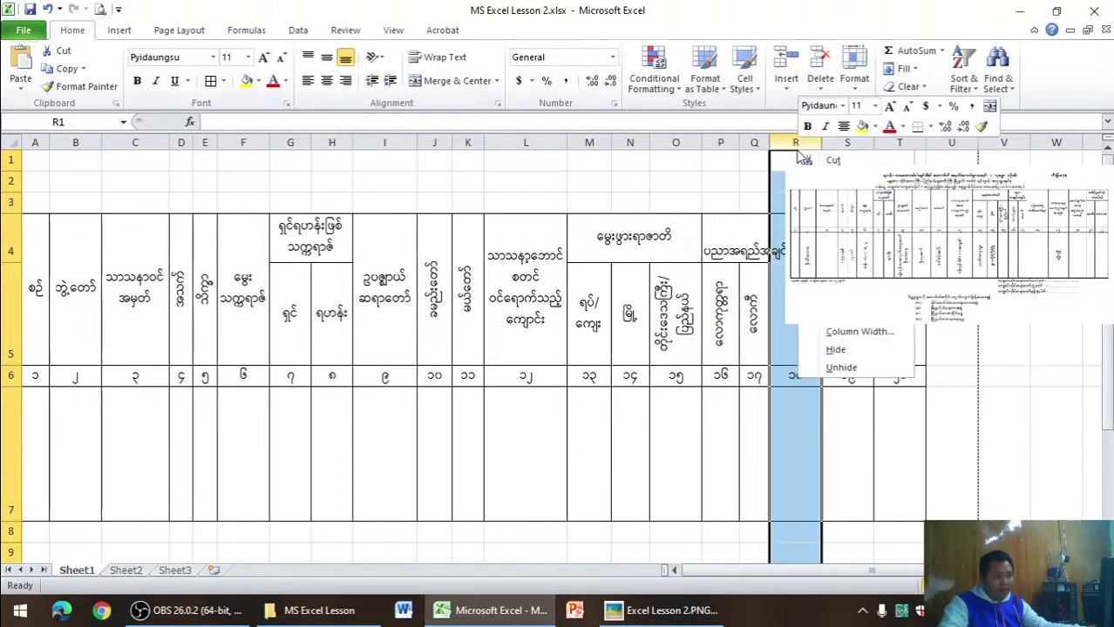
{"action": "right_click", "coordinate": [782, 146]}
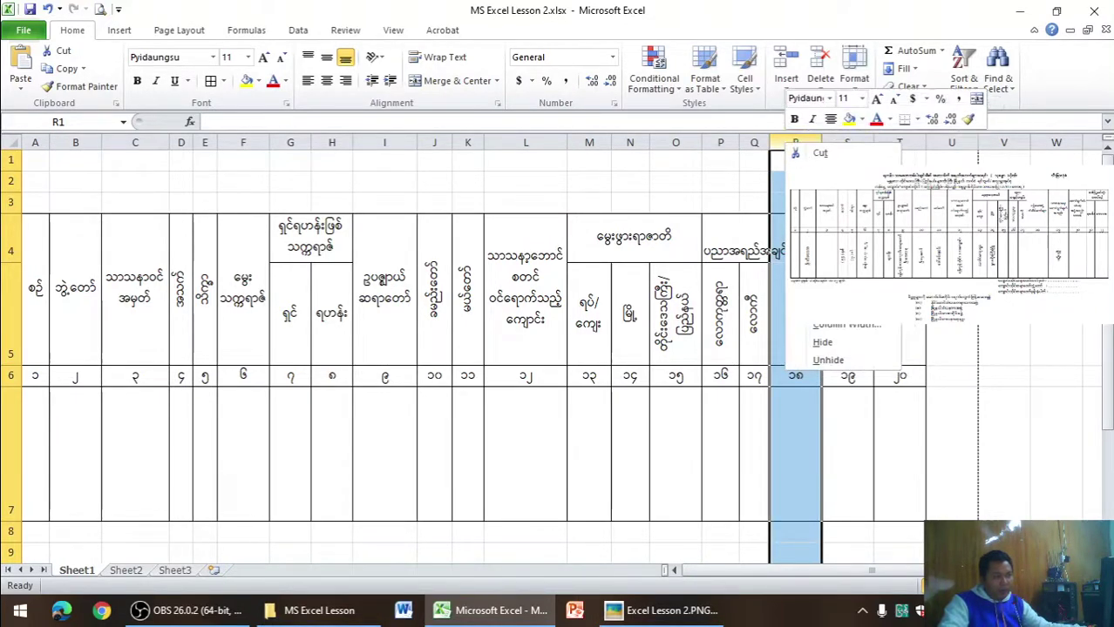
{"action": "left_click", "coordinate": [828, 272]}
{"action": "left_click", "coordinate": [897, 345]}
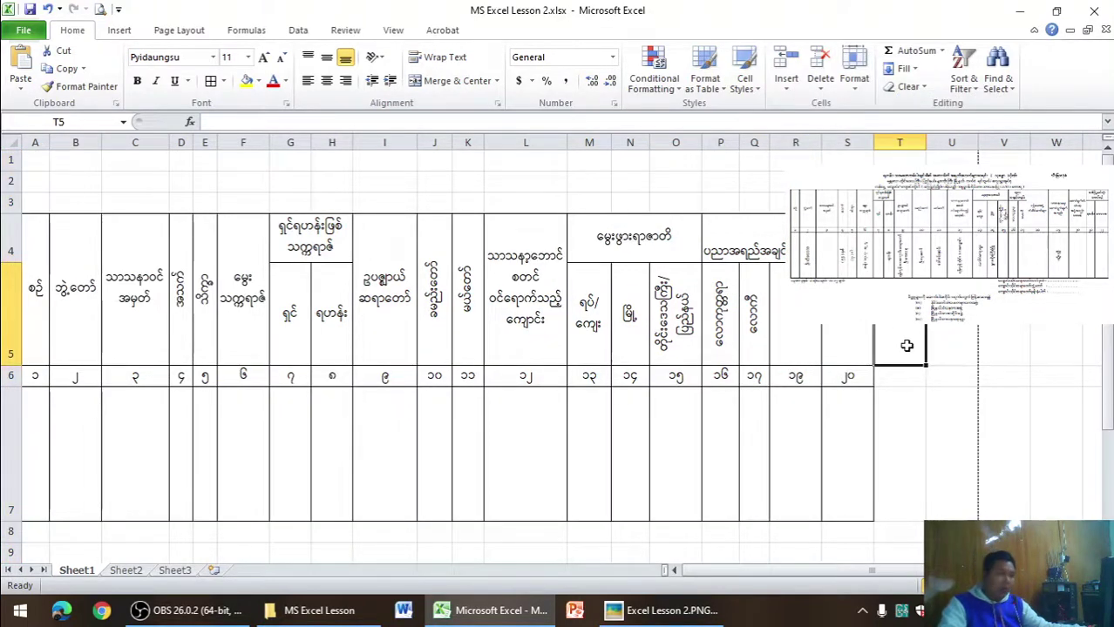
- Remove all borders from header cells P4:S4
{"action": "left_click", "coordinate": [750, 238]}
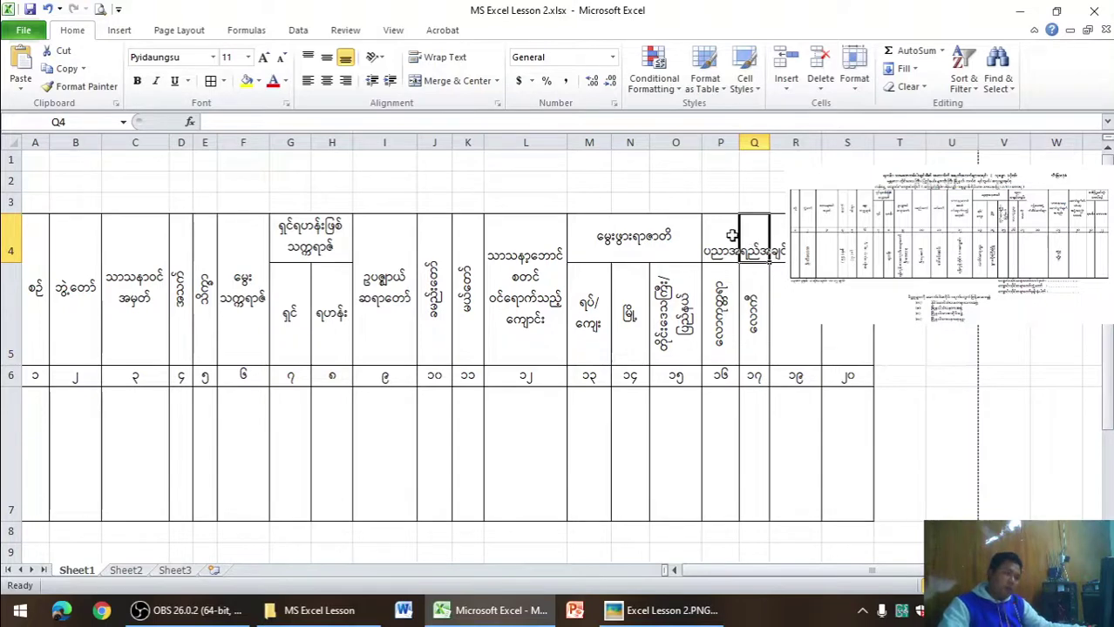
{"action": "left_click_drag", "start_coordinate": [719, 237], "coordinate": [845, 244]}
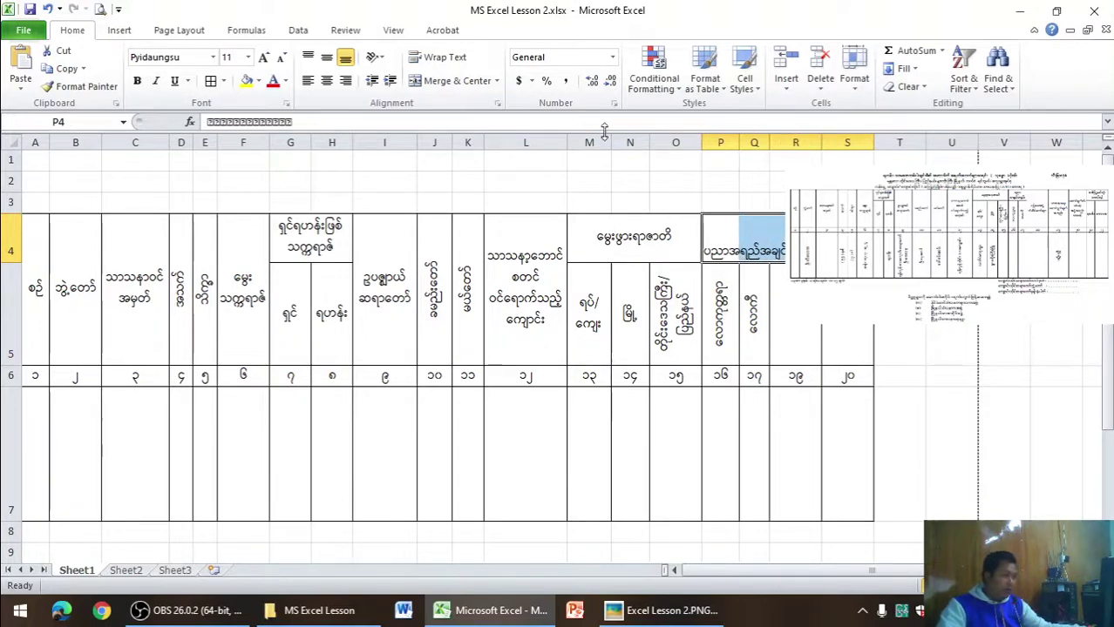
{"action": "left_click", "coordinate": [223, 80]}
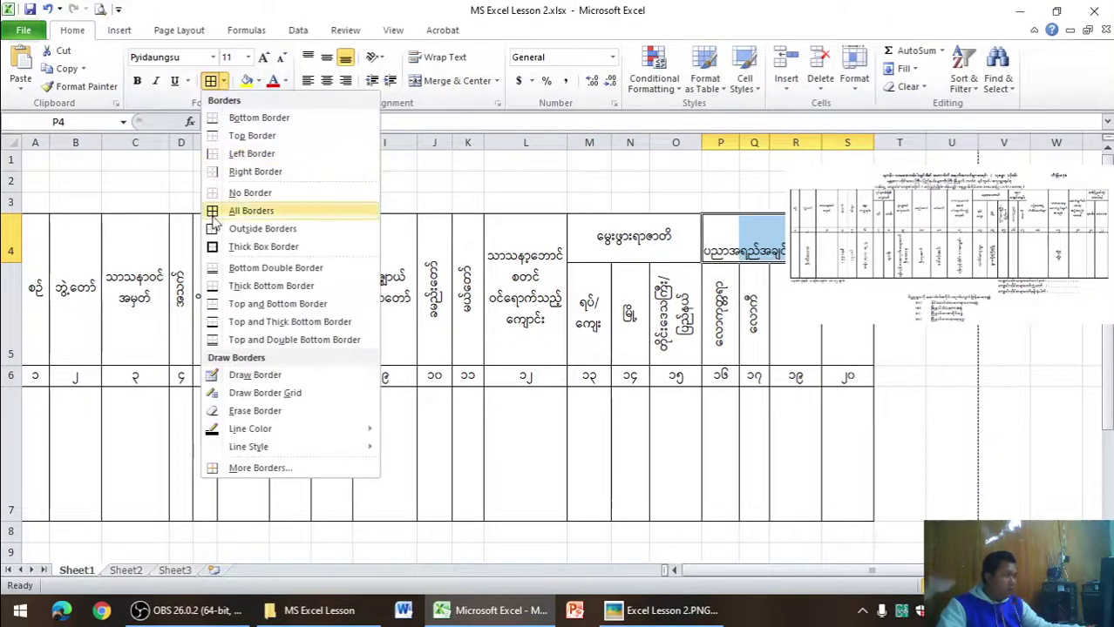
{"action": "left_click", "coordinate": [251, 192]}
{"action": "left_click", "coordinate": [897, 336]}
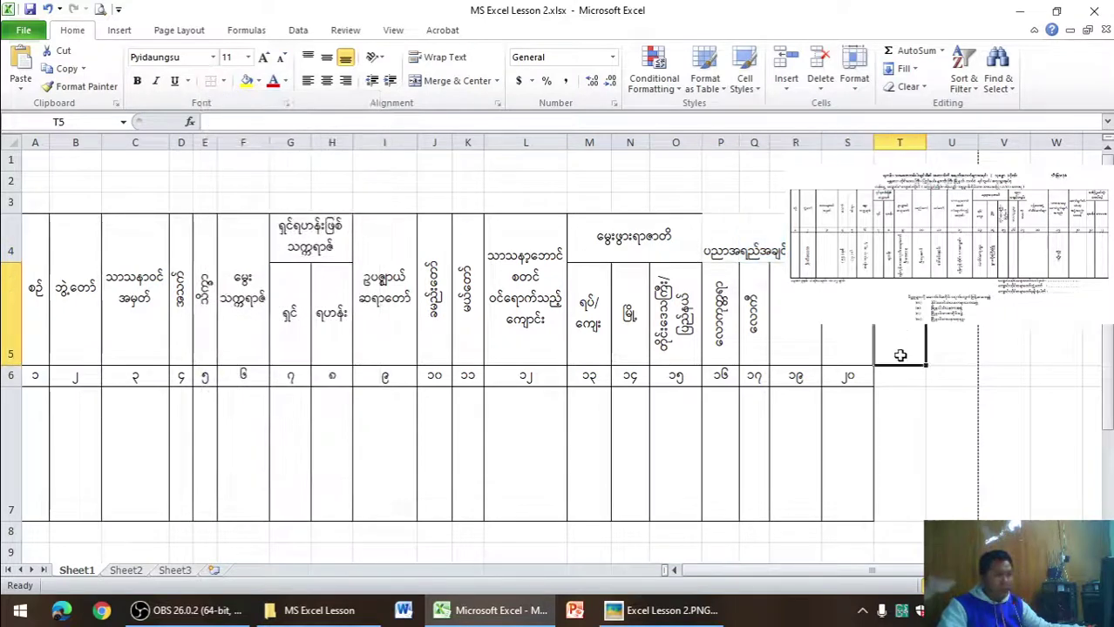
- Clear the qualification header text from P4:Q4
{"action": "left_click", "coordinate": [765, 258]}
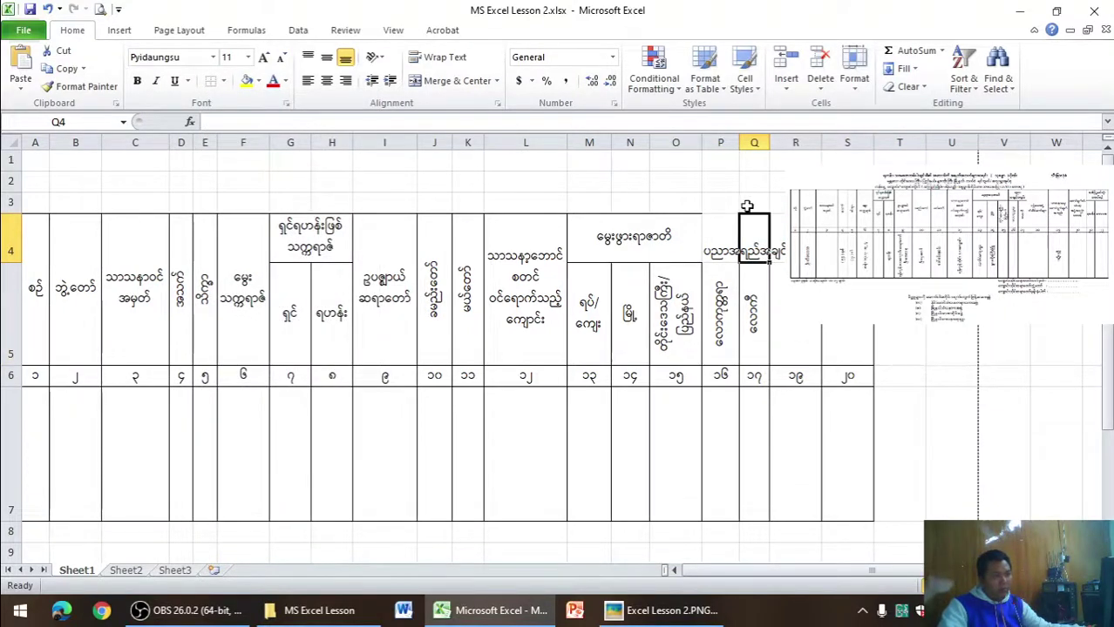
{"action": "left_click", "coordinate": [728, 245]}
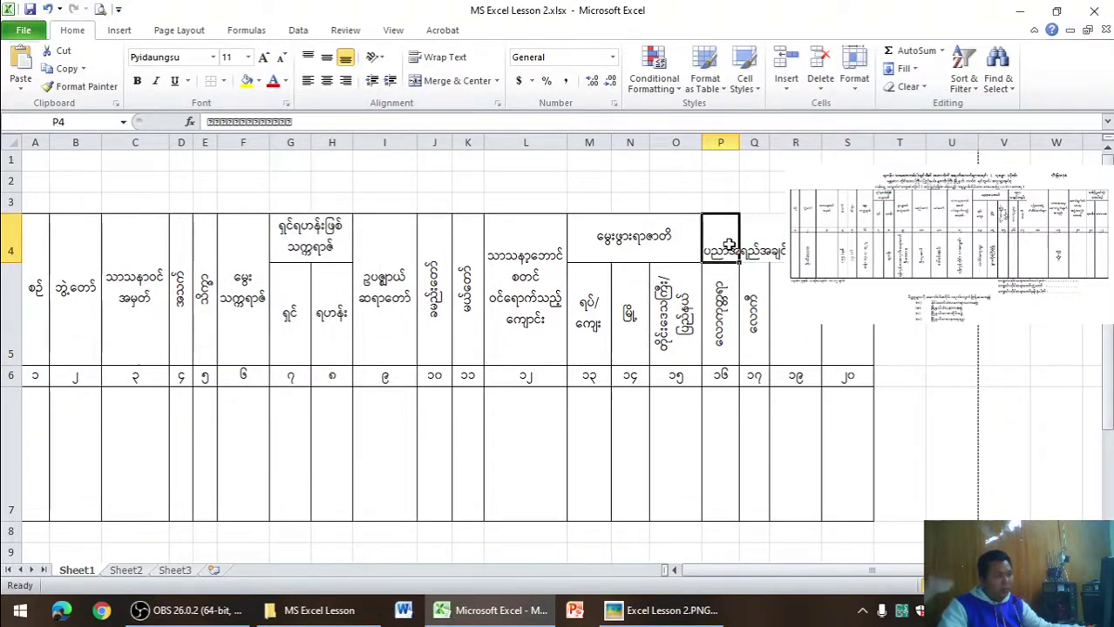
{"action": "key", "text": "Right"}
{"action": "key", "text": "Right"}
{"action": "key", "text": "Right"}
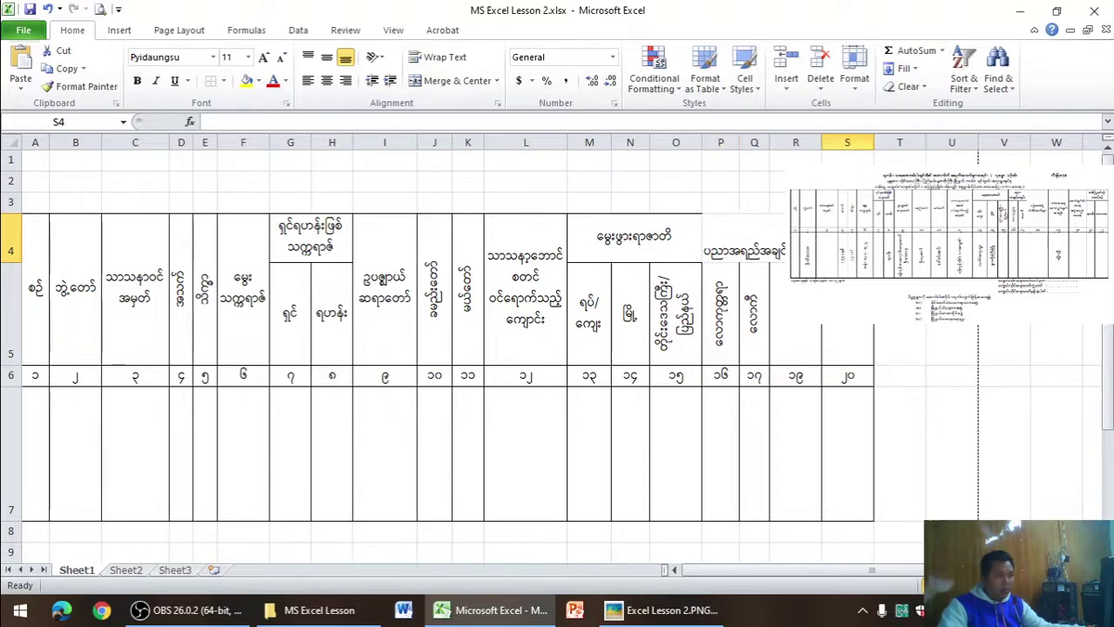
{"action": "left_click_drag", "start_coordinate": [713, 250], "coordinate": [770, 247]}
{"action": "key", "text": "Delete"}
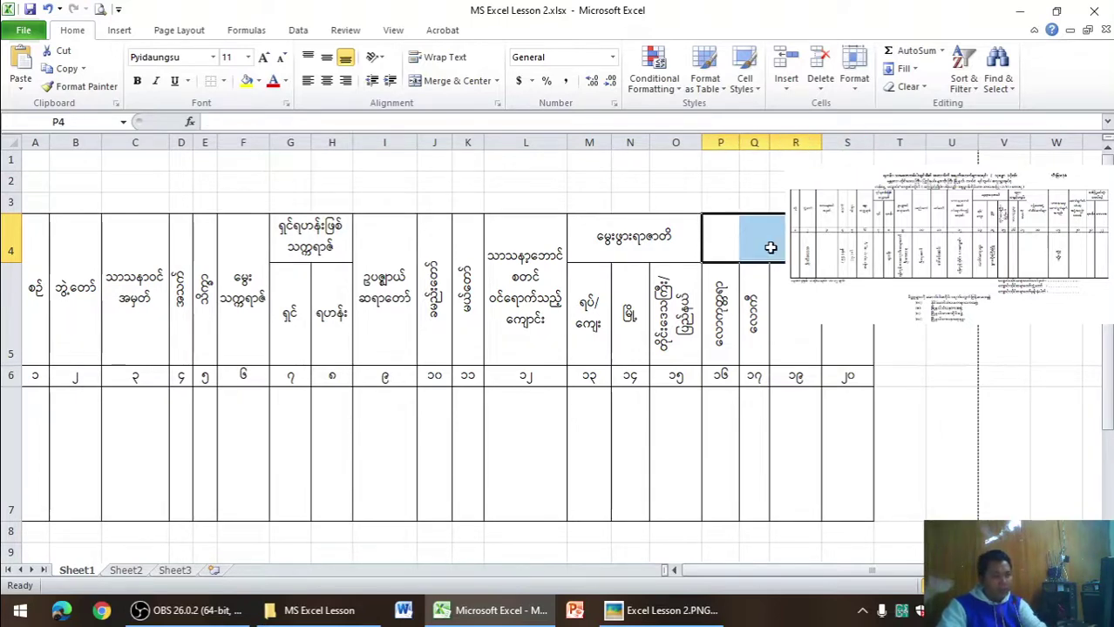
{"action": "left_click", "coordinate": [845, 344]}
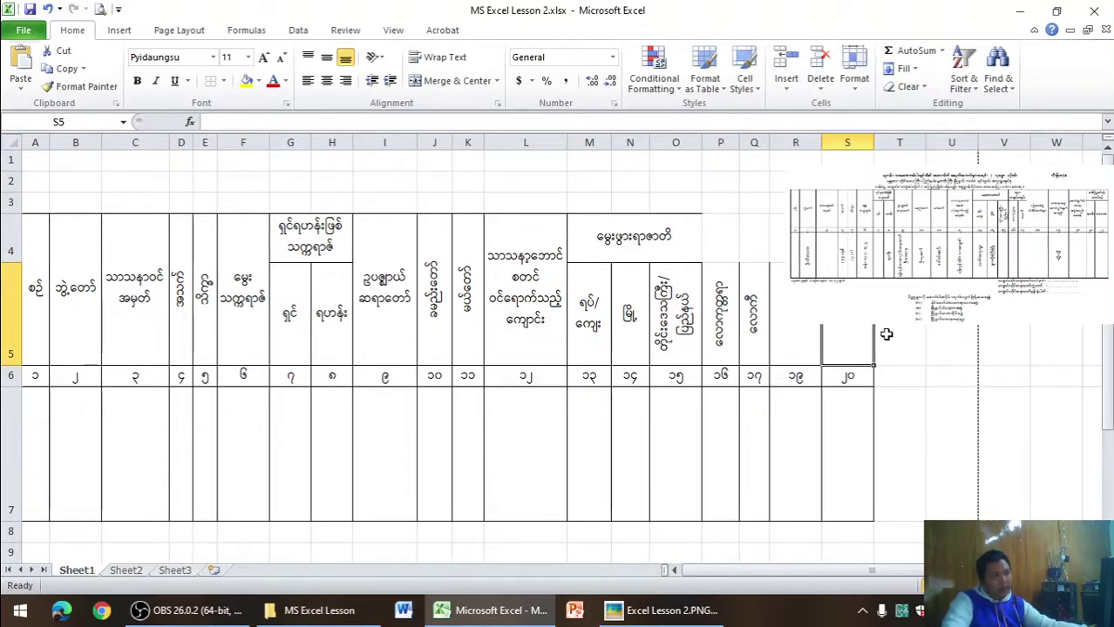
{"action": "key", "text": "ctrl+z"}
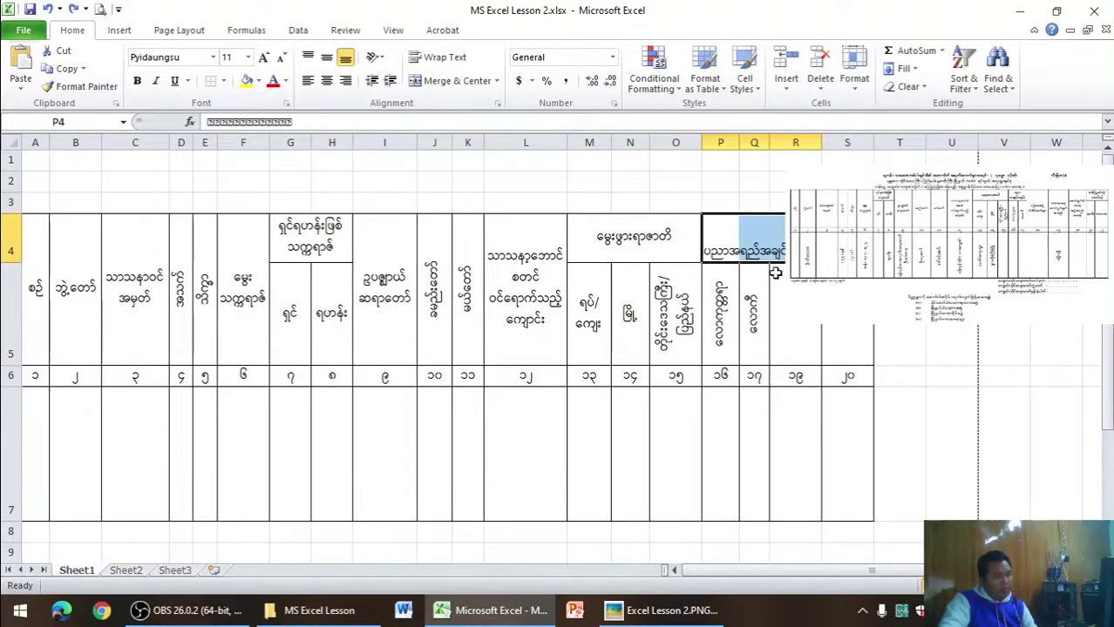
{"action": "key", "text": "ctrl+z"}
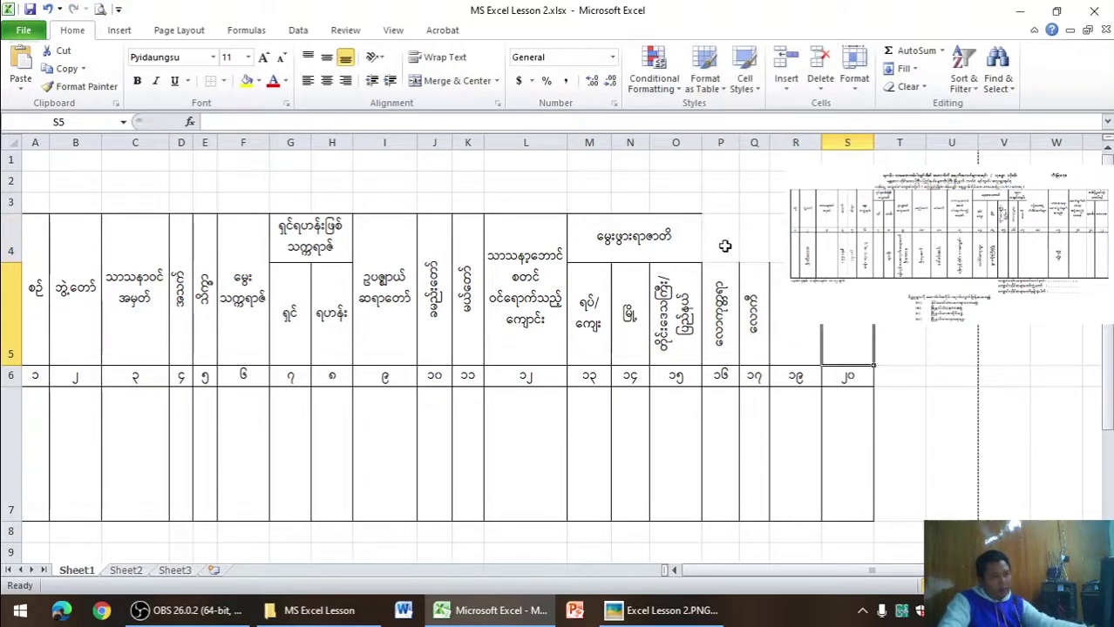
- Draw an outside border around P4:Q4 and check the print preview
{"action": "left_click_drag", "start_coordinate": [735, 243], "coordinate": [742, 244]}
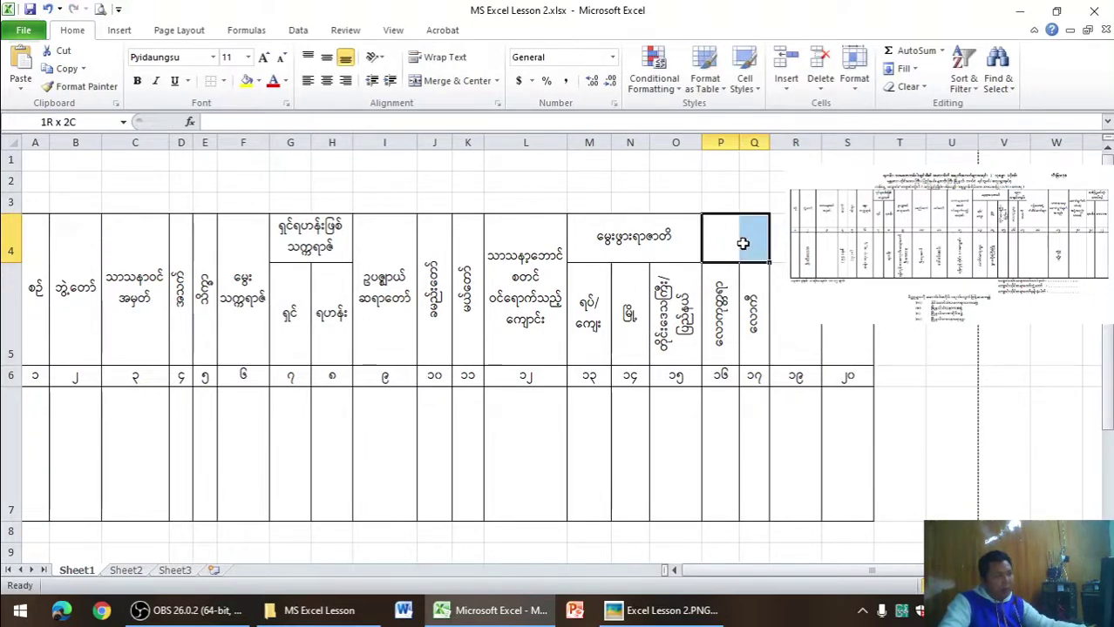
{"action": "left_click", "coordinate": [222, 82]}
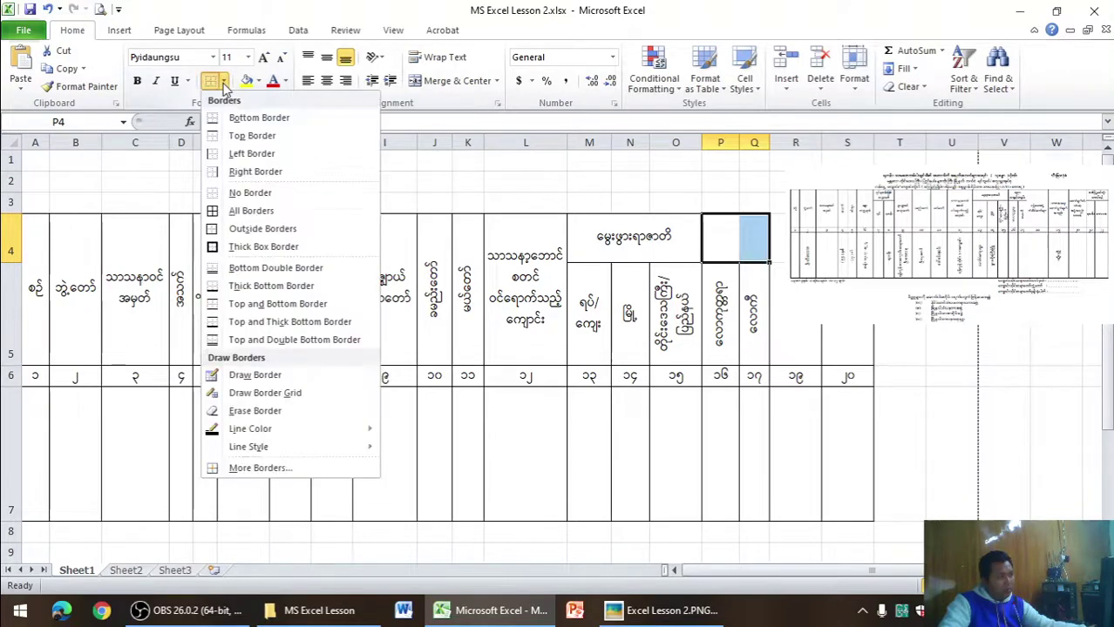
{"action": "left_click", "coordinate": [263, 230]}
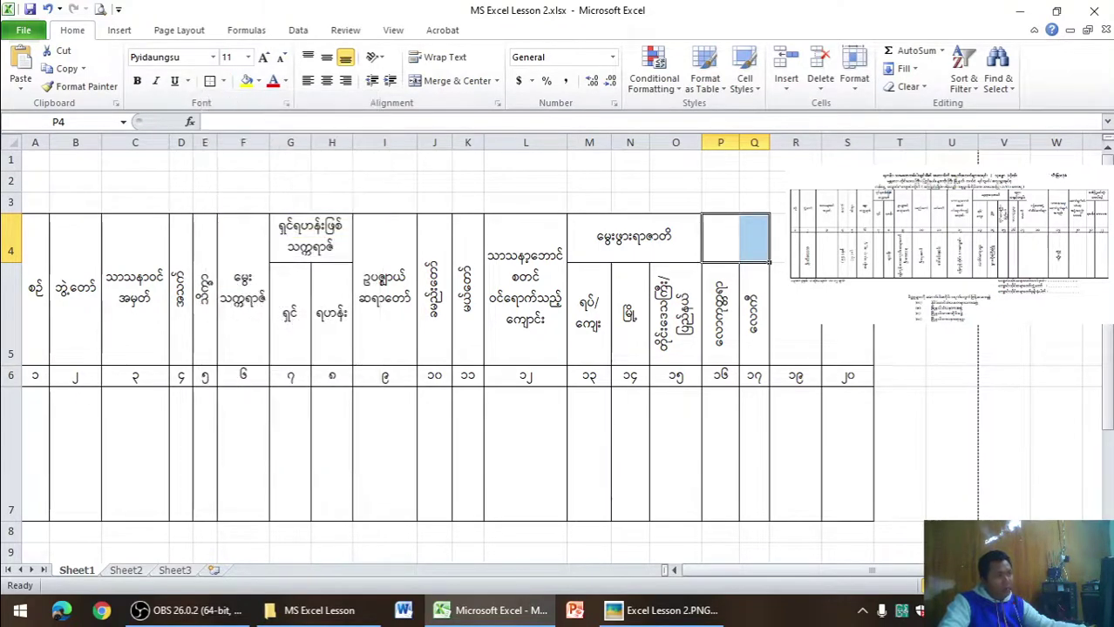
{"action": "left_click", "coordinate": [899, 344]}
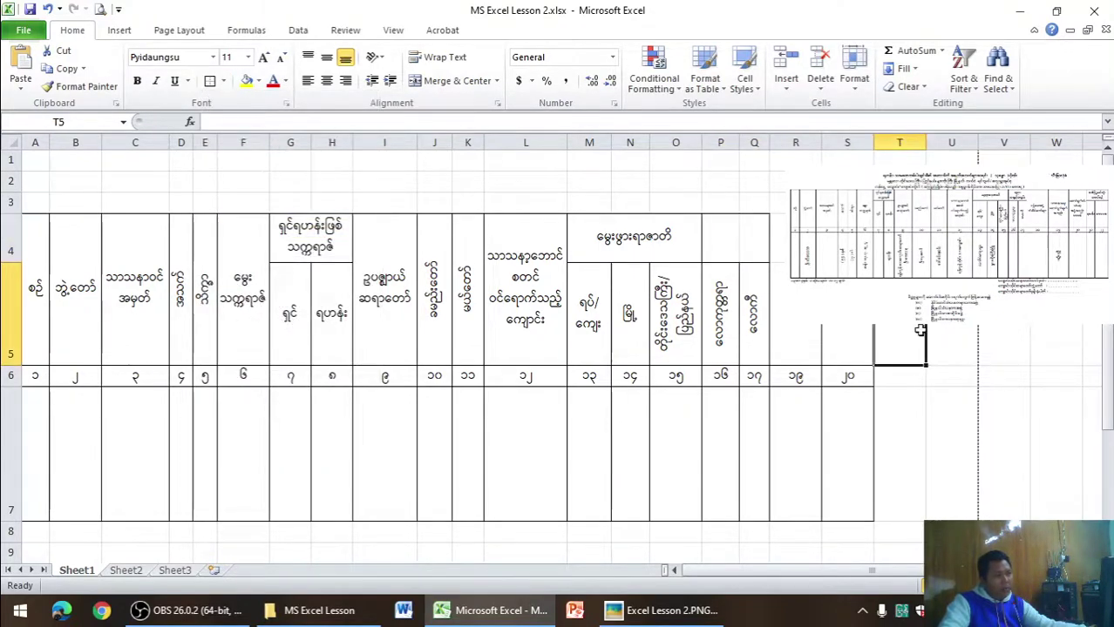
{"action": "left_click", "coordinate": [99, 10]}
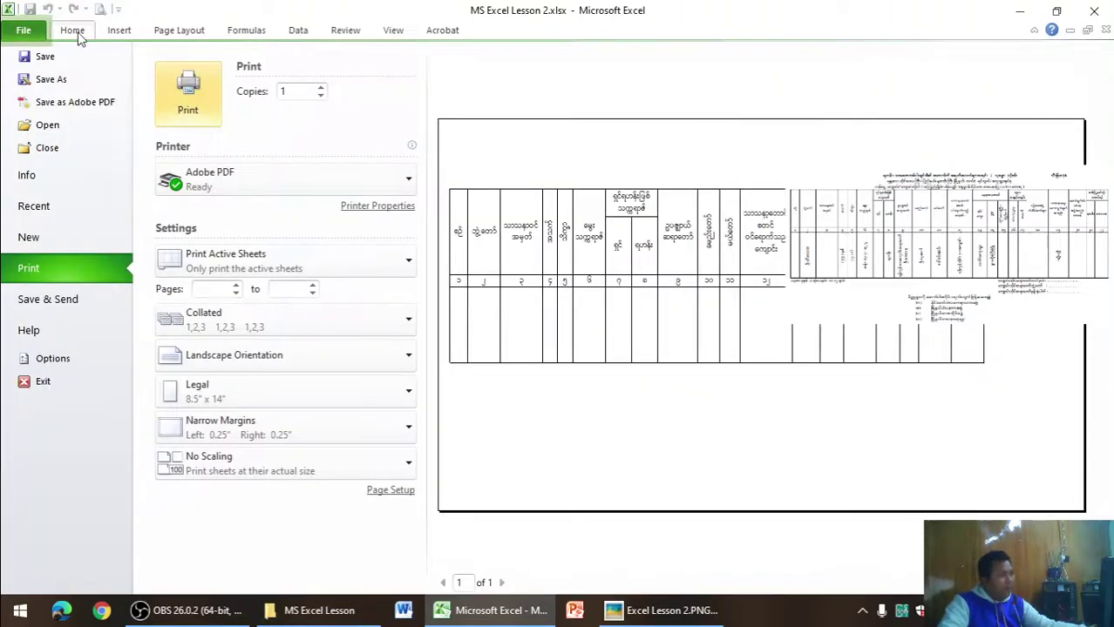
{"action": "left_click", "coordinate": [75, 33]}
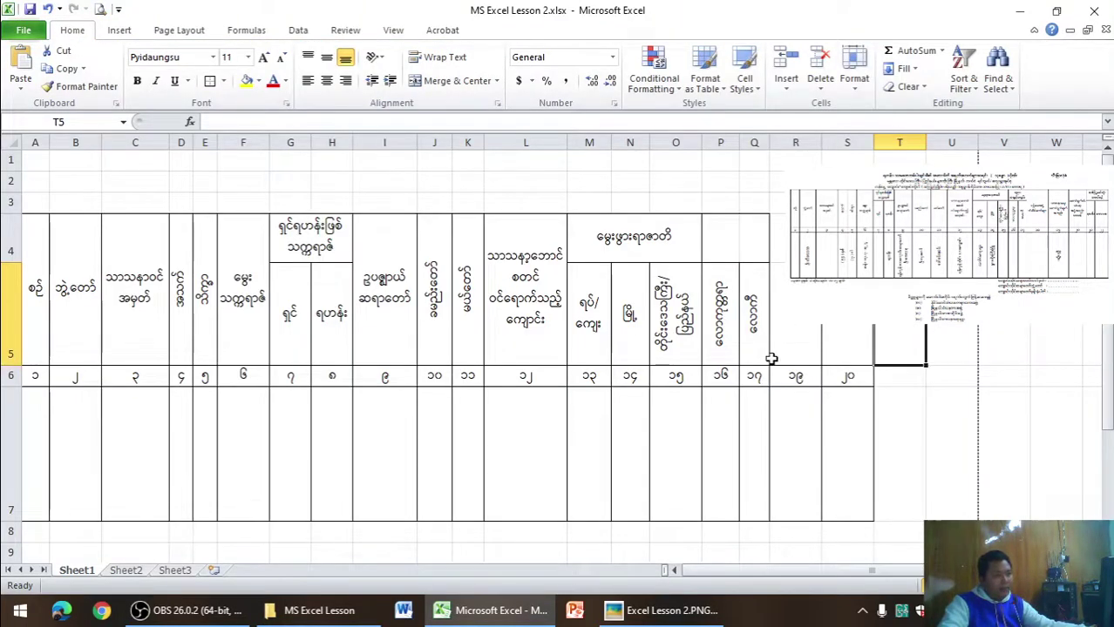
- Retype the heading ပဤာအရည်အခ in P4 and widen columns P and Q
{"action": "left_click", "coordinate": [716, 251]}
{"action": "type", "text": "ပ"}
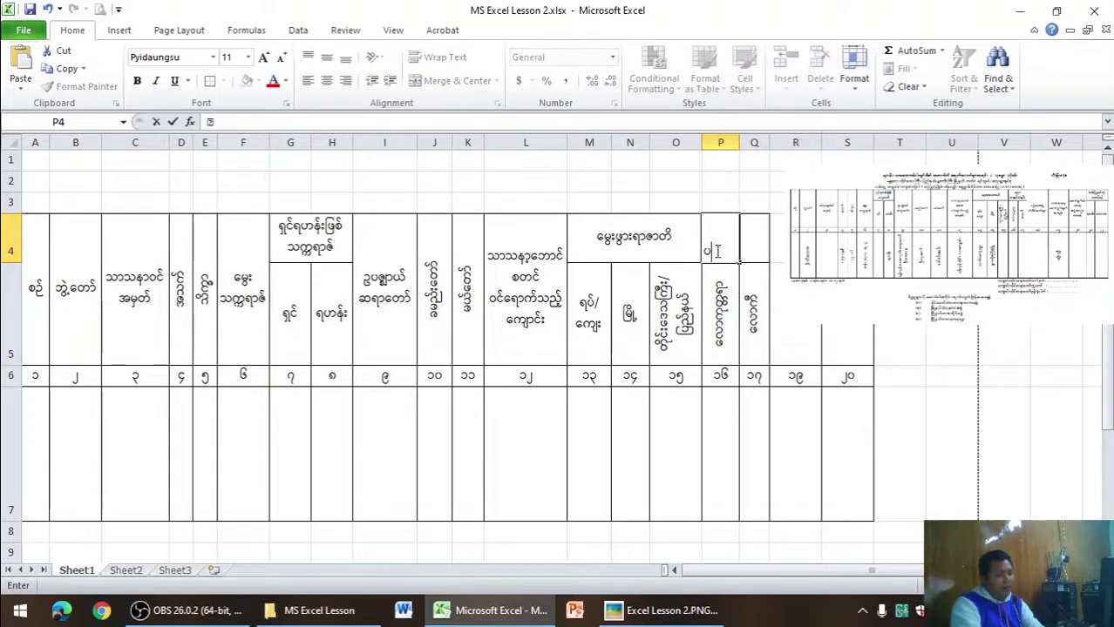
{"action": "type", "text": "ဤာ"}
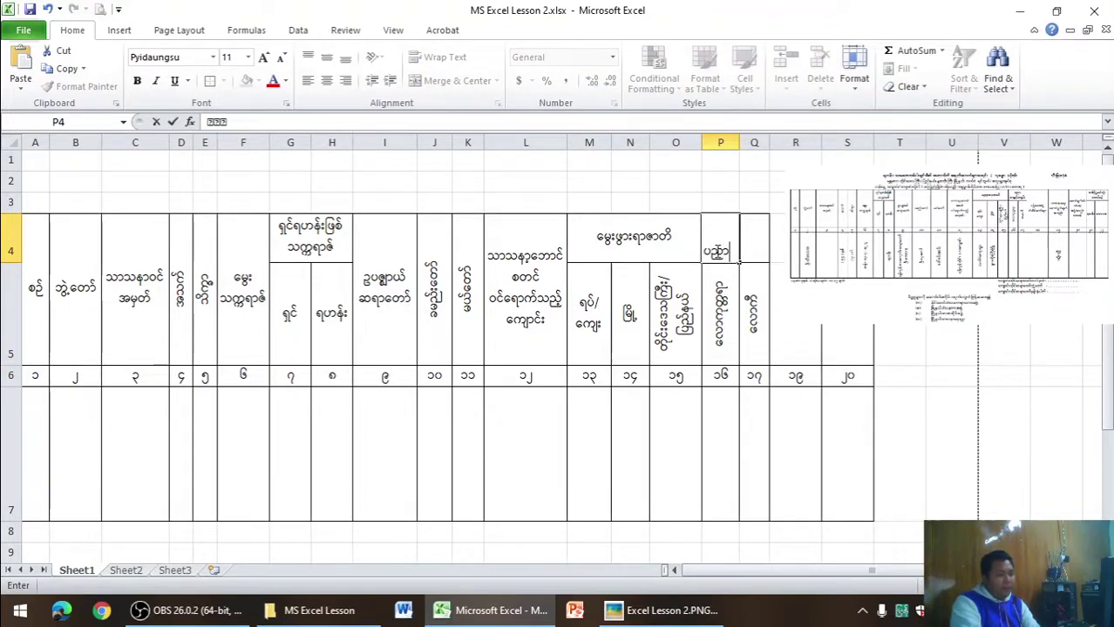
{"action": "type", "text": "အရ"}
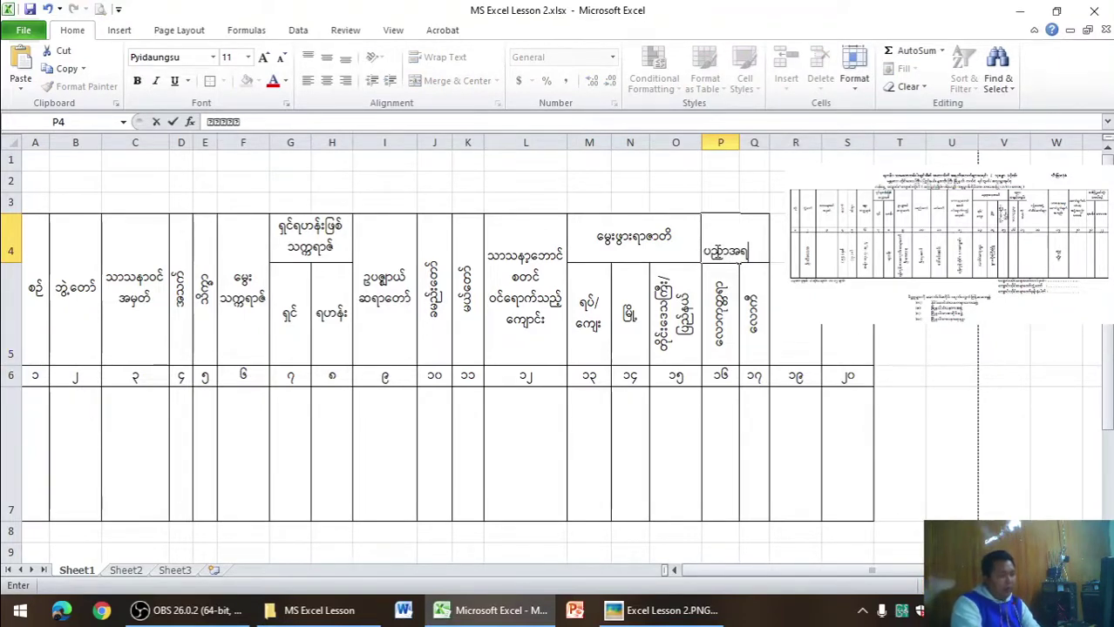
{"action": "type", "text": "ည်အချင်"}
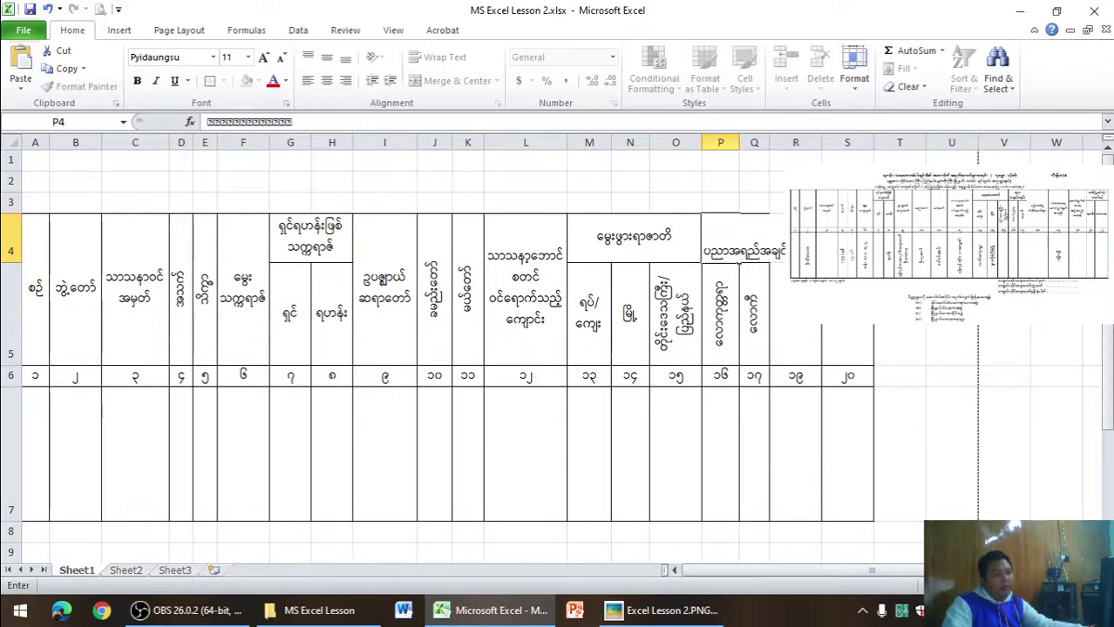
{"action": "left_click", "coordinate": [846, 345]}
{"action": "left_click_drag", "start_coordinate": [721, 142], "coordinate": [782, 142]}
{"action": "left_click", "coordinate": [861, 286]}
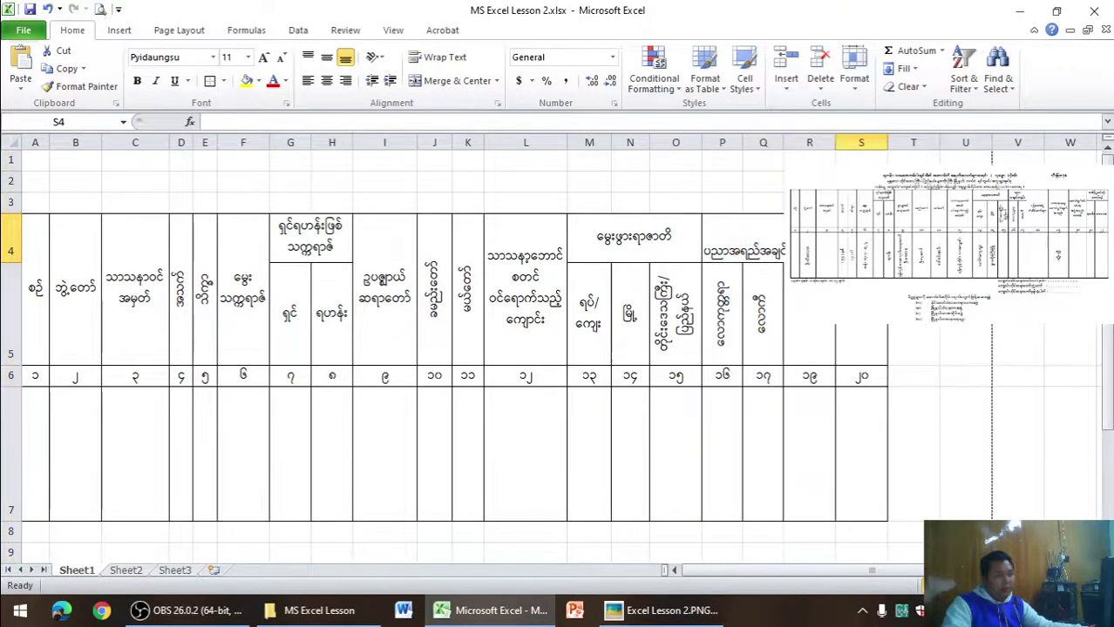
{"action": "left_click_drag", "start_coordinate": [783, 142], "coordinate": [796, 142]}
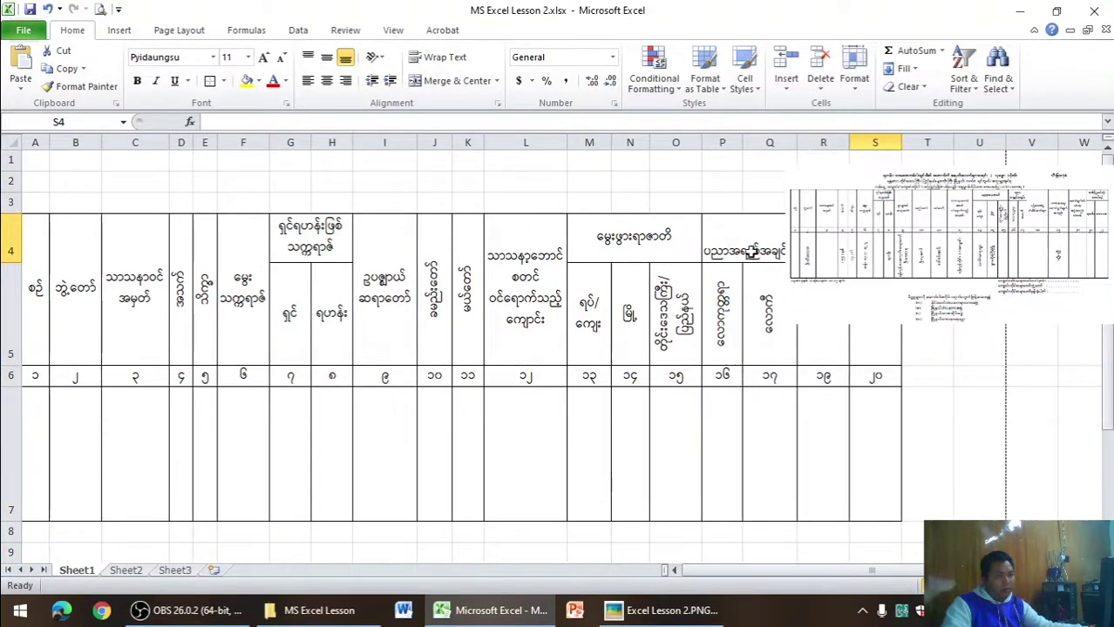
- Merge P4:Q4 with middle and centre alignment, then compare with the reference image
{"action": "left_click_drag", "start_coordinate": [730, 246], "coordinate": [759, 240]}
{"action": "left_click", "coordinate": [326, 57]}
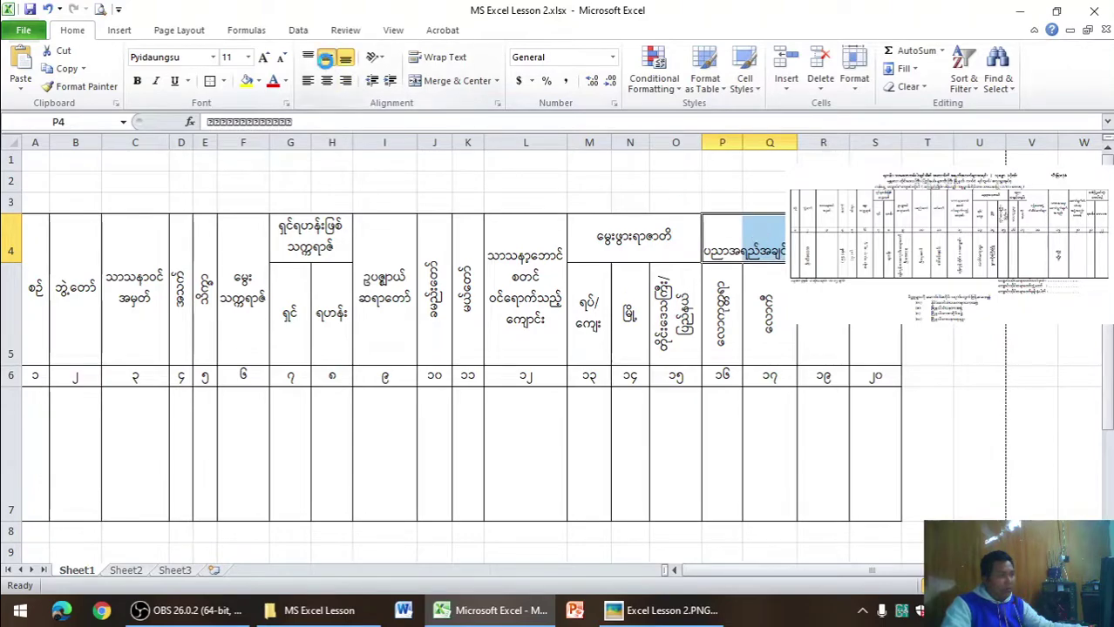
{"action": "left_click", "coordinate": [326, 80]}
{"action": "left_click", "coordinate": [460, 80]}
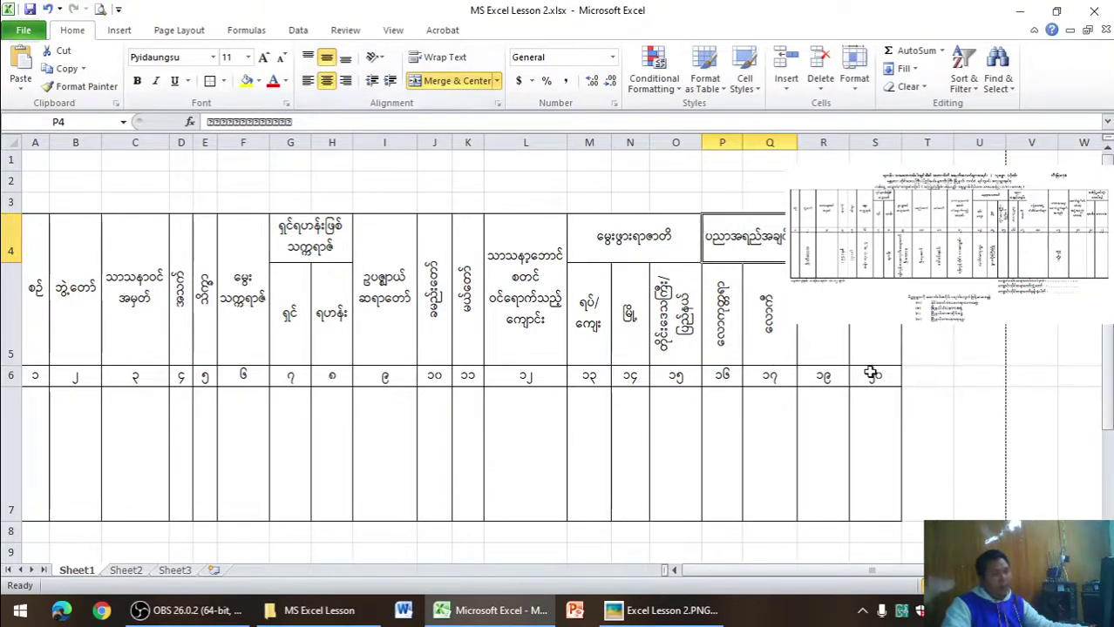
{"action": "left_click", "coordinate": [647, 621]}
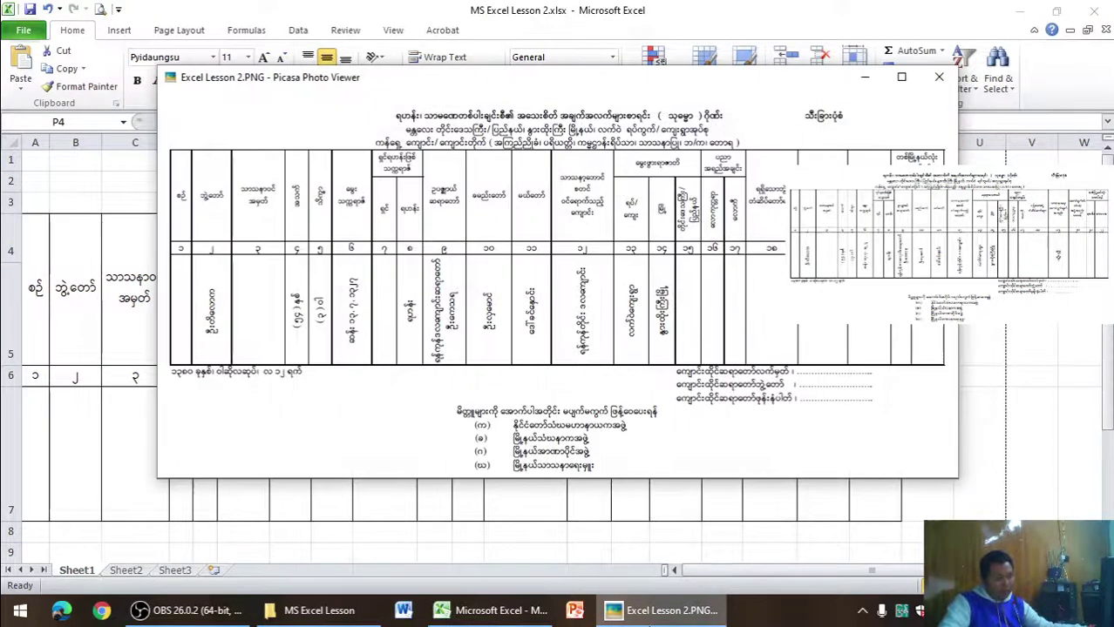
{"action": "left_click", "coordinate": [494, 610]}
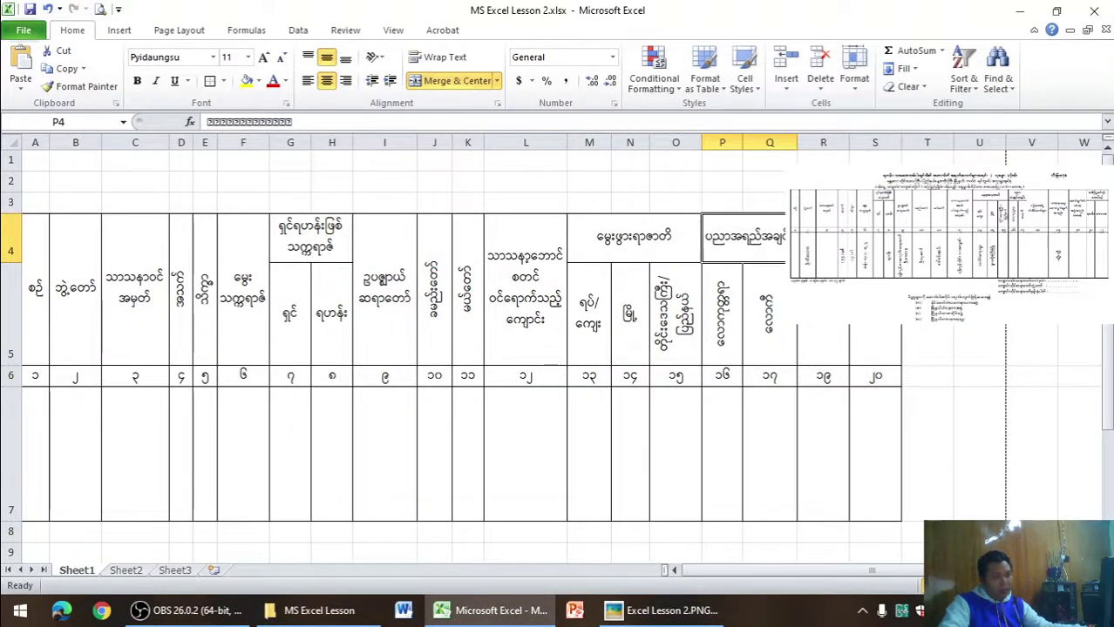
- Inspect cells R4 and S4 and their border options against the reference image
{"action": "left_click", "coordinate": [823, 347]}
{"action": "left_click", "coordinate": [223, 80]}
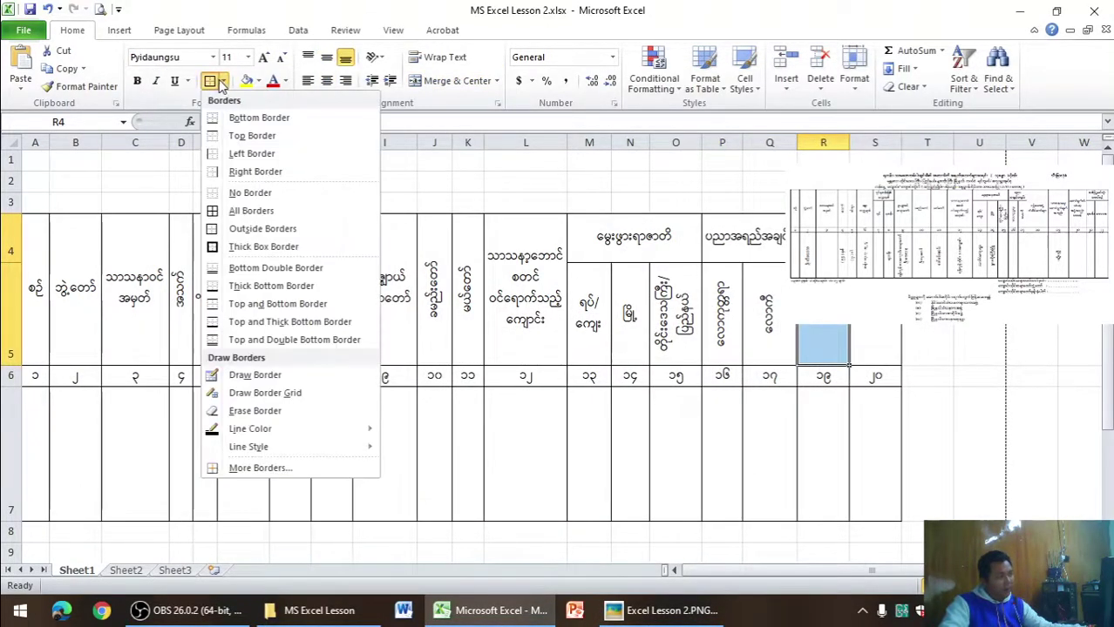
{"action": "key", "text": "Right"}
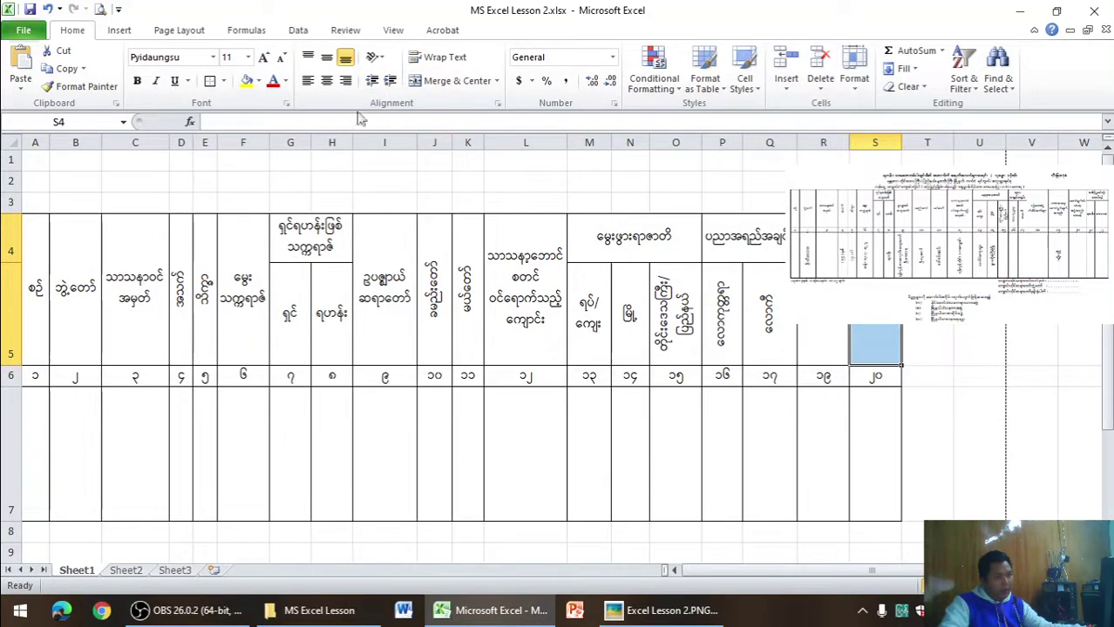
{"action": "left_click", "coordinate": [631, 612]}
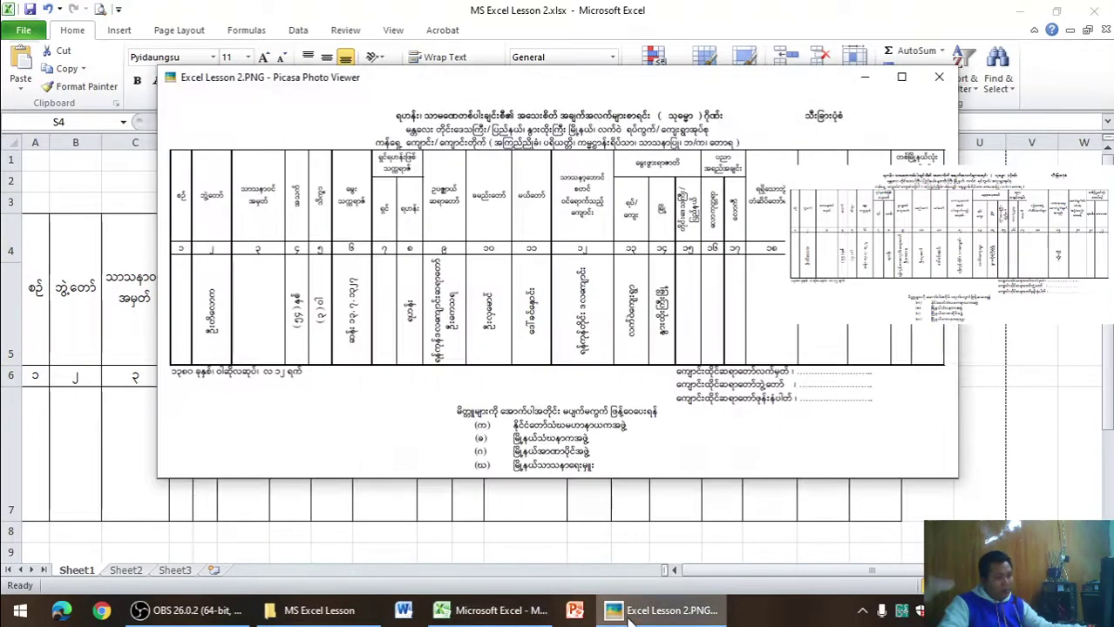
{"action": "left_click", "coordinate": [630, 611]}
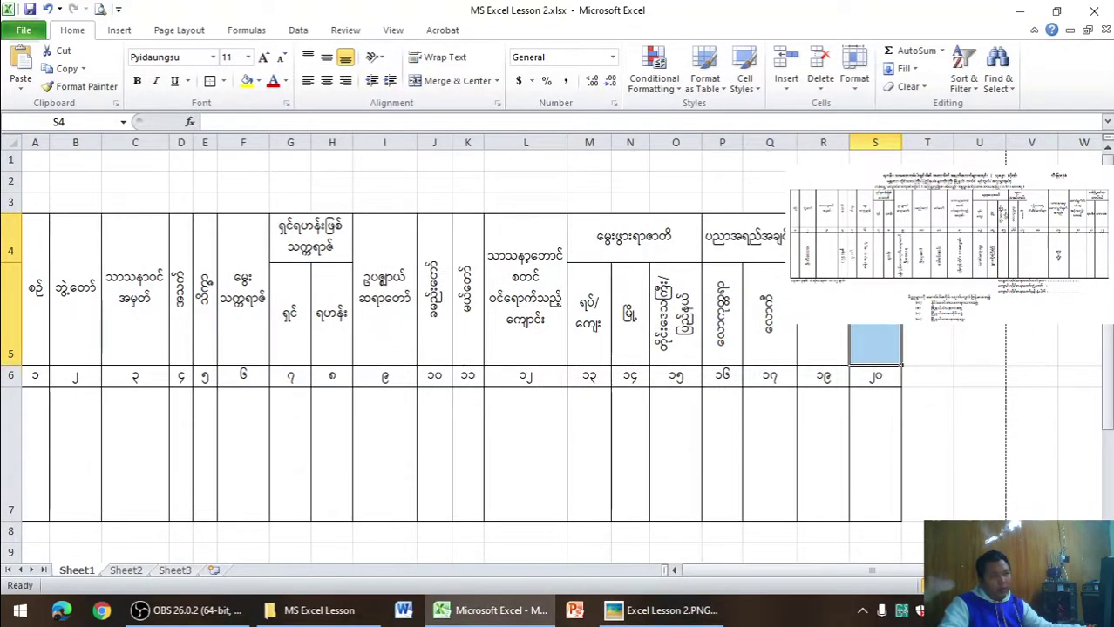
- Apply all borders to cells T5:U5
{"action": "left_click_drag", "start_coordinate": [927, 253], "coordinate": [979, 253]}
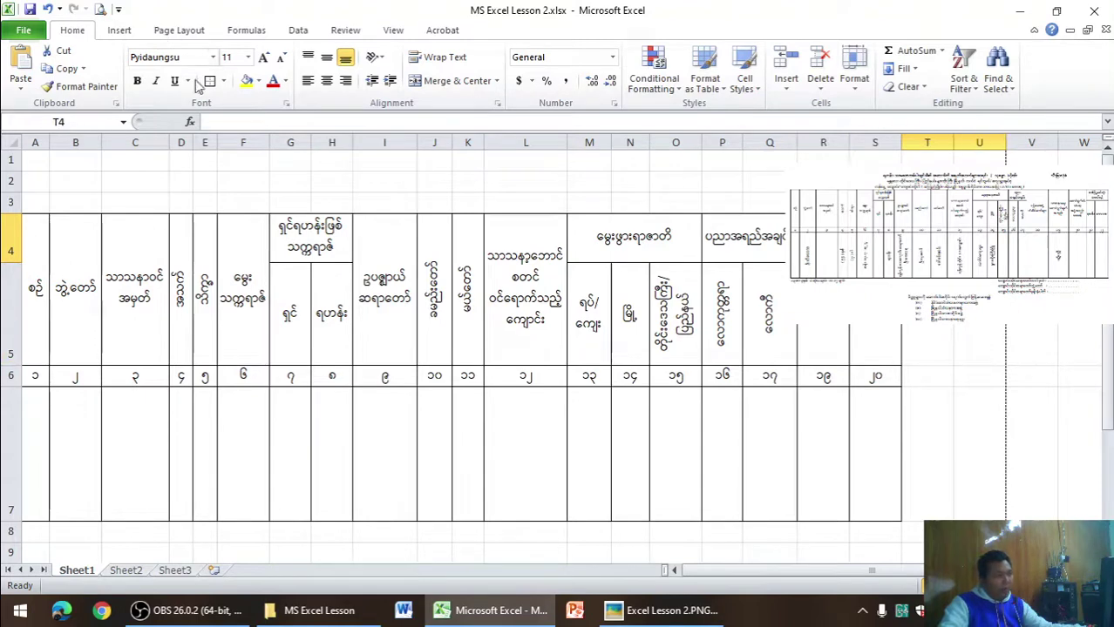
{"action": "left_click_drag", "start_coordinate": [927, 344], "coordinate": [978, 344]}
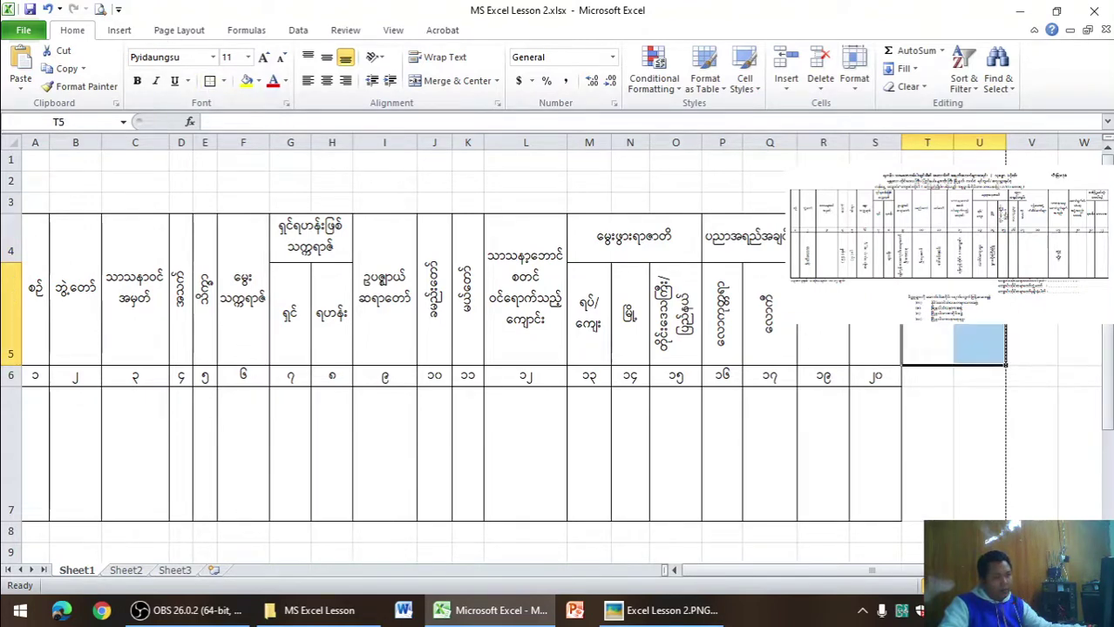
{"action": "left_click", "coordinate": [223, 80]}
{"action": "left_click", "coordinate": [251, 211]}
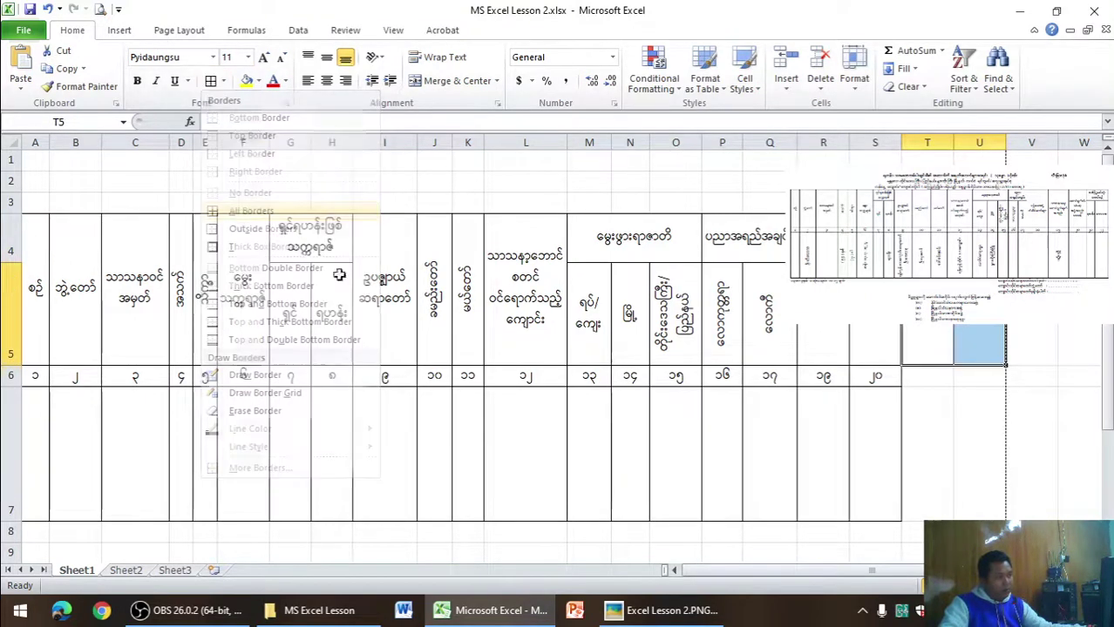
- Move the reference image aside and select T6:U7 for bordering
{"action": "left_click", "coordinate": [662, 610]}
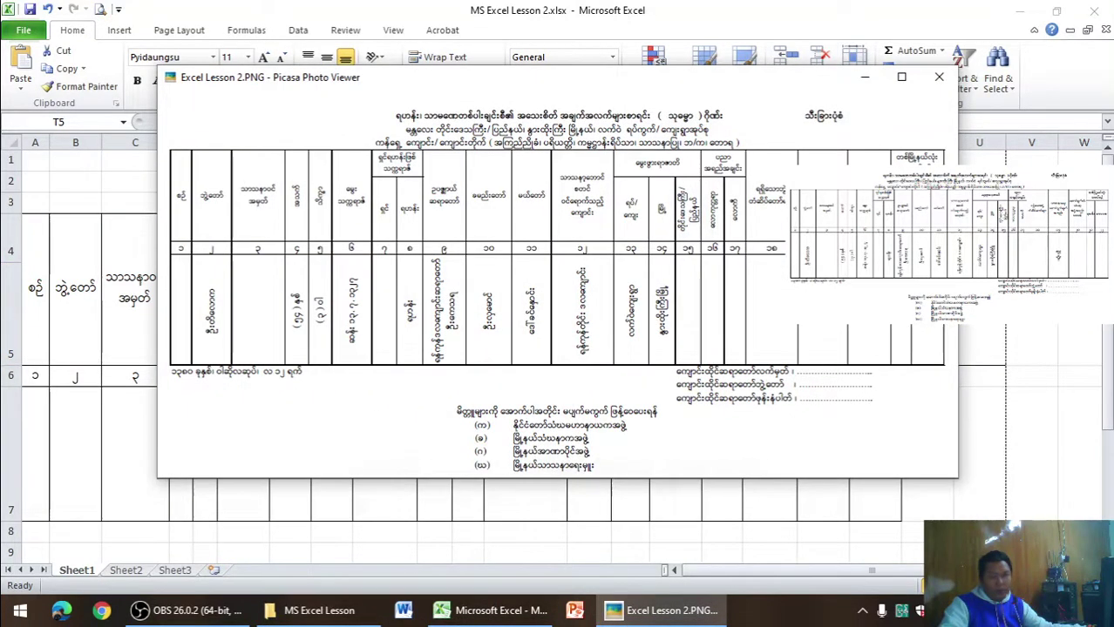
{"action": "mouse_move", "coordinate": [819, 85]}
{"action": "left_mouse_down"}
{"action": "mouse_move", "coordinate": [595, 137]}
{"action": "mouse_move", "coordinate": [618, 102]}
{"action": "left_mouse_up"}
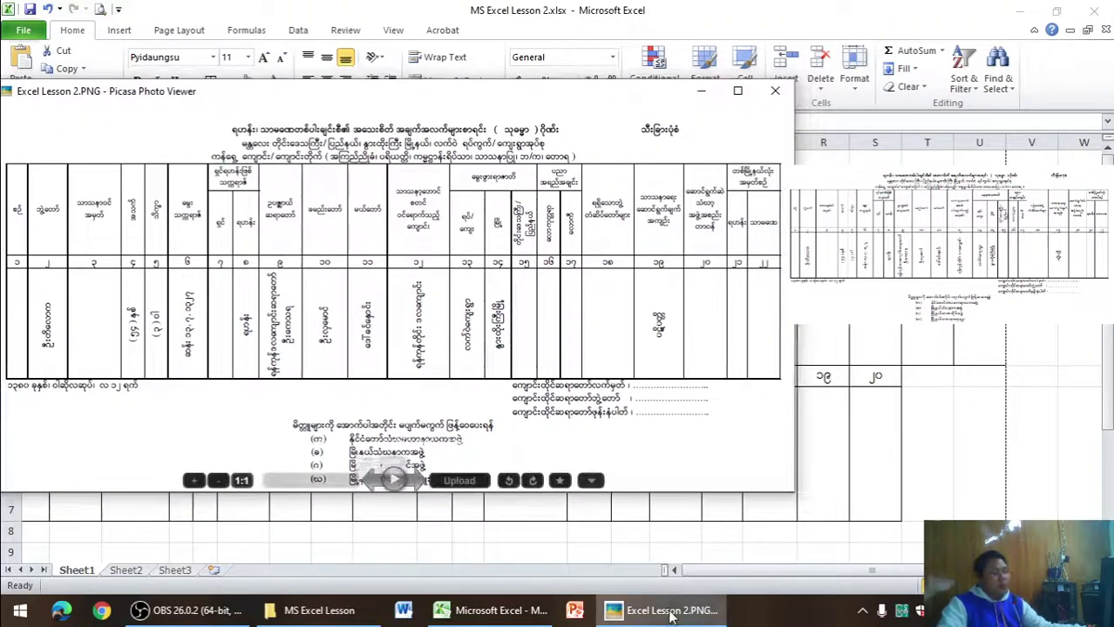
{"action": "left_click_drag", "start_coordinate": [928, 344], "coordinate": [980, 344]}
{"action": "left_click_drag", "start_coordinate": [938, 384], "coordinate": [997, 461]}
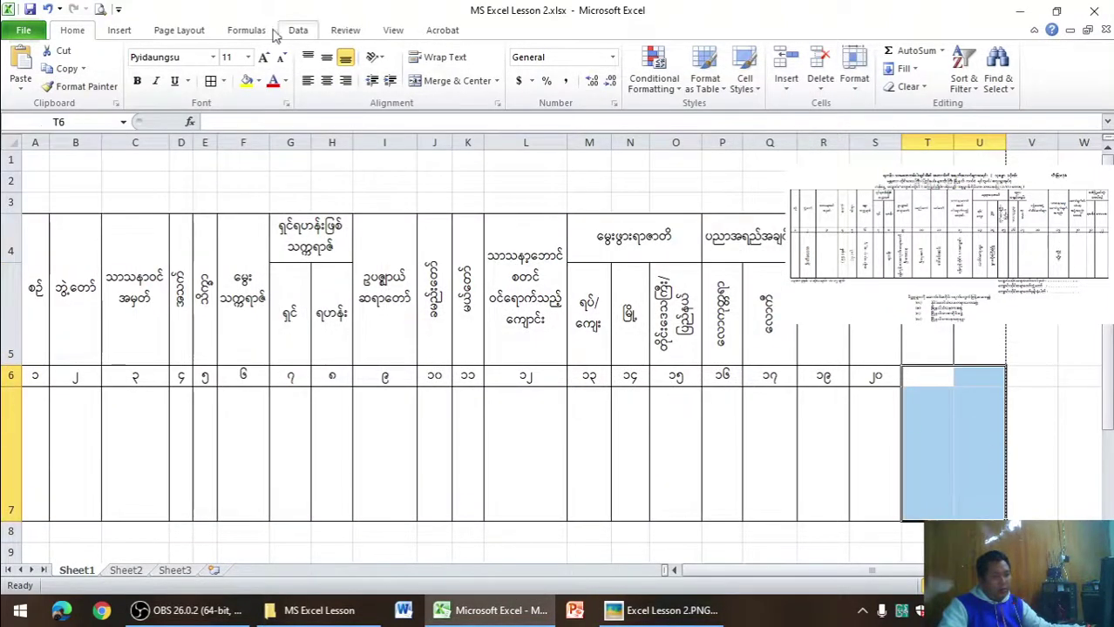
- Type the column 18 Myanmar heading into R4 from the reference image, then middle-align and centre it
{"action": "left_click", "coordinate": [822, 344]}
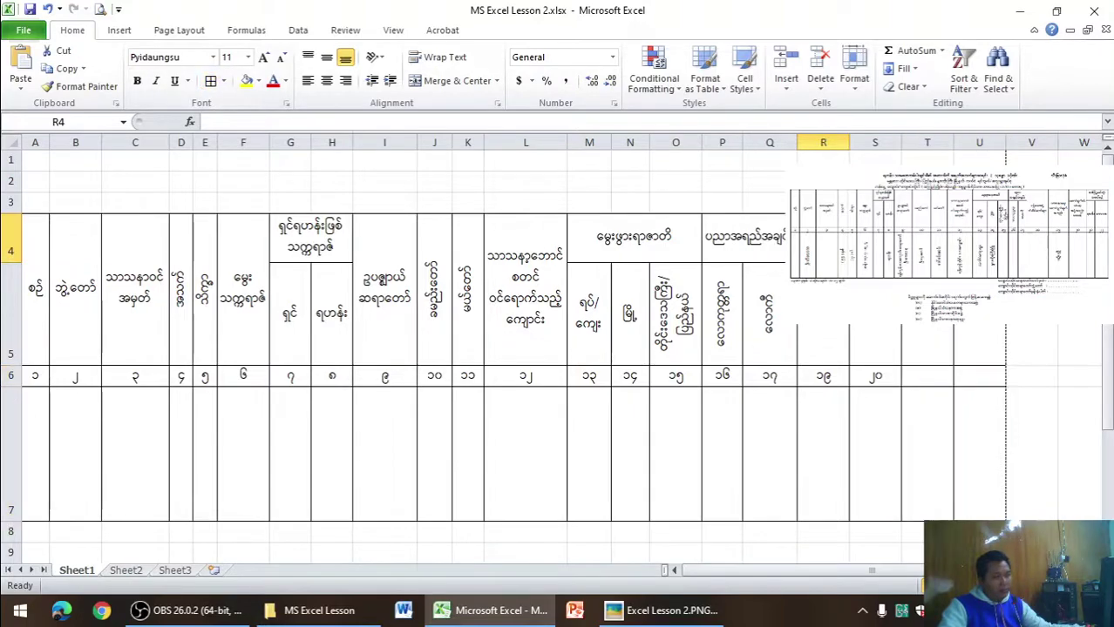
{"action": "left_click", "coordinate": [663, 611]}
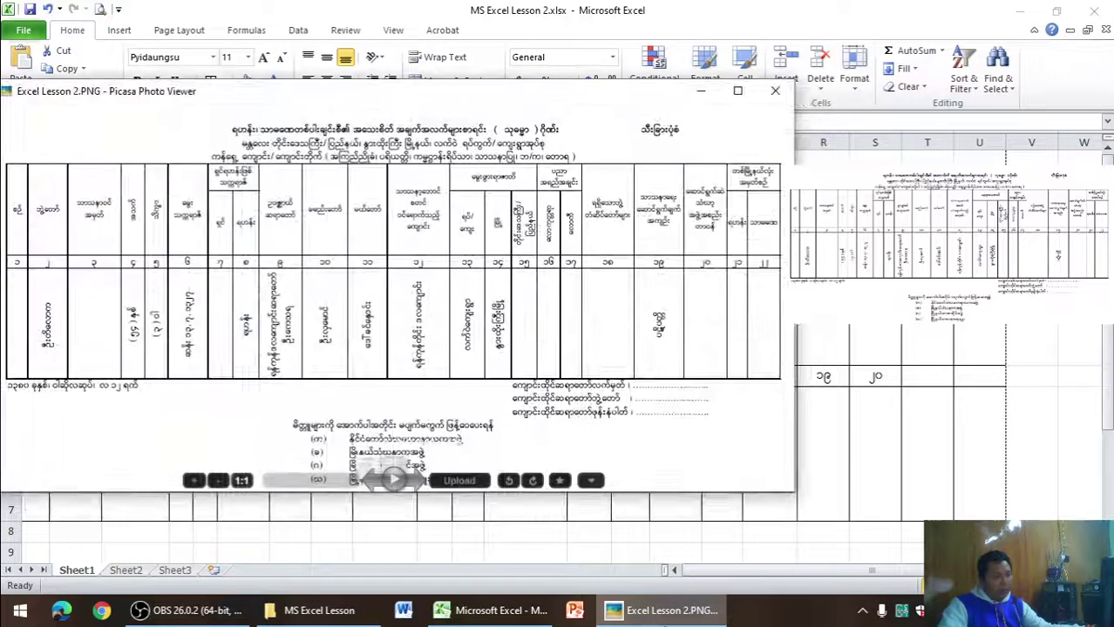
{"action": "left_click", "coordinate": [492, 610]}
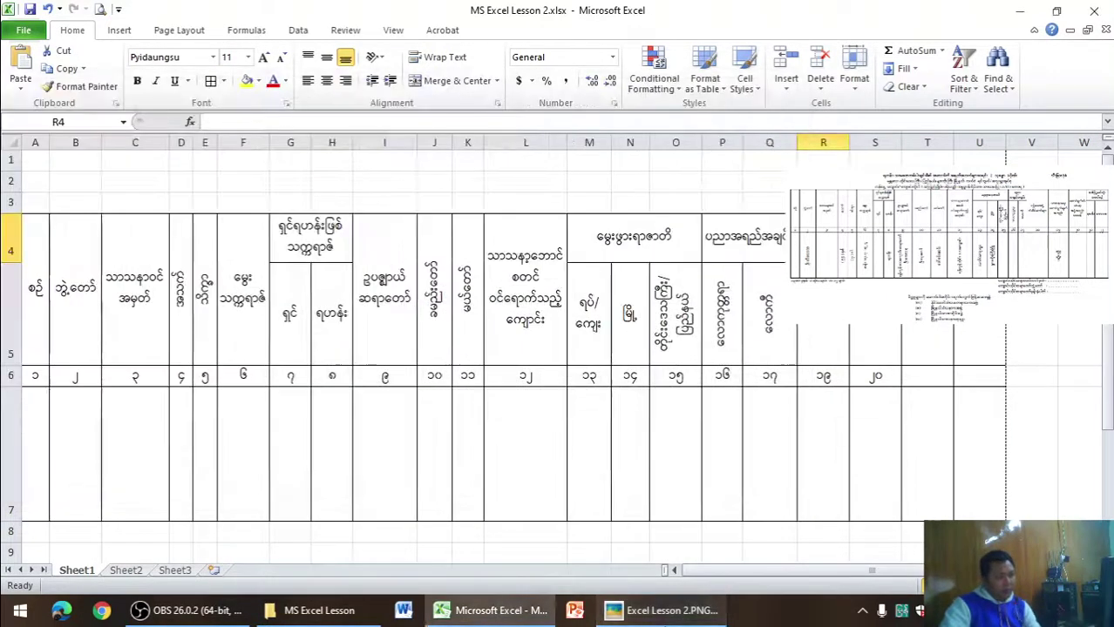
{"action": "type", "text": "သ"}
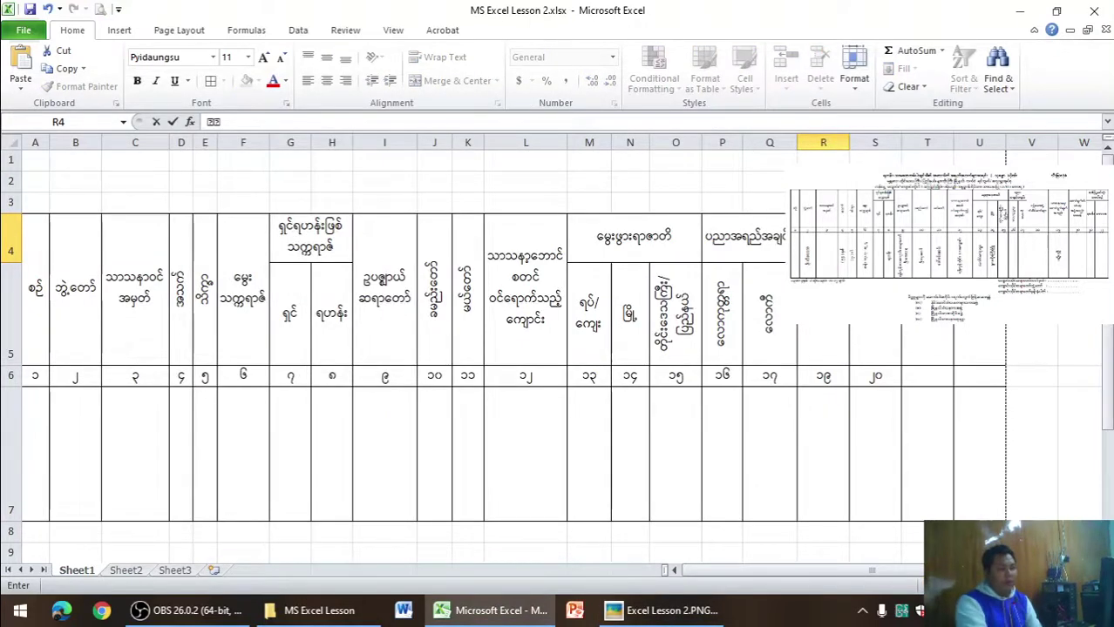
{"action": "type", "text": "င"}
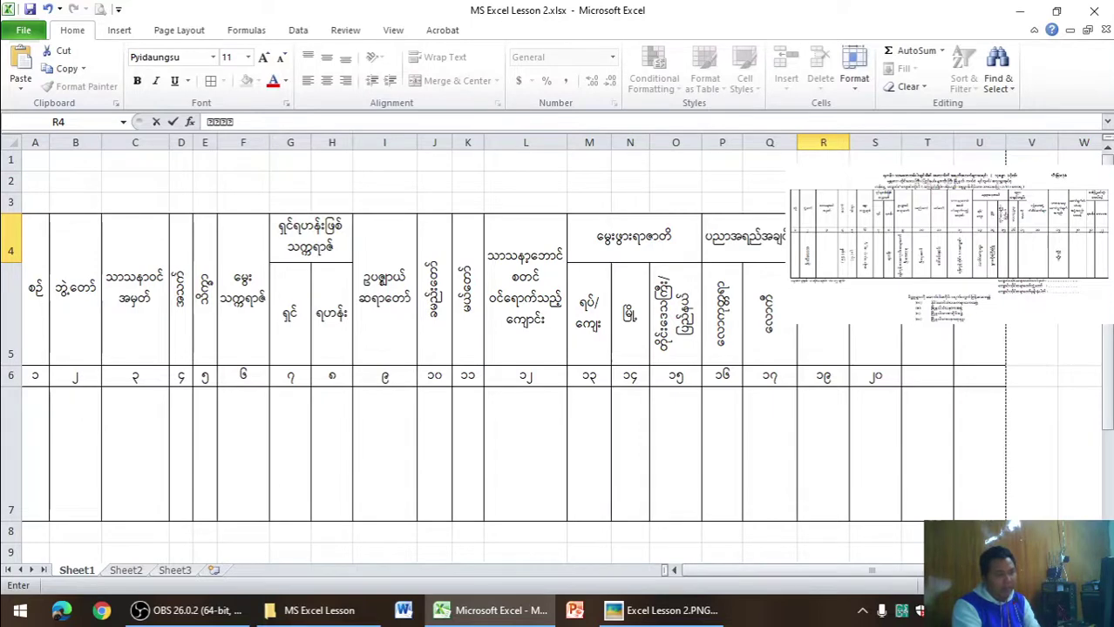
{"action": "type", "text": "်"}
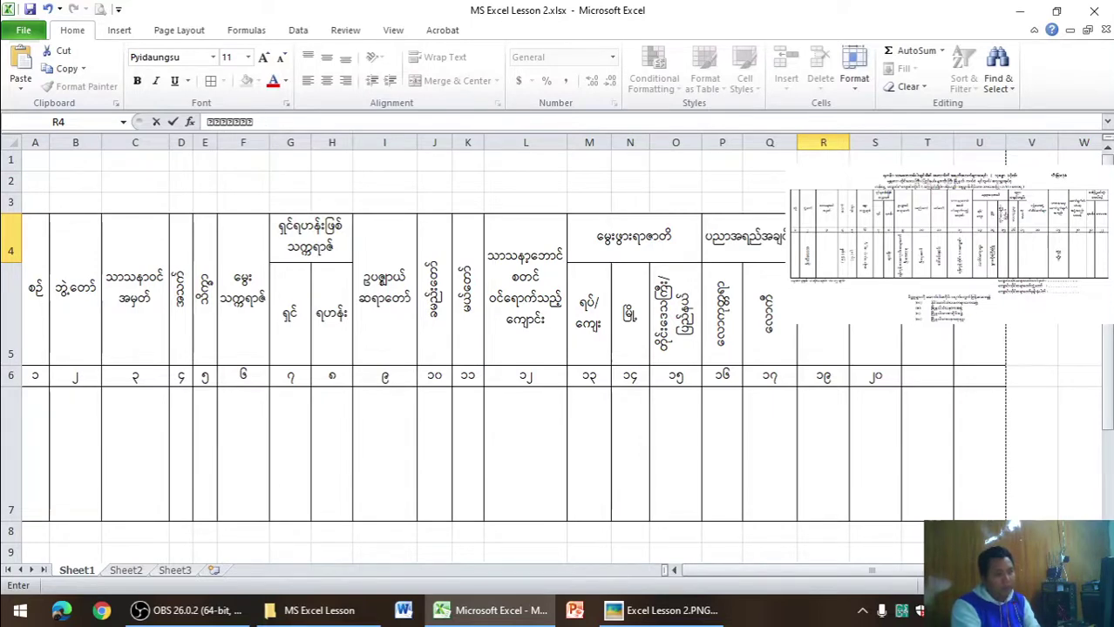
{"action": "key", "text": "BackSpace"}
{"action": "key", "text": "BackSpace"}
{"action": "key", "text": "BackSpace"}
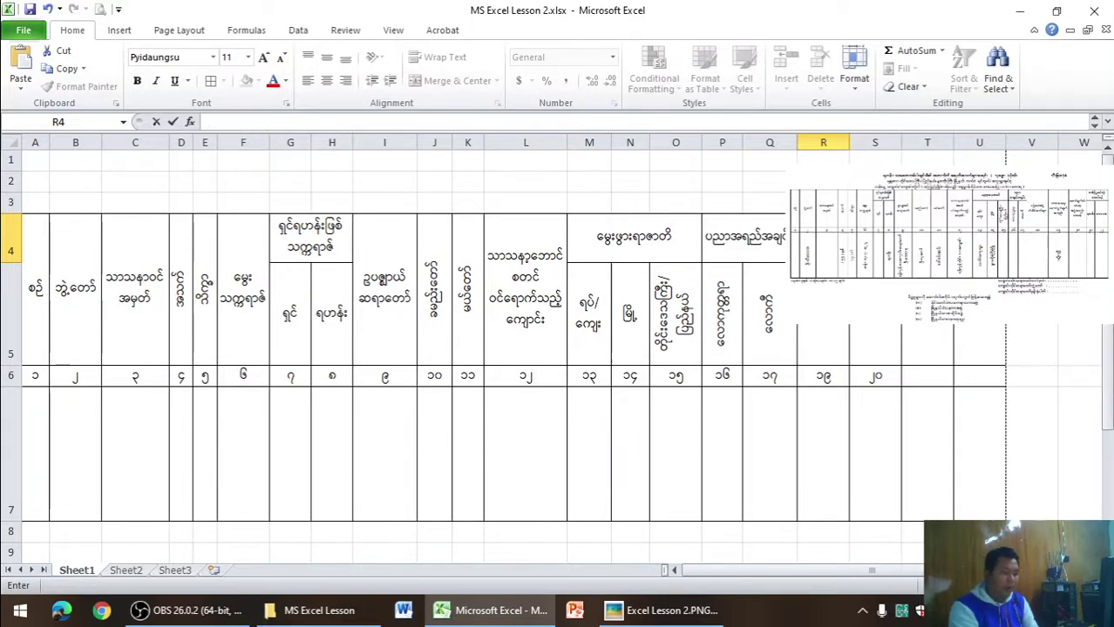
{"action": "key", "text": "alt+Tab"}
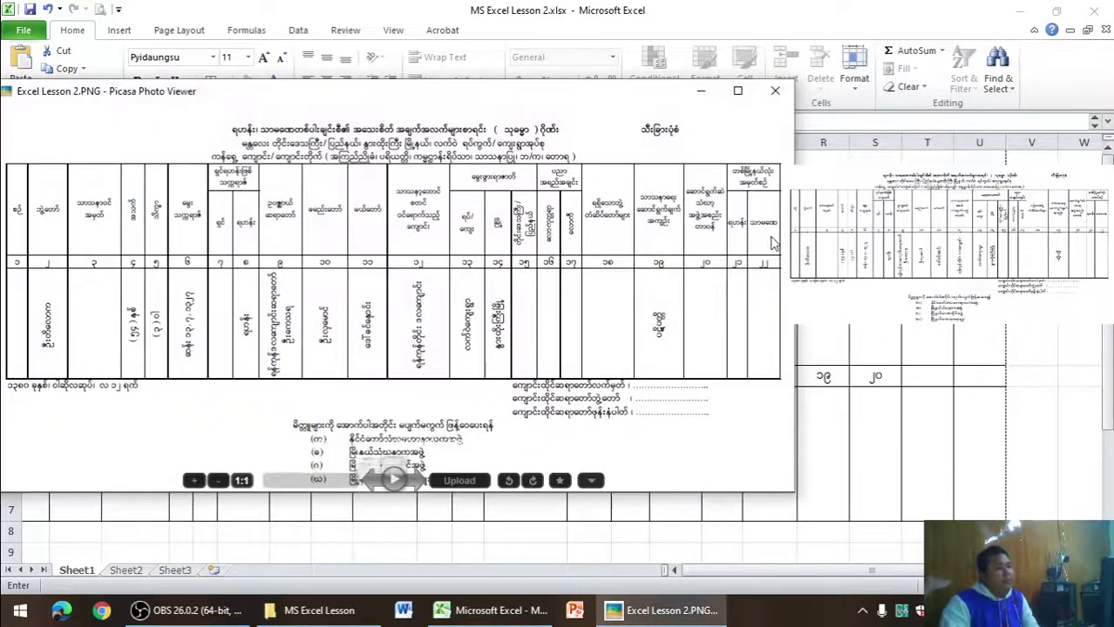
{"action": "key", "text": "alt+Tab"}
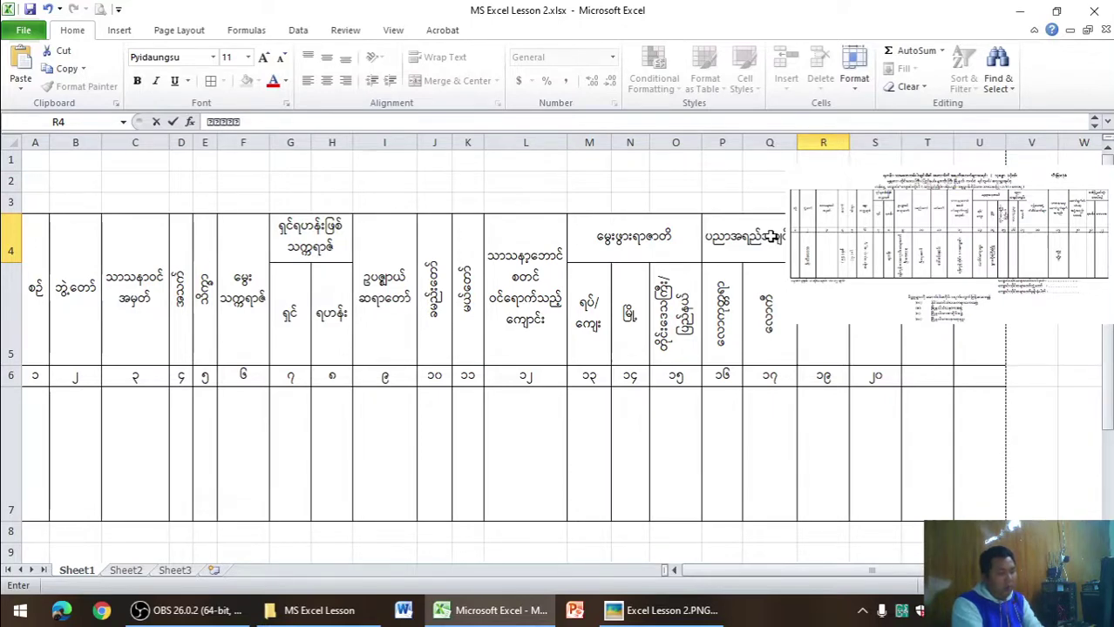
{"action": "type", "text": "ာ"}
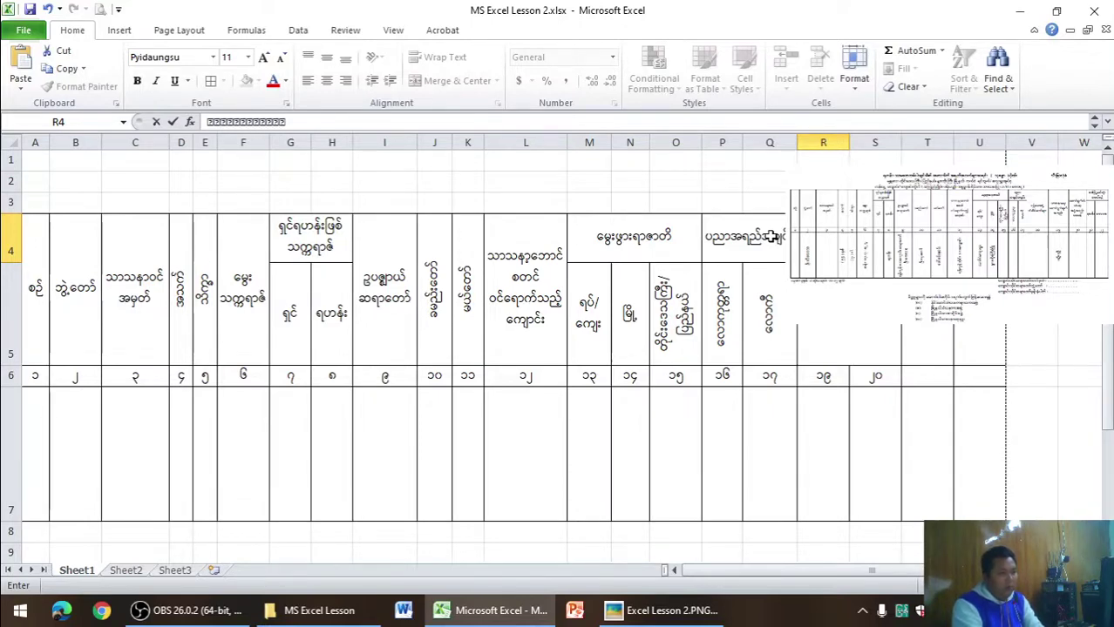
{"action": "key", "text": "ctrl+Return"}
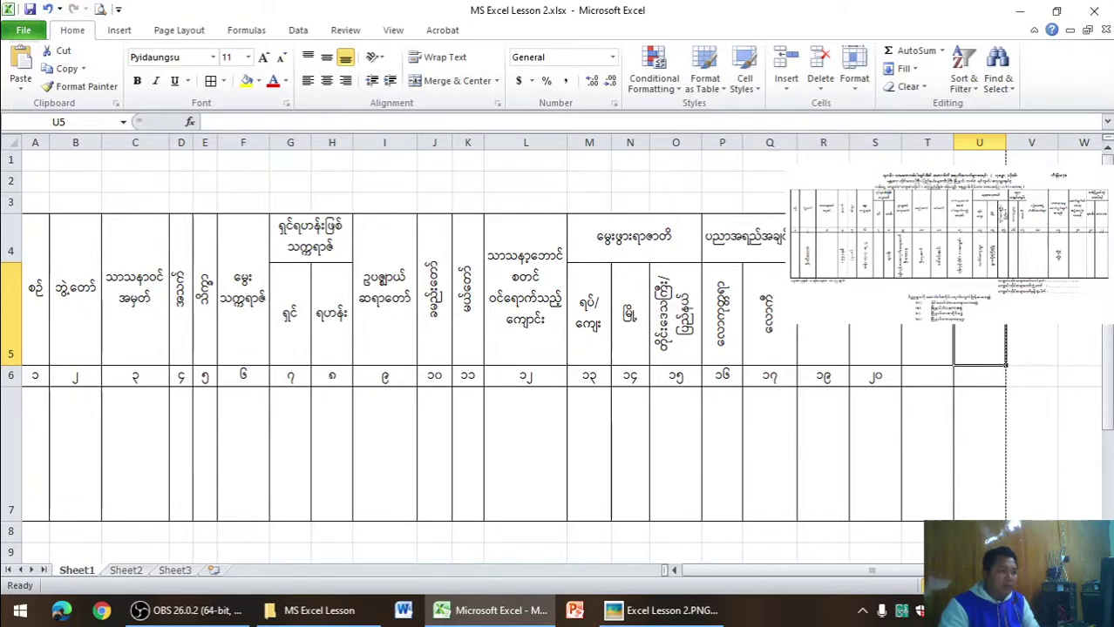
{"action": "left_click", "coordinate": [326, 57]}
{"action": "left_click", "coordinate": [327, 80]}
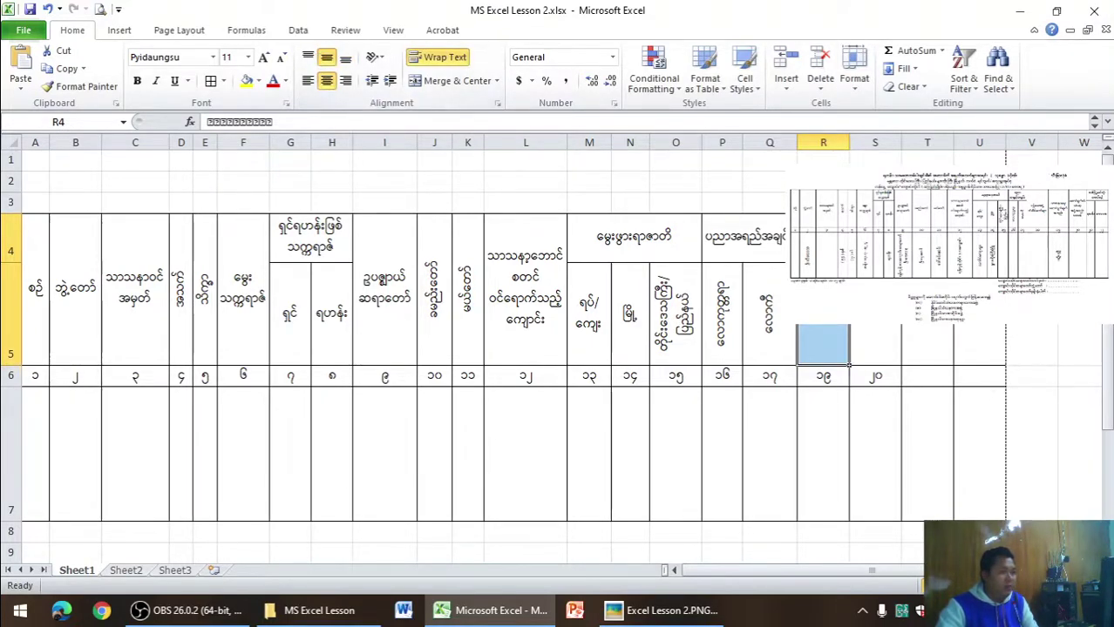
- Set the font size of the whole worksheet to 9
{"action": "left_click", "coordinate": [7, 144]}
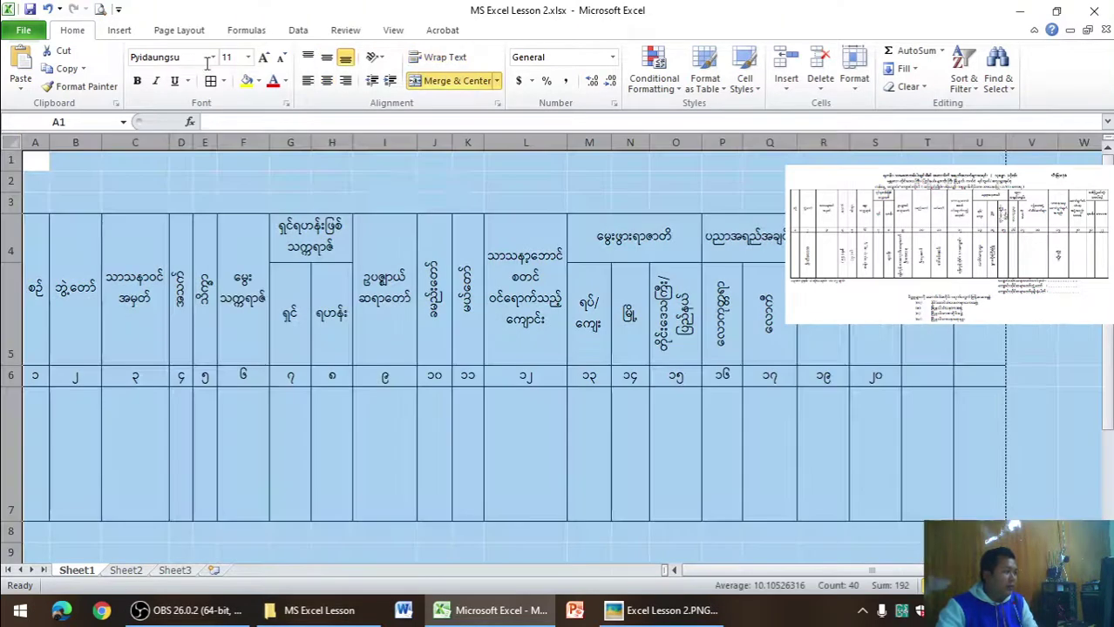
{"action": "left_click", "coordinate": [248, 56]}
{"action": "left_click", "coordinate": [228, 91]}
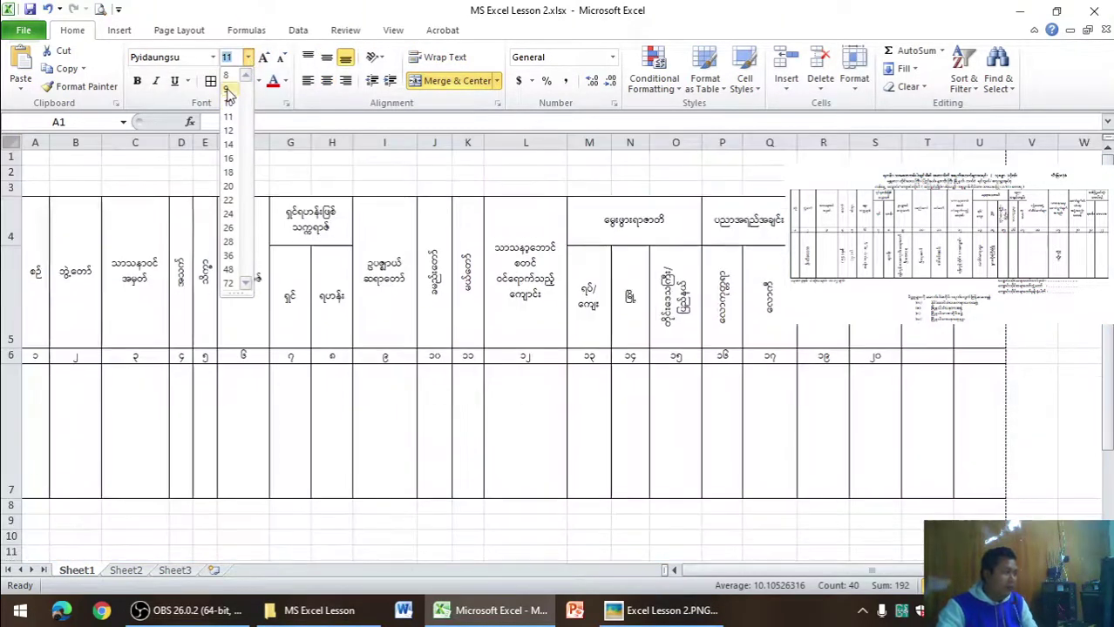
{"action": "left_click", "coordinate": [87, 172]}
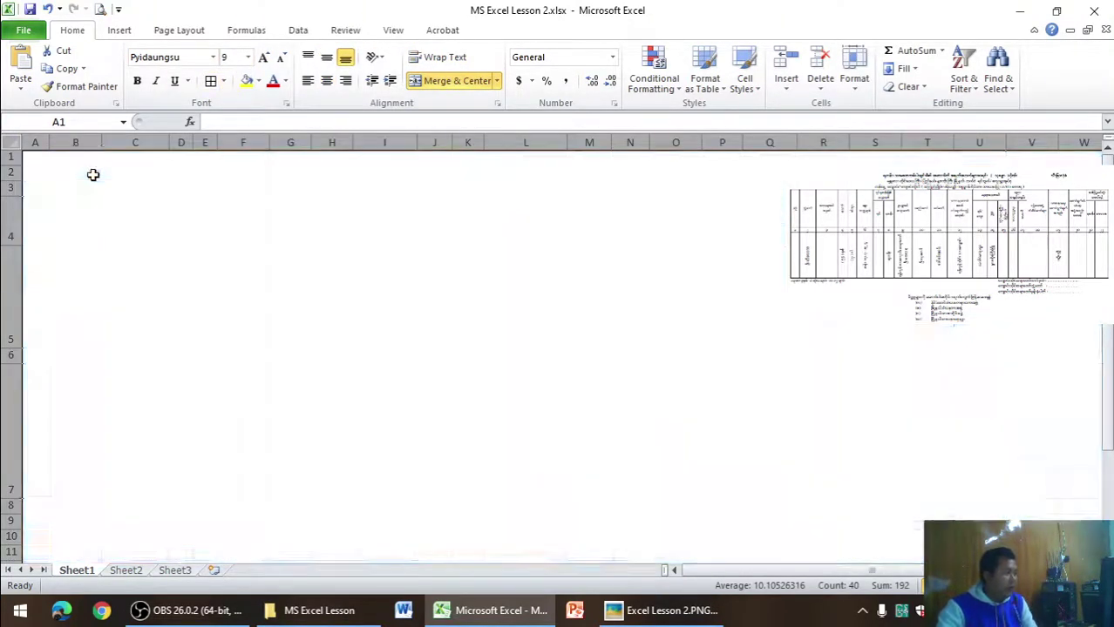
- Merge the column 18 heading across R4:R5, widen column R, and narrow column I slightly
{"action": "left_click", "coordinate": [823, 336]}
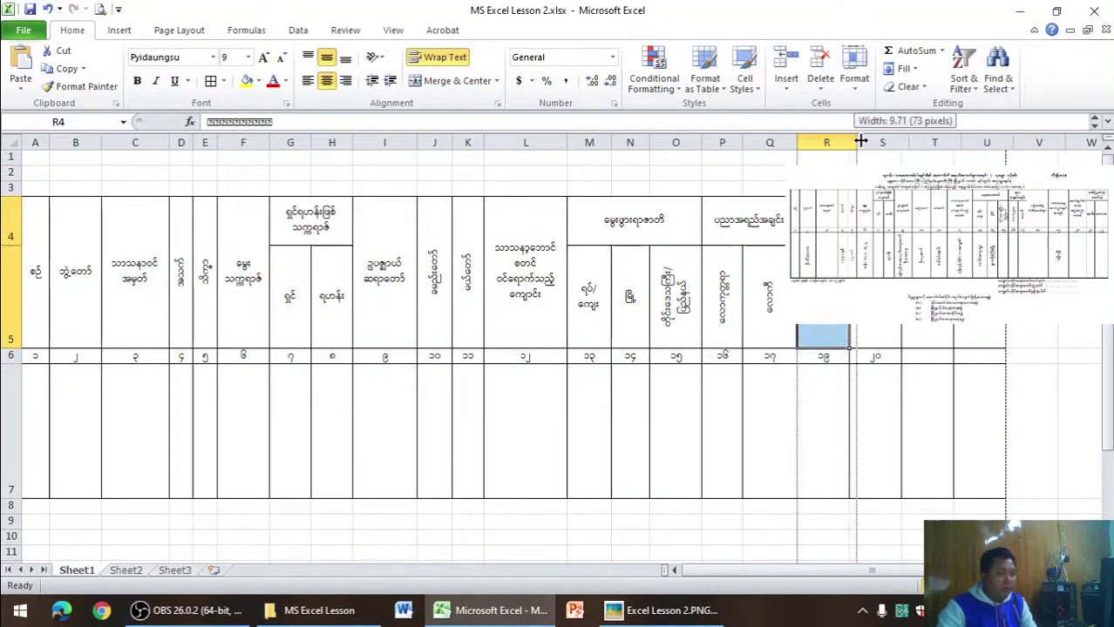
{"action": "left_click_drag", "start_coordinate": [853, 141], "coordinate": [861, 141]}
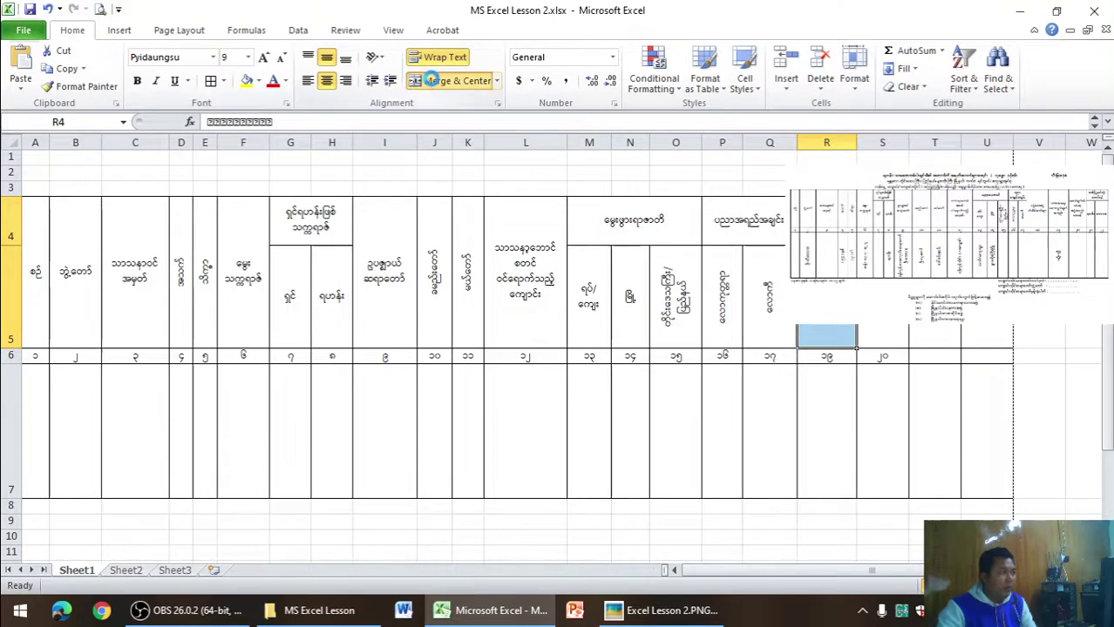
{"action": "left_click", "coordinate": [453, 80]}
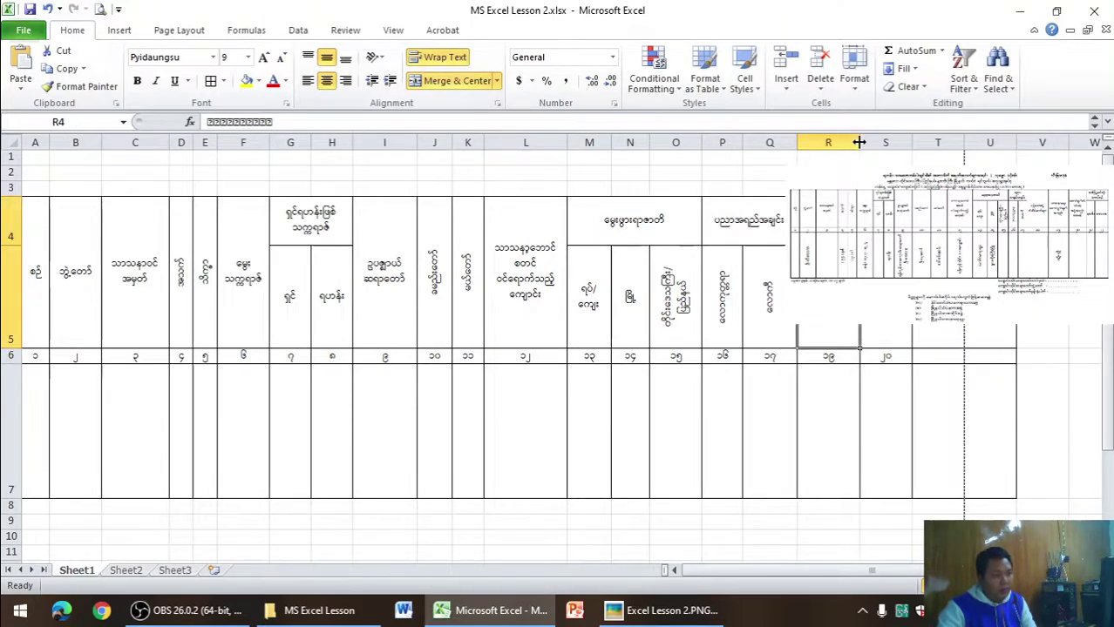
{"action": "left_click_drag", "start_coordinate": [856, 143], "coordinate": [868, 144]}
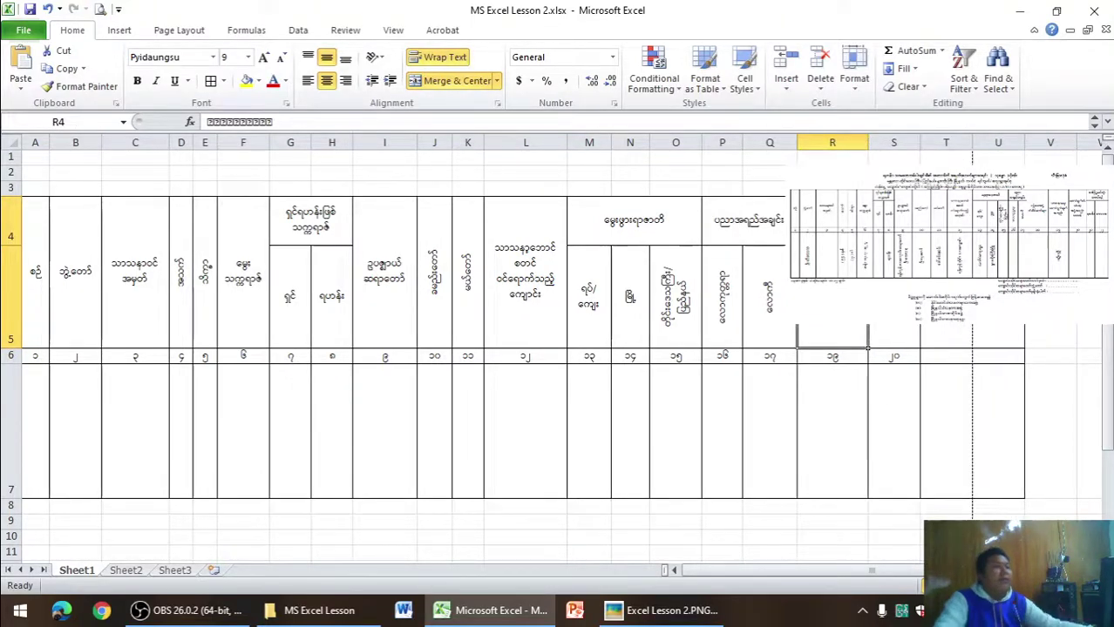
{"action": "left_click_drag", "start_coordinate": [414, 149], "coordinate": [411, 149]}
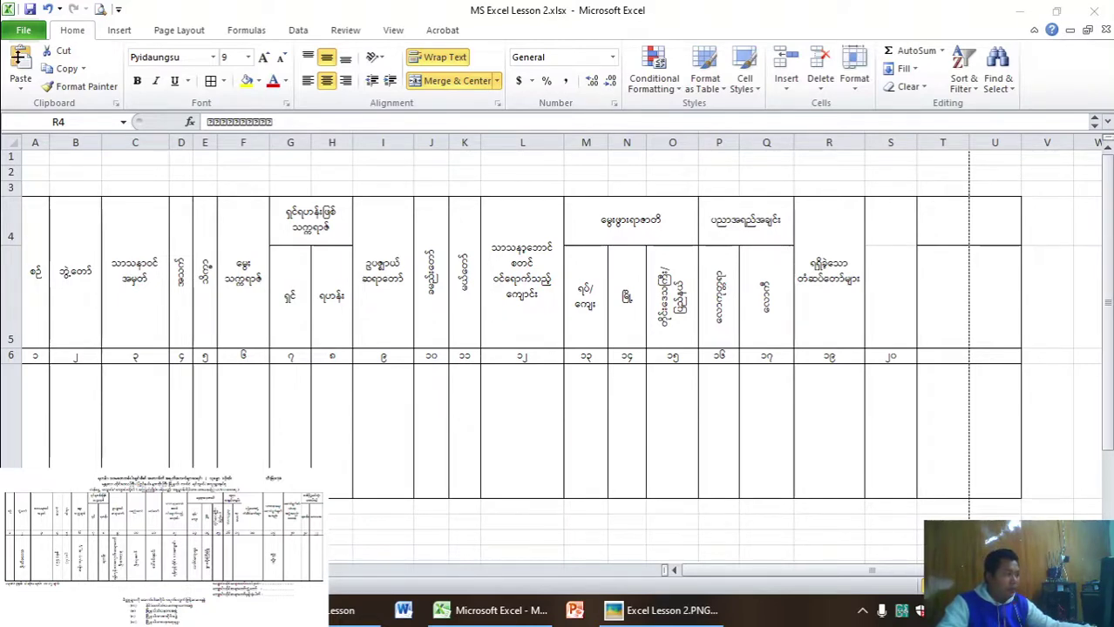
- Narrow column I slightly, compare the table with the reference image, and select S4
{"action": "left_click", "coordinate": [410, 141]}
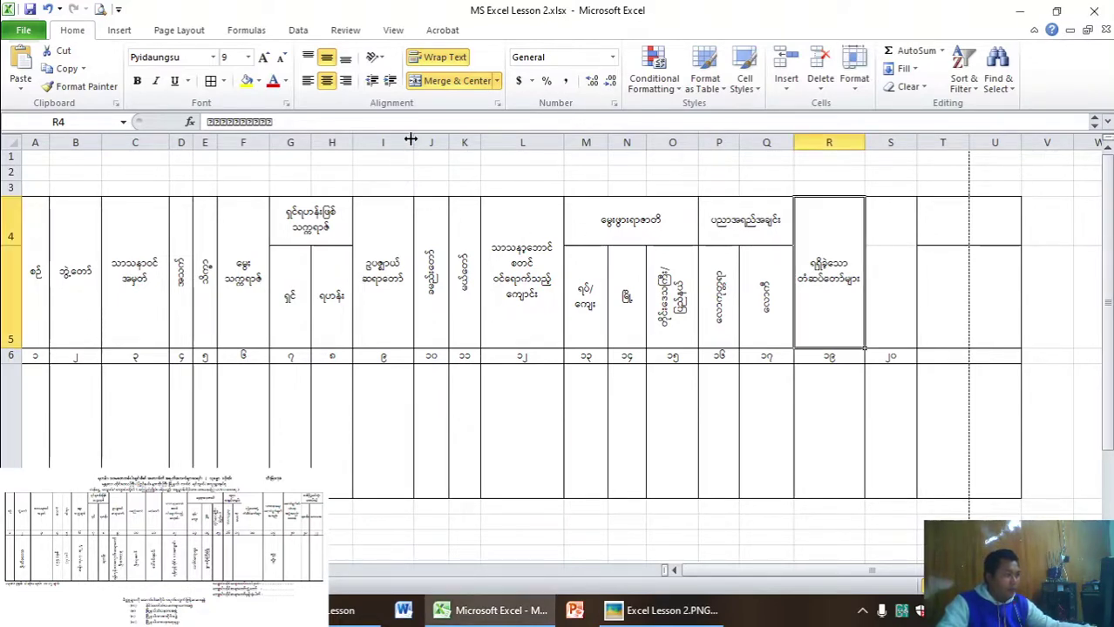
{"action": "left_click_drag", "start_coordinate": [413, 139], "coordinate": [403, 144]}
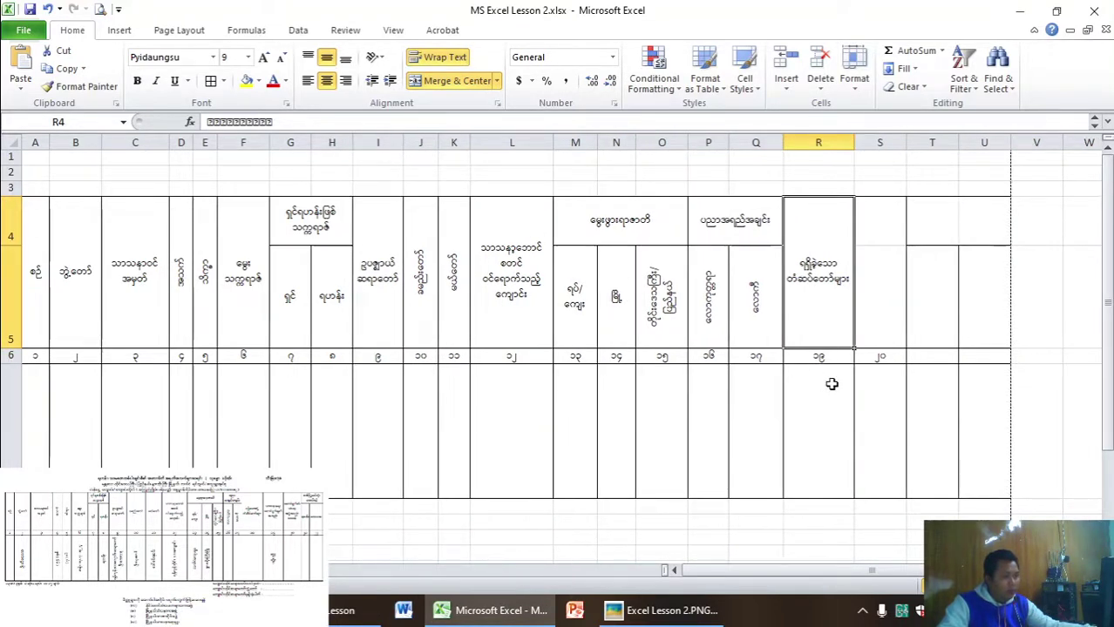
{"action": "left_click", "coordinate": [645, 612]}
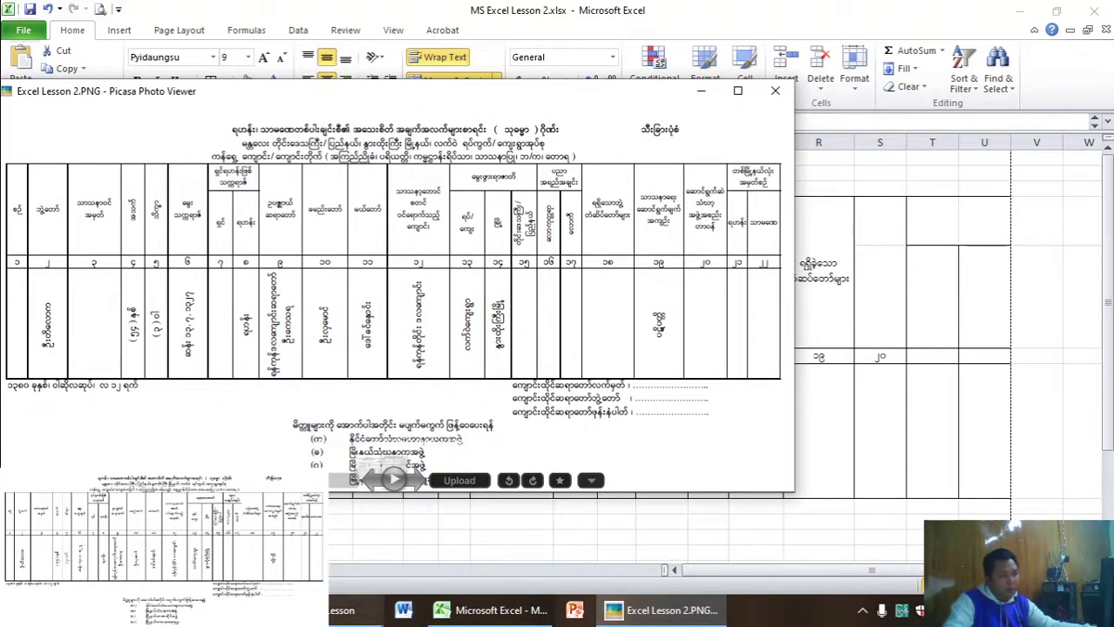
{"action": "left_click", "coordinate": [652, 612]}
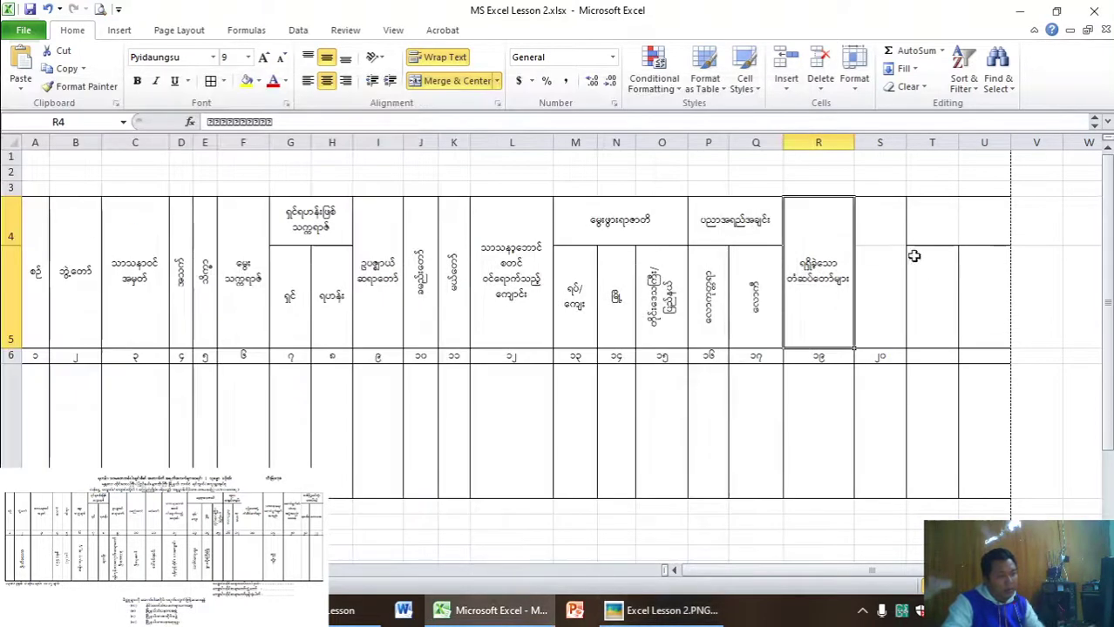
{"action": "left_click", "coordinate": [887, 229]}
- Type the three-line Myanmar column 20 heading into S4, using line breaks within the cell
{"action": "type", "text": "သ"}
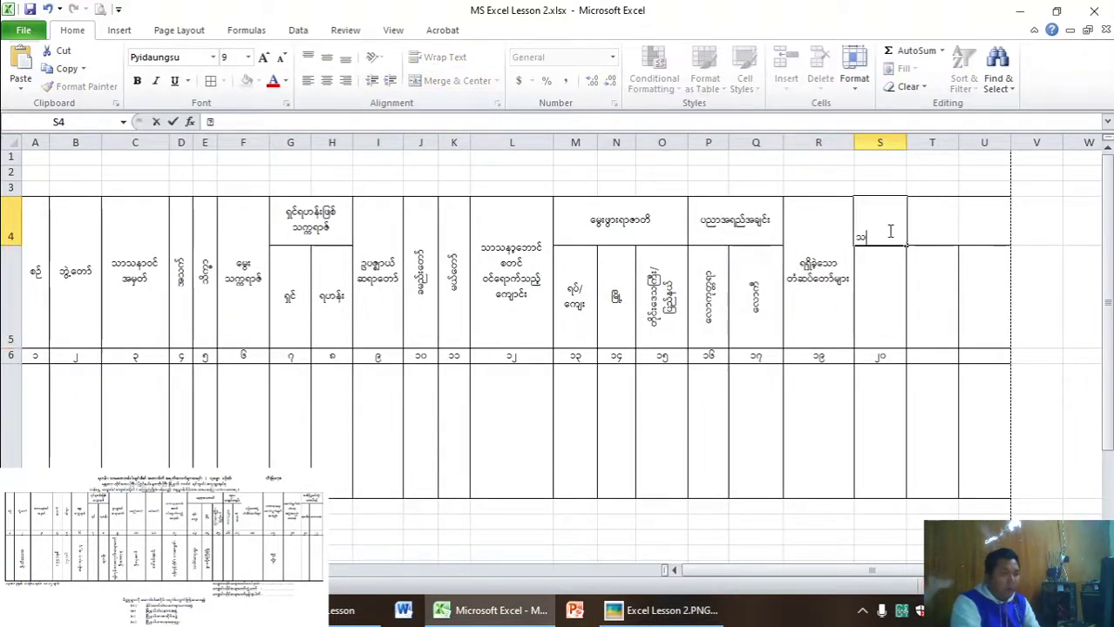
{"action": "type", "text": "ာသနာ"}
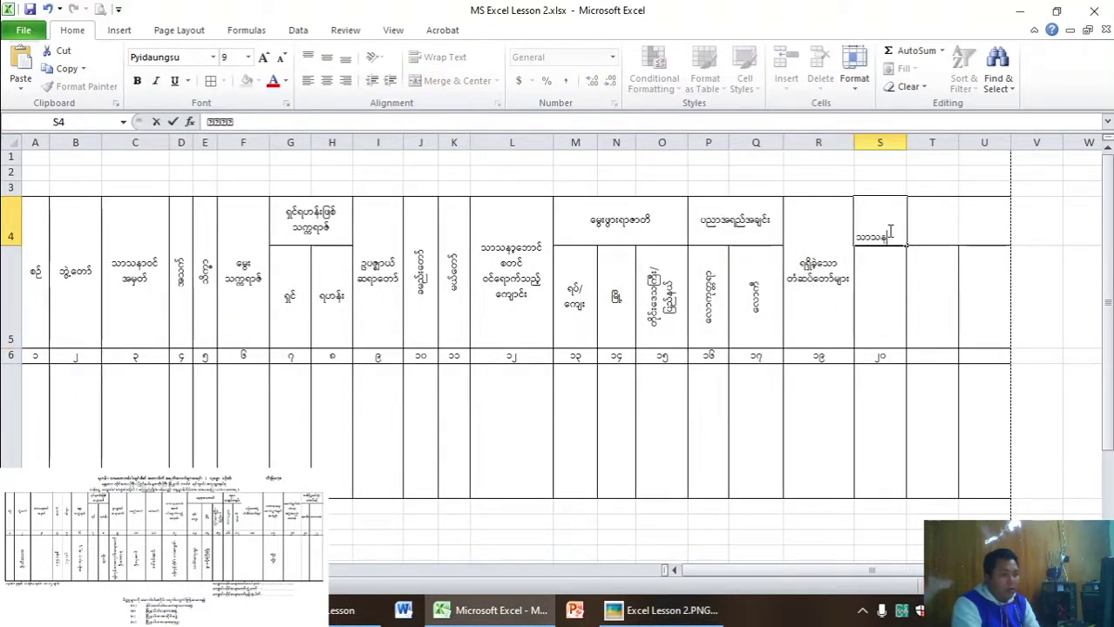
{"action": "type", "text": "ရေး"}
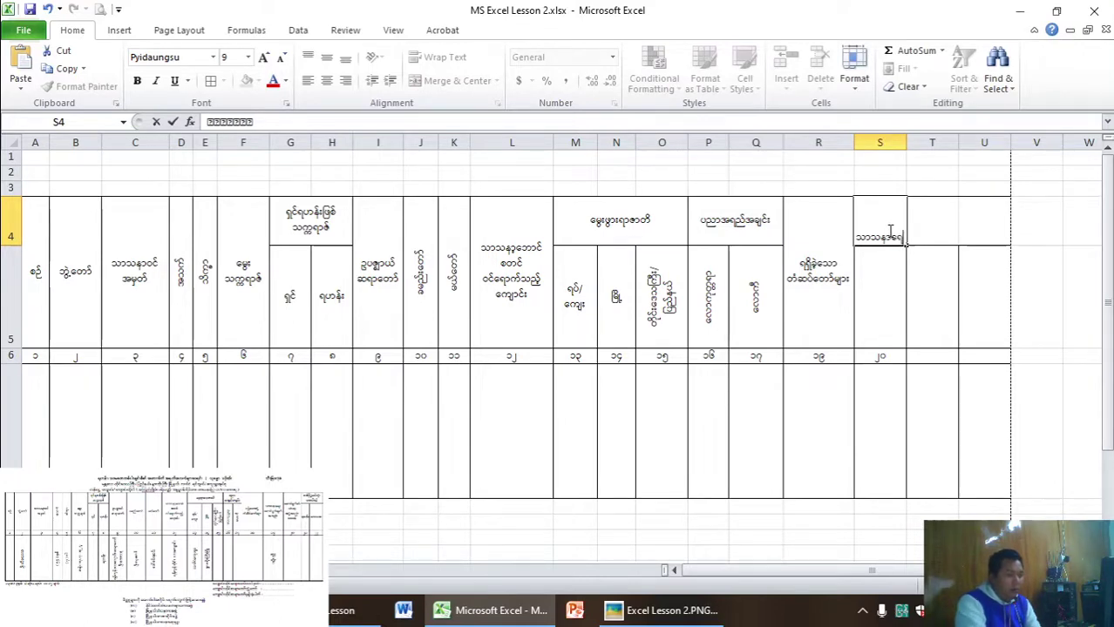
{"action": "key", "text": "alt+Return"}
{"action": "type", "text": "ဆောင်ရွက်ချက်"}
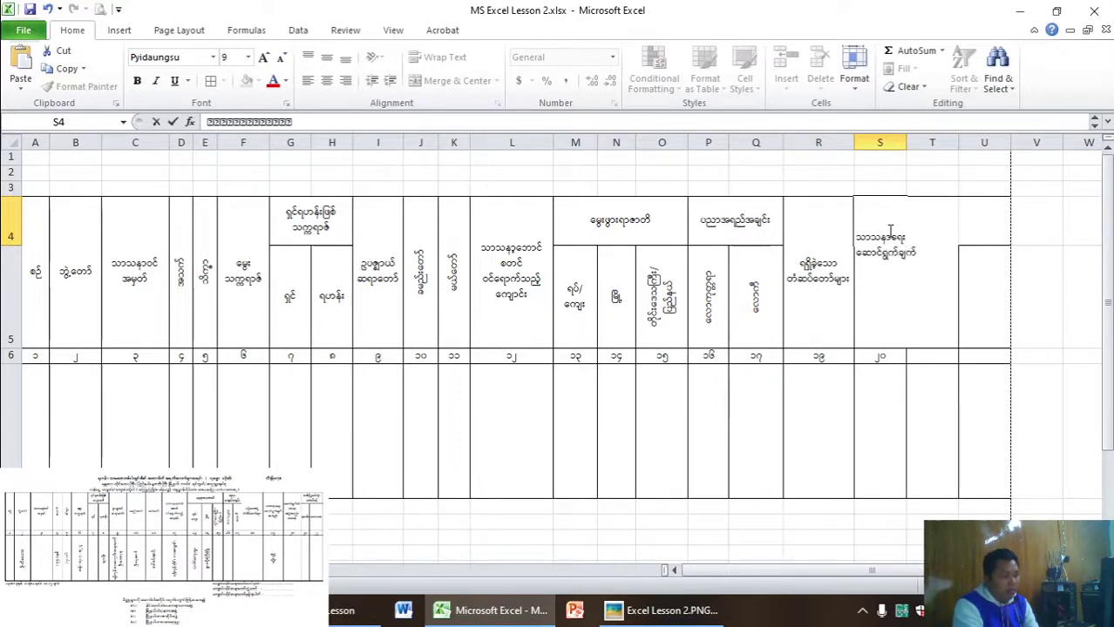
{"action": "key", "text": "alt+Return"}
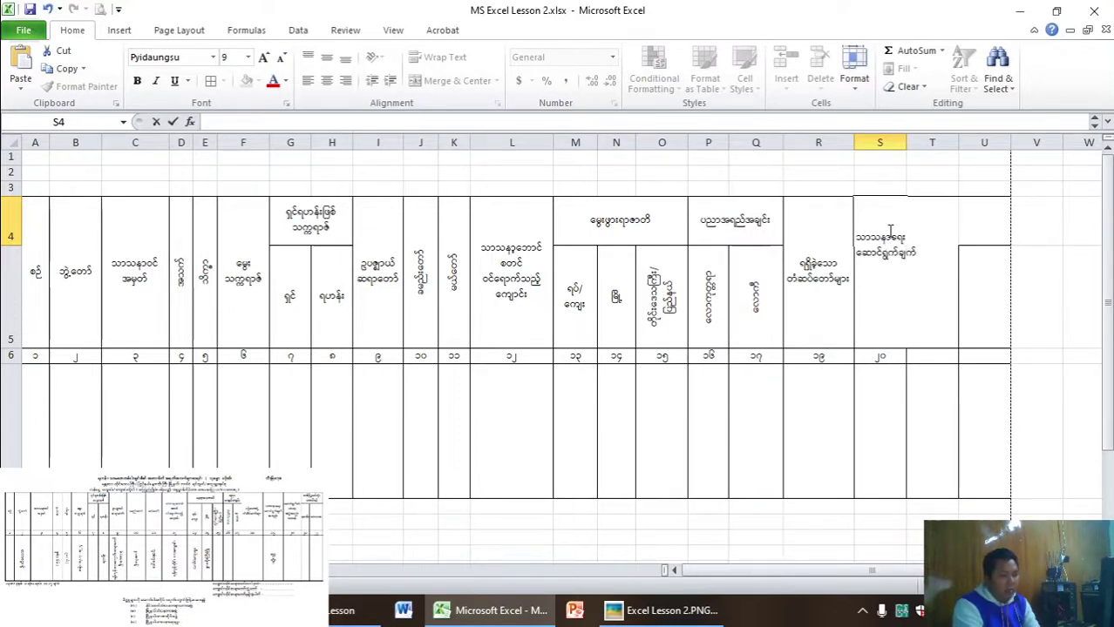
{"action": "type", "text": "အကျဉ်း"}
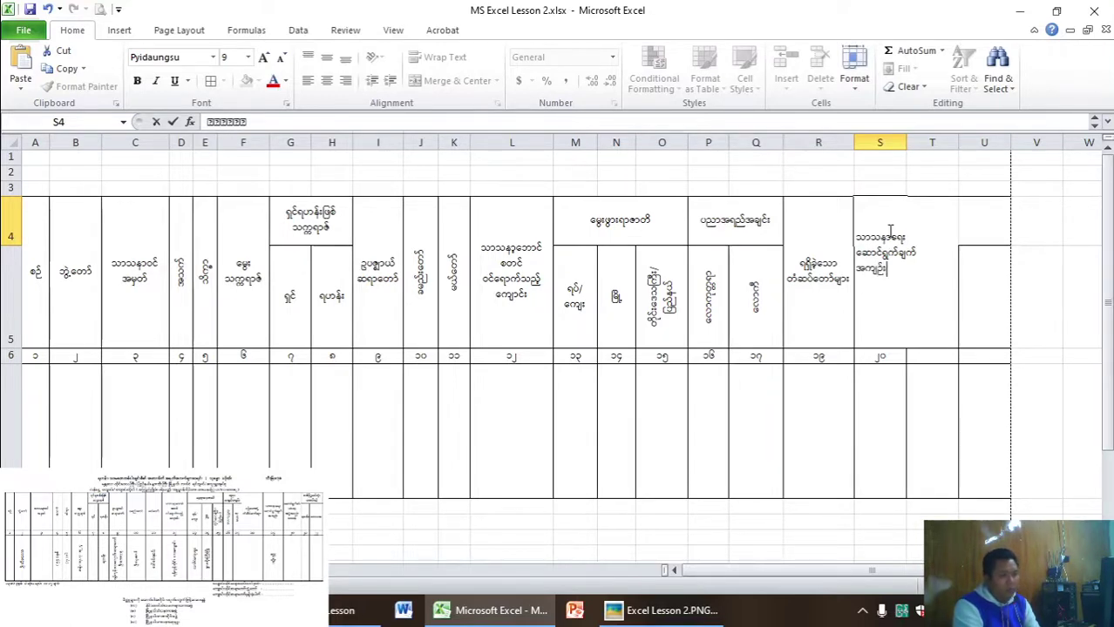
{"action": "left_click", "coordinate": [970, 378]}
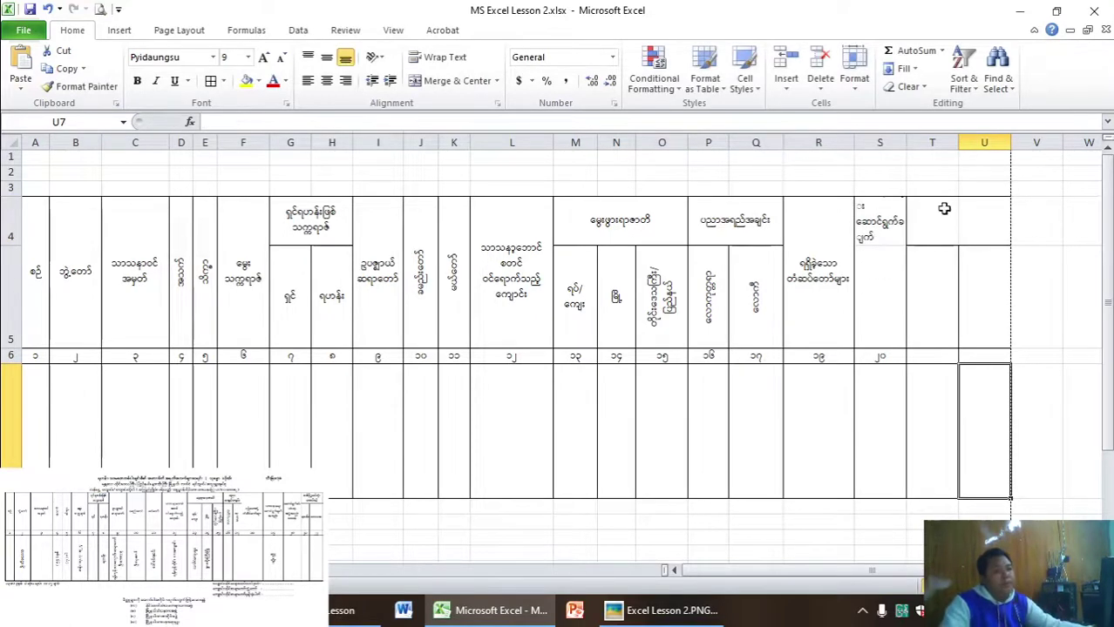
- Widen column S and merge and centre the heading across S4:S5
{"action": "left_click_drag", "start_coordinate": [907, 142], "coordinate": [916, 144]}
{"action": "left_click_drag", "start_coordinate": [884, 222], "coordinate": [902, 267]}
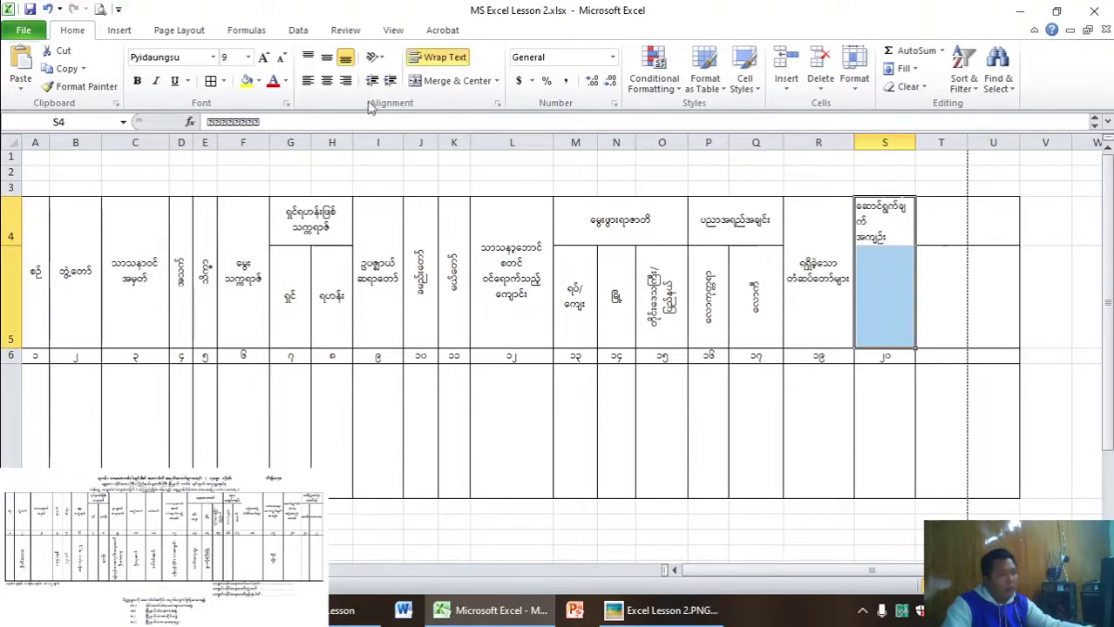
{"action": "left_click", "coordinate": [326, 57]}
{"action": "left_click", "coordinate": [327, 80]}
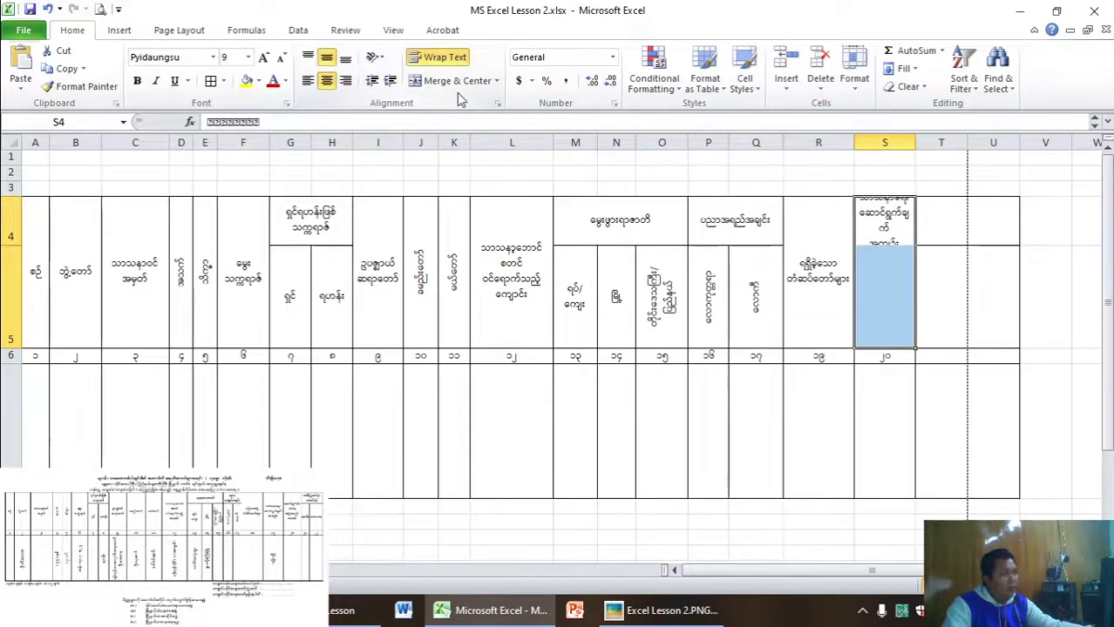
{"action": "left_click", "coordinate": [458, 81]}
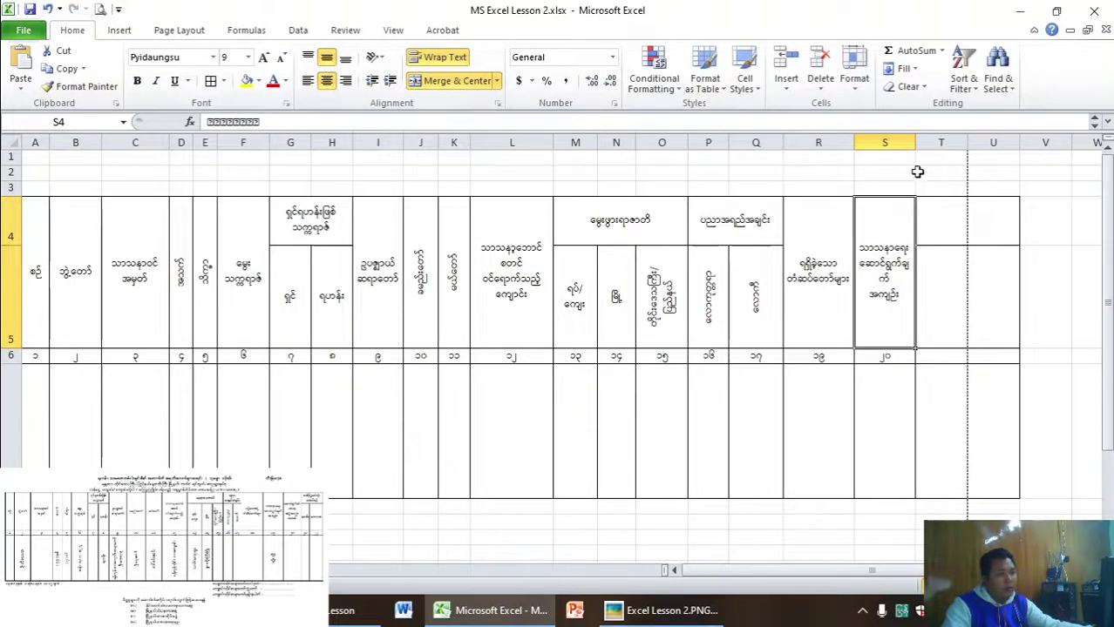
{"action": "left_click_drag", "start_coordinate": [915, 142], "coordinate": [921, 148]}
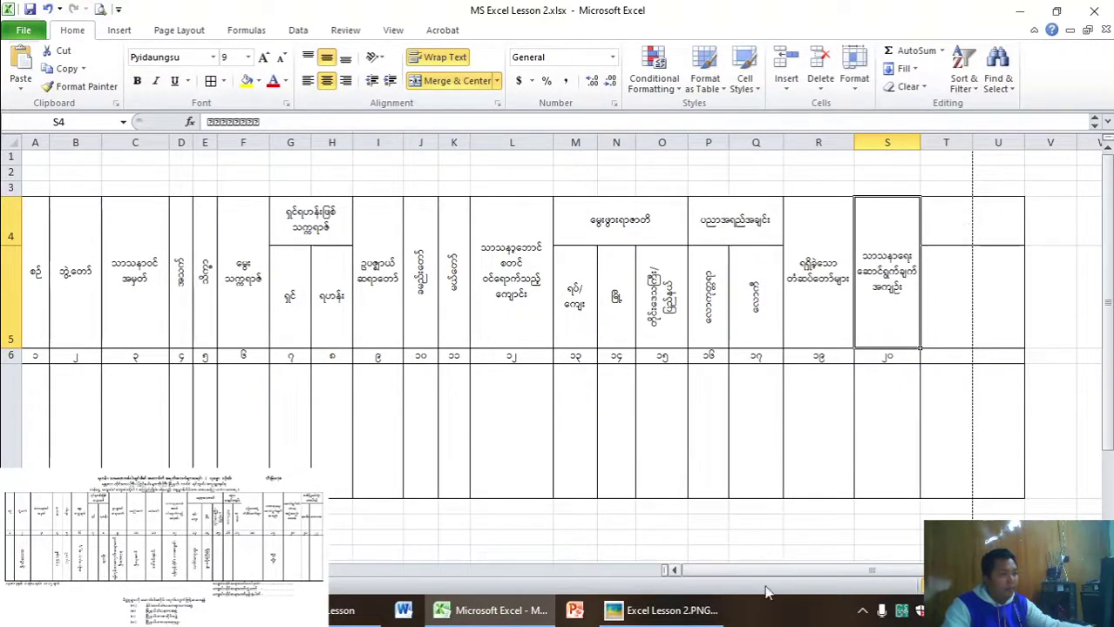
{"action": "left_click", "coordinate": [702, 617]}
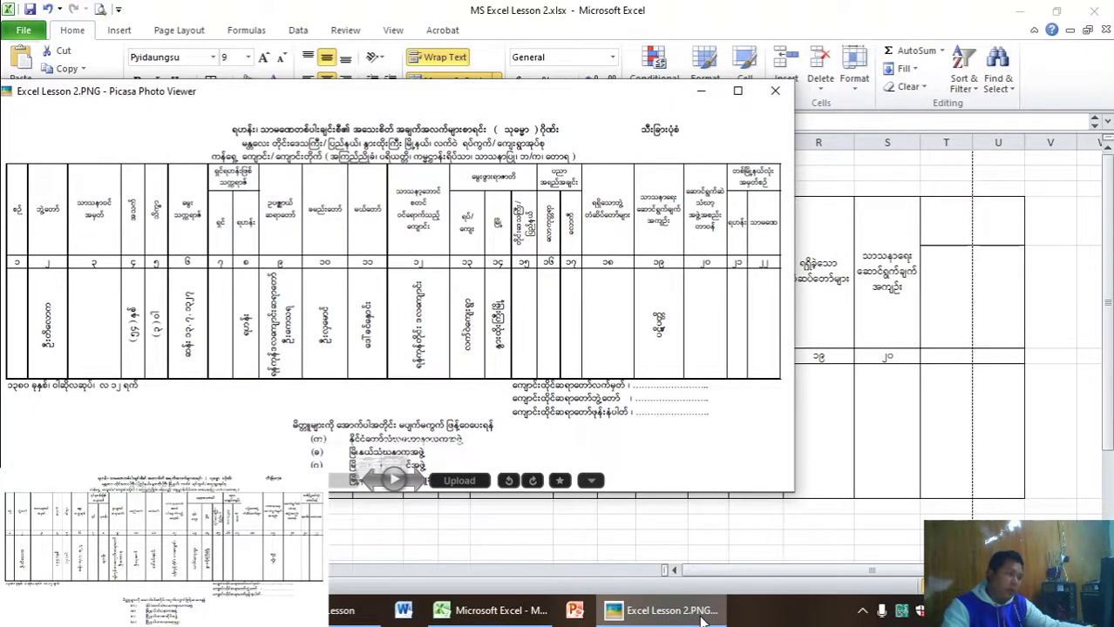
- Compare the next column headings against the reference form image
{"action": "left_click", "coordinate": [703, 617]}
{"action": "left_click", "coordinate": [947, 231]}
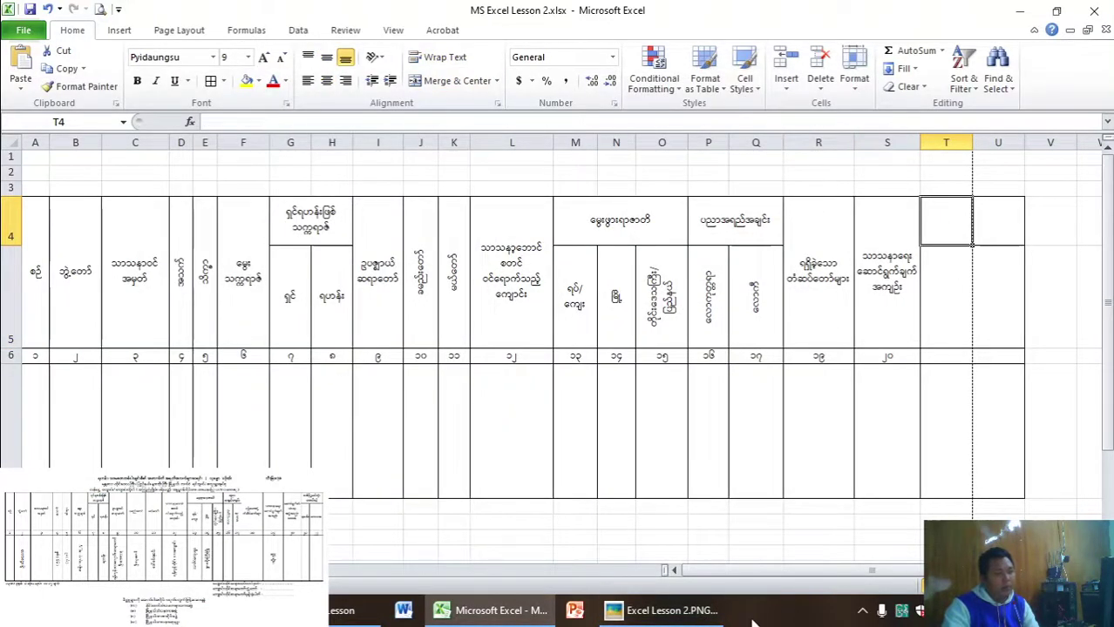
{"action": "left_click", "coordinate": [706, 619]}
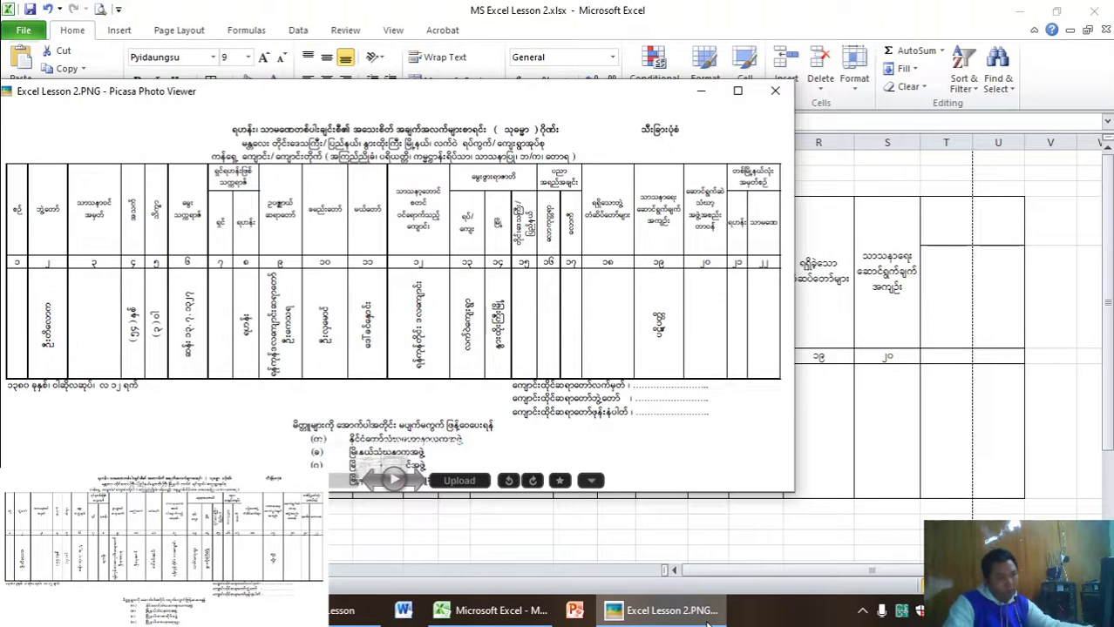
{"action": "left_click", "coordinate": [708, 621]}
{"action": "left_click", "coordinate": [708, 615]}
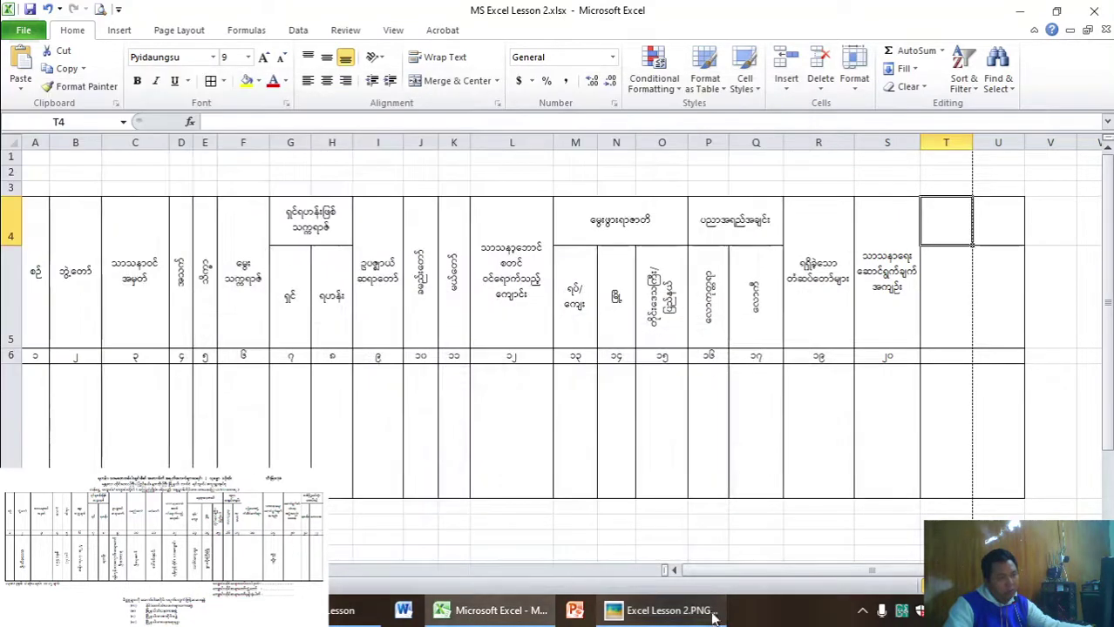
{"action": "left_click", "coordinate": [708, 614]}
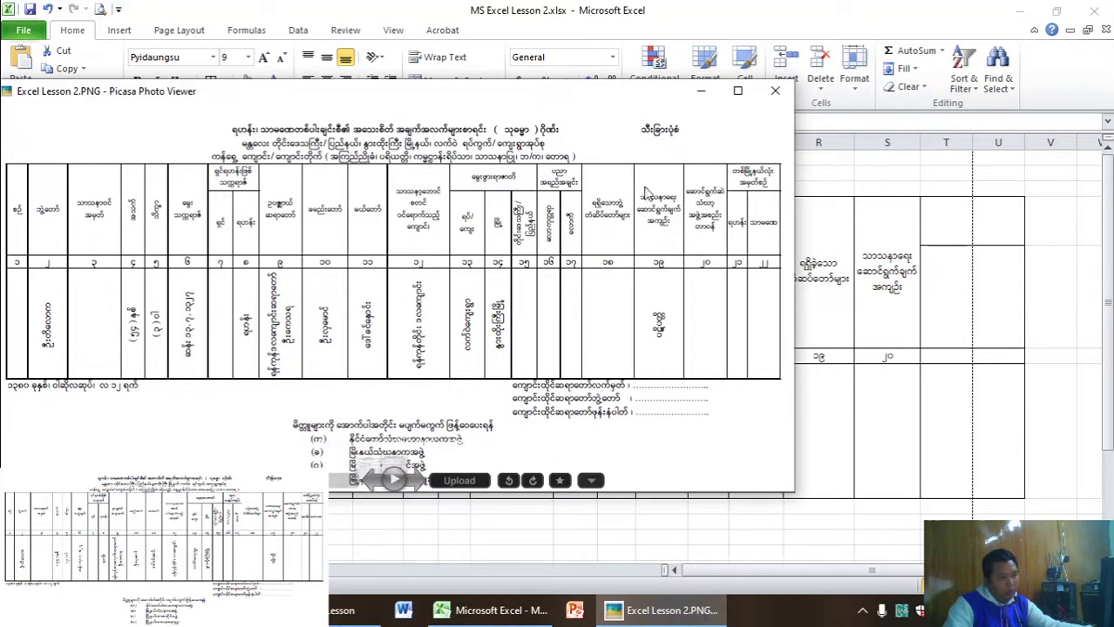
{"action": "left_click_drag", "start_coordinate": [604, 97], "coordinate": [429, 131]}
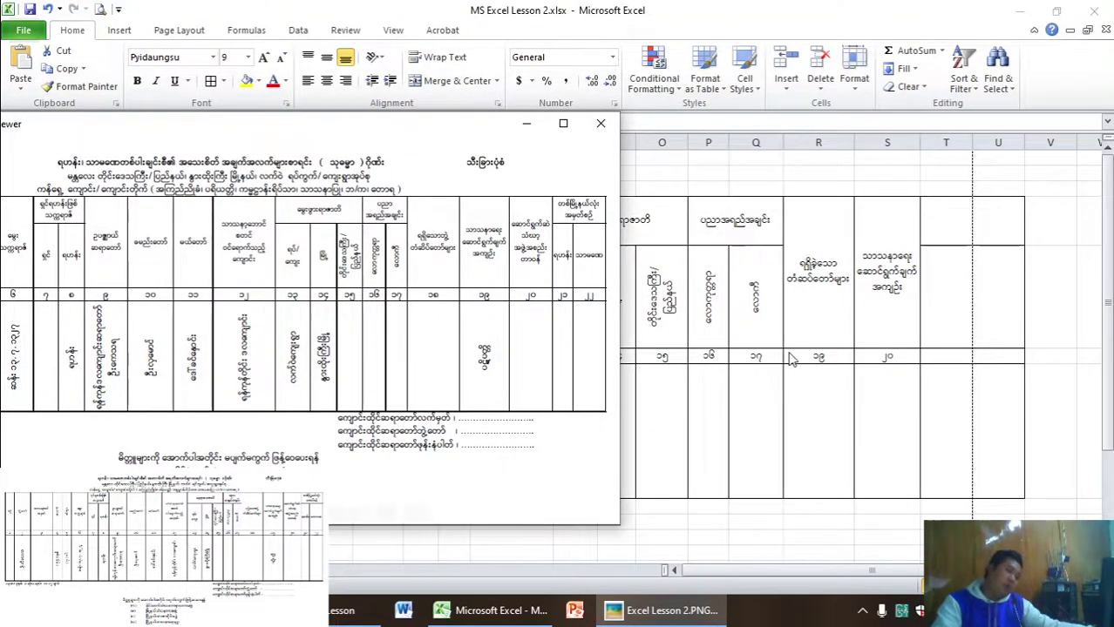
{"action": "key", "text": "alt+Tab"}
- Refill row 6's column numbers so N6 through U6 read 14 to 21
{"action": "left_click", "coordinate": [856, 356]}
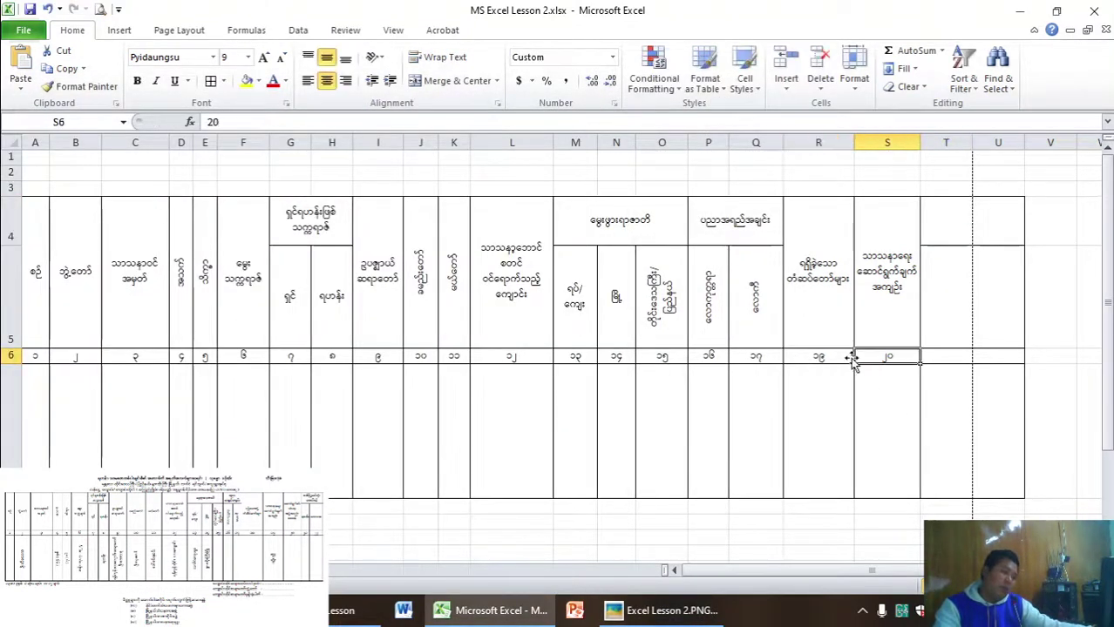
{"action": "left_click_drag", "start_coordinate": [816, 357], "coordinate": [865, 356]}
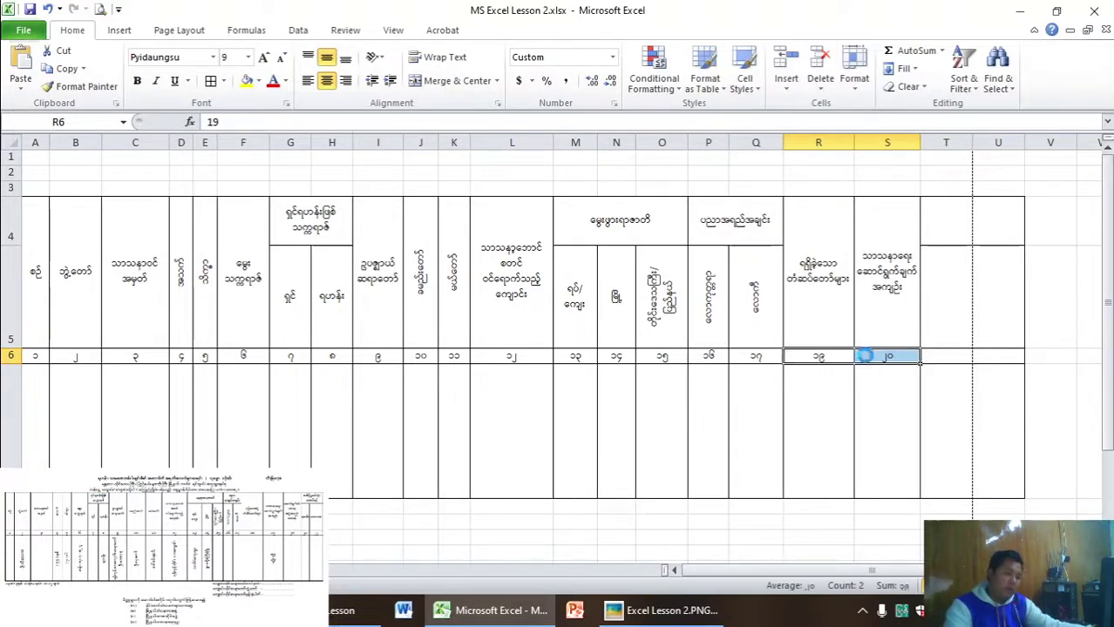
{"action": "left_click_drag", "start_coordinate": [607, 358], "coordinate": [1015, 363]}
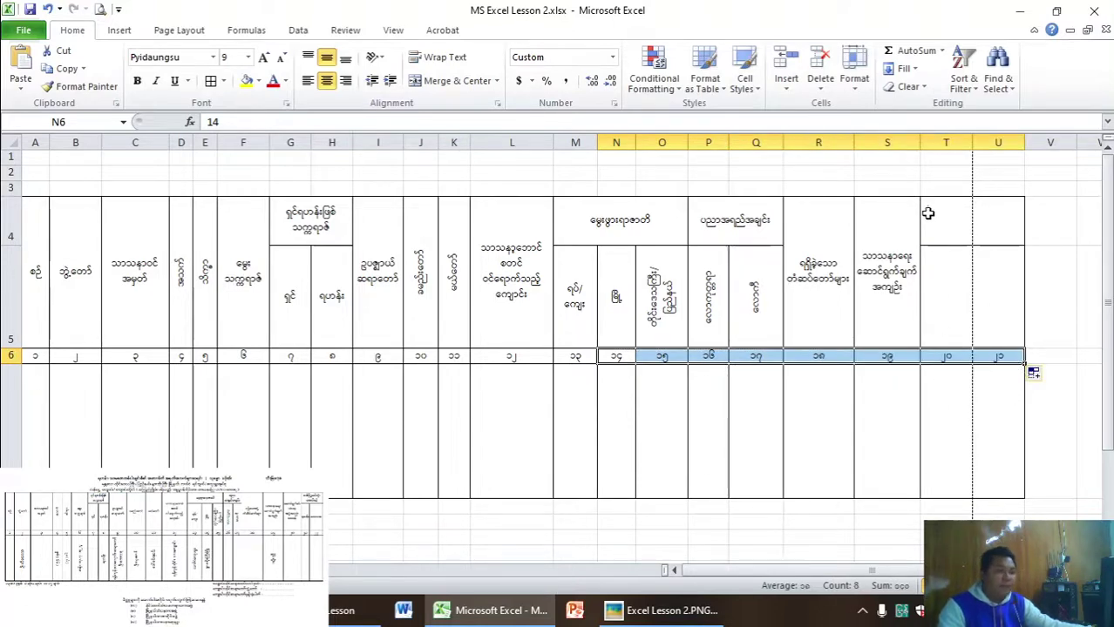
{"action": "mouse_move", "coordinate": [660, 611]}
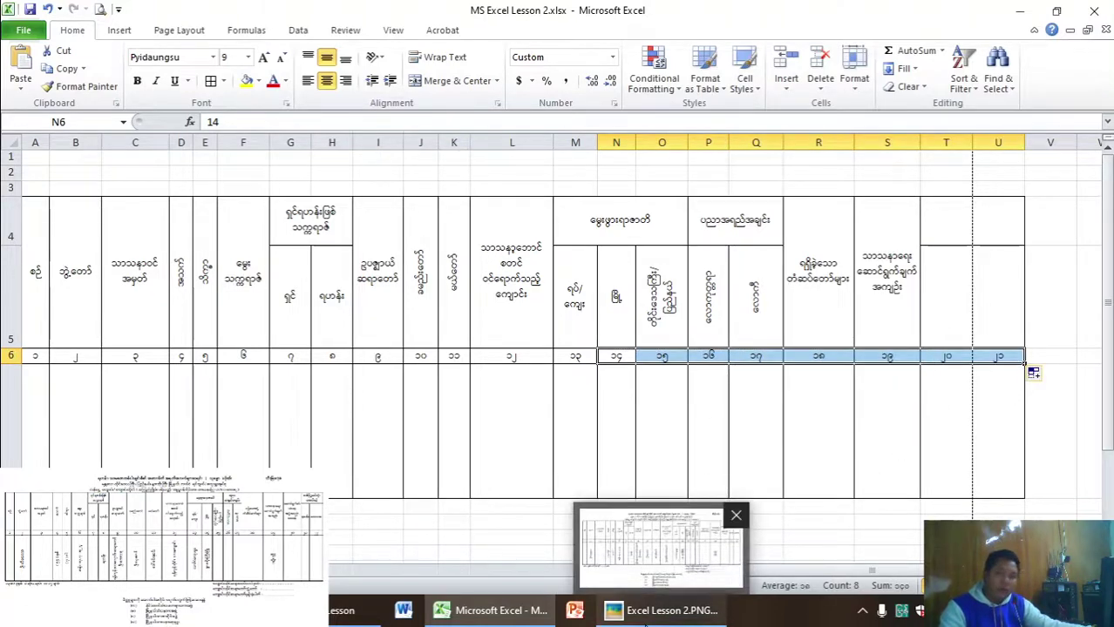
{"action": "left_click", "coordinate": [649, 614]}
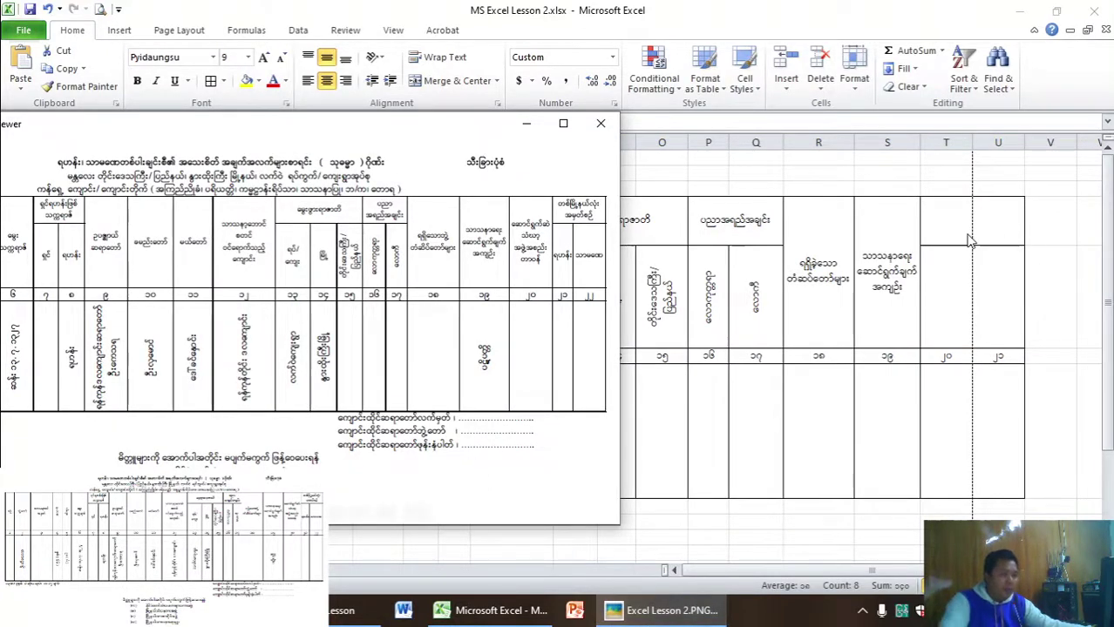
- Remove all borders from the empty header cells T4:U5
{"action": "left_click", "coordinate": [969, 261]}
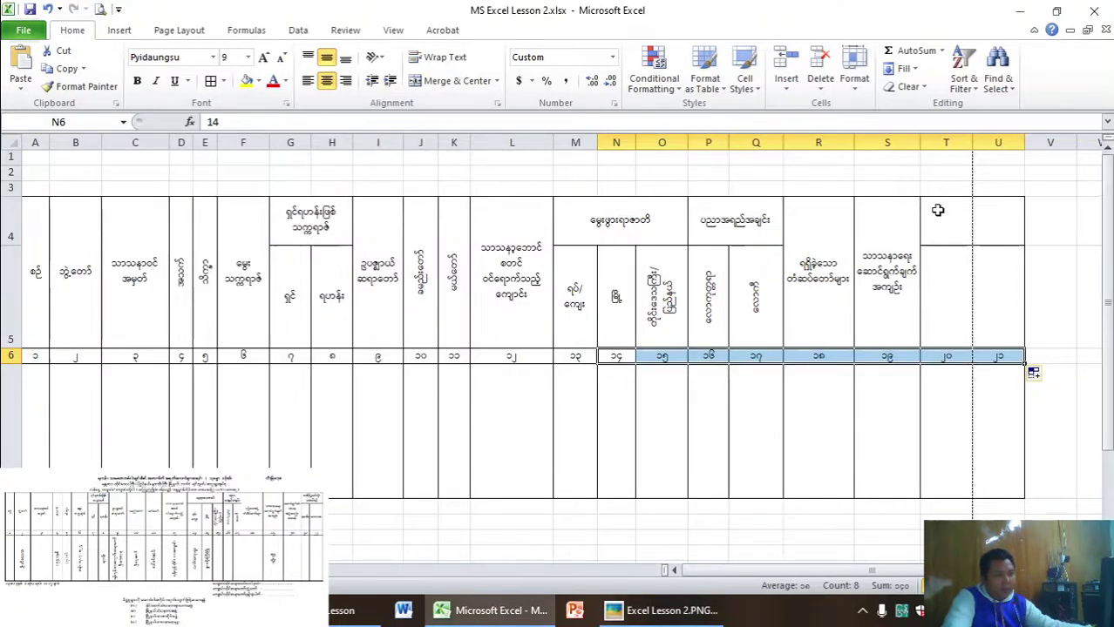
{"action": "left_click_drag", "start_coordinate": [943, 220], "coordinate": [985, 274]}
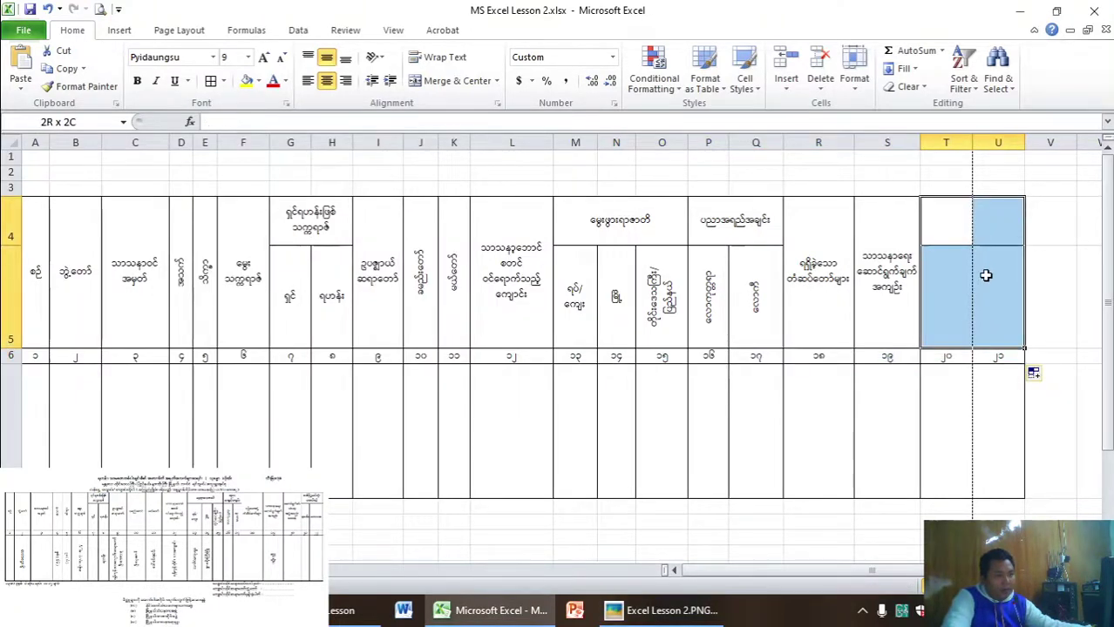
{"action": "left_click", "coordinate": [224, 81]}
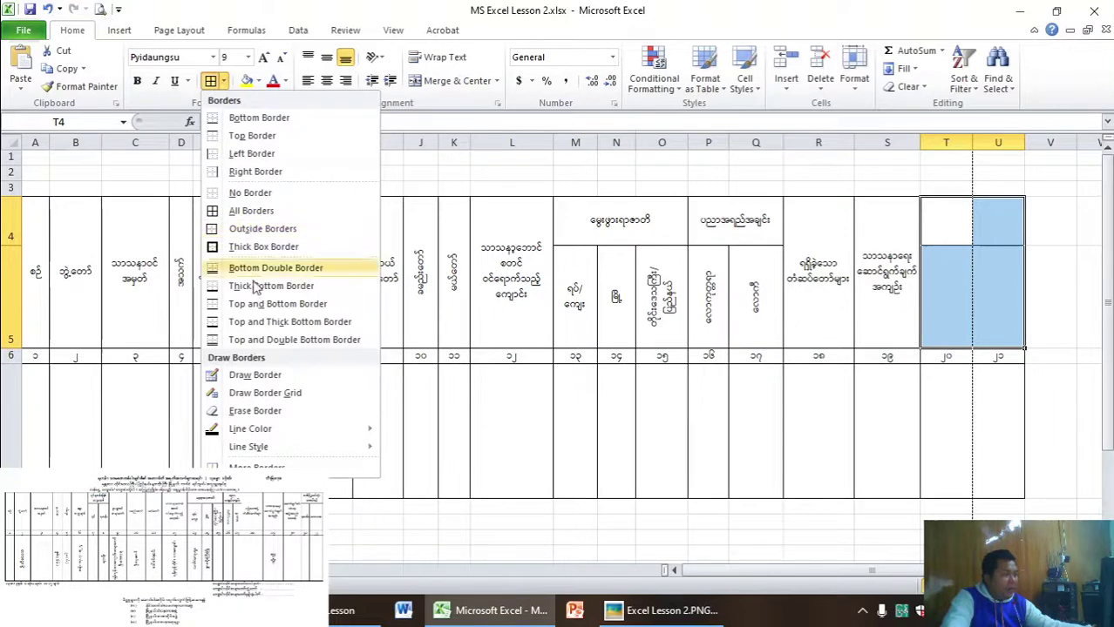
{"action": "left_click", "coordinate": [261, 192]}
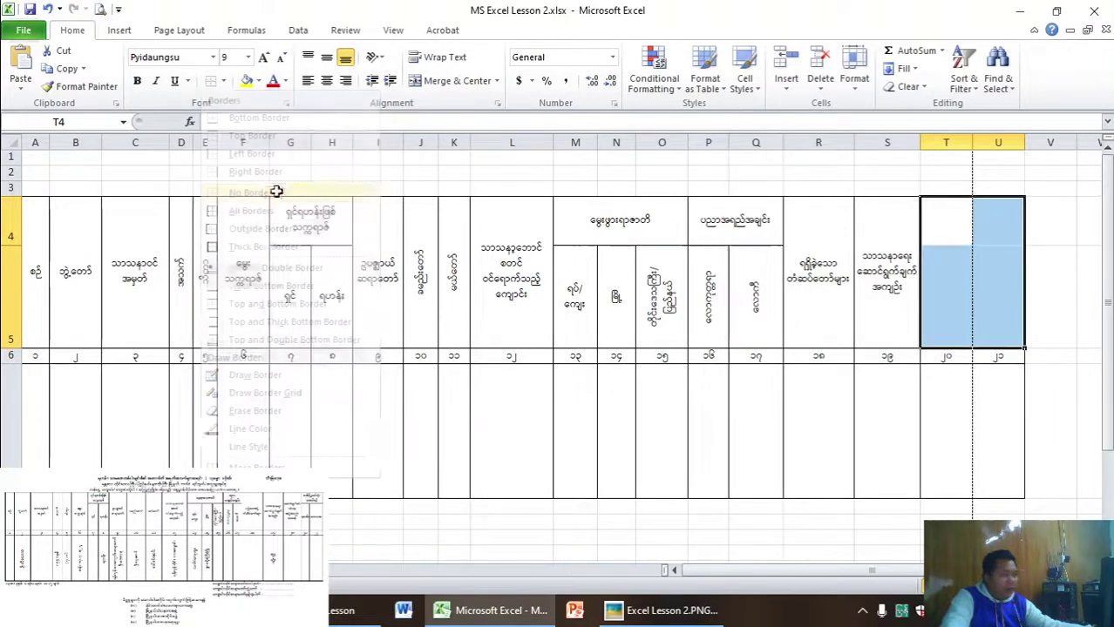
{"action": "left_click", "coordinate": [1035, 280]}
- Put an outside border around T4:T5 as one header cell
{"action": "left_click_drag", "start_coordinate": [941, 224], "coordinate": [943, 305]}
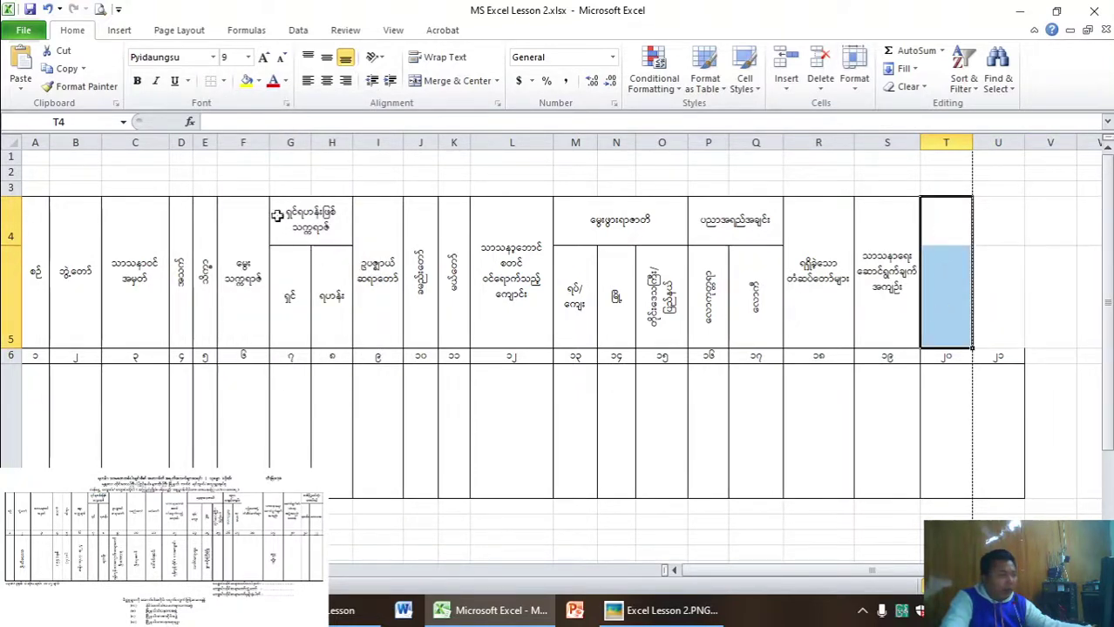
{"action": "left_click", "coordinate": [224, 81]}
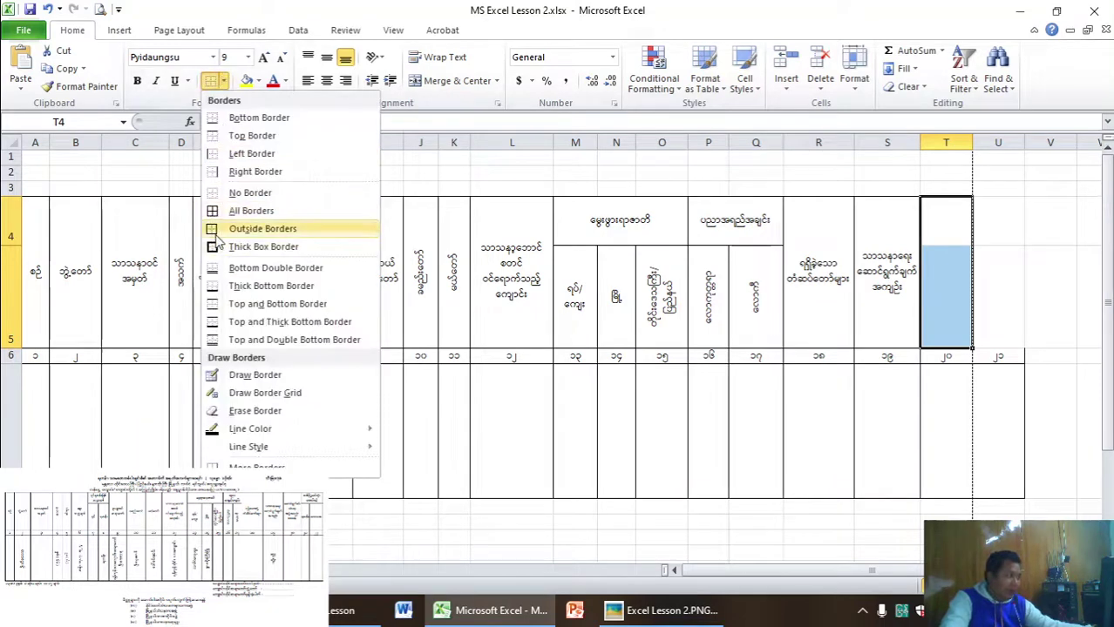
{"action": "left_click", "coordinate": [262, 226]}
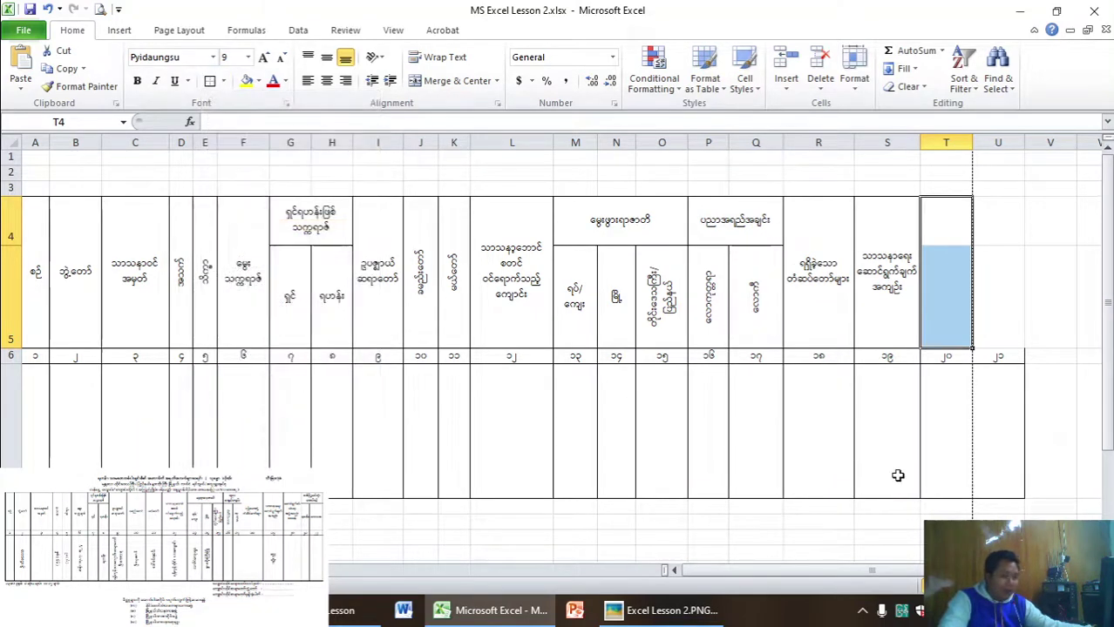
- Check the reference image, then open the print preview of the form
{"action": "left_click", "coordinate": [682, 619]}
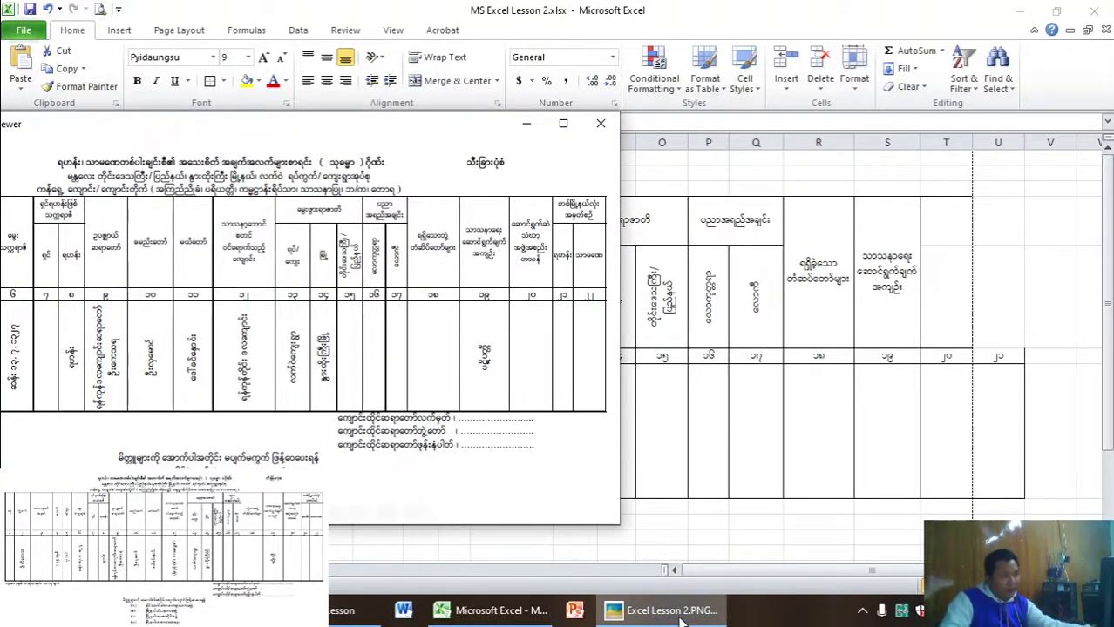
{"action": "left_click", "coordinate": [954, 228]}
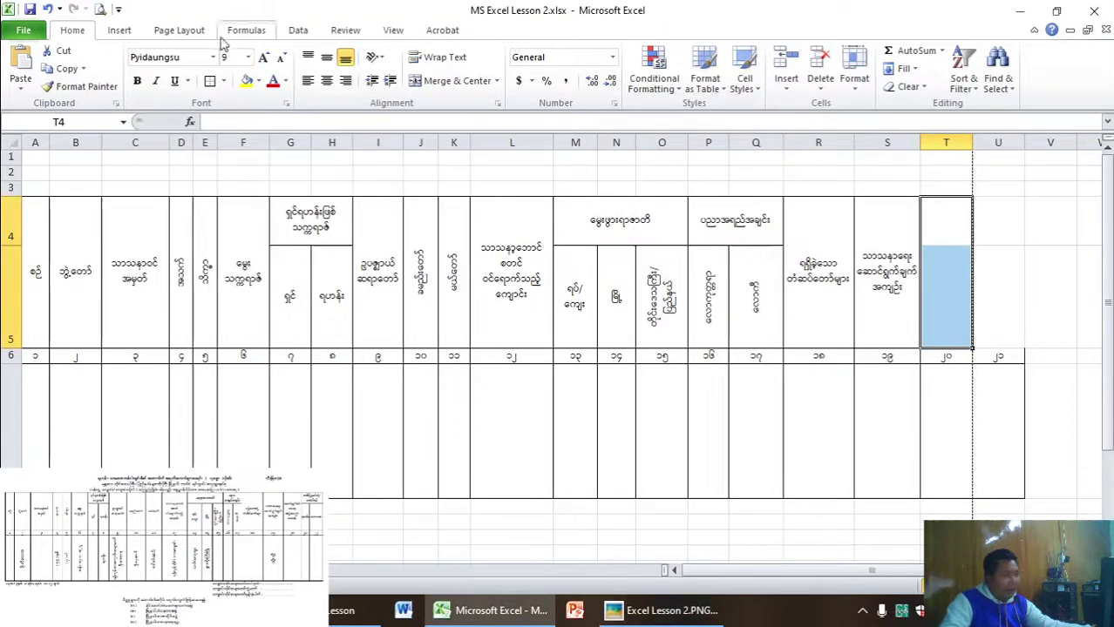
{"action": "left_click", "coordinate": [95, 8]}
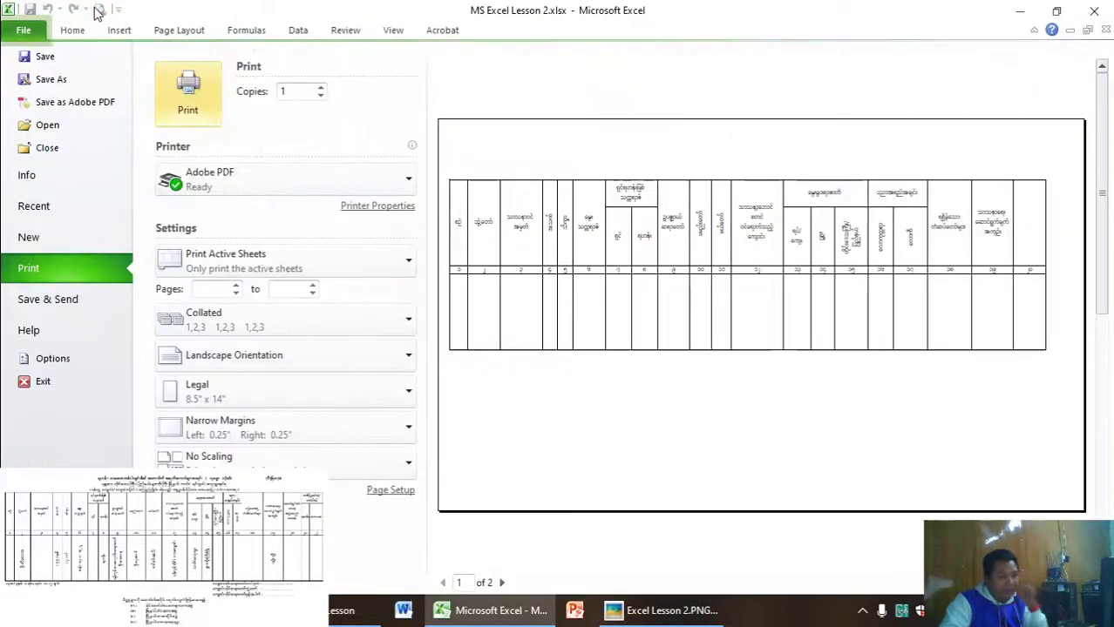
- Leave print preview, start a two-line Myanmar heading in T4, and minimise Excel
{"action": "left_click", "coordinate": [72, 29]}
{"action": "left_click", "coordinate": [962, 229]}
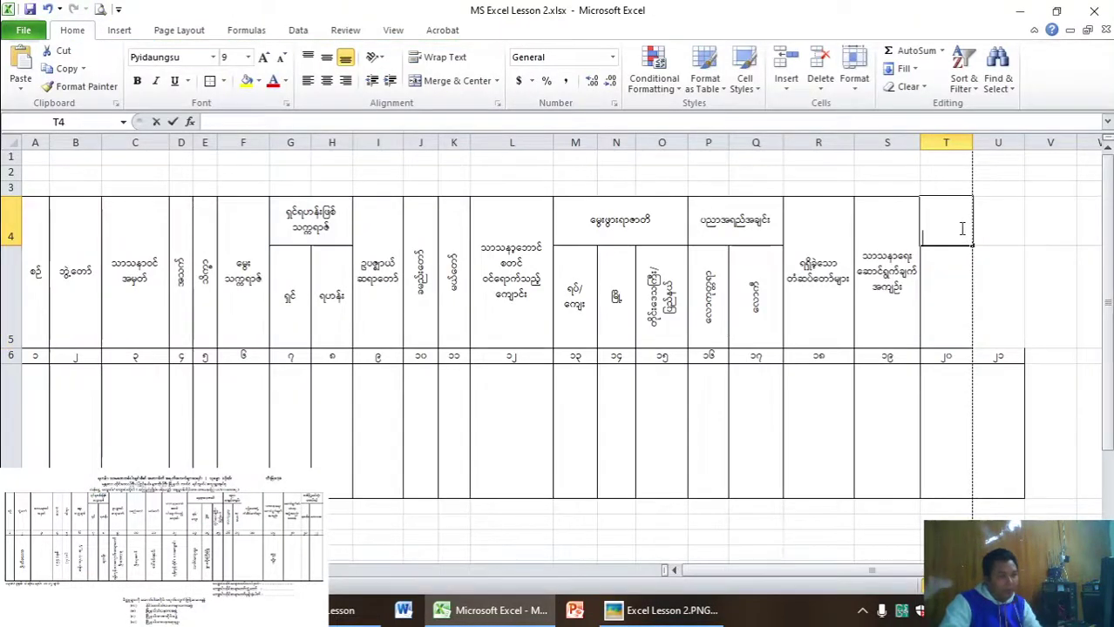
{"action": "type", "text": "ောင်ရ"}
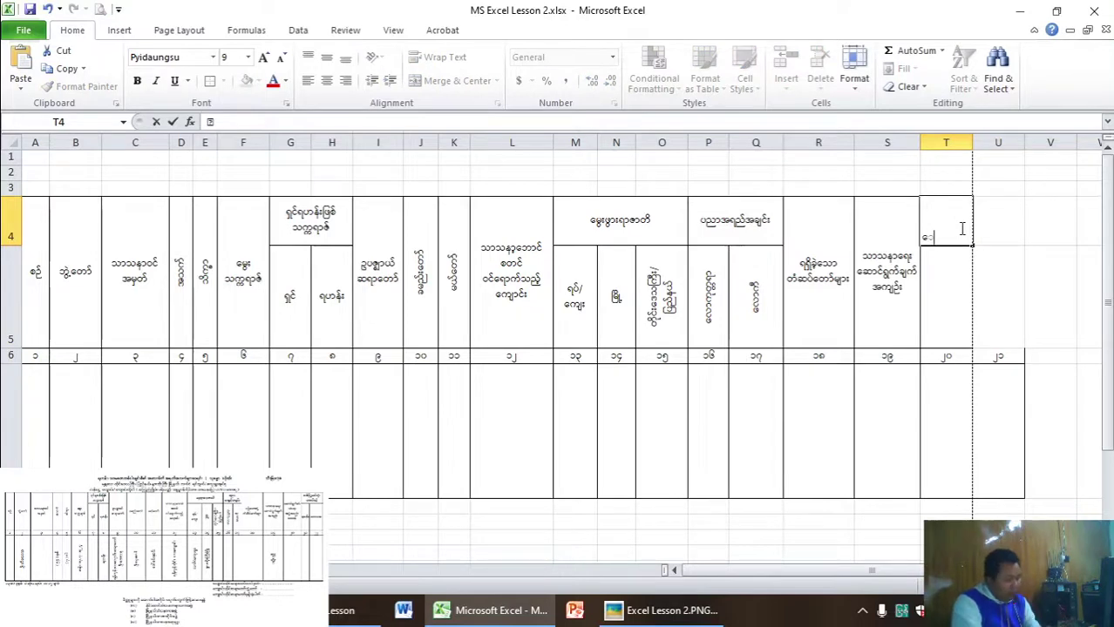
{"action": "type", "text": "ွက်ဆဲ"}
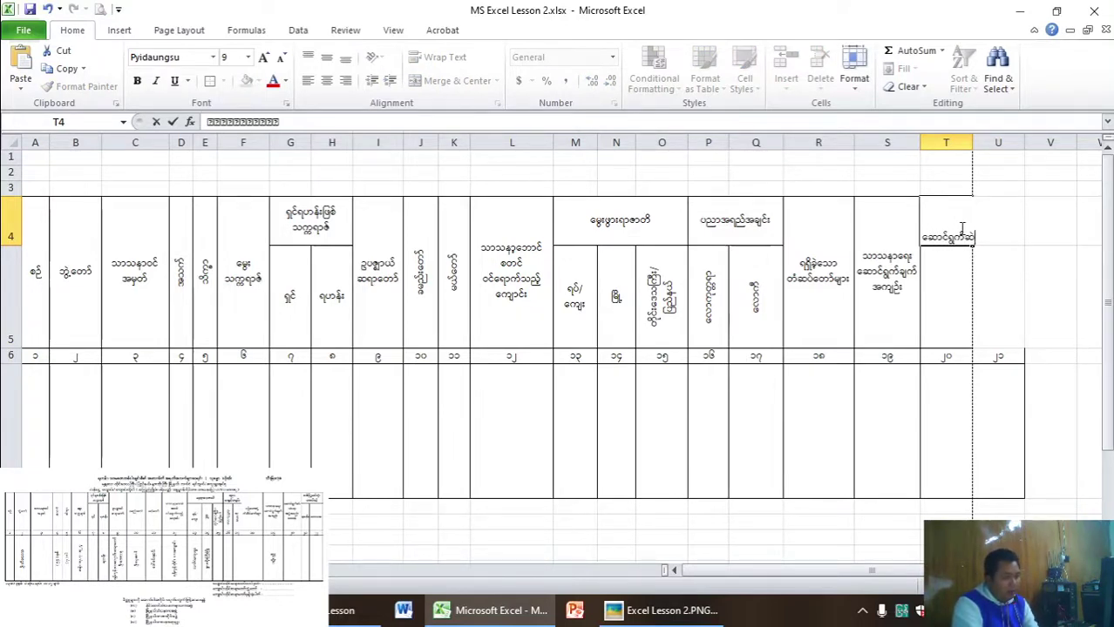
{"action": "key", "text": "alt+Return"}
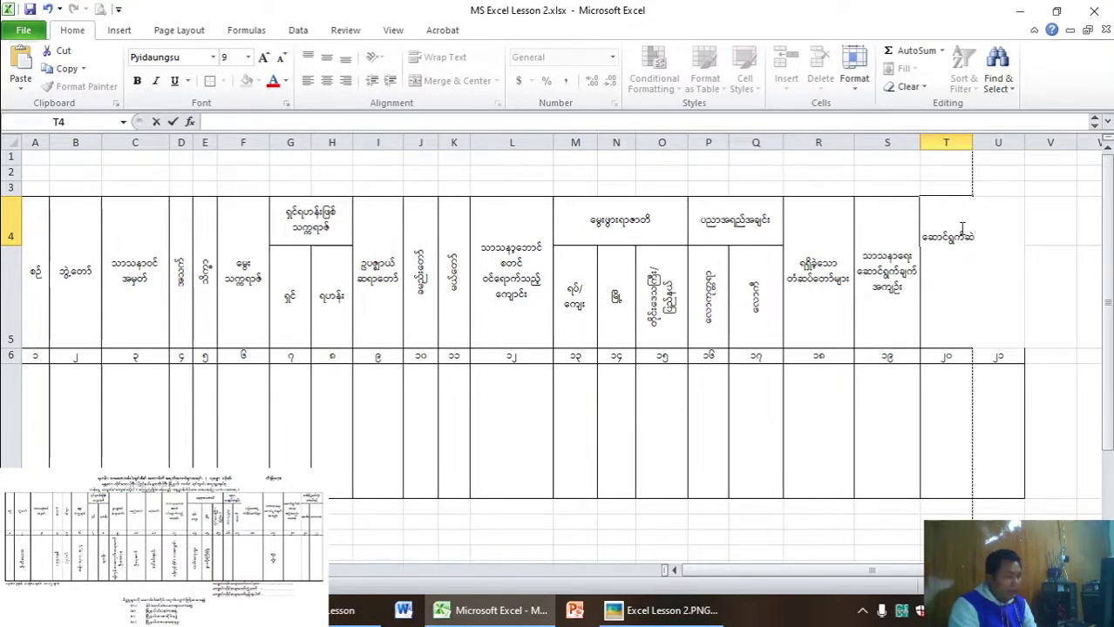
{"action": "key", "text": "alt+Tab"}
{"action": "key", "text": "alt+Tab"}
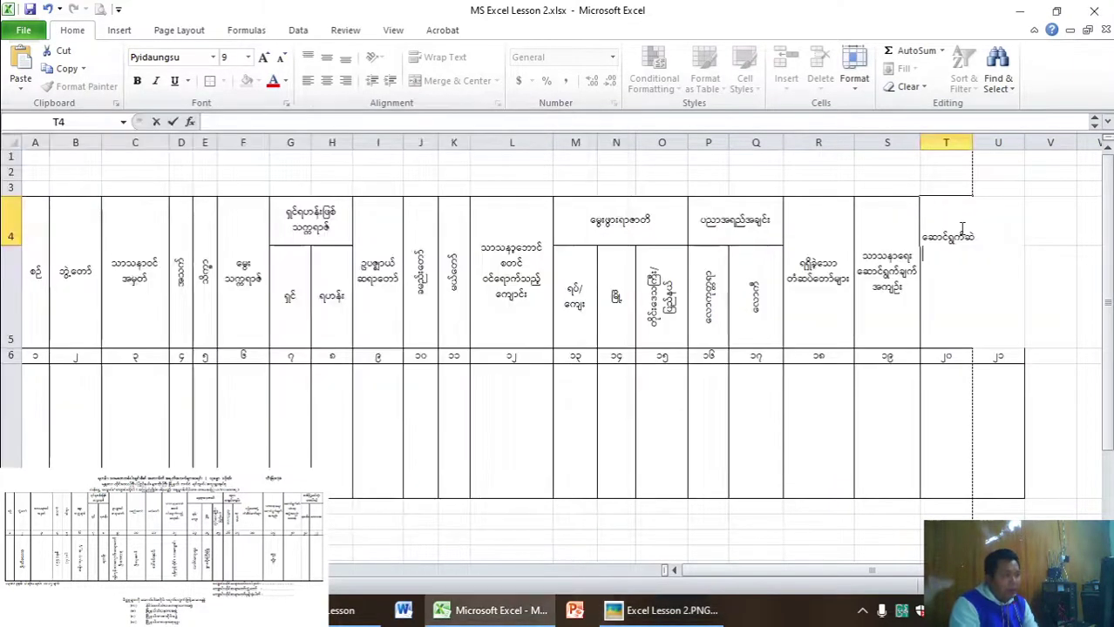
{"action": "type", "text": "သ"}
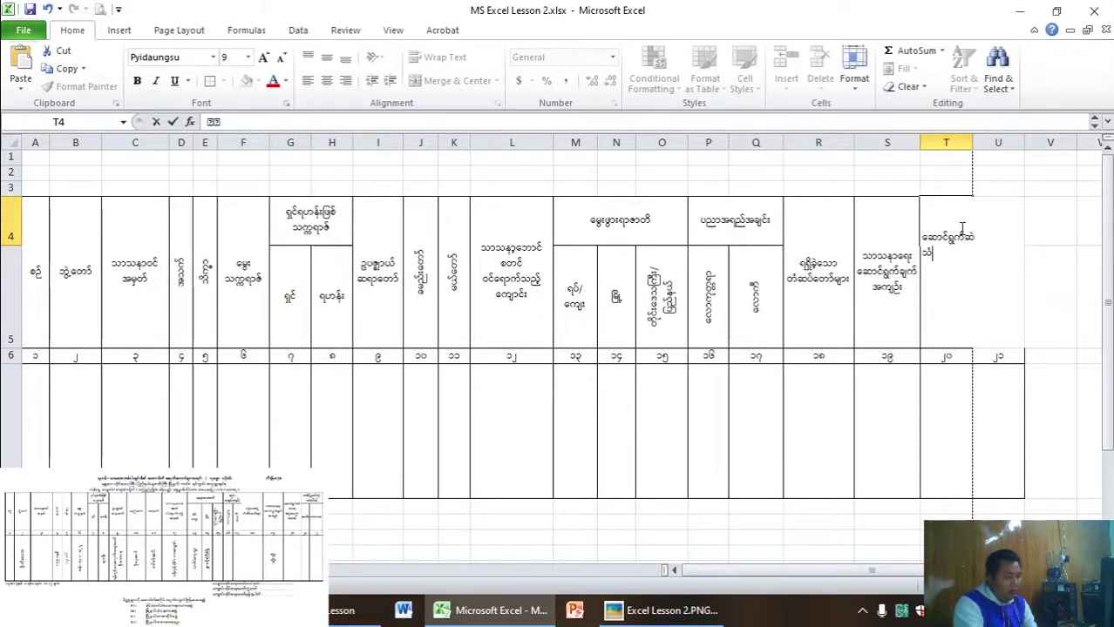
{"action": "type", "text": "ိ"}
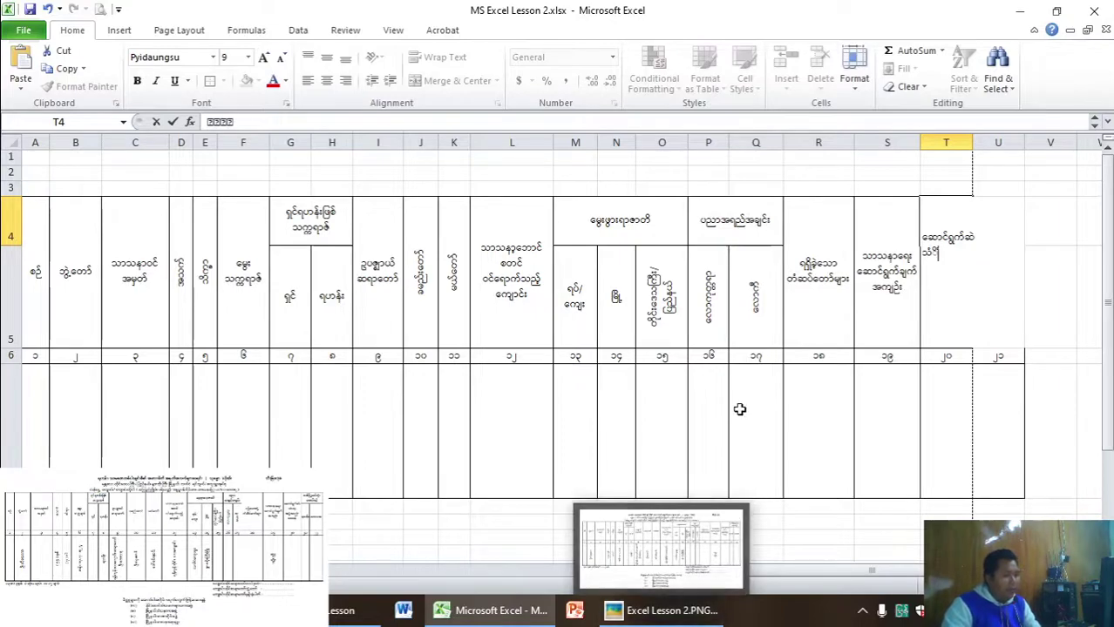
{"action": "left_click", "coordinate": [1009, 8]}
- Minimise the open windows and open the MM Typing.PNG keyboard layout from the desktop
{"action": "left_click", "coordinate": [1009, 8]}
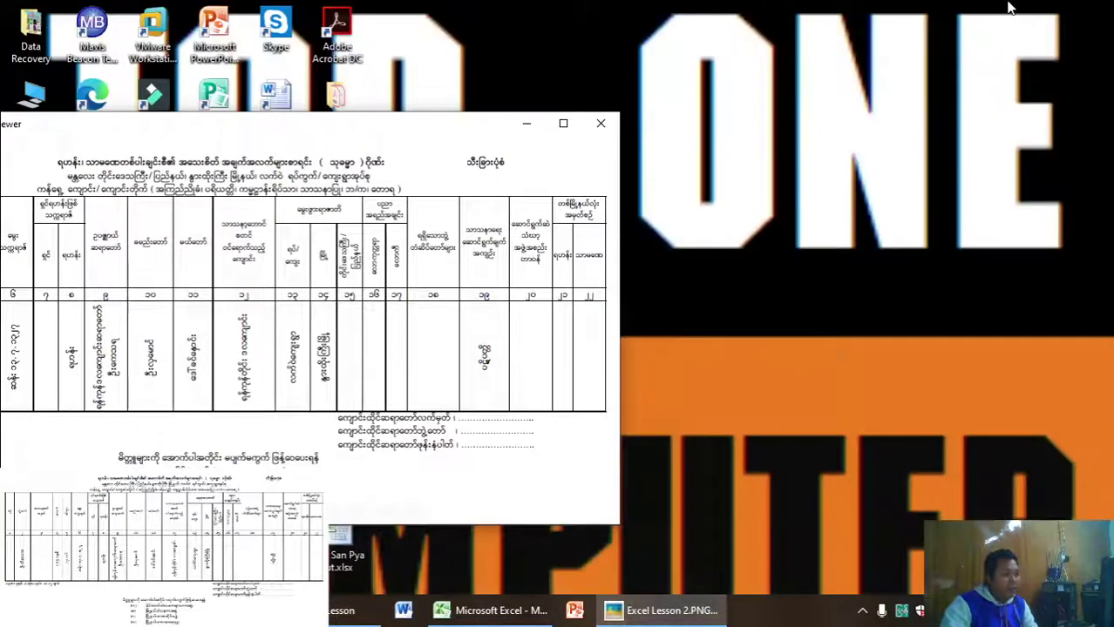
{"action": "left_click", "coordinate": [526, 124]}
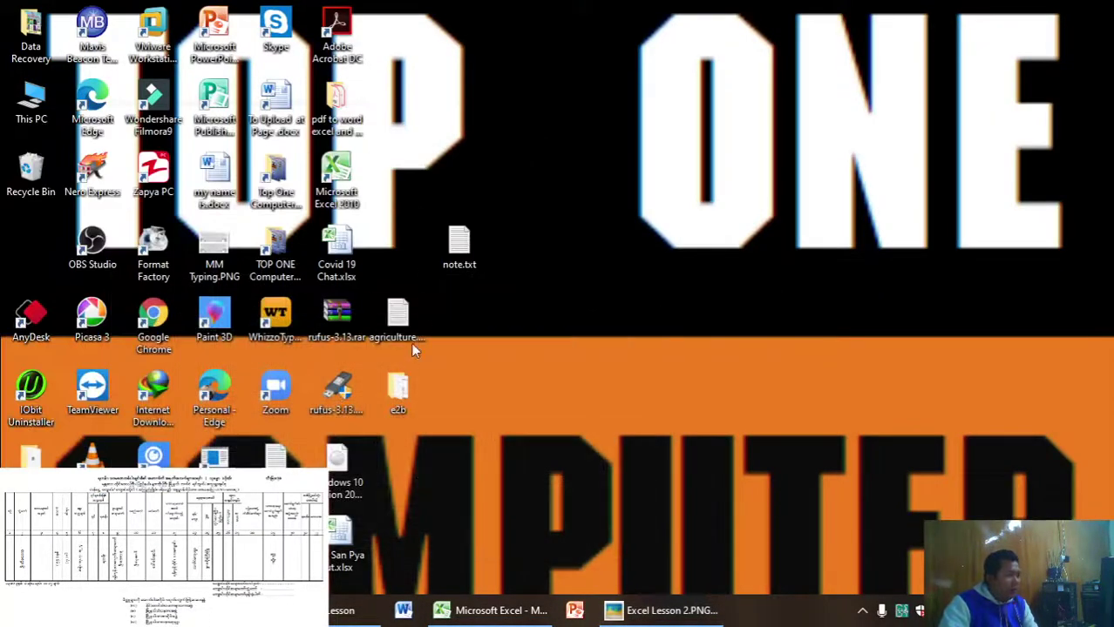
{"action": "double_click", "coordinate": [214, 253]}
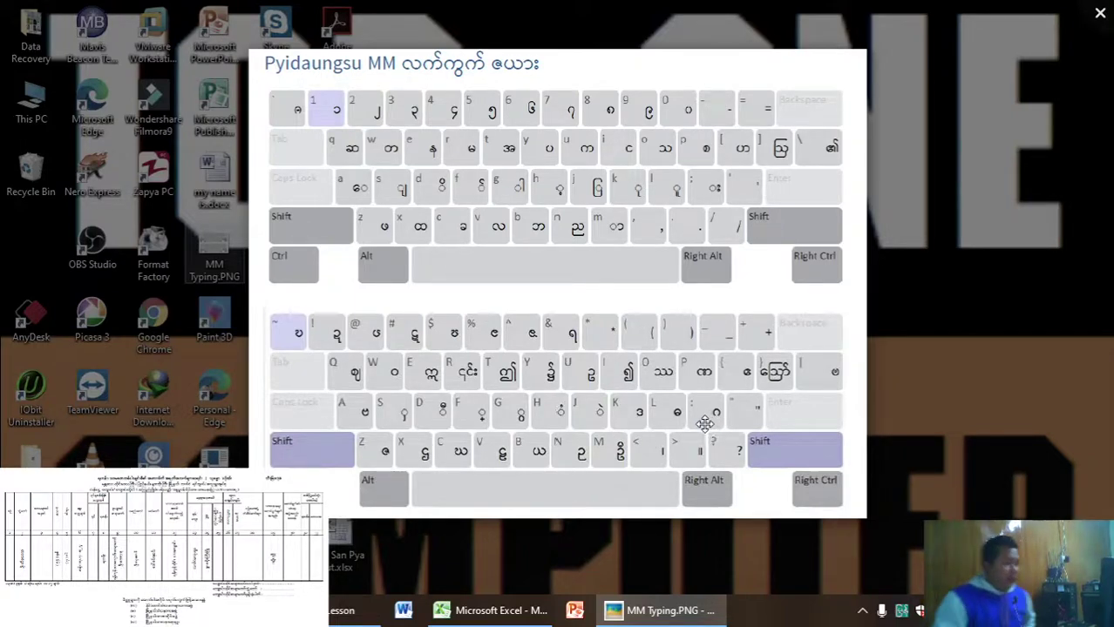
- Delete the mistyped character in T4, close the layout image, and bring up the MS Excel Lesson folder
{"action": "left_click", "coordinate": [512, 610]}
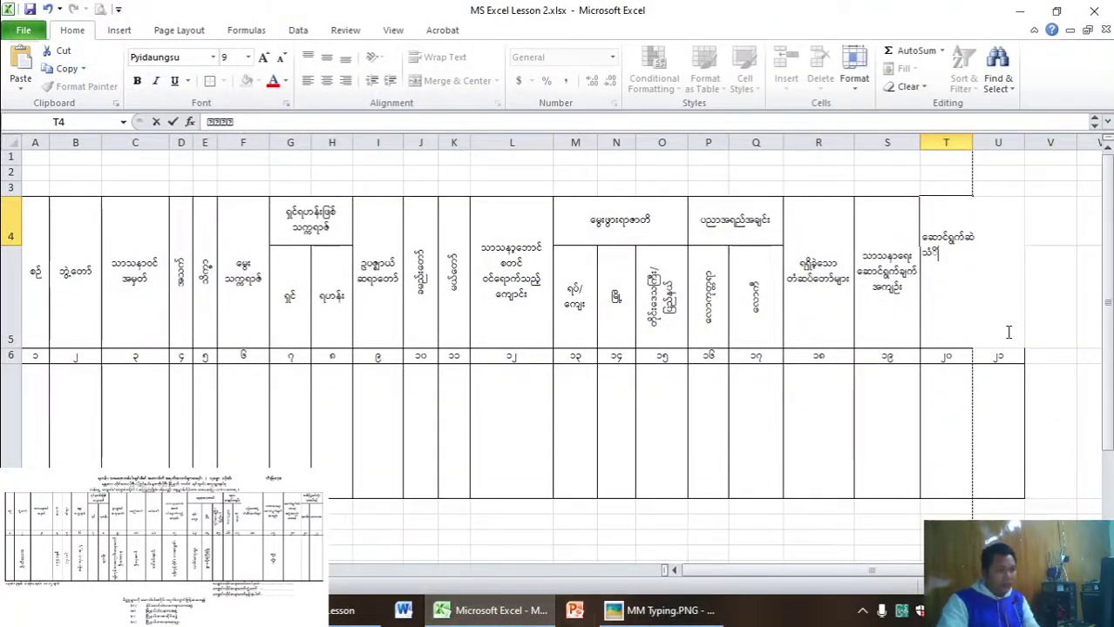
{"action": "key", "text": "BackSpace"}
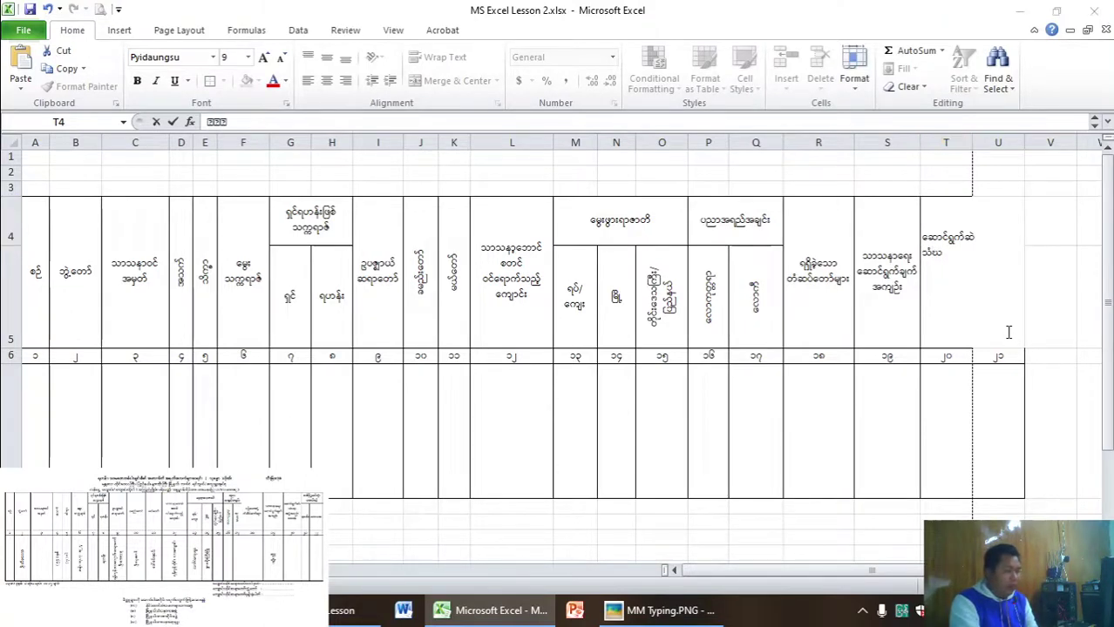
{"action": "key", "text": "alt+Tab"}
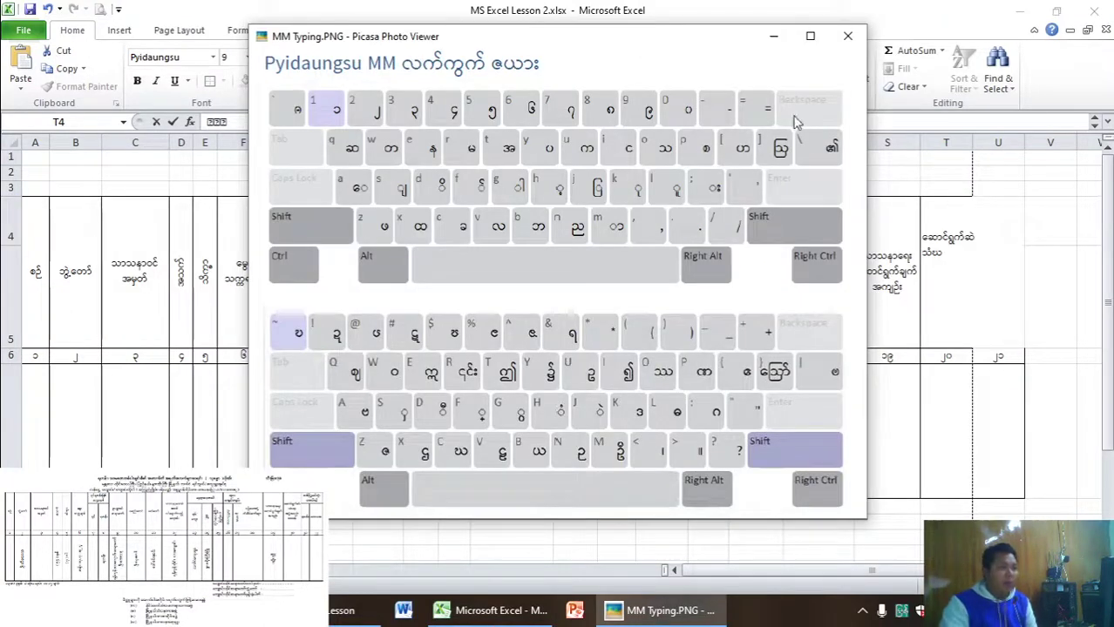
{"action": "left_click", "coordinate": [847, 36]}
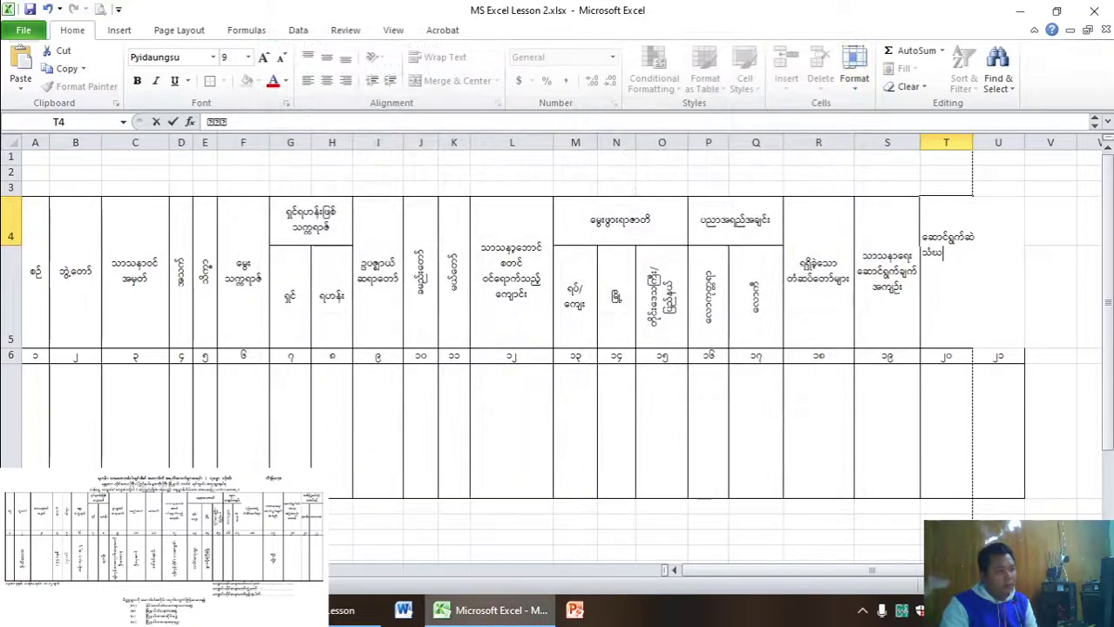
{"action": "left_click", "coordinate": [353, 611]}
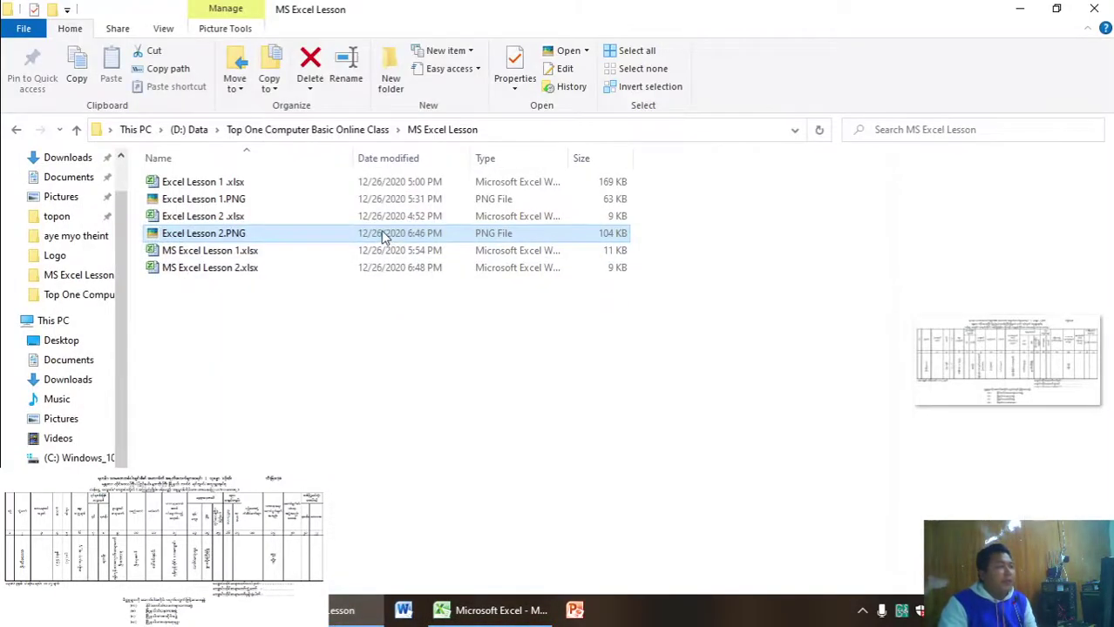
- Open Excel Lesson 2.PNG from the lesson folder, minimise the folder, and return to the workbook
{"action": "double_click", "coordinate": [385, 237]}
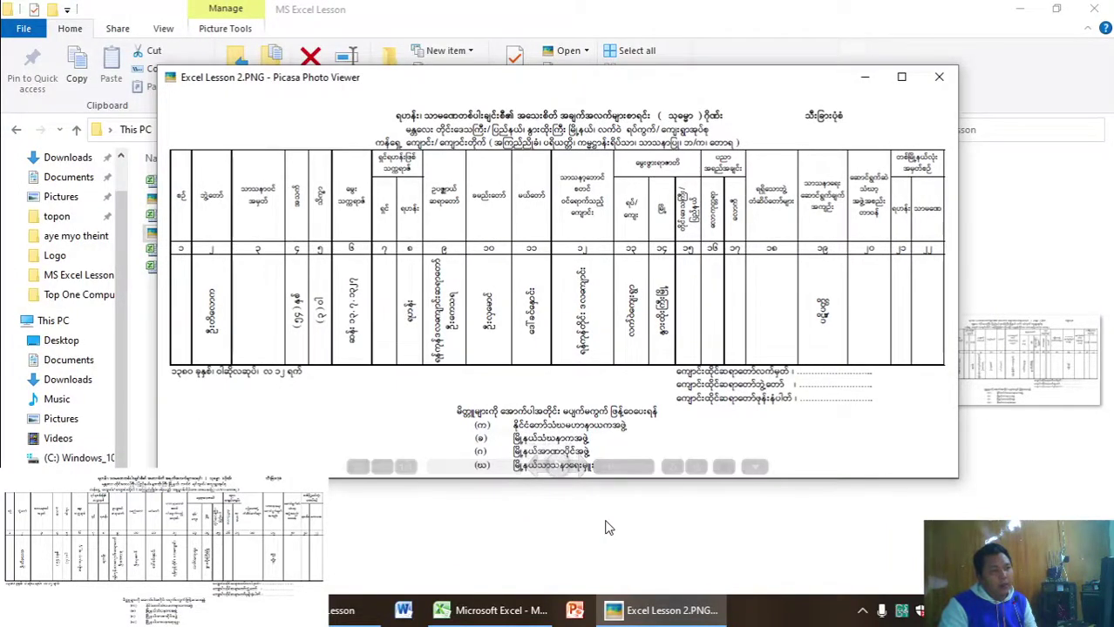
{"action": "left_click", "coordinate": [608, 528]}
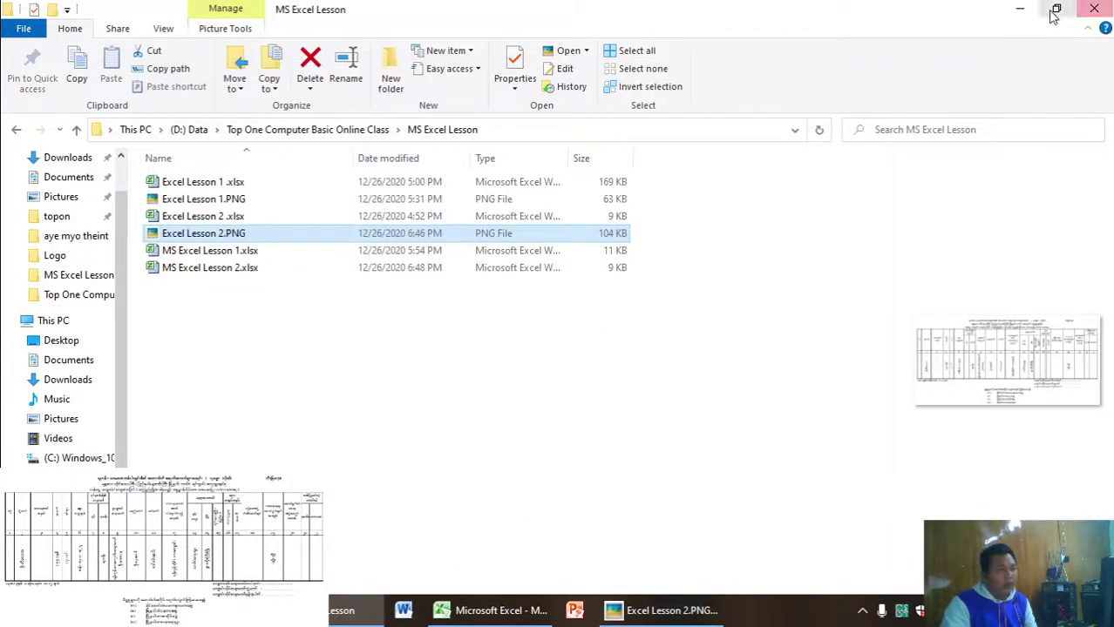
{"action": "left_click", "coordinate": [1020, 8]}
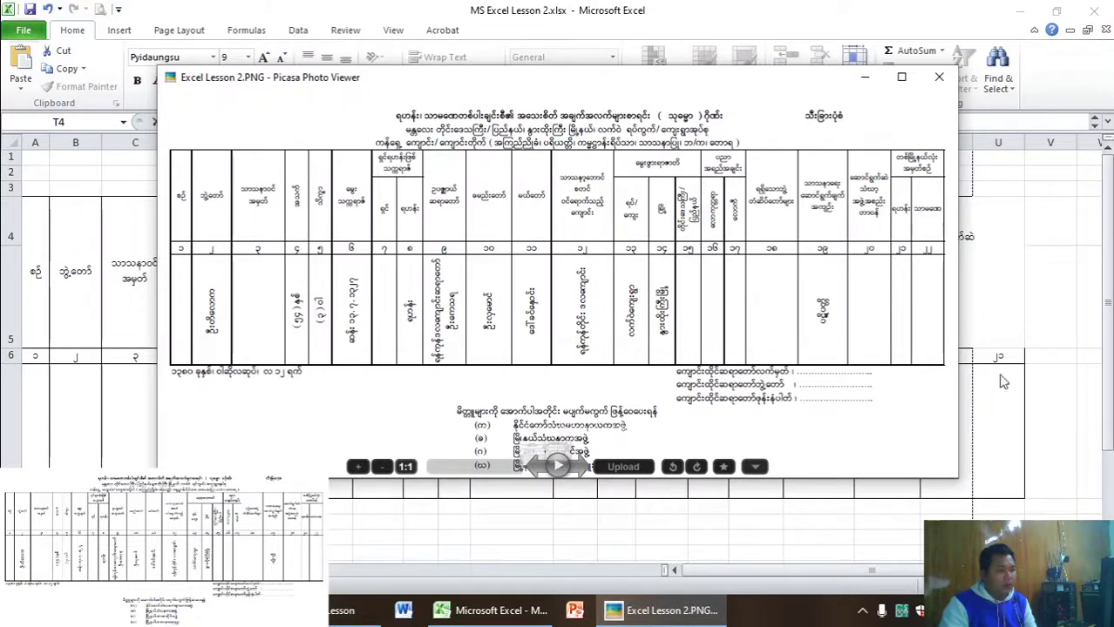
{"action": "left_click", "coordinate": [492, 610]}
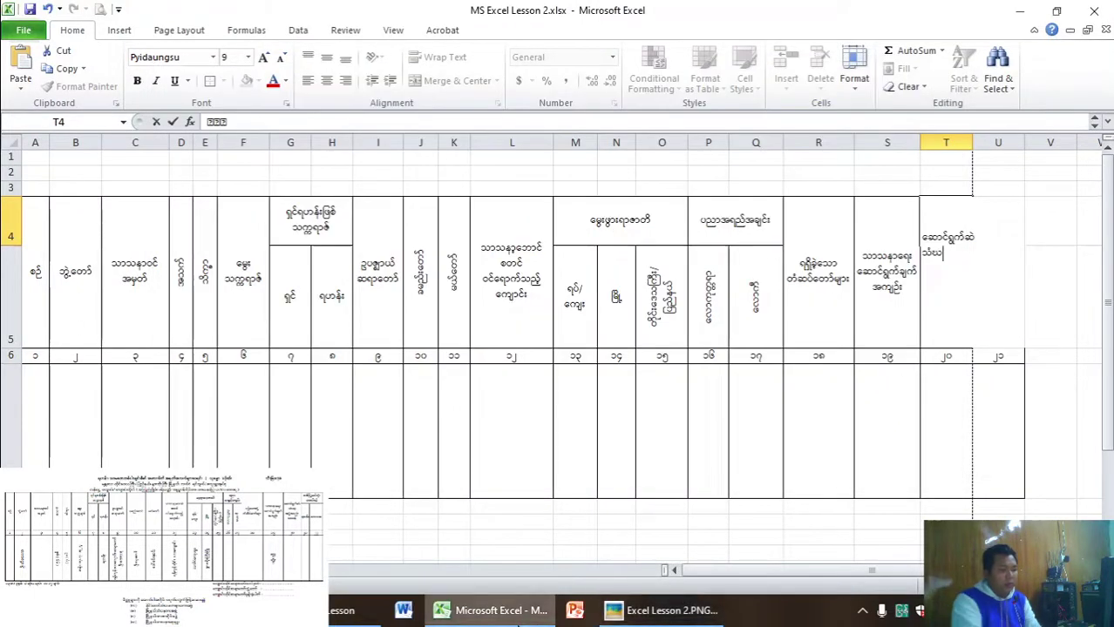
- Finish typing the column 20 Myanmar heading in T4, checking the reference image
{"action": "type", "text": "အဖွဲ့"}
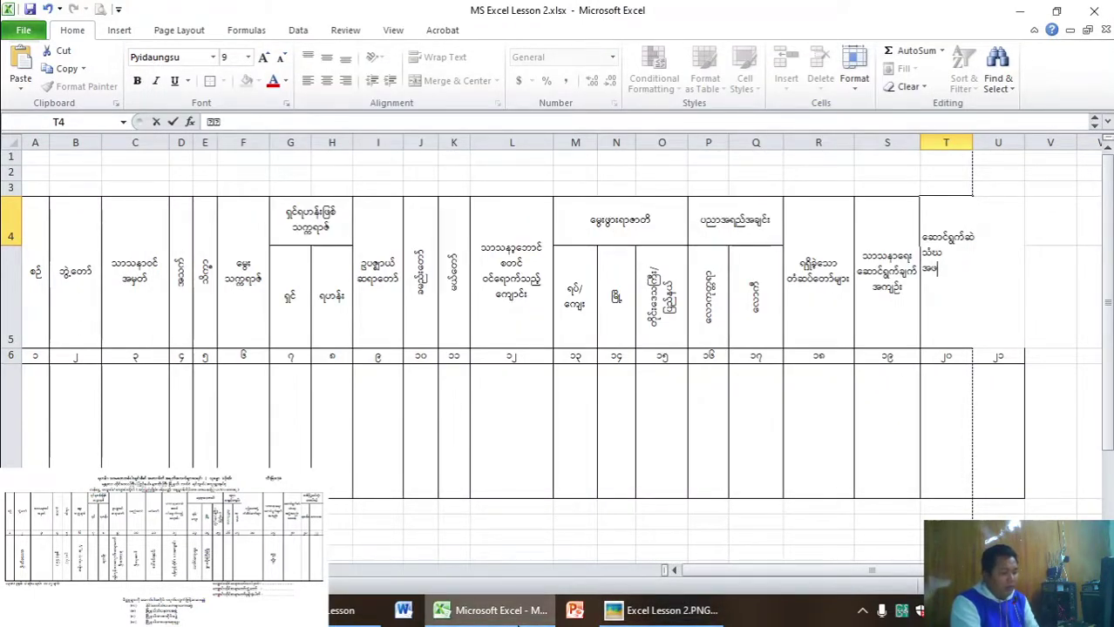
{"action": "type", "text": "အစည်း"}
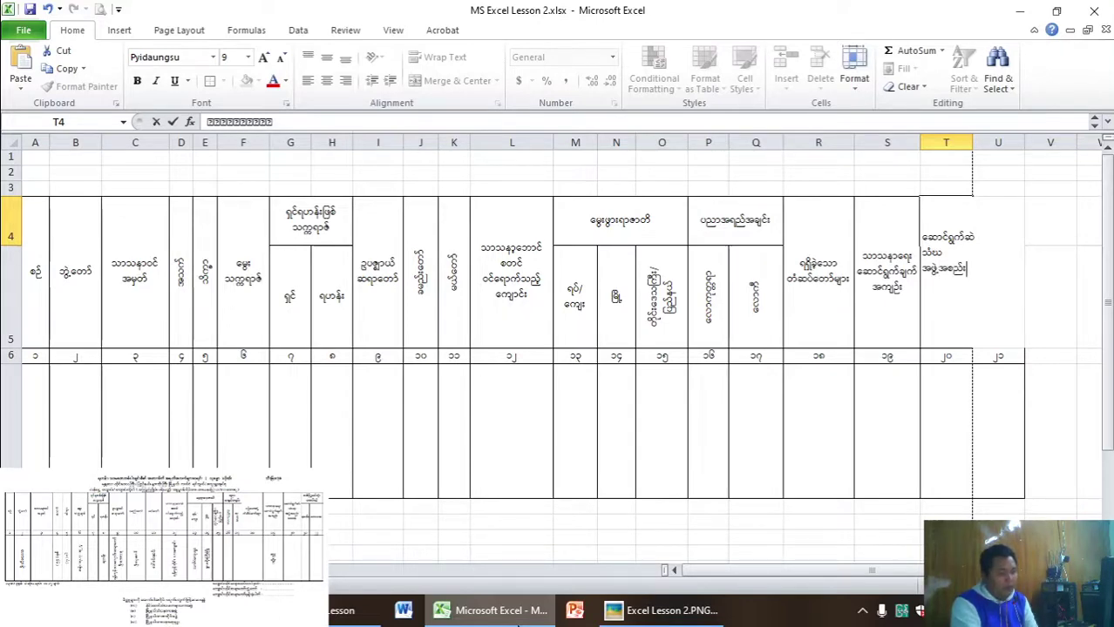
{"action": "key", "text": "alt+Tab"}
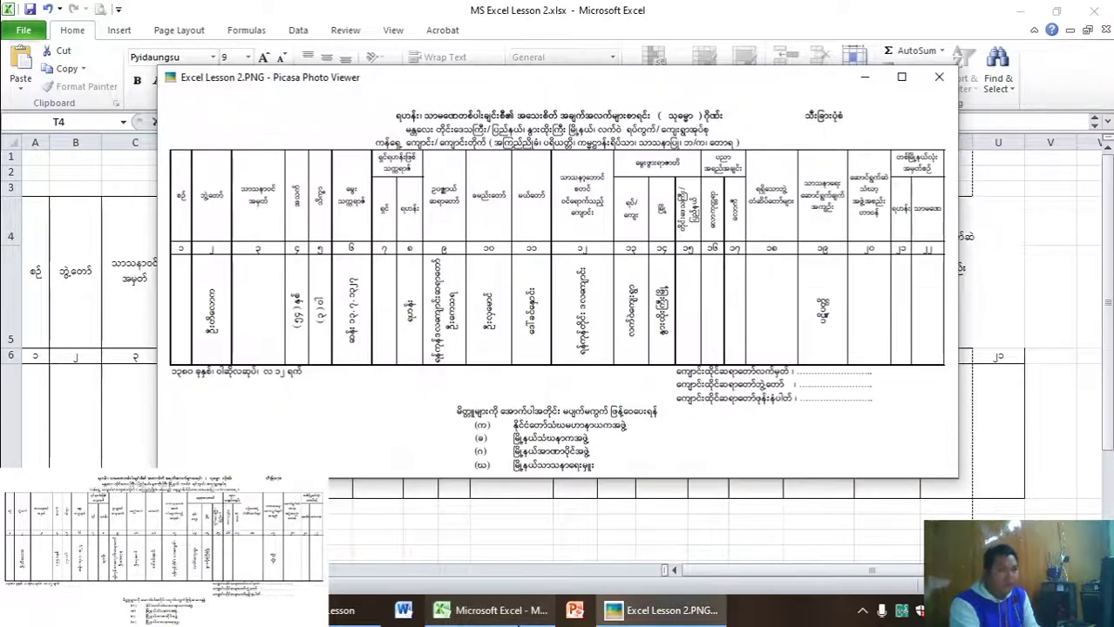
{"action": "key", "text": "alt+Tab"}
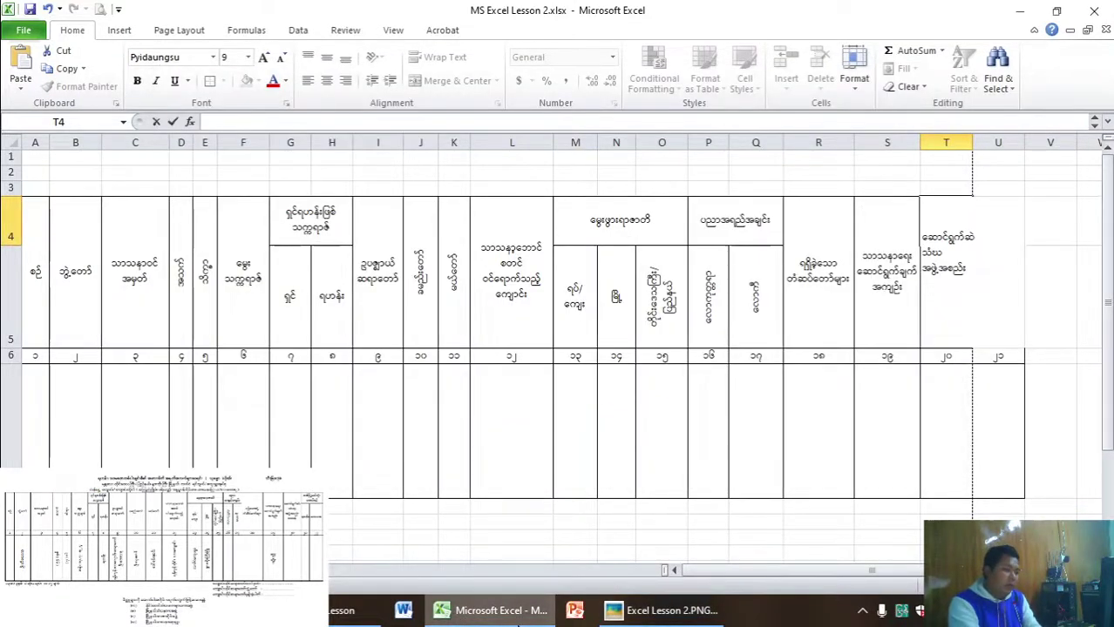
{"action": "type", "text": "တာဝန်"}
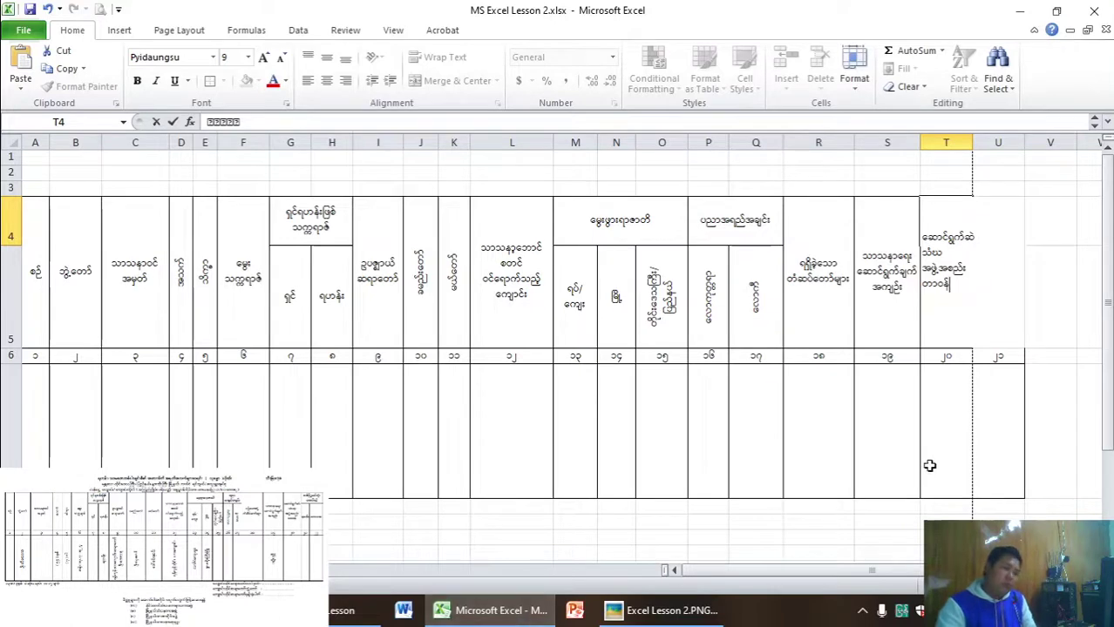
{"action": "left_click", "coordinate": [1008, 428]}
- Centre the T4 heading and merge it down across T4:T5, then recheck the reference
{"action": "left_click", "coordinate": [972, 244]}
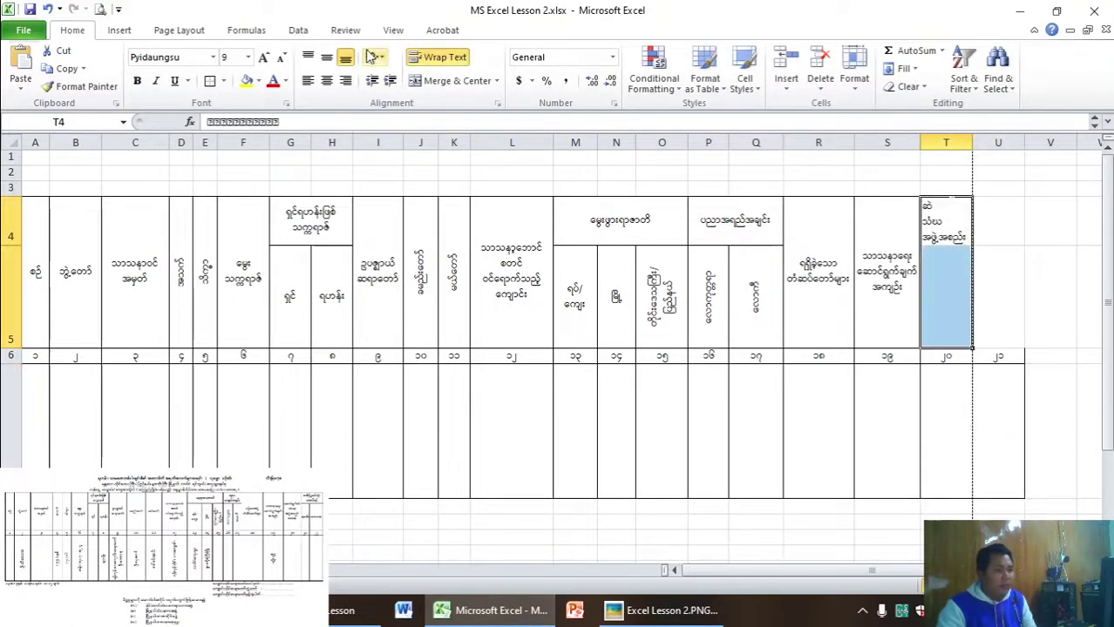
{"action": "left_click", "coordinate": [326, 80]}
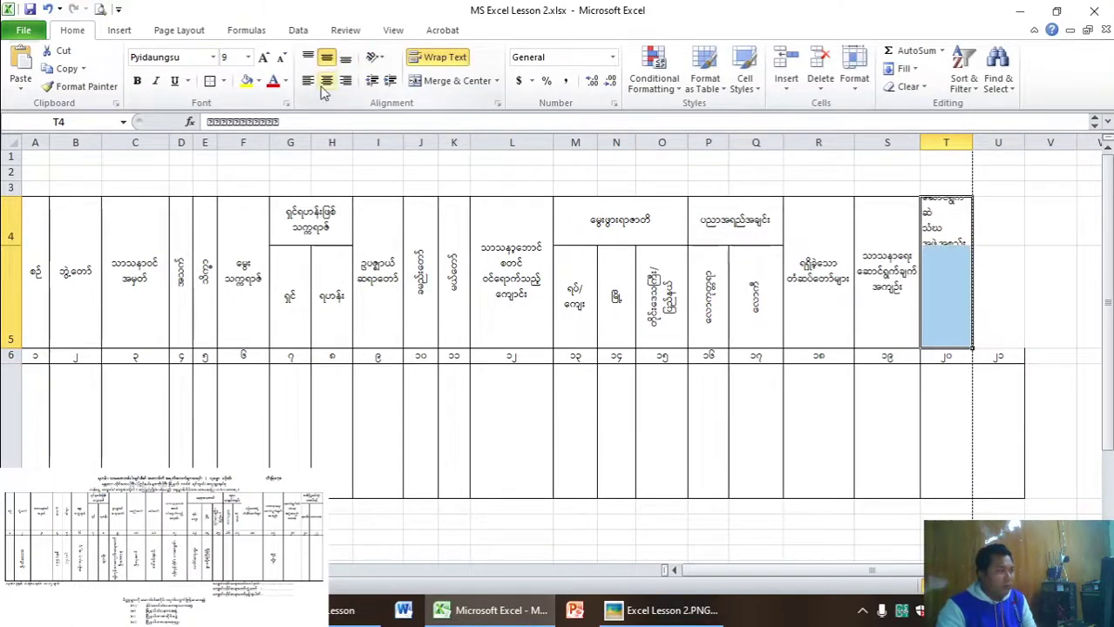
{"action": "left_click", "coordinate": [449, 80]}
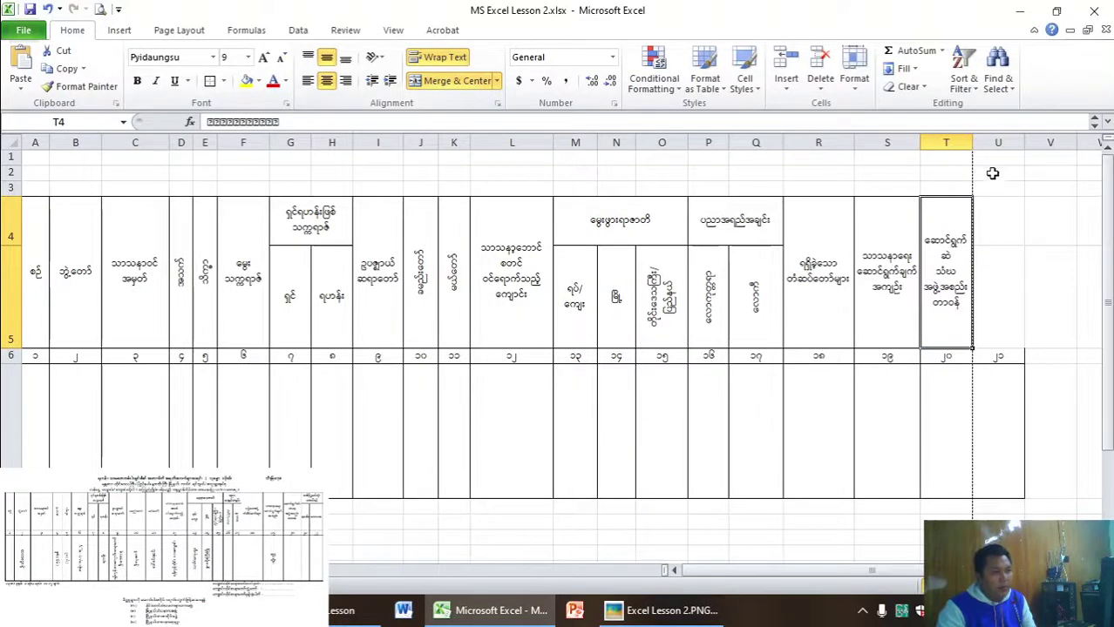
{"action": "key", "text": "alt+Tab"}
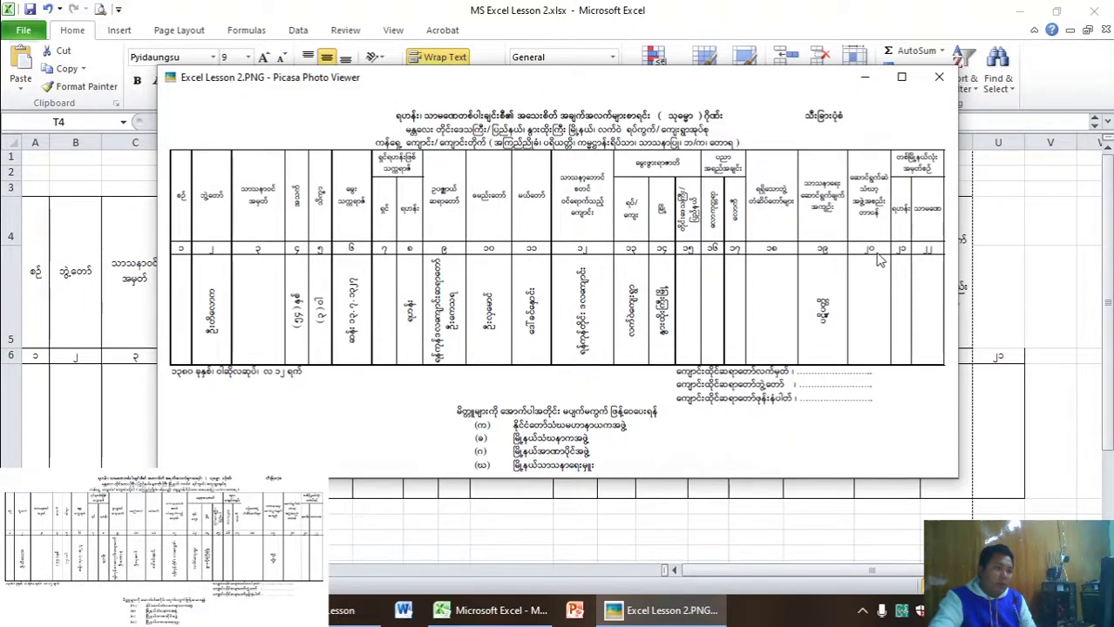
{"action": "key", "text": "alt+Tab"}
- Apply borders to header cells U4:V4 and all borders to U5:V5
{"action": "left_click_drag", "start_coordinate": [1002, 218], "coordinate": [1050, 217]}
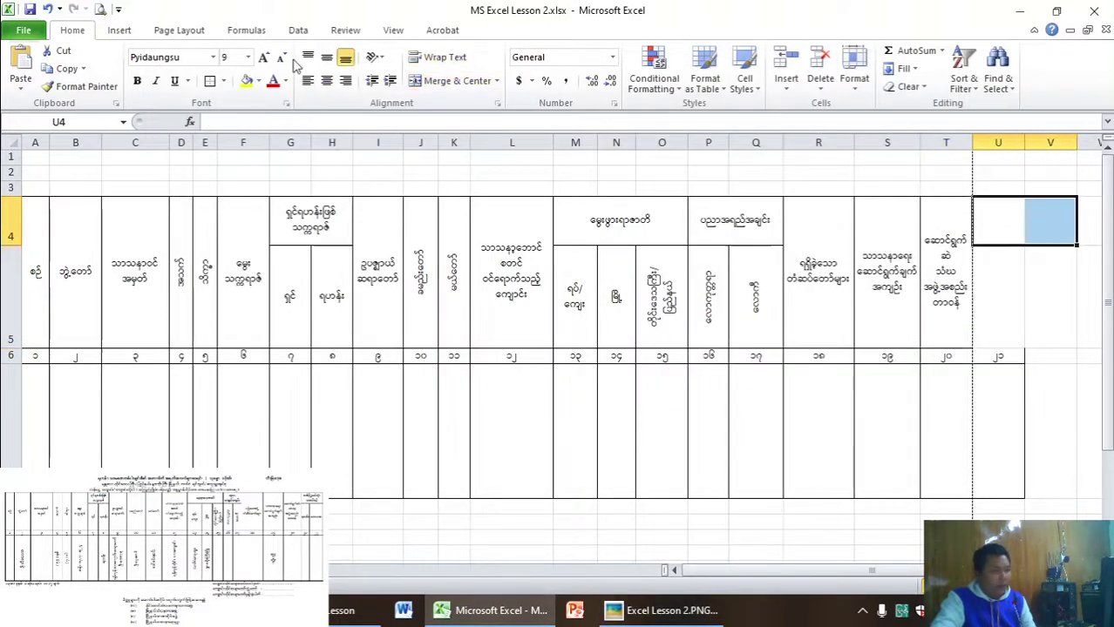
{"action": "left_click", "coordinate": [223, 81]}
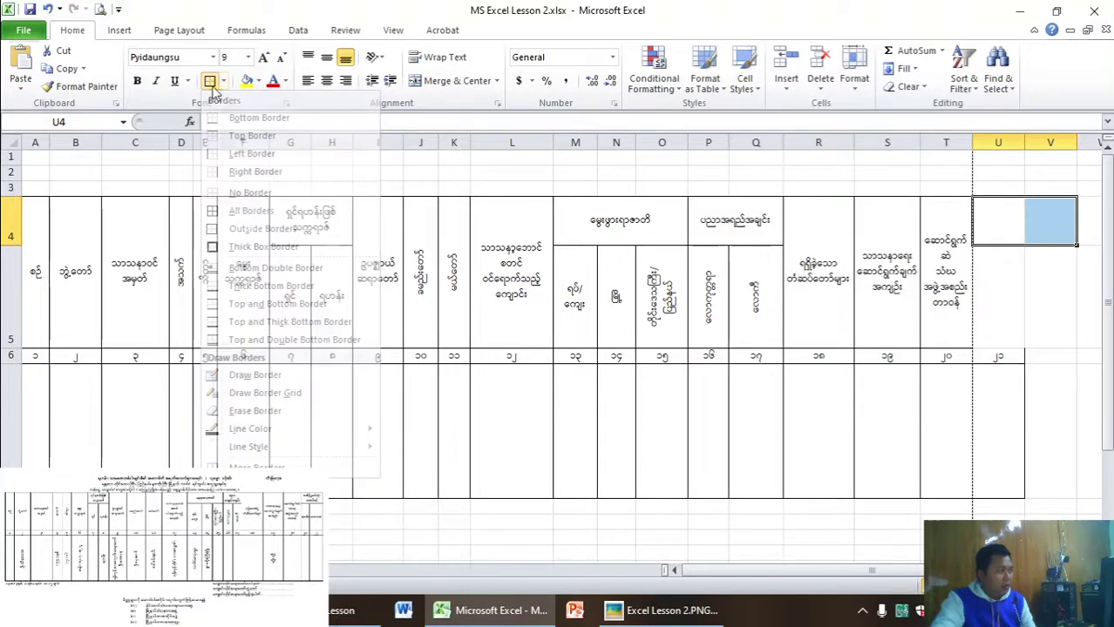
{"action": "left_click", "coordinate": [974, 274]}
{"action": "left_click_drag", "start_coordinate": [1006, 266], "coordinate": [1037, 294]}
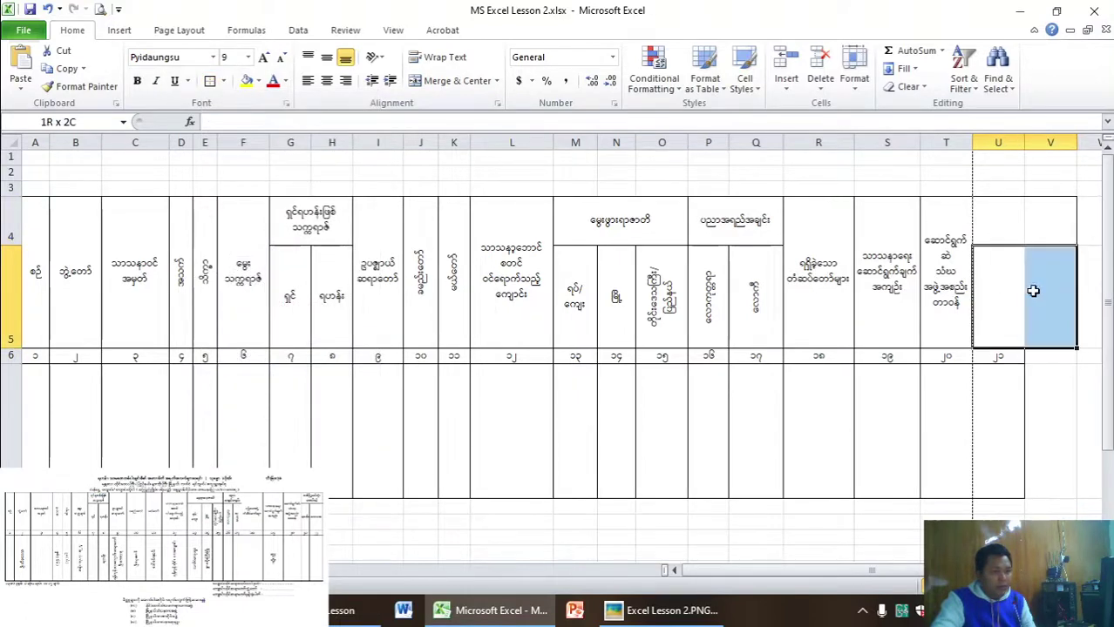
{"action": "left_click", "coordinate": [222, 81]}
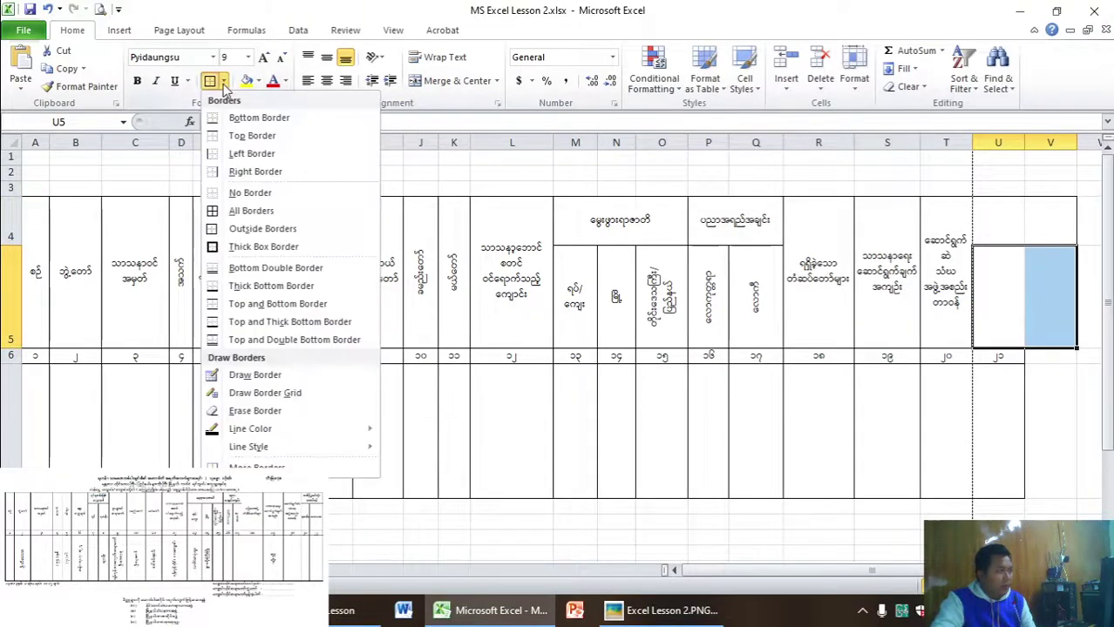
{"action": "left_click", "coordinate": [247, 213]}
- Extend the row 6 column numbering from 19–21 through 22 in V6, then view the reference image
{"action": "left_click_drag", "start_coordinate": [1049, 360], "coordinate": [1044, 442]}
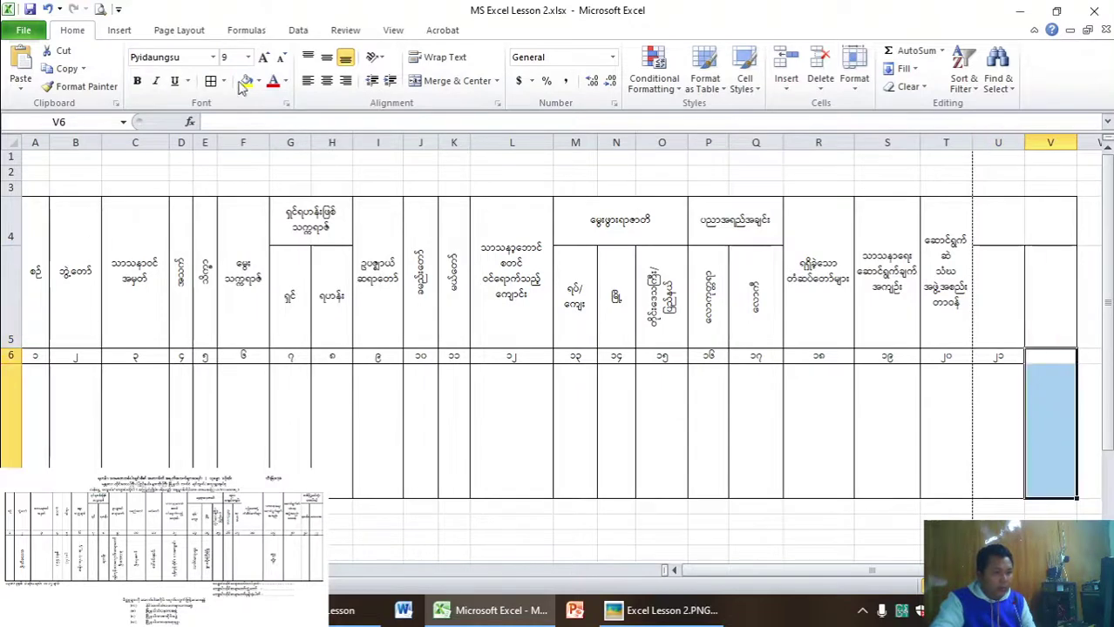
{"action": "left_click", "coordinate": [1037, 357]}
{"action": "left_click_drag", "start_coordinate": [904, 356], "coordinate": [1056, 364]}
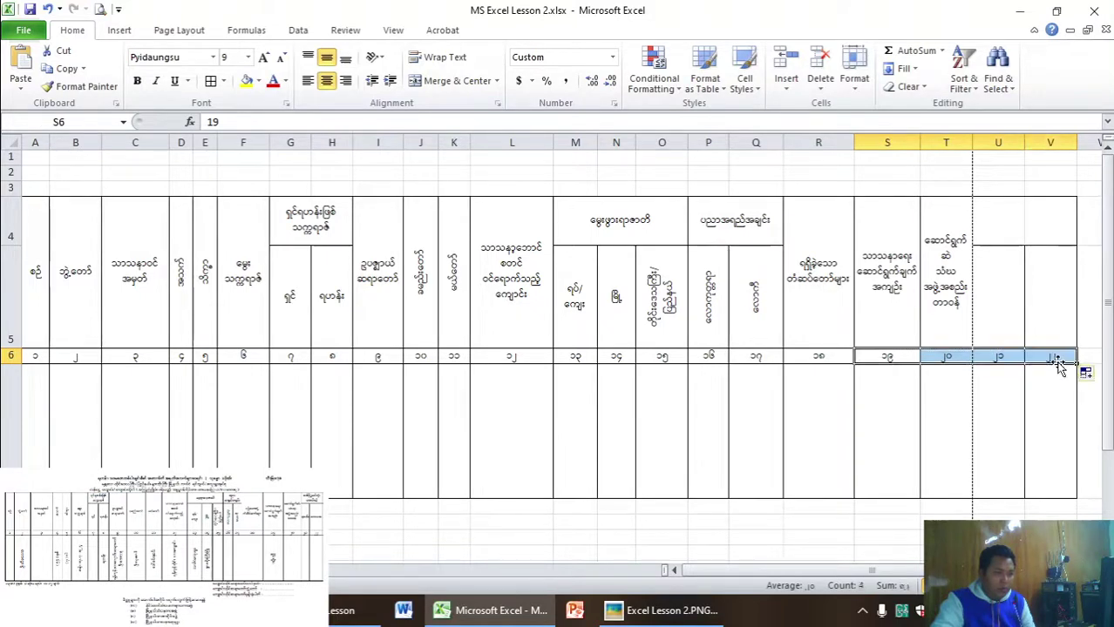
{"action": "left_click", "coordinate": [1015, 236]}
{"action": "key", "text": "alt+Tab"}
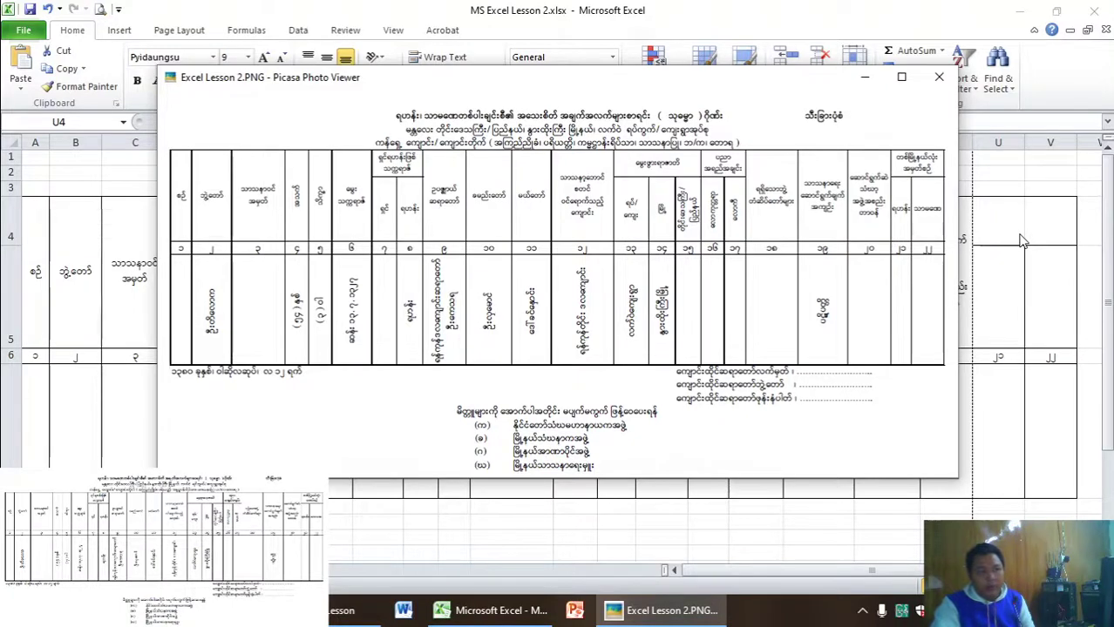
- Enter the group heading 'တစ်မြို့နယ်လ' in U4, correcting its last character, checked against the reference
{"action": "left_click", "coordinate": [1019, 238]}
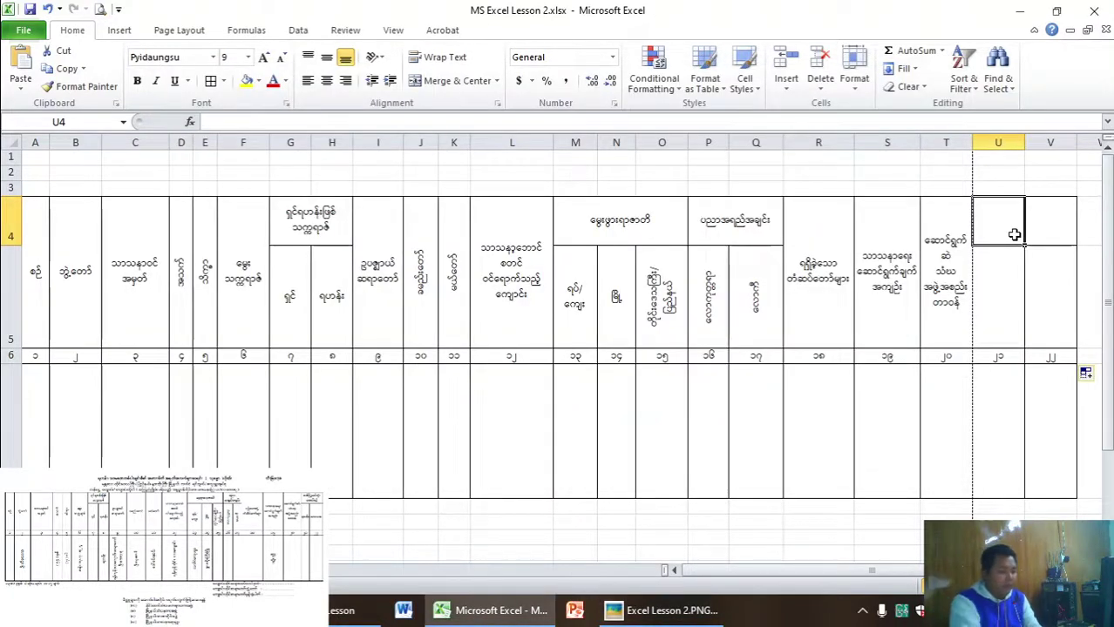
{"action": "key", "text": "alt+Tab"}
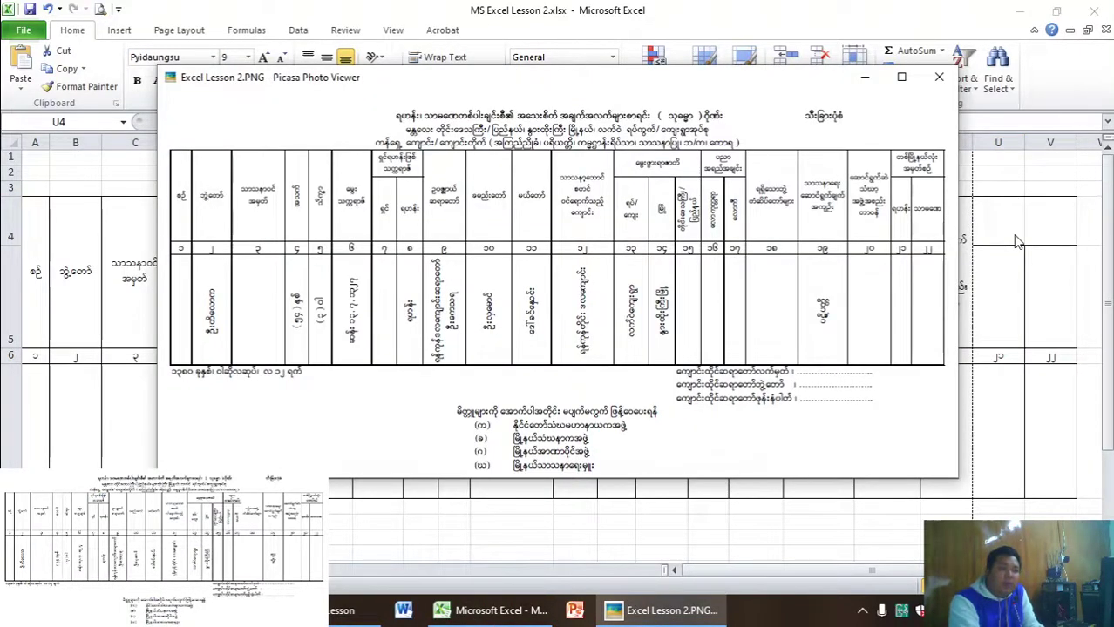
{"action": "key", "text": "alt+Tab"}
{"action": "type", "text": "တစ်"}
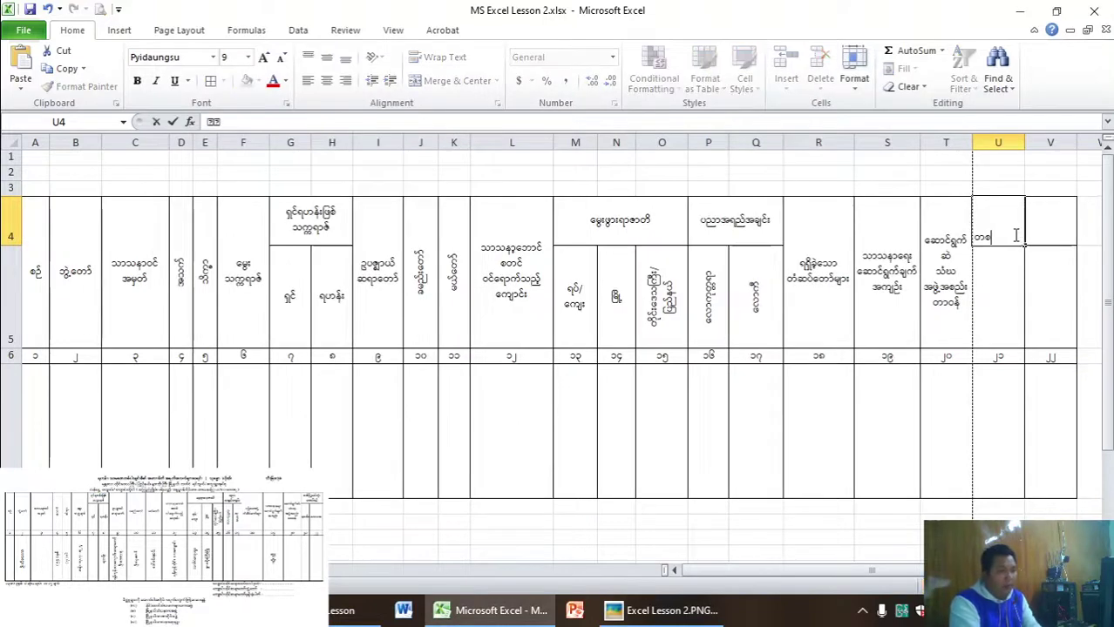
{"action": "type", "text": "မြ"}
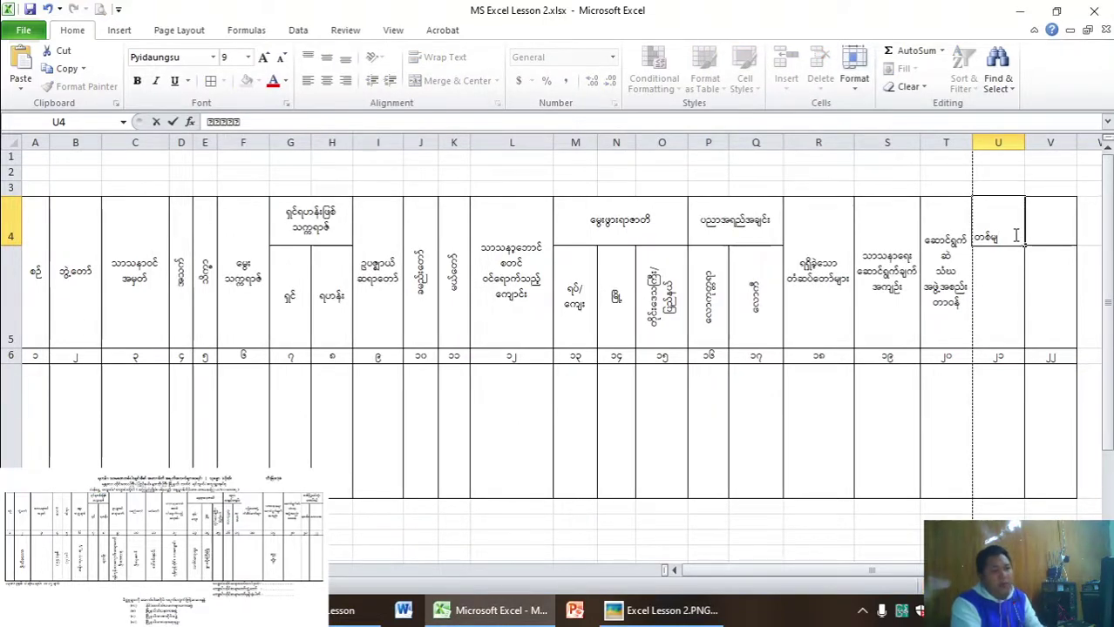
{"action": "type", "text": "ို့နယ်"}
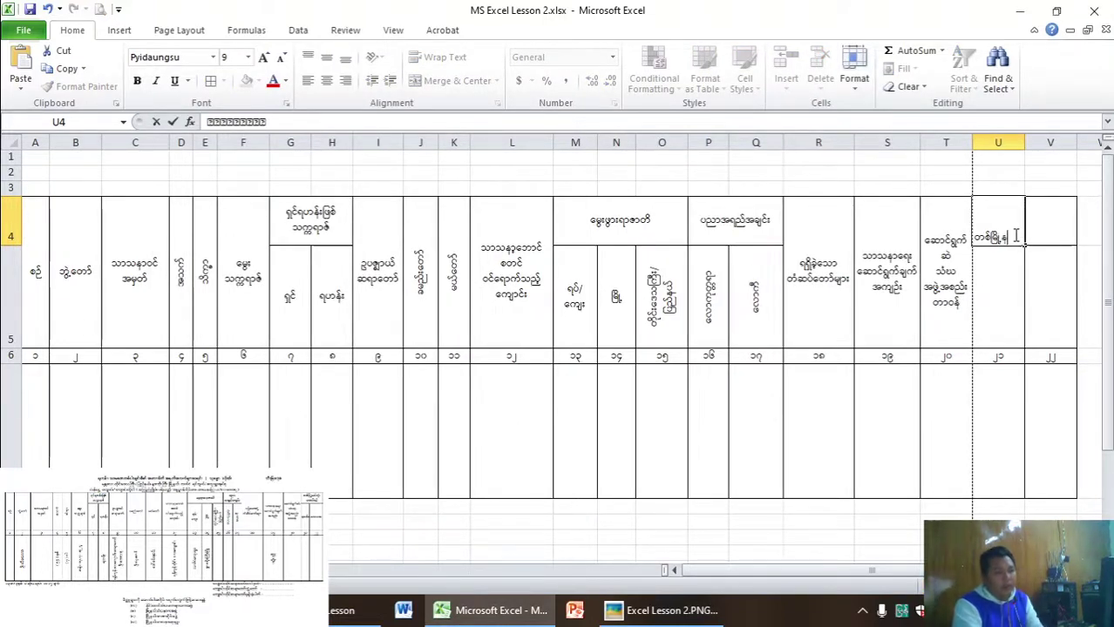
{"action": "type", "text": "လုံး"}
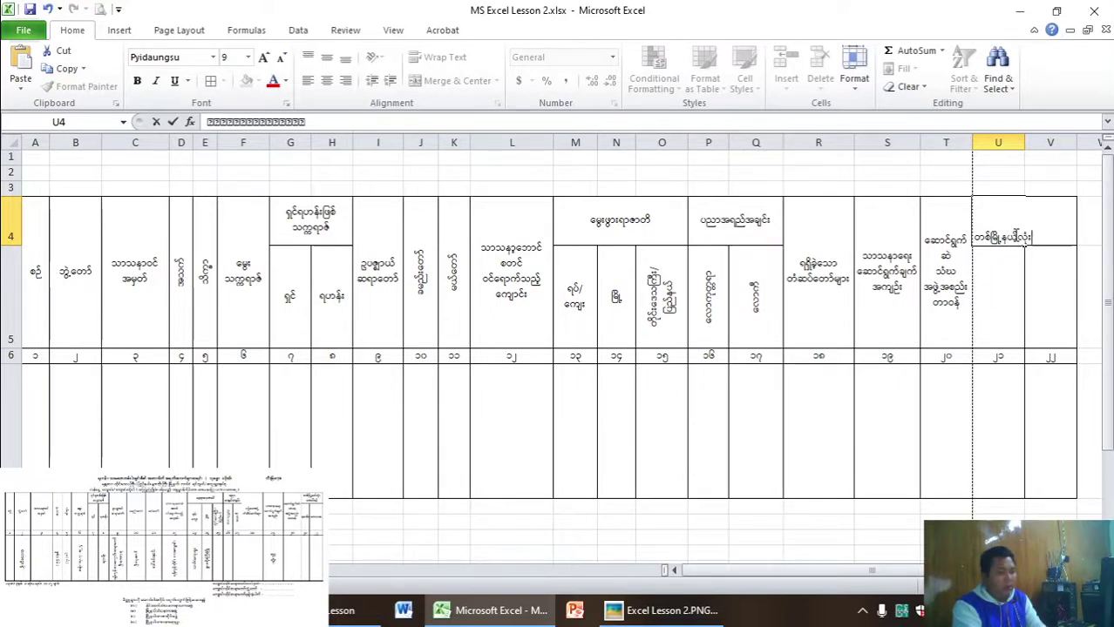
{"action": "key", "text": "BackSpace"}
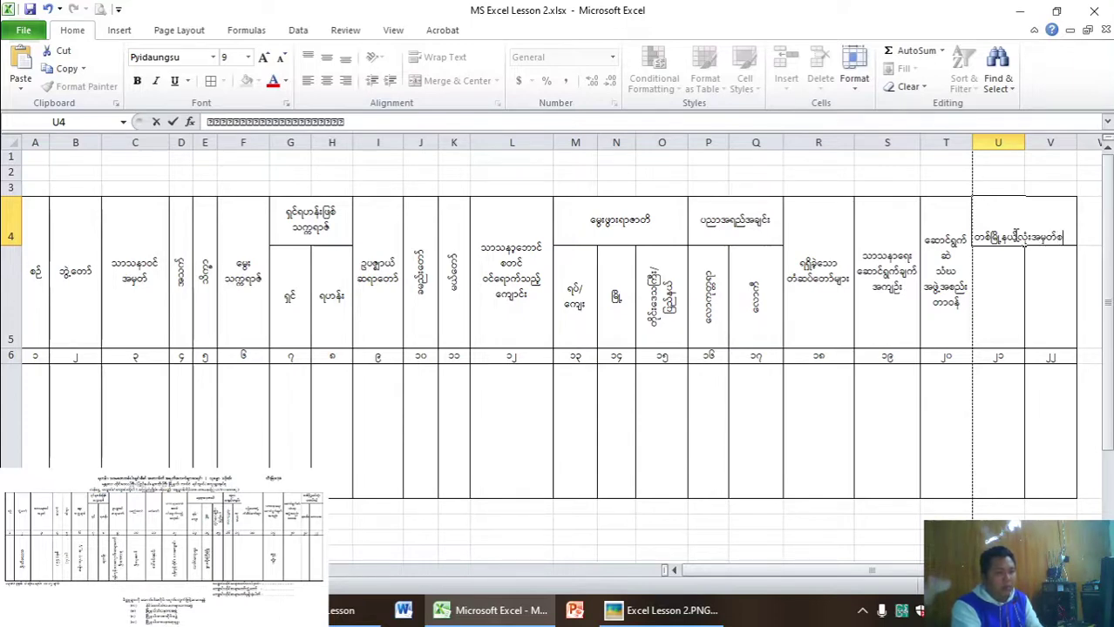
{"action": "key", "text": "Return"}
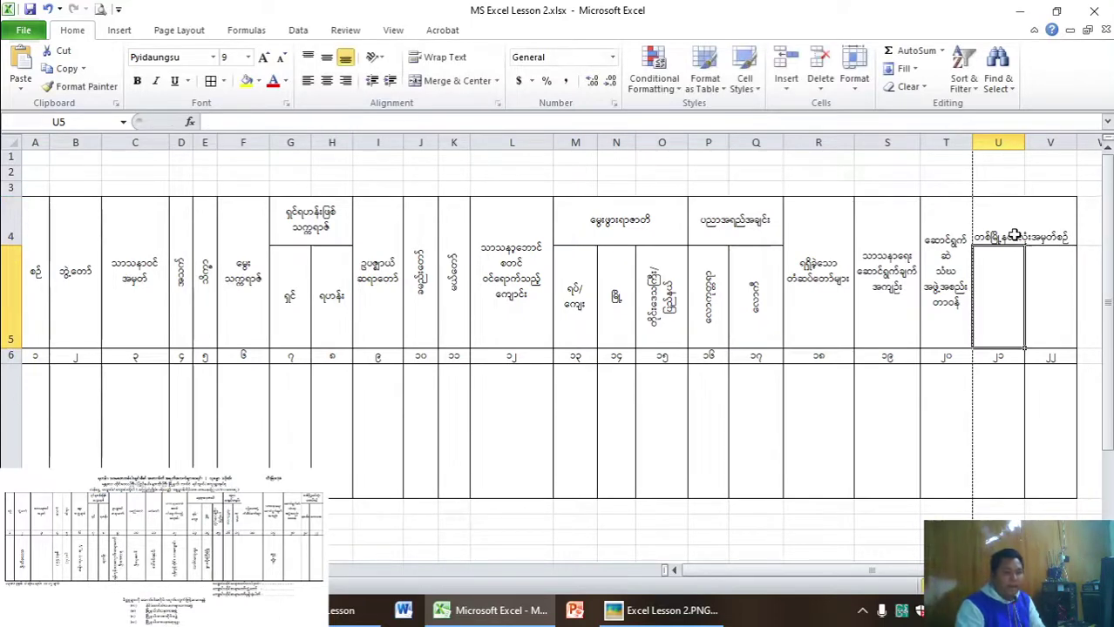
- Type sub-header 'ရဟန်း' in U5 and start 'သာော' in V5, checking the reference image
{"action": "key", "text": "alt+Tab"}
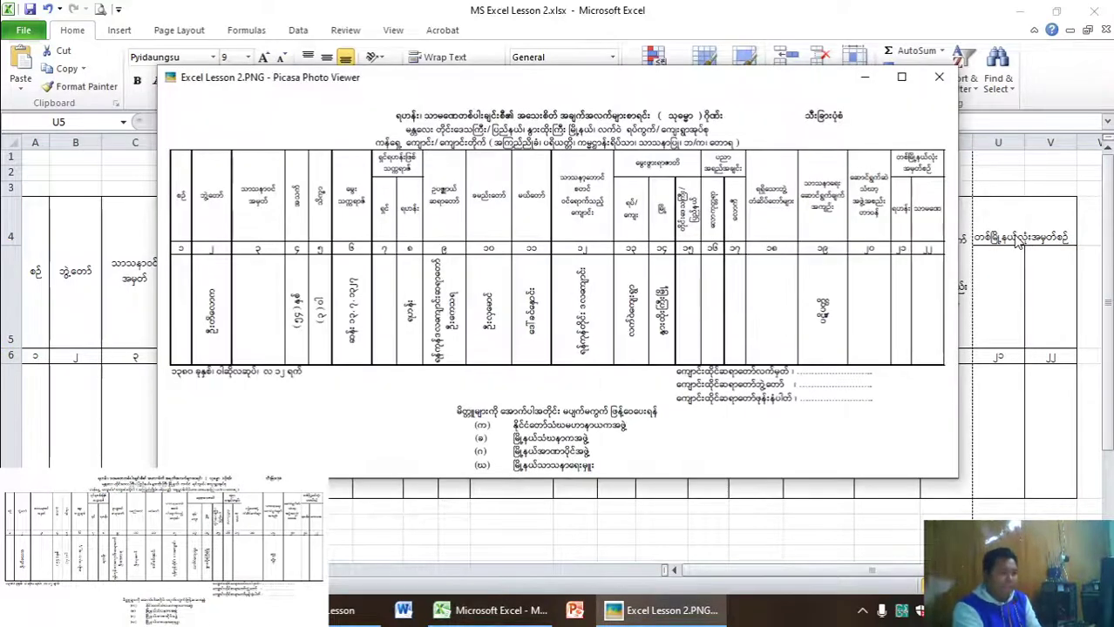
{"action": "key", "text": "alt+Tab"}
{"action": "type", "text": "ရ"}
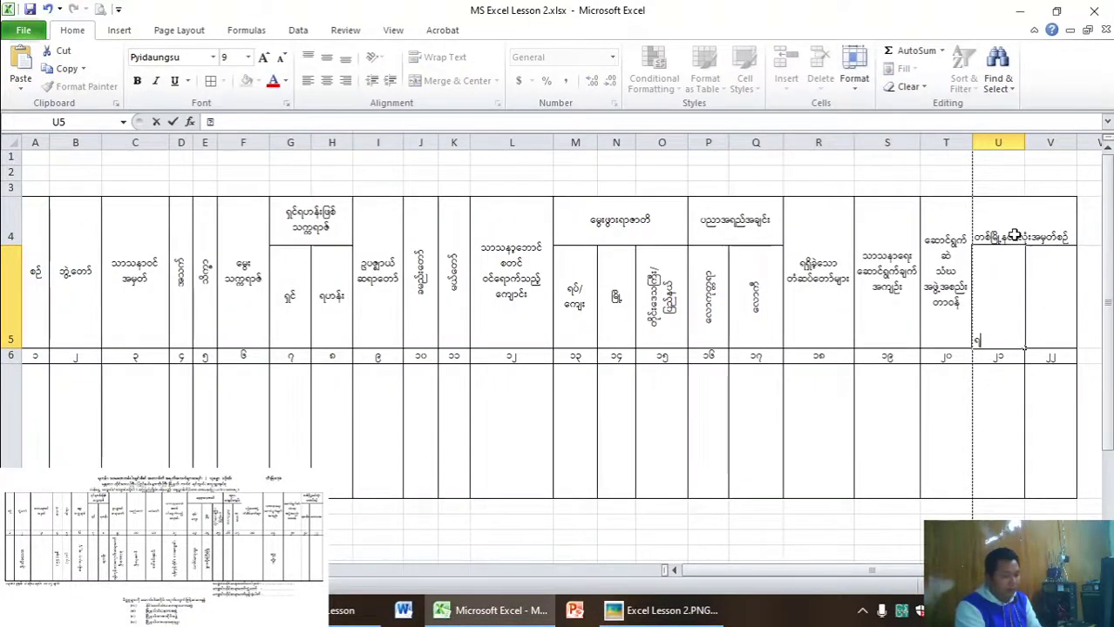
{"action": "type", "text": "ဟန်း"}
{"action": "key", "text": "alt+Tab"}
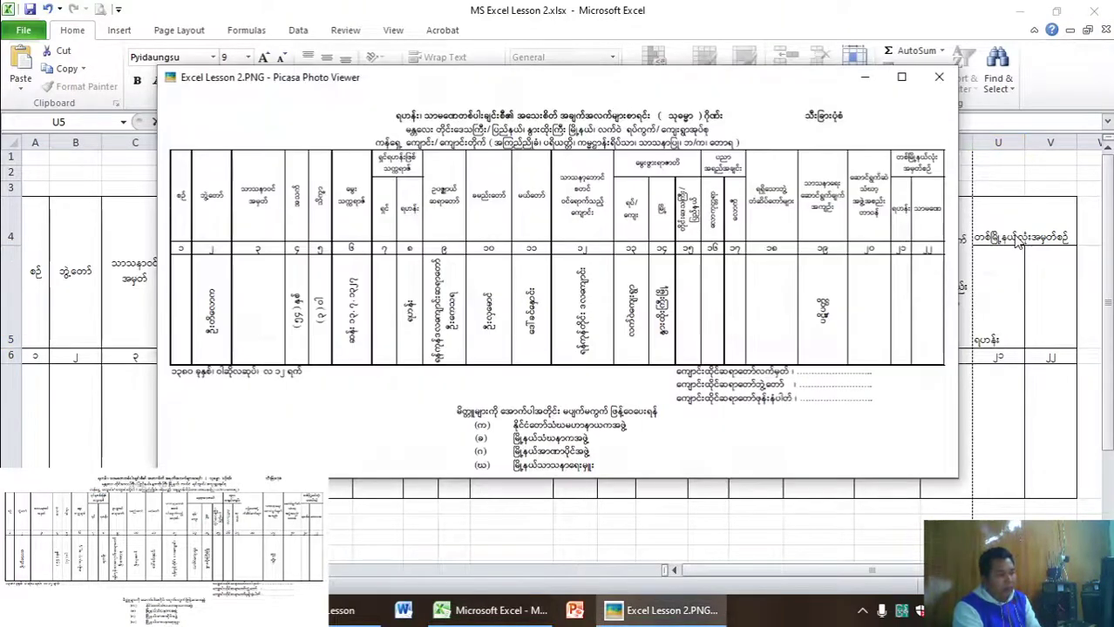
{"action": "key", "text": "alt+Tab"}
{"action": "key", "text": "Tab"}
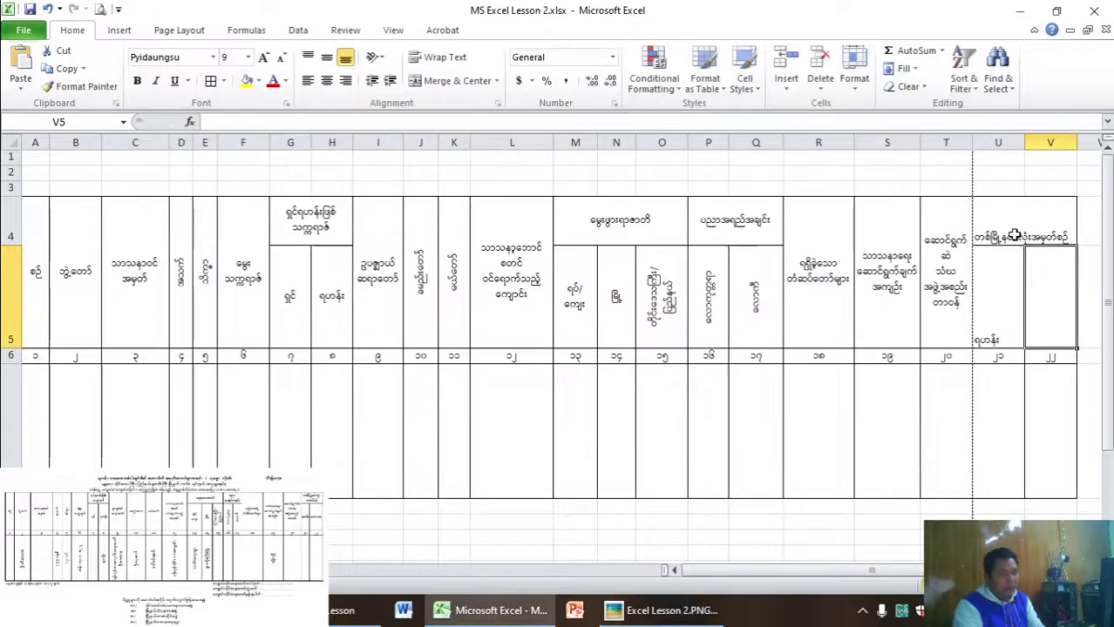
{"action": "type", "text": "သာမ"}
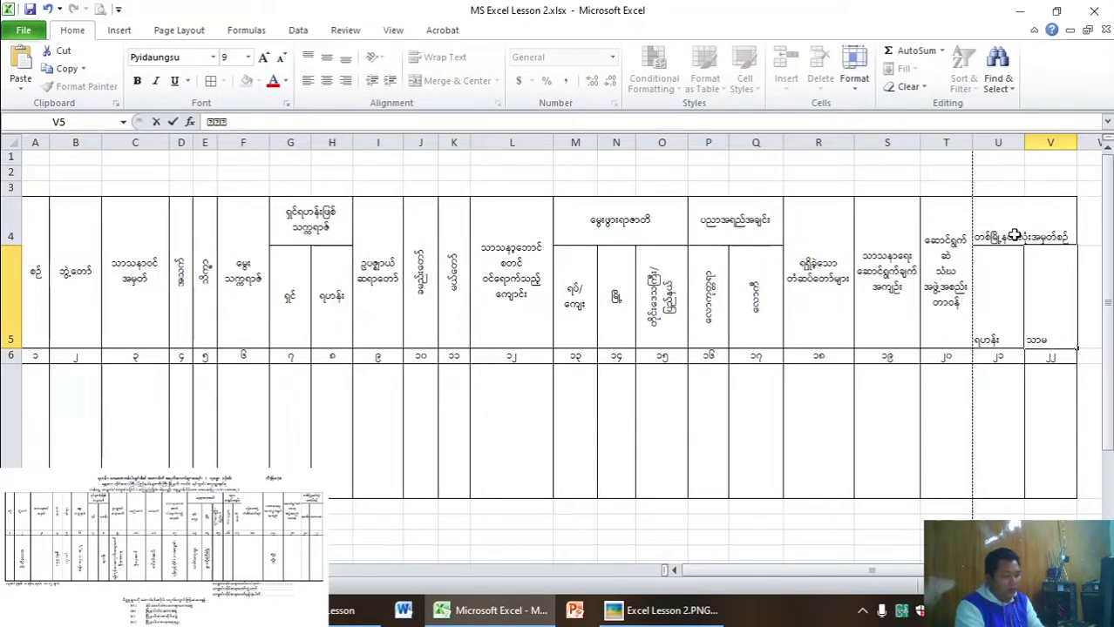
{"action": "type", "text": "ေ"}
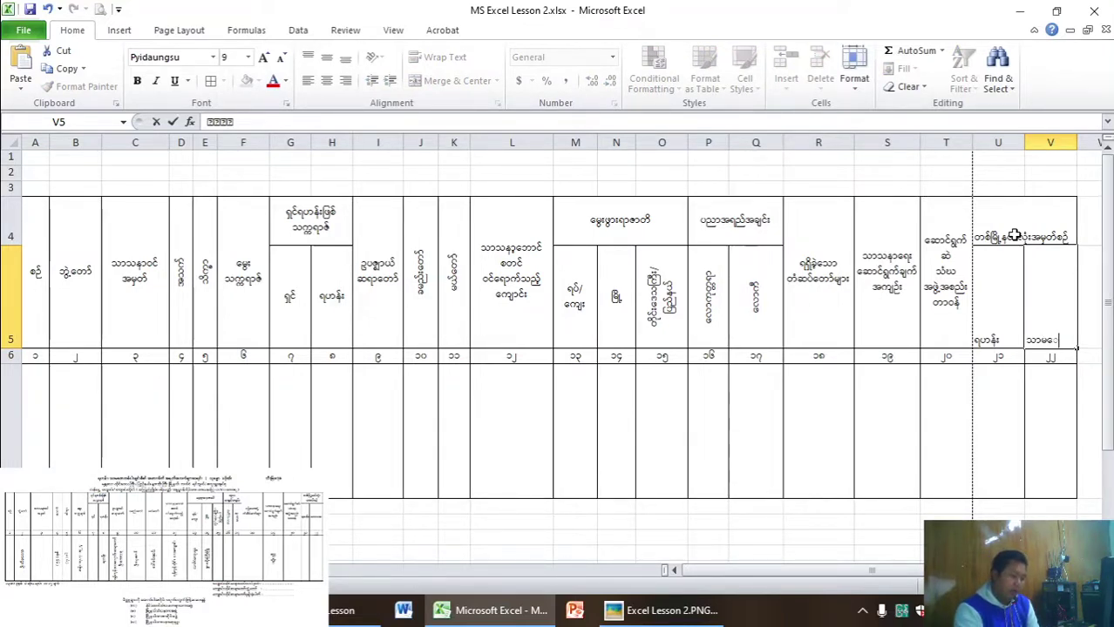
{"action": "type", "text": "ာ"}
- Middle-align, centre and merge the group heading across U4:V4
{"action": "left_click", "coordinate": [875, 443]}
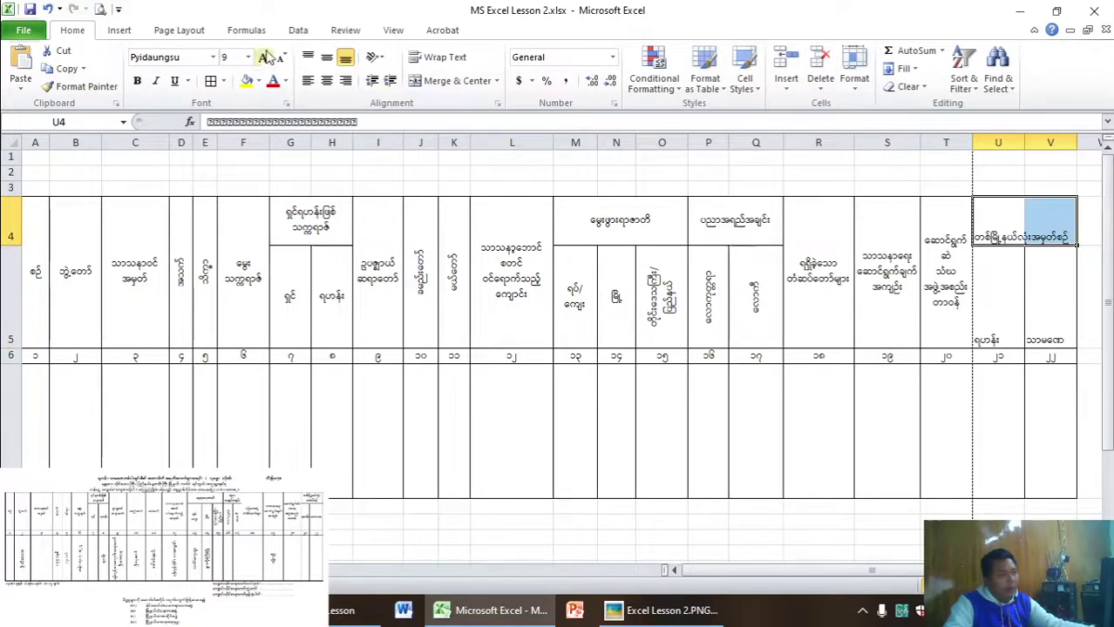
{"action": "left_click", "coordinate": [326, 57]}
{"action": "left_click", "coordinate": [326, 80]}
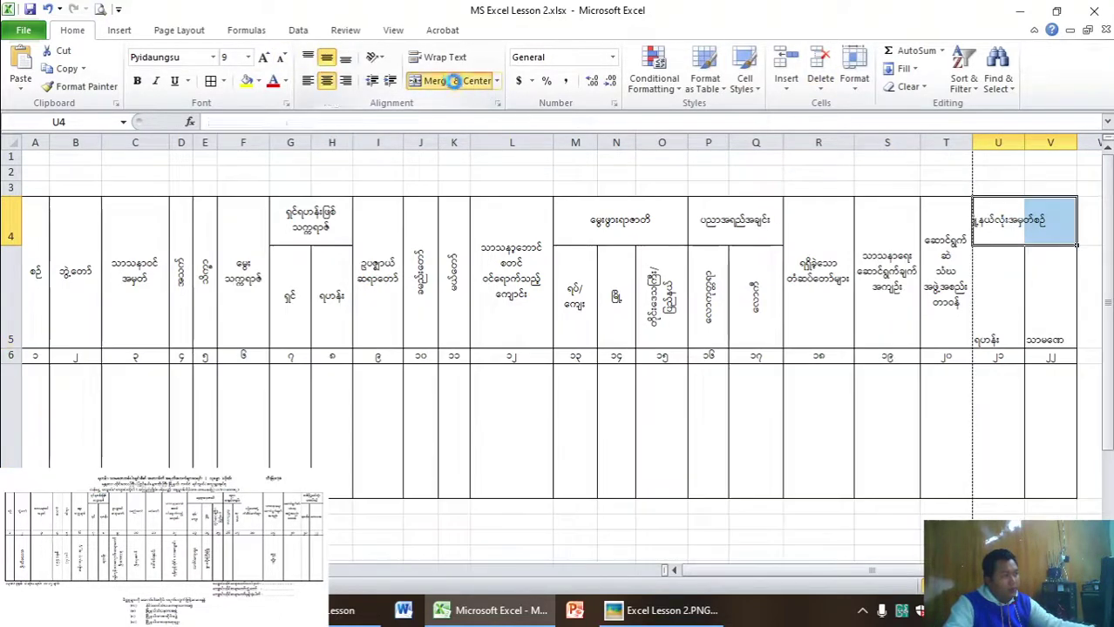
{"action": "left_click", "coordinate": [457, 81]}
- Centre the U5 and V5 sub-headers both vertically and horizontally
{"action": "left_click", "coordinate": [993, 301]}
{"action": "left_click", "coordinate": [326, 57]}
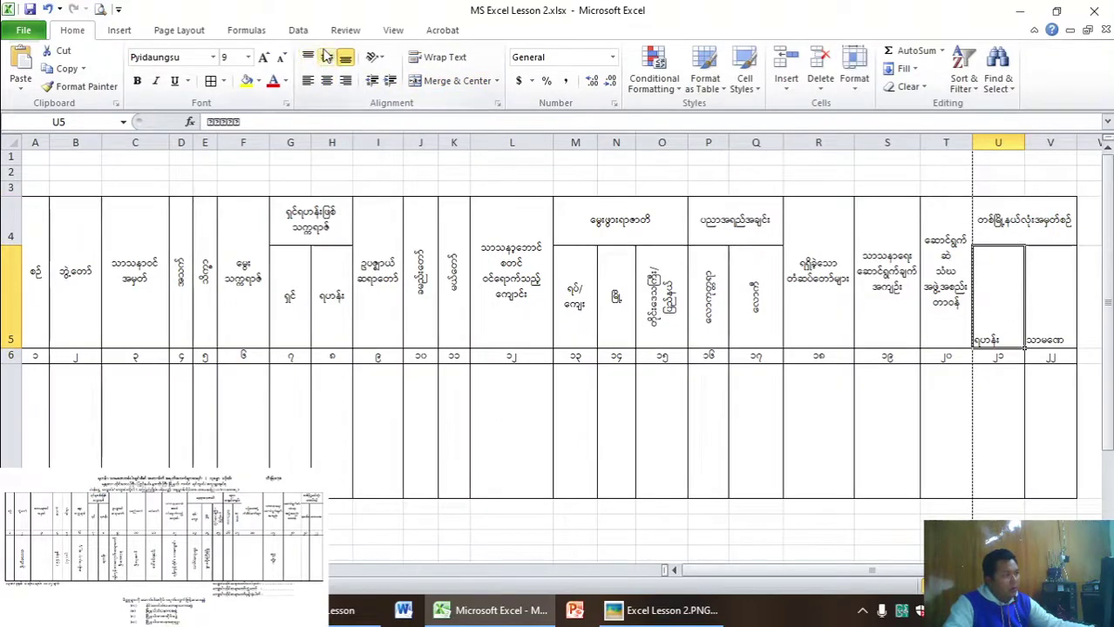
{"action": "left_click", "coordinate": [326, 80]}
{"action": "left_click", "coordinate": [1037, 294]}
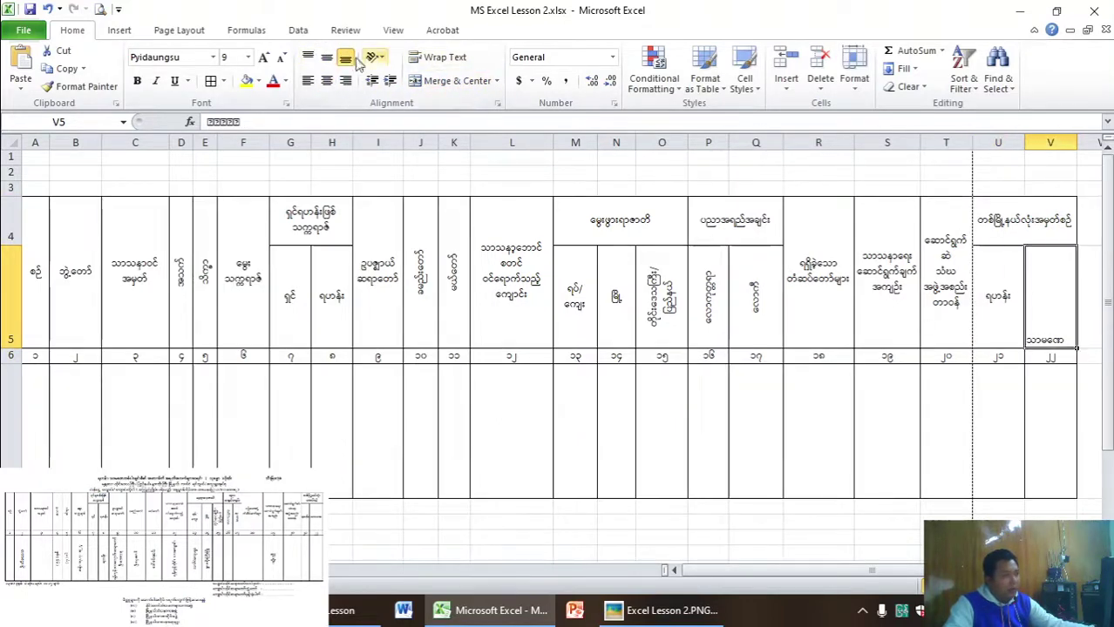
{"action": "left_click", "coordinate": [326, 57]}
{"action": "left_click", "coordinate": [326, 80]}
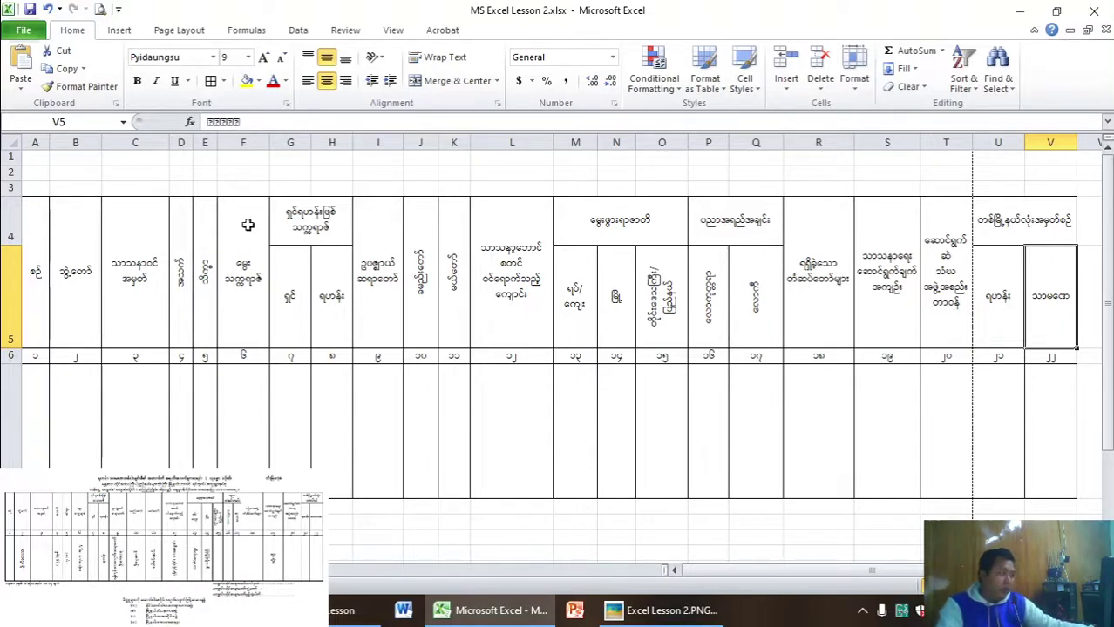
- Narrow columns B, C, L, M and Q, comparing against the reference image midway
{"action": "left_click_drag", "start_coordinate": [101, 143], "coordinate": [40, 149]}
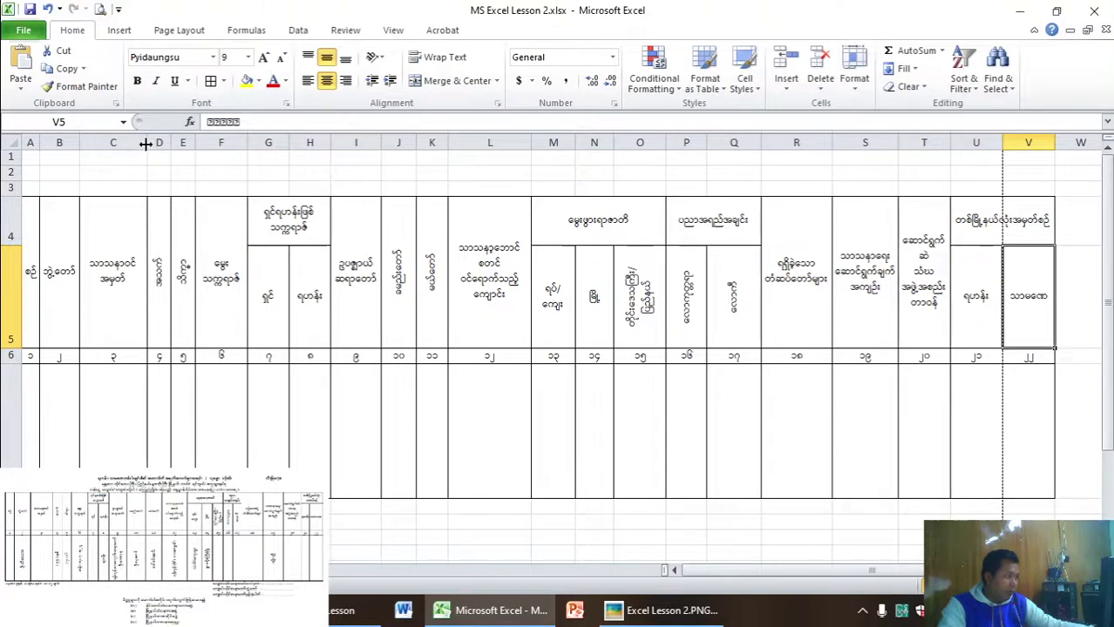
{"action": "left_click_drag", "start_coordinate": [146, 143], "coordinate": [132, 143]}
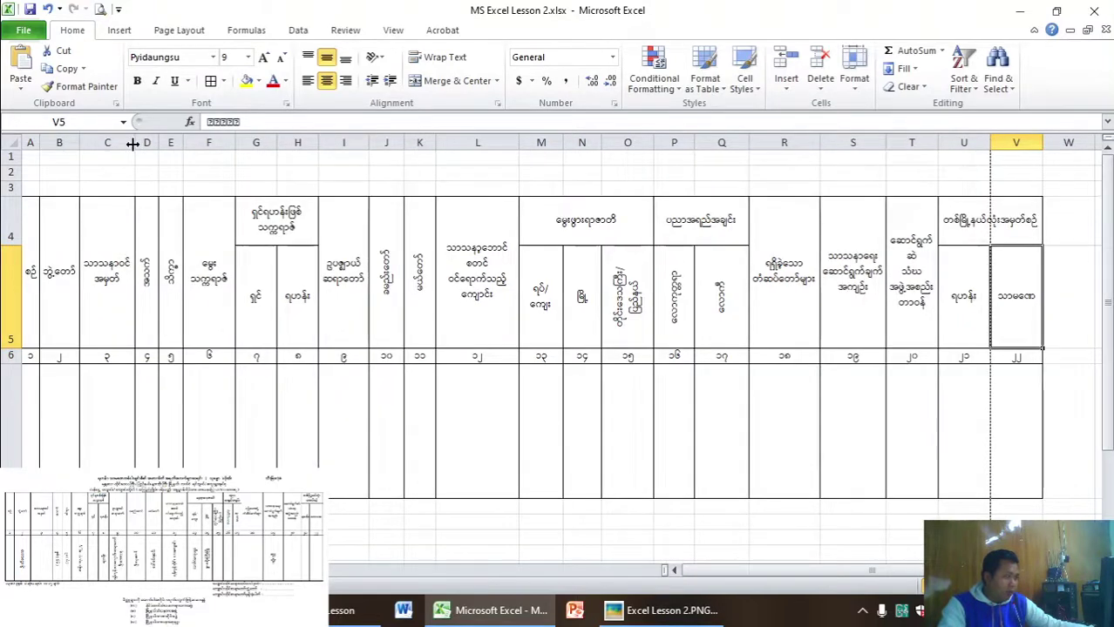
{"action": "left_click_drag", "start_coordinate": [132, 144], "coordinate": [128, 147]}
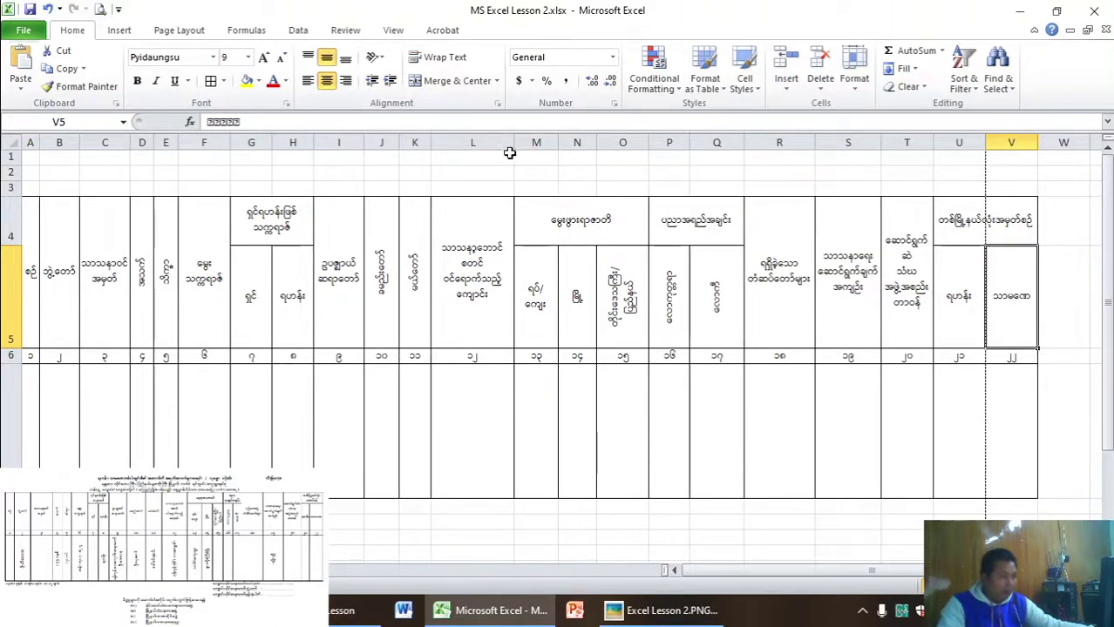
{"action": "left_click_drag", "start_coordinate": [514, 145], "coordinate": [508, 144]}
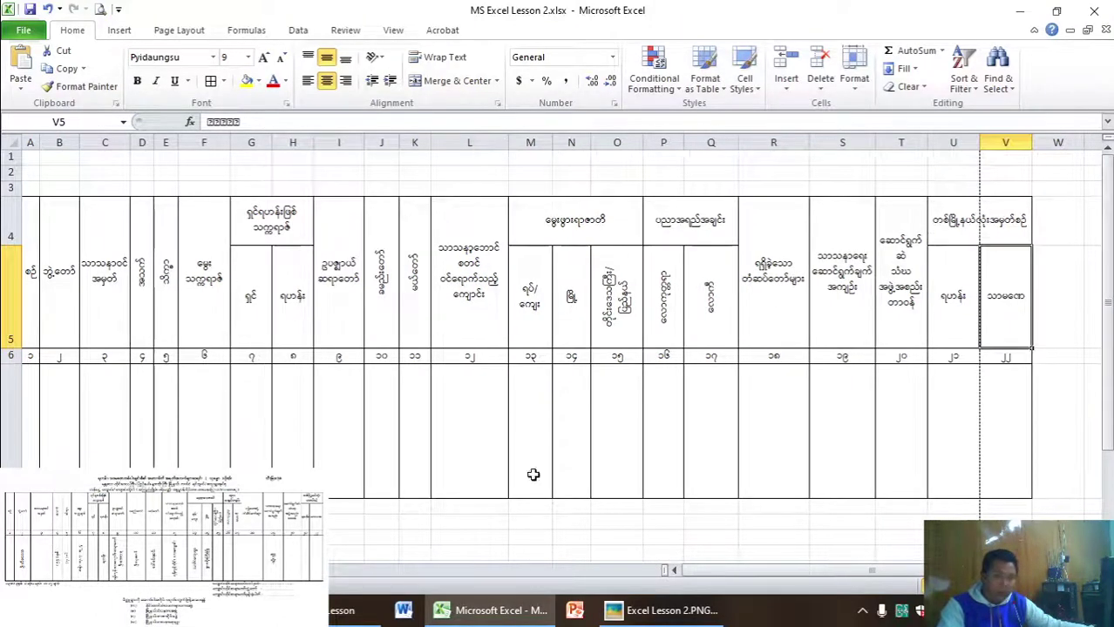
{"action": "left_click", "coordinate": [667, 614]}
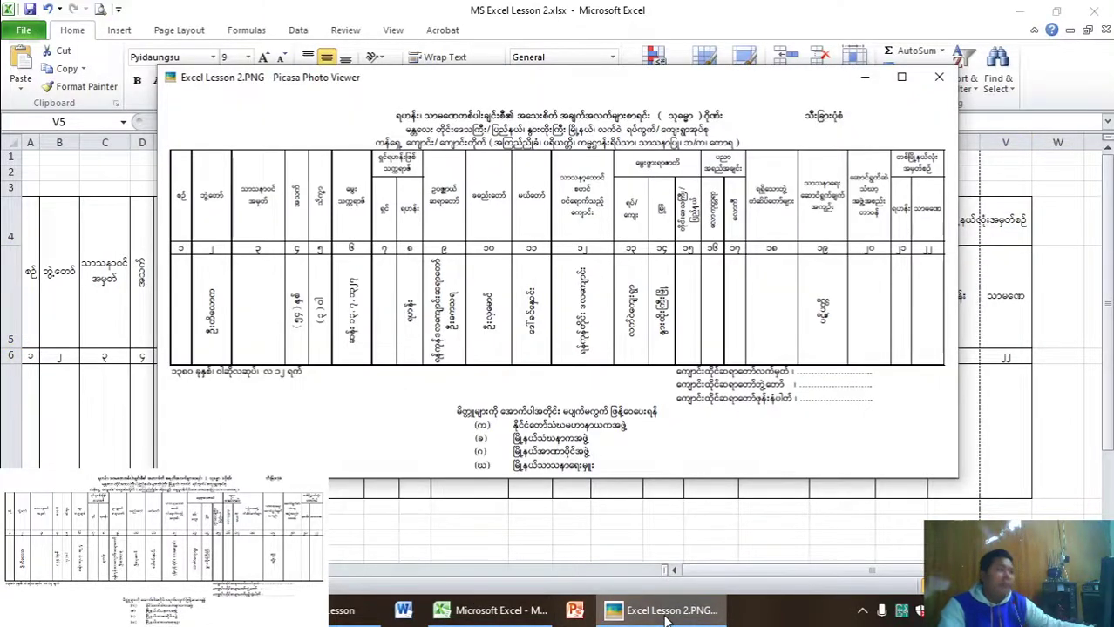
{"action": "left_click", "coordinate": [667, 614]}
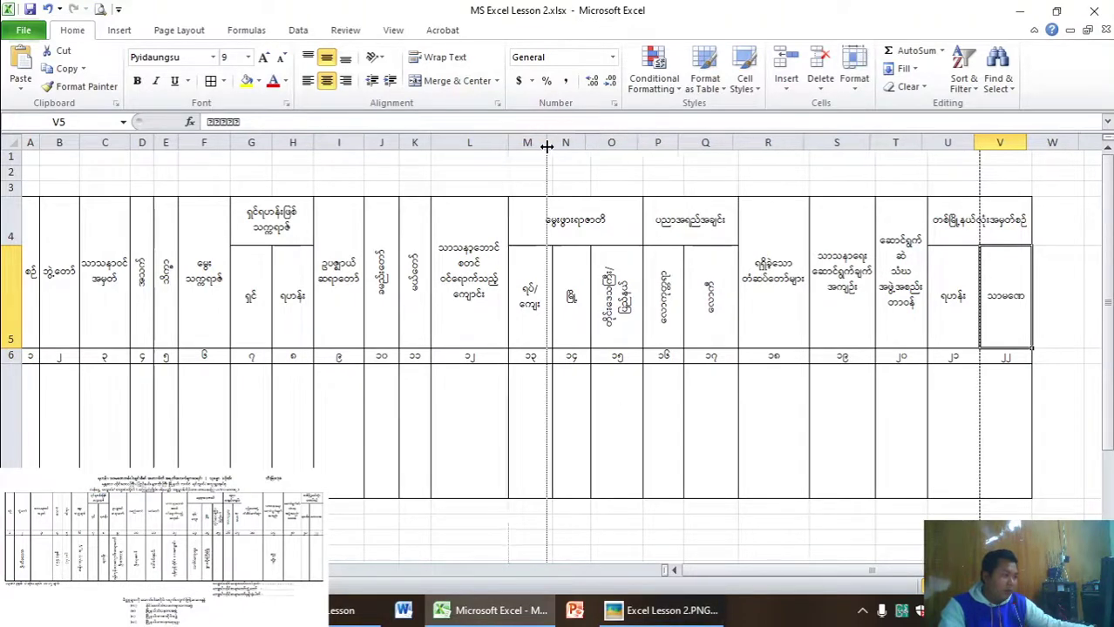
{"action": "left_click_drag", "start_coordinate": [553, 148], "coordinate": [576, 147]}
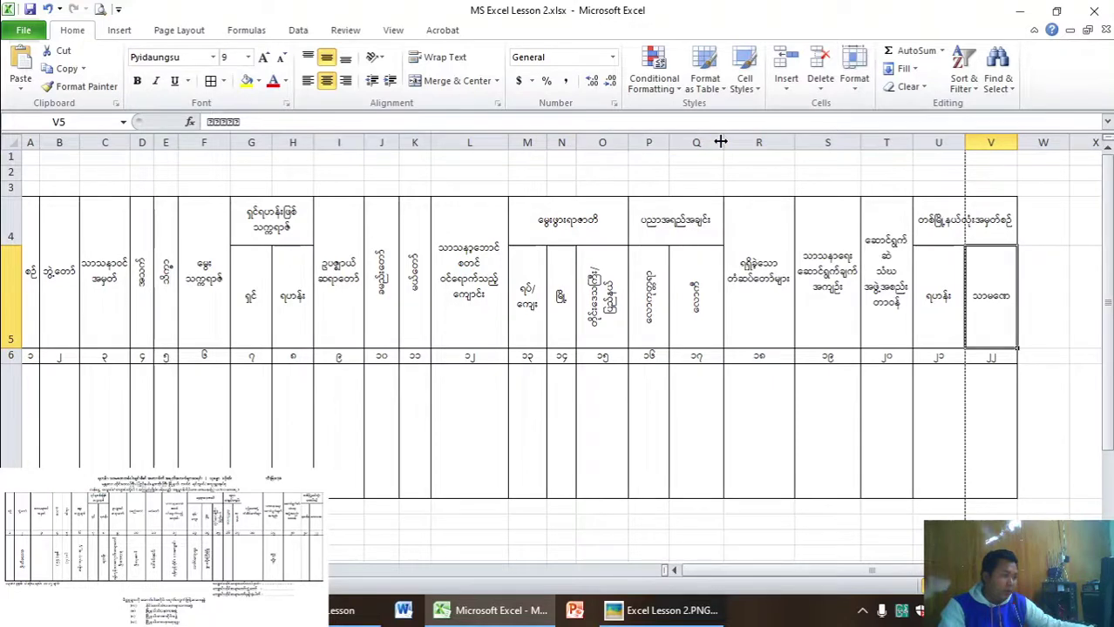
{"action": "left_click_drag", "start_coordinate": [723, 147], "coordinate": [705, 144]}
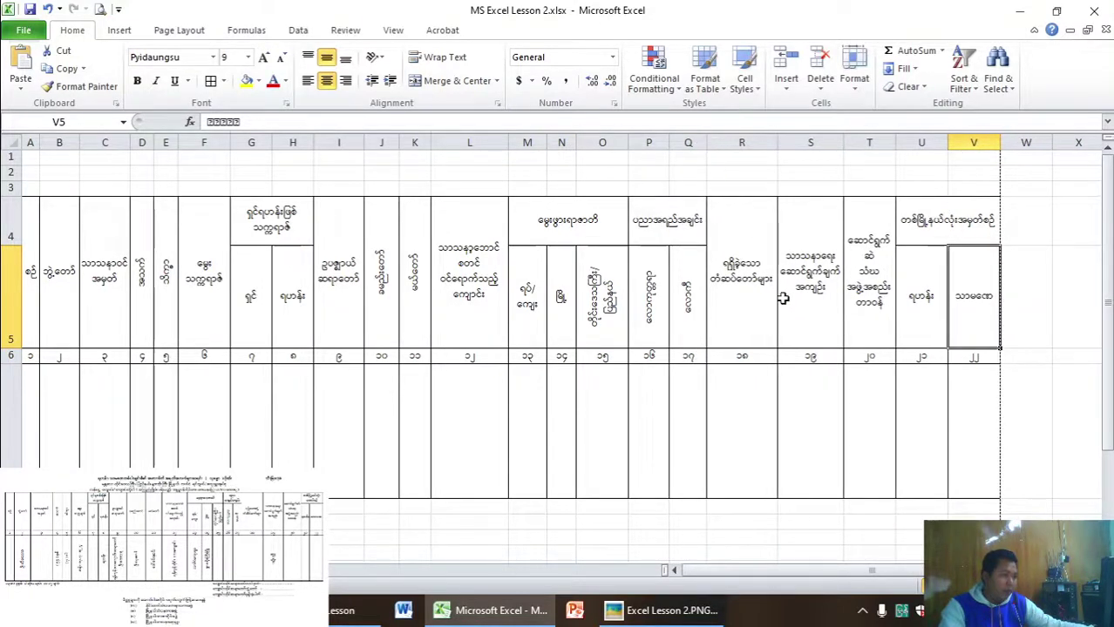
{"action": "left_click", "coordinate": [100, 9]}
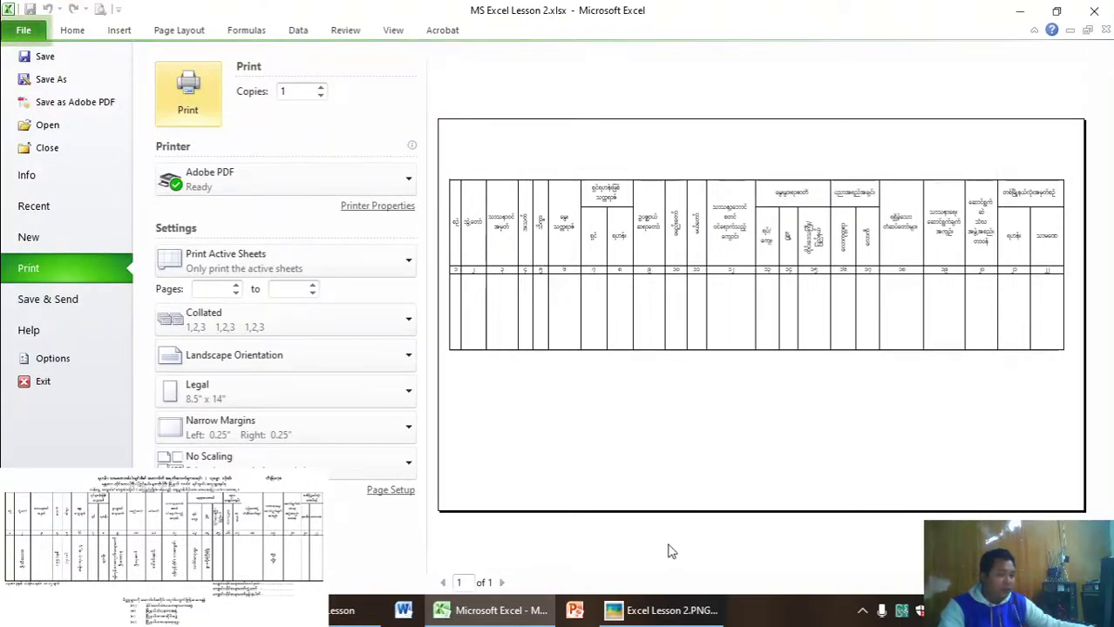
{"action": "left_click", "coordinate": [73, 34]}
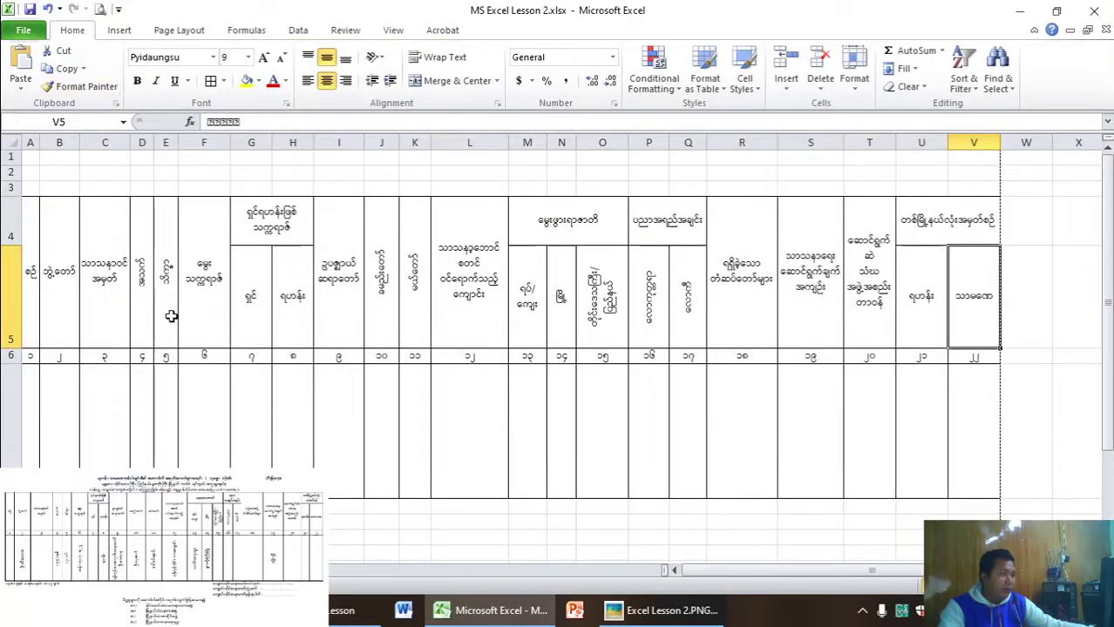
- Toggle the Excel Lesson 2.PNG reference image while selecting cells, leaving it shown over the worksheet
{"action": "left_click", "coordinate": [1018, 325]}
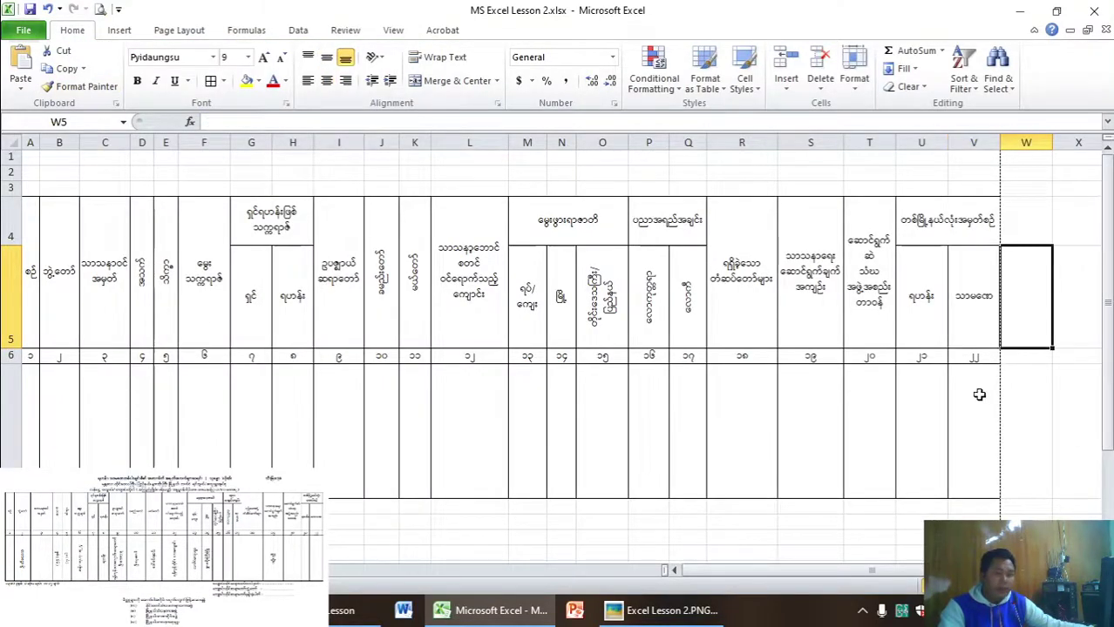
{"action": "left_click", "coordinate": [678, 614]}
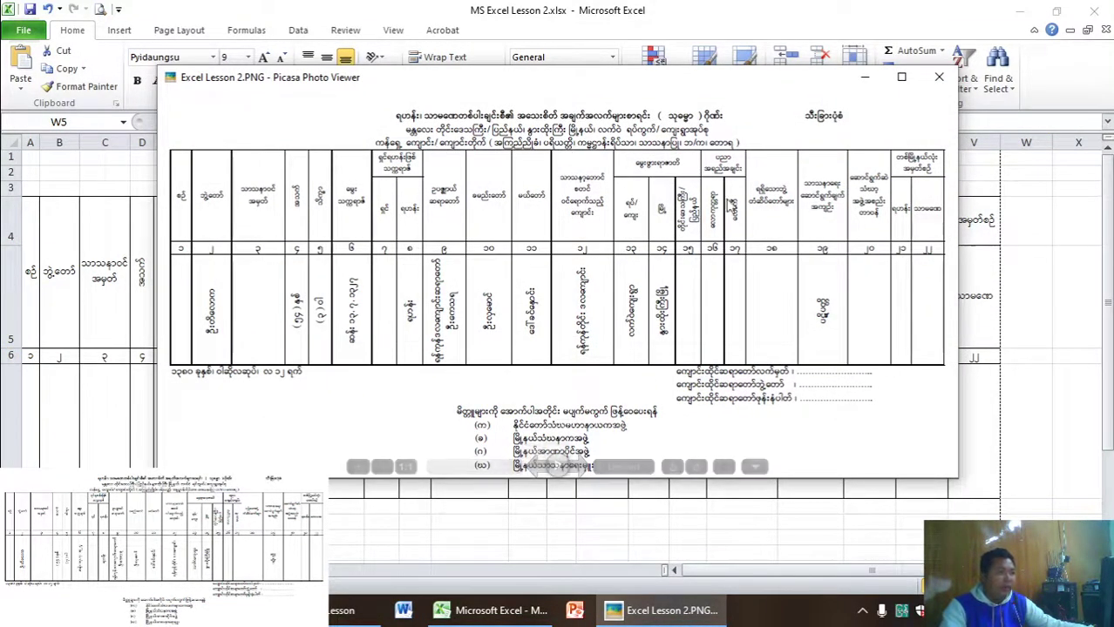
{"action": "left_click", "coordinate": [864, 77]}
{"action": "left_click", "coordinate": [392, 162]}
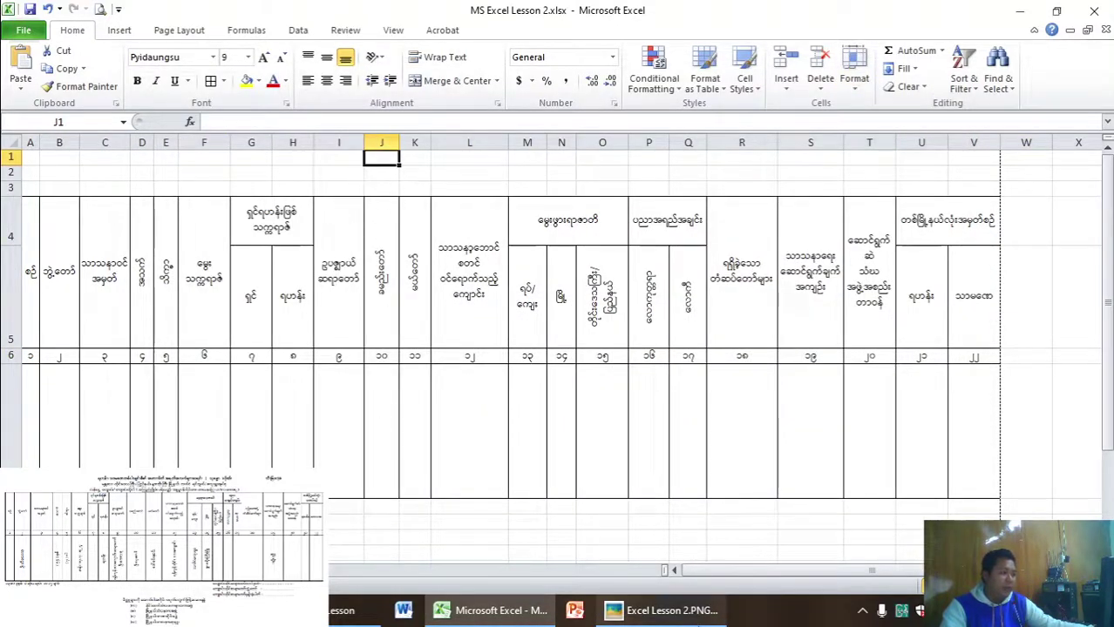
{"action": "left_click", "coordinate": [671, 611]}
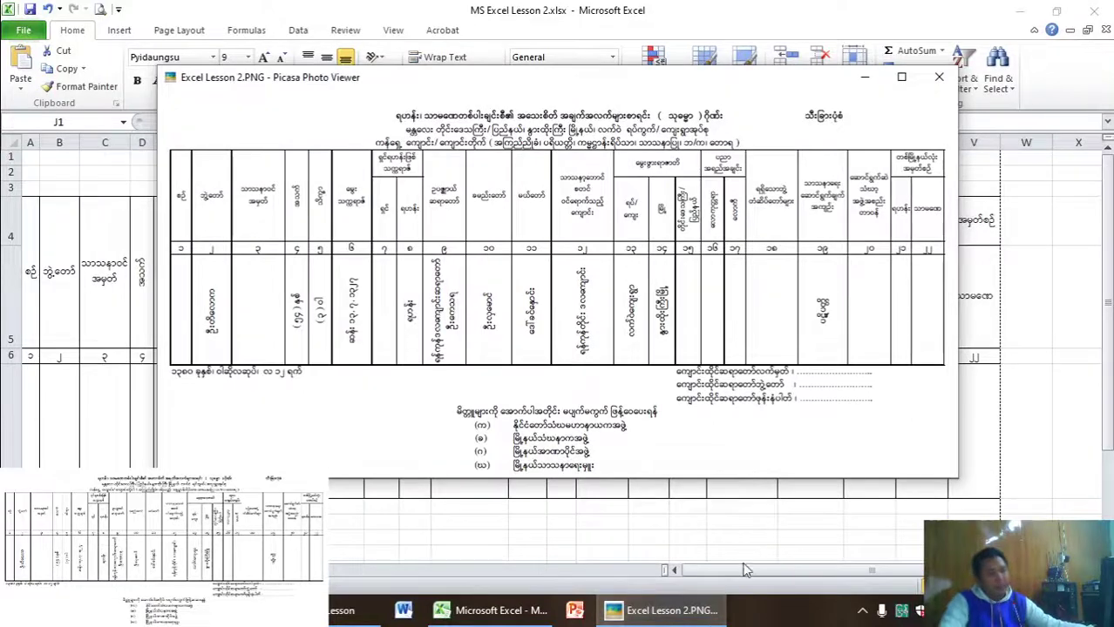
{"action": "left_click", "coordinate": [688, 505]}
{"action": "left_click", "coordinate": [689, 505]}
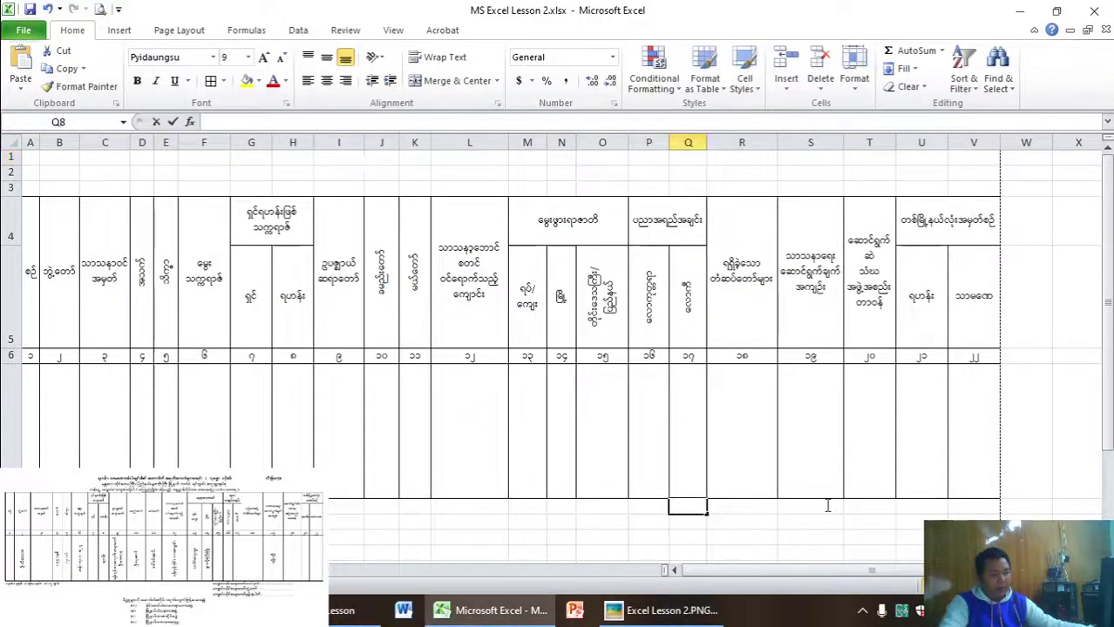
{"action": "left_click_drag", "start_coordinate": [723, 507], "coordinate": [821, 515]}
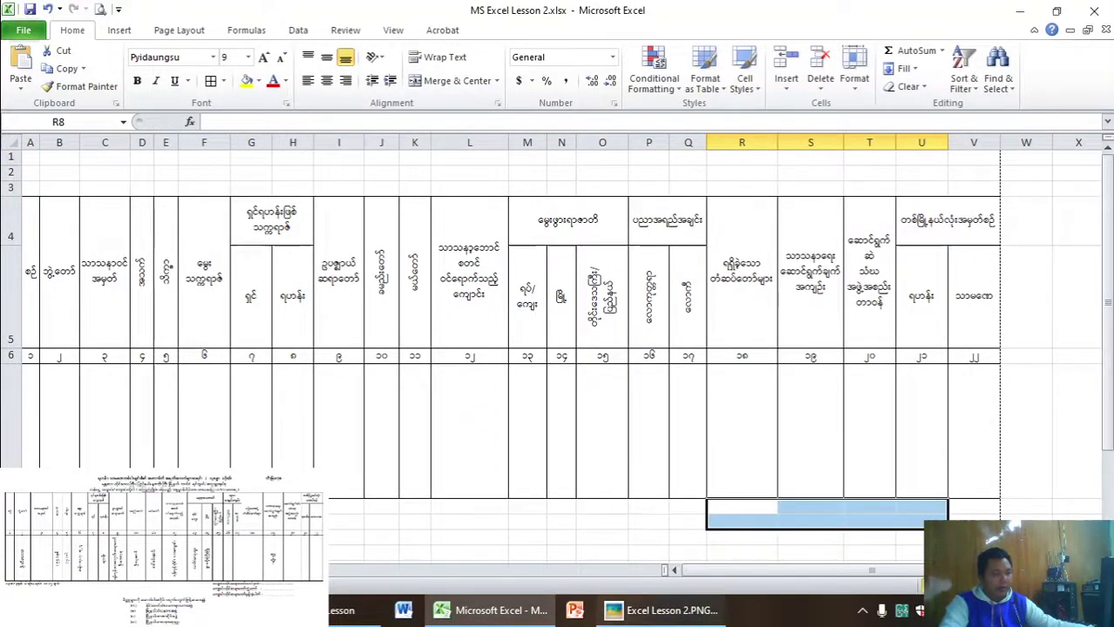
{"action": "left_click", "coordinate": [671, 611]}
{"action": "left_click", "coordinate": [625, 611]}
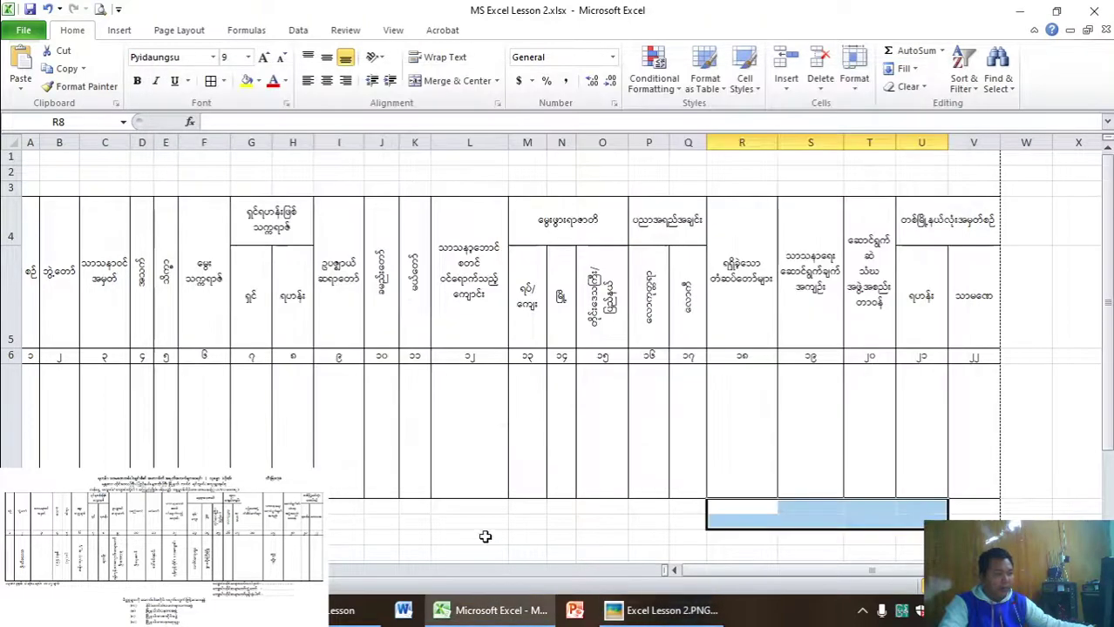
{"action": "left_click_drag", "start_coordinate": [435, 533], "coordinate": [590, 579]}
{"action": "left_click", "coordinate": [671, 610]}
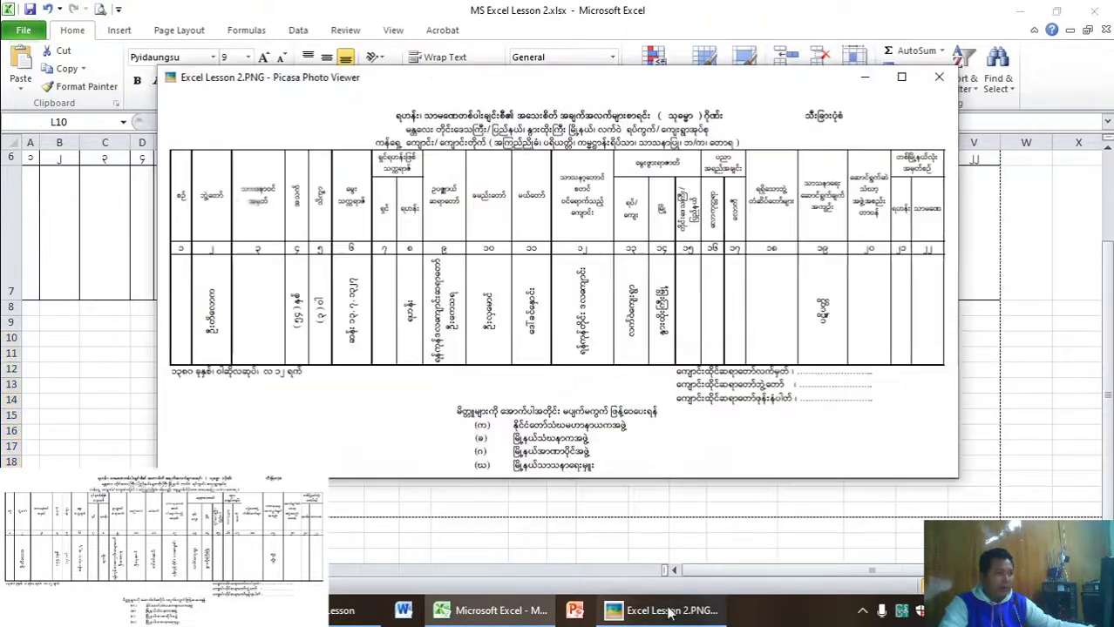